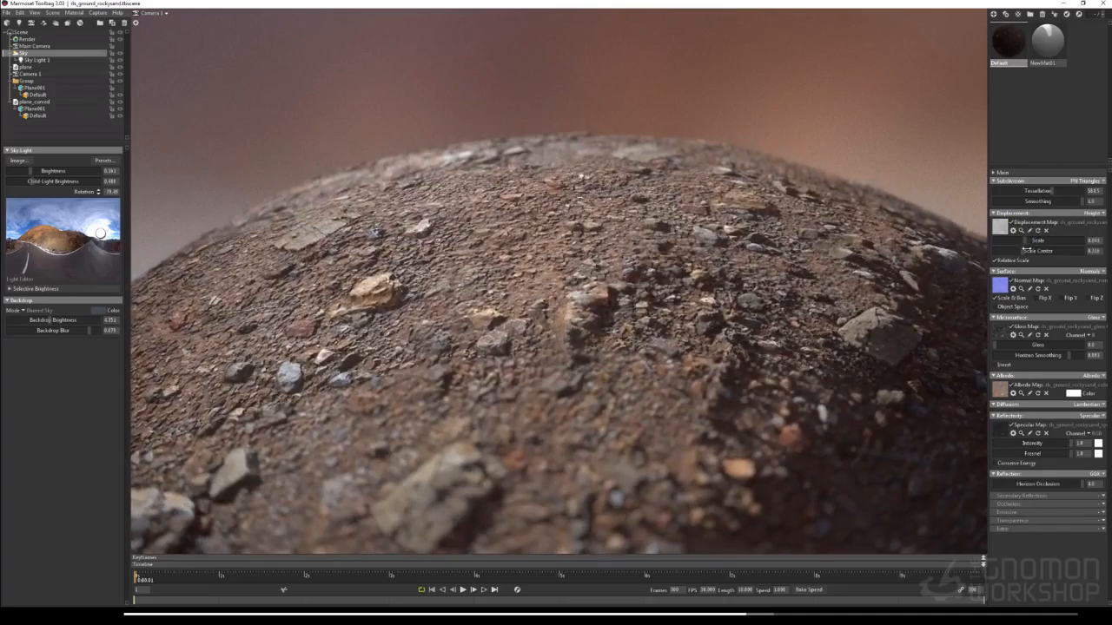
Raise the rocky sand material's displacement scale to about 0.175
left_click_drag(1029, 241, 1043, 265)
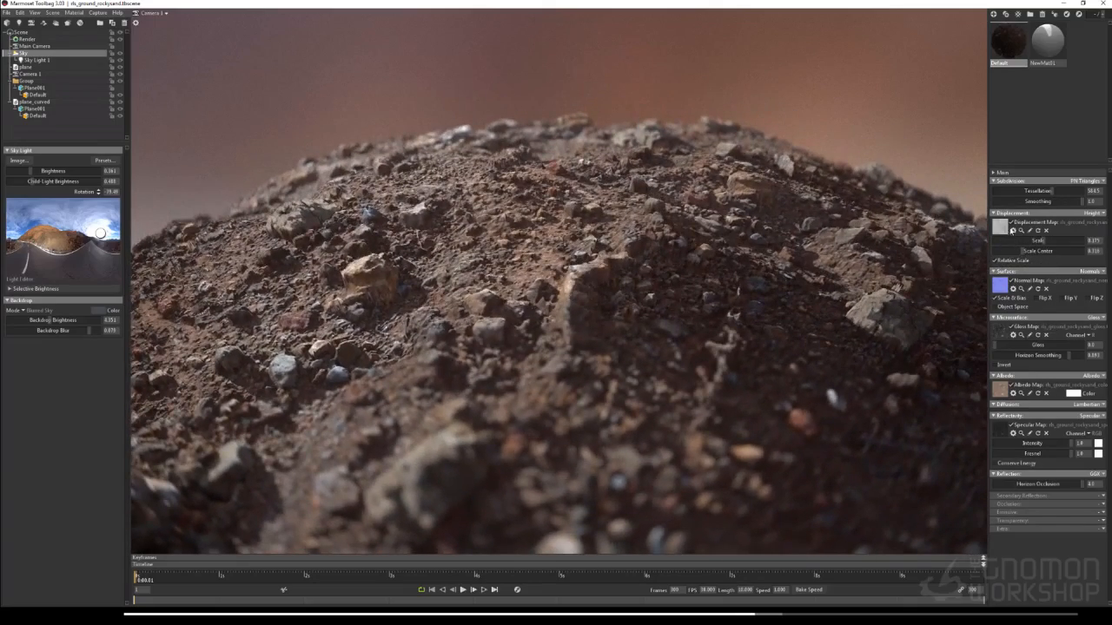
Compare the rocky sand surface with its displacement, normal, gloss, albedo and specular maps turned off and back on
left_click(1011, 222)
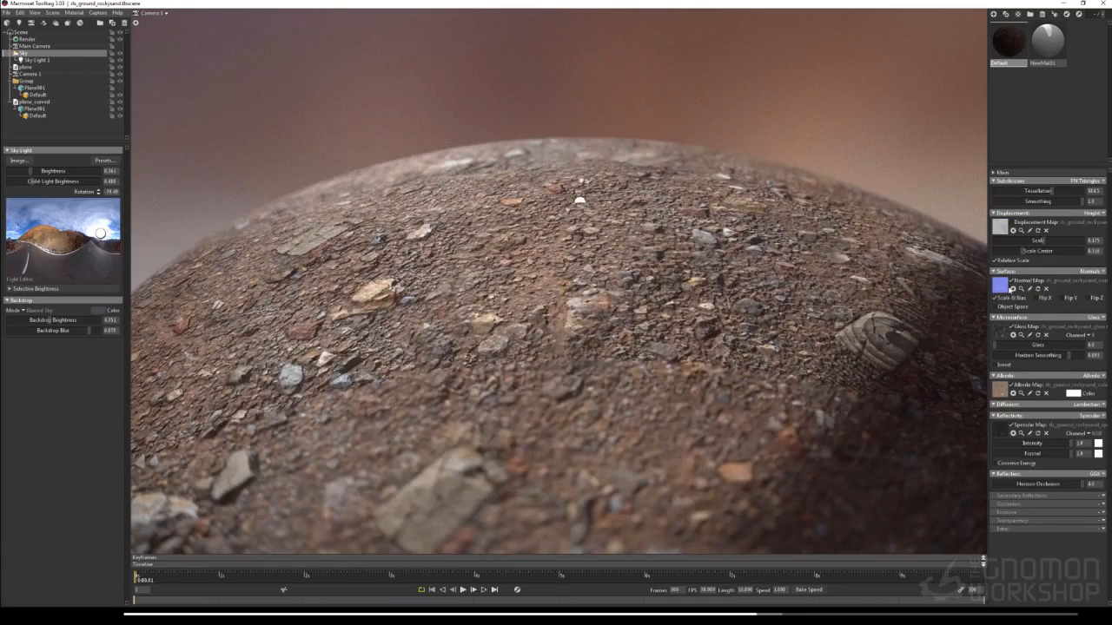
left_click(1011, 280)
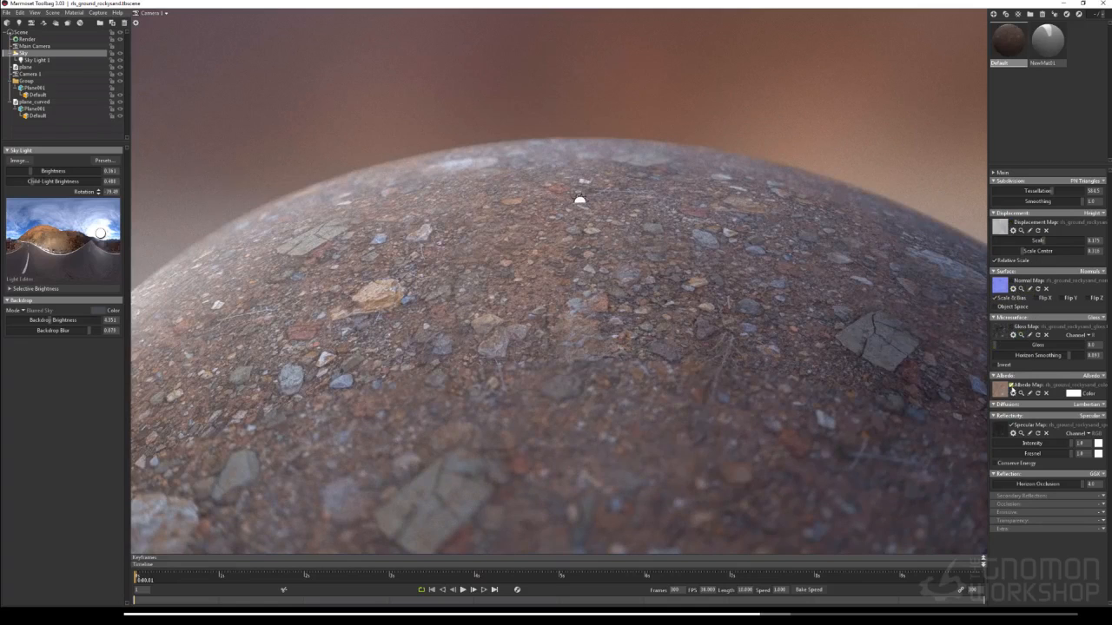
left_click(1011, 386)
left_click(1011, 426)
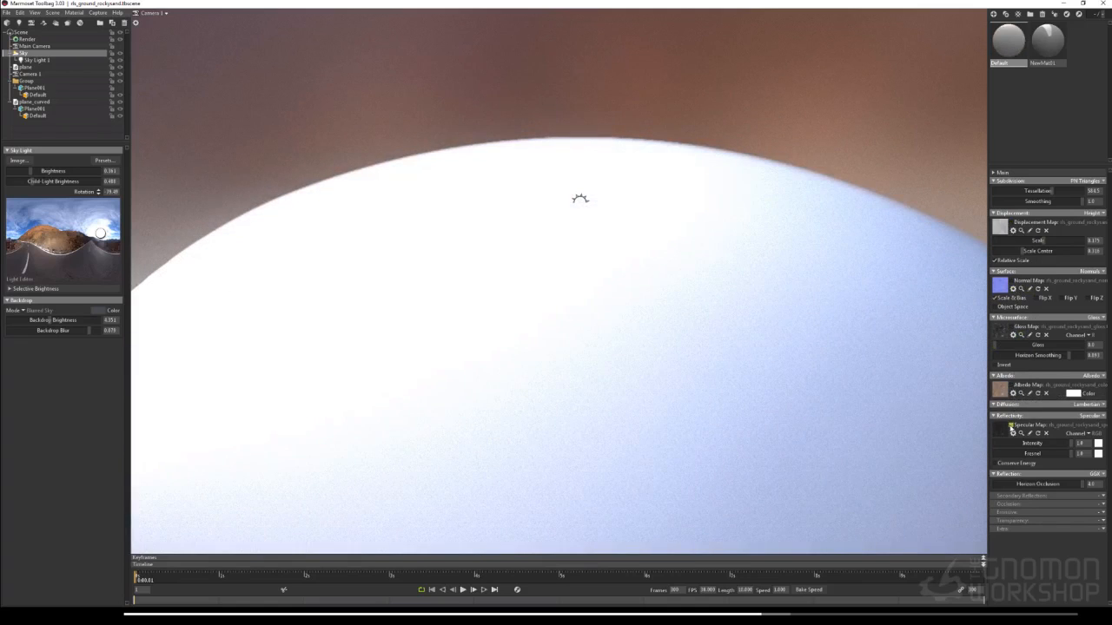
left_click(1011, 425)
left_click(1011, 386)
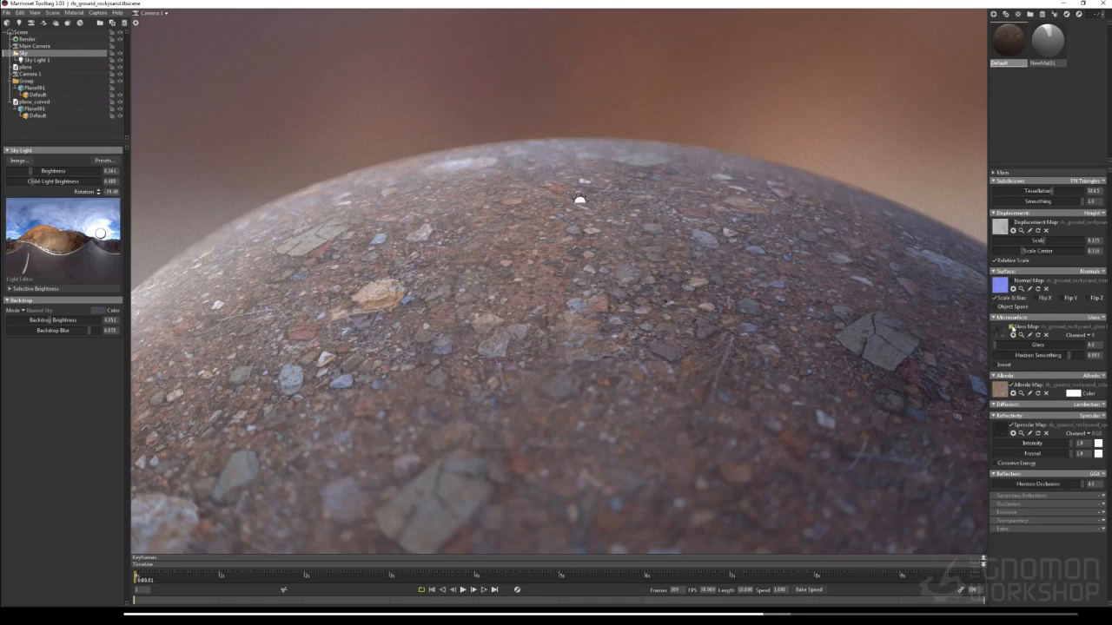
left_click(1011, 282)
left_click(1011, 223)
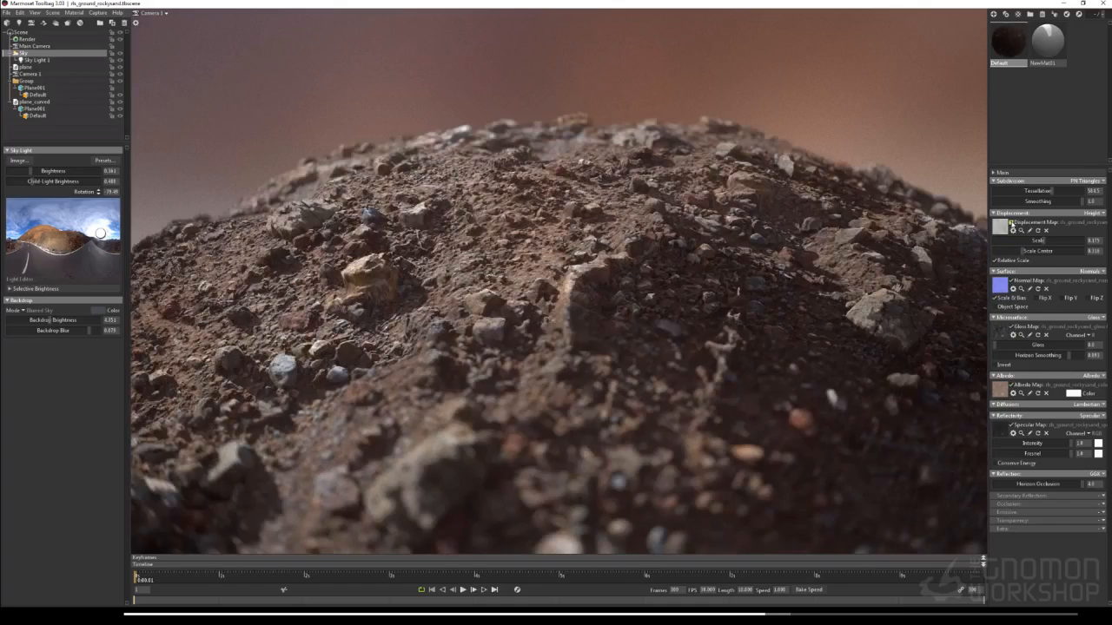
Increase the rocky sand material's tessellation to about 558 and inspect the displaced stones from several angles
mouse_move(1051, 192)
left_mouse_down()
mouse_move(1001, 200)
mouse_move(1063, 192)
left_mouse_up()
mouse_move(660, 297)
left_mouse_down()
mouse_move(662, 365)
mouse_move(663, 293)
left_mouse_up()
middle_click(545, 246)
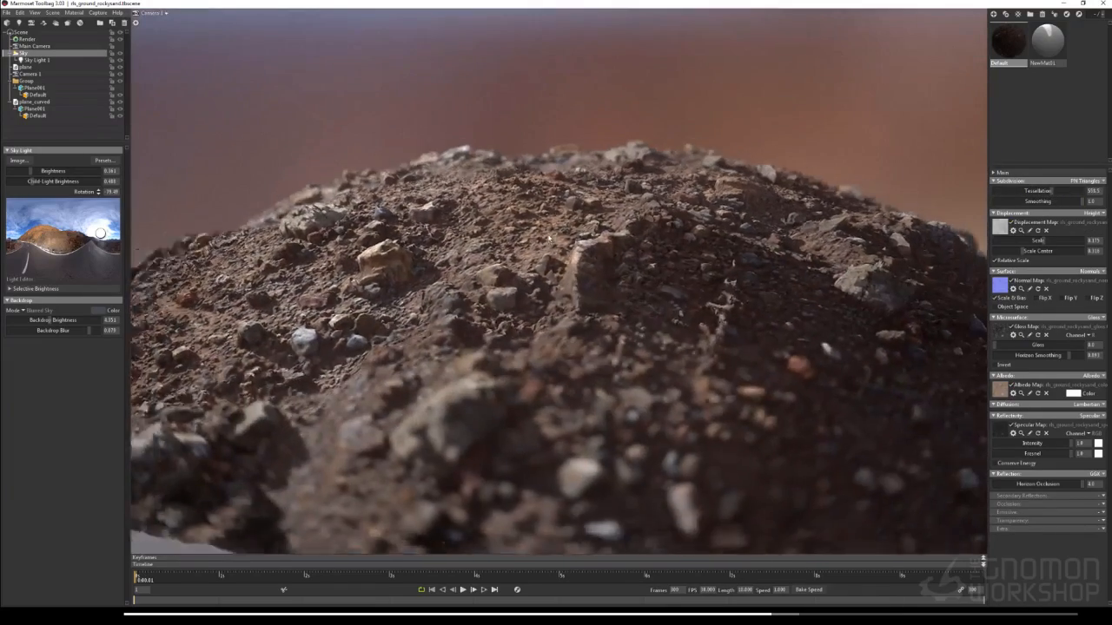
left_click_drag(547, 261, 519, 275)
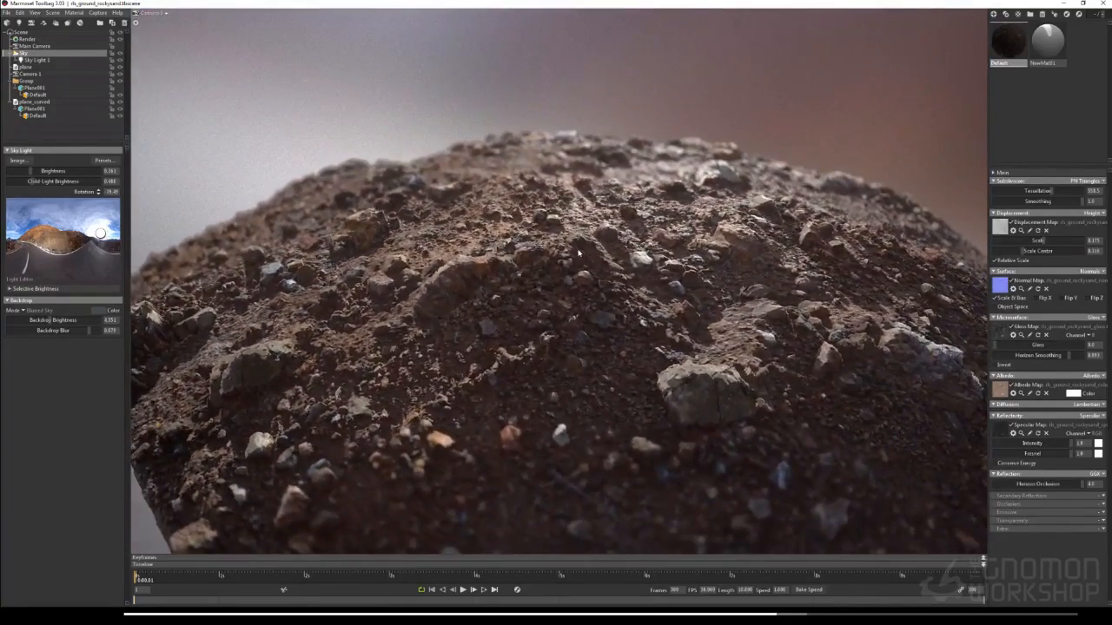
left_click_drag(578, 252, 541, 252)
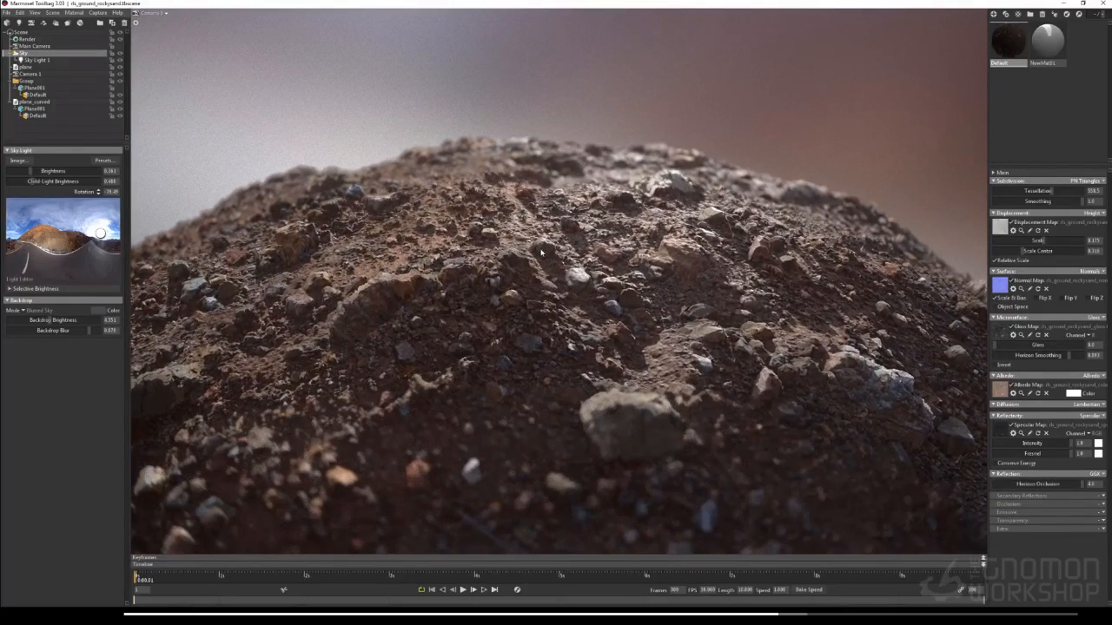
scroll(541, 251, "up", 2)
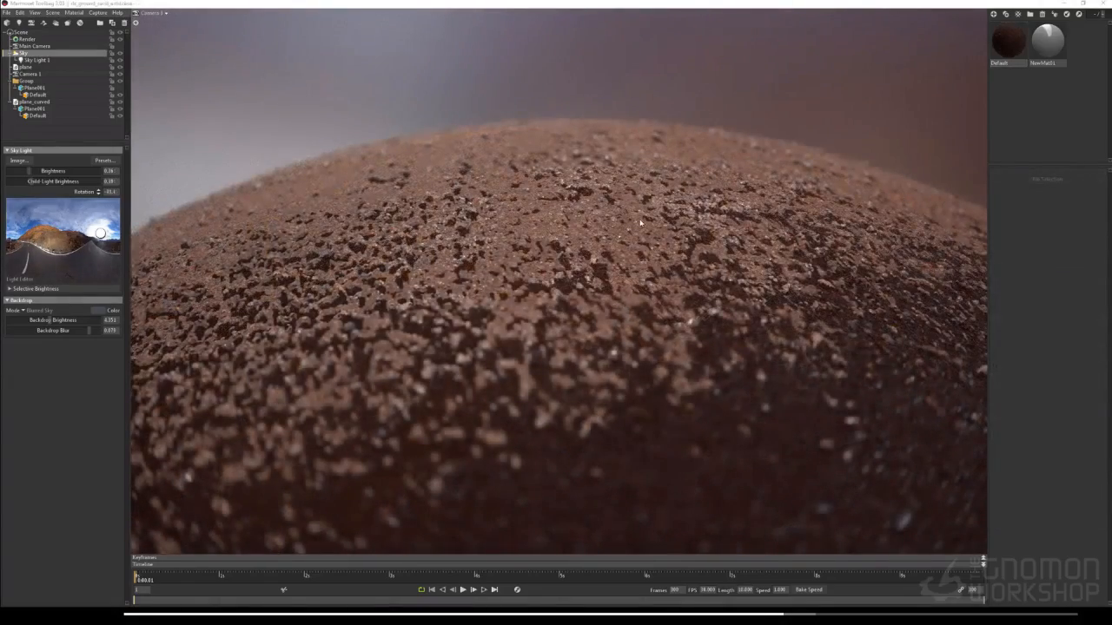
Rotate the sky lighting of the sand ground scene to about 15 degrees
left_click(640, 223)
left_click_drag(640, 223, 588, 264)
left_click(232, 84)
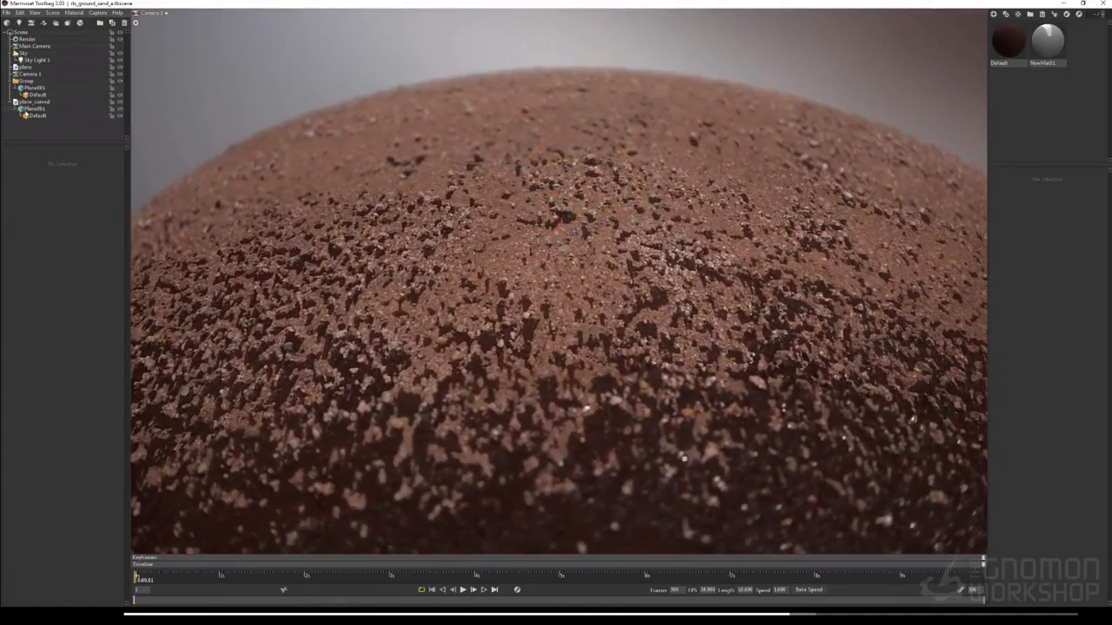
left_click(31, 54)
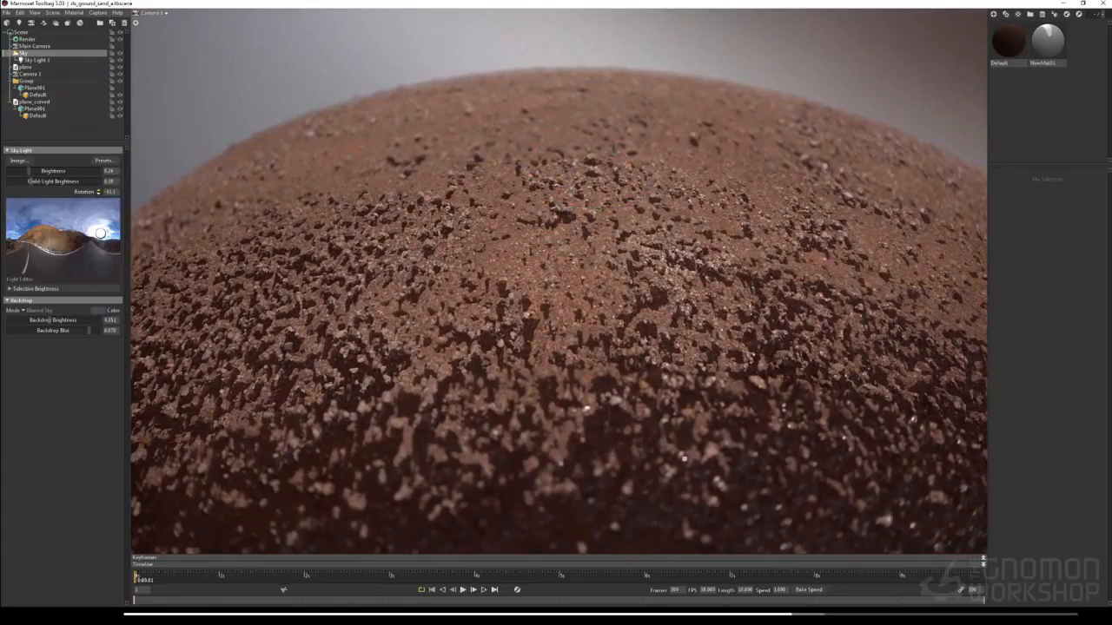
left_click_drag(555, 312, 634, 313, "shift")
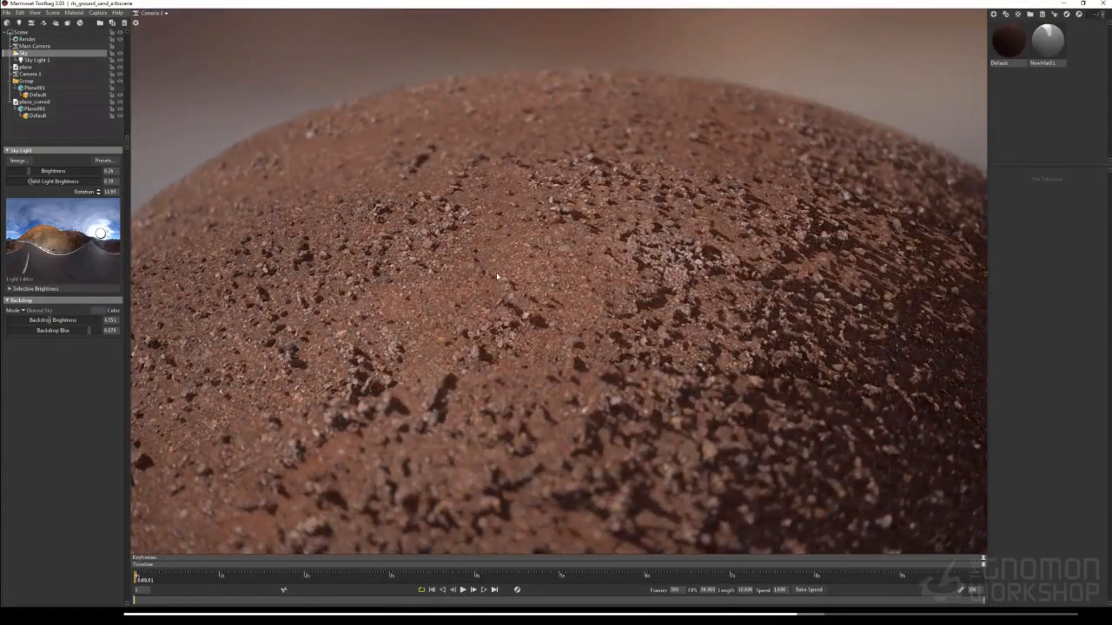
Compare the curved sand plane with its displacement map off and on, and lower its displacement scale to about 0.023
left_click(496, 276)
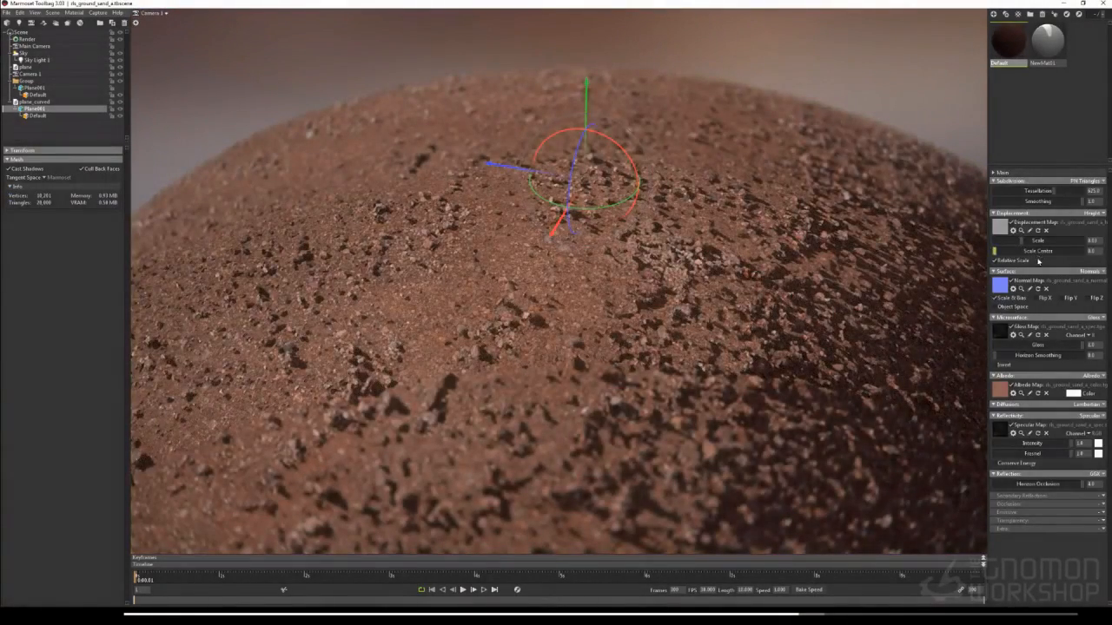
left_click(1012, 226)
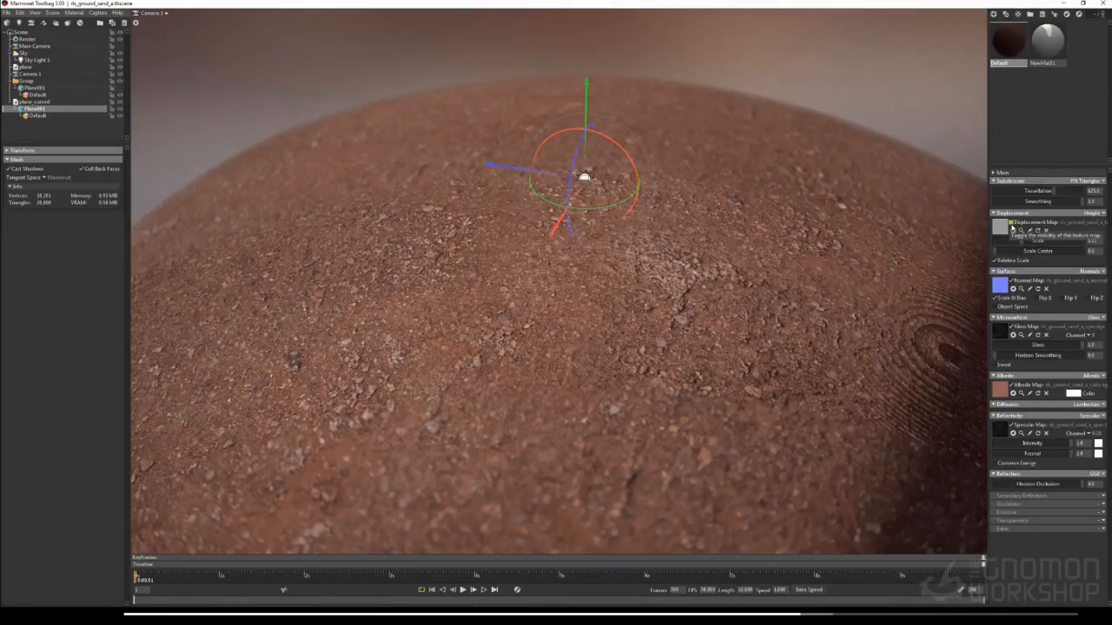
left_click(1011, 225)
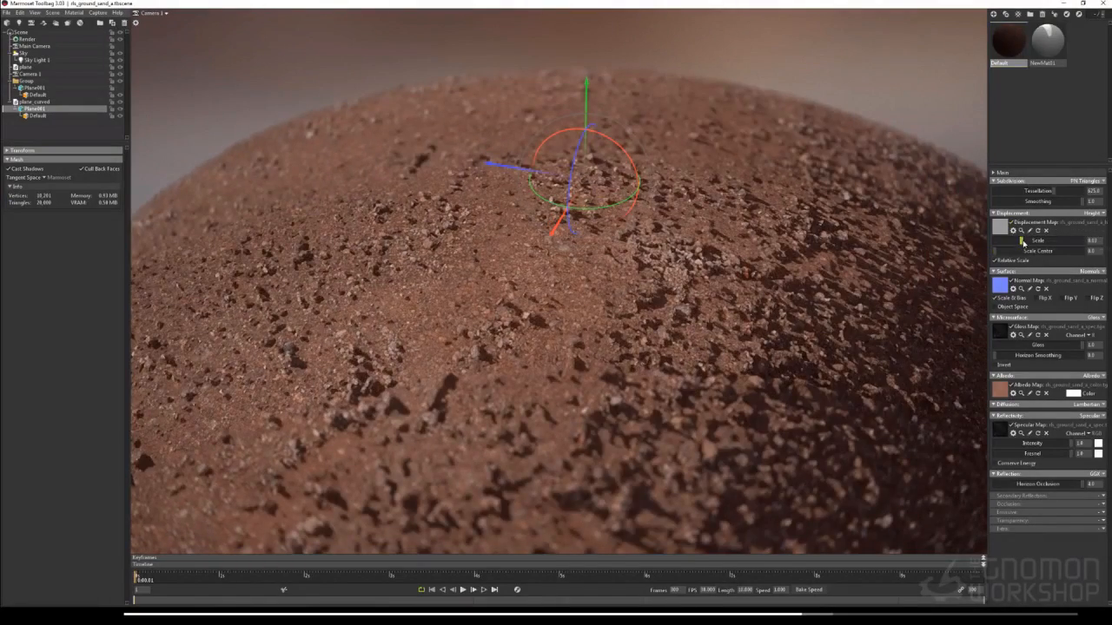
mouse_move(1022, 241)
left_mouse_down()
mouse_move(1038, 240)
mouse_move(1016, 251)
left_mouse_up()
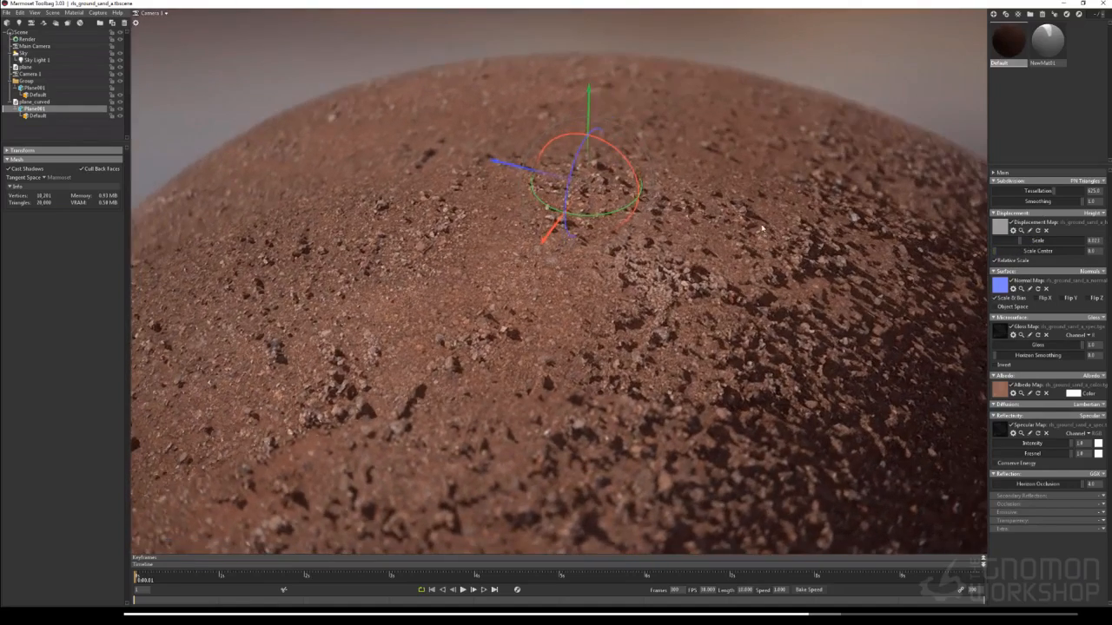
left_click(844, 86)
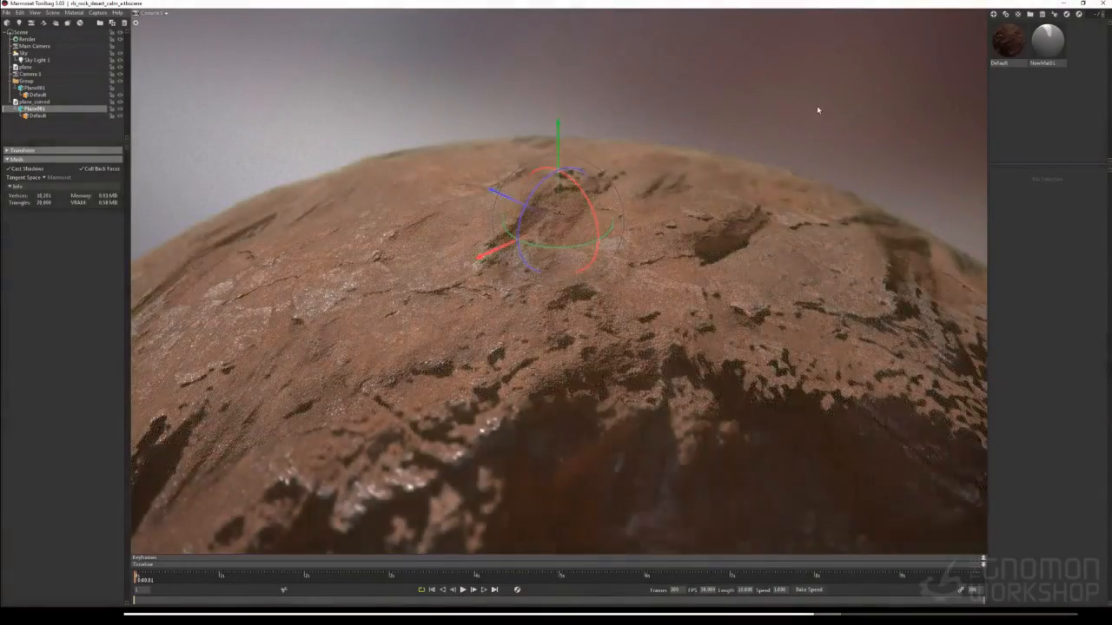
Set the sky light rotation in the calm desert rock scene to about 29.7 degrees
left_click(818, 106)
mouse_move(672, 322)
left_mouse_down("alt")
mouse_move(825, 287)
mouse_move(871, 330)
mouse_move(642, 335)
mouse_move(650, 417)
mouse_move(673, 342)
left_mouse_up("alt")
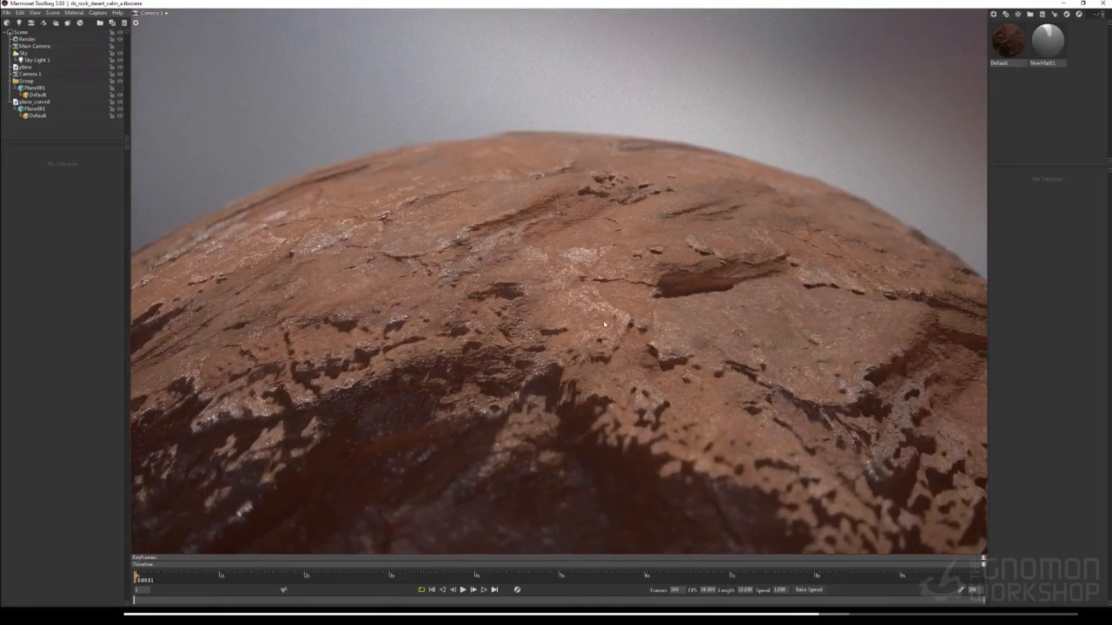
left_click(26, 54)
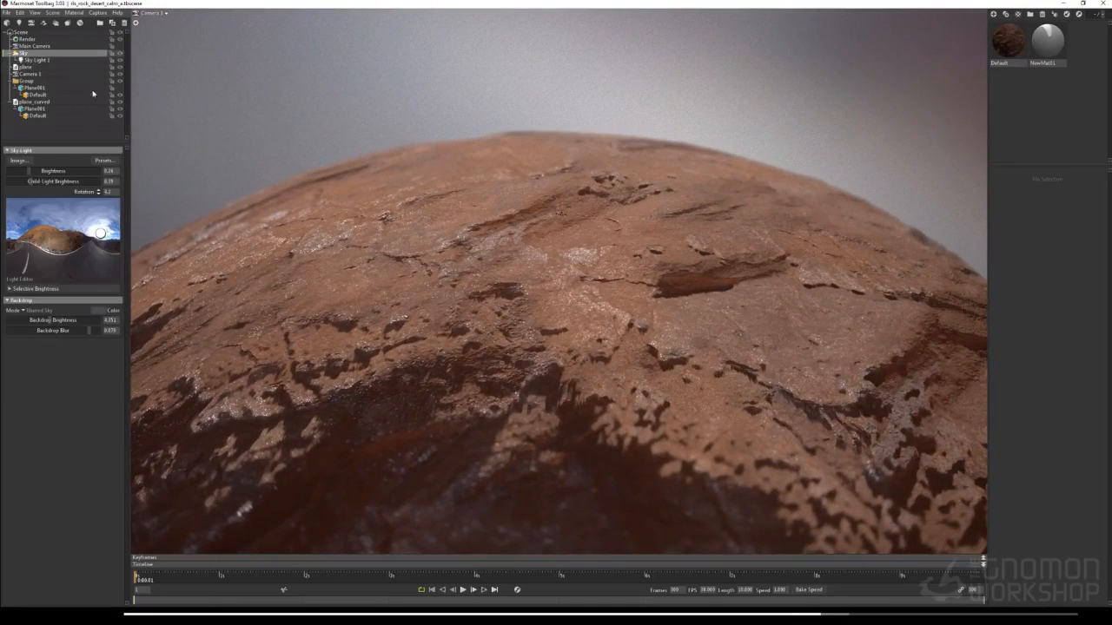
left_click_drag(98, 193, 98, 192)
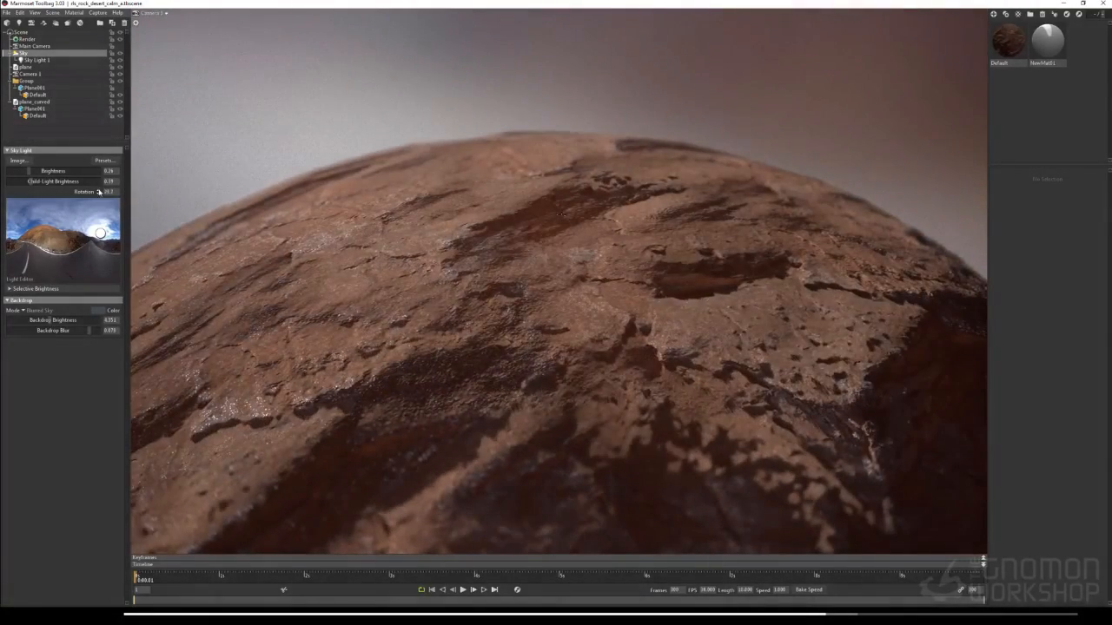
Try a flatter displacement on the calm desert rock material and settle its displacement scale at about 0.107
left_click(1009, 36)
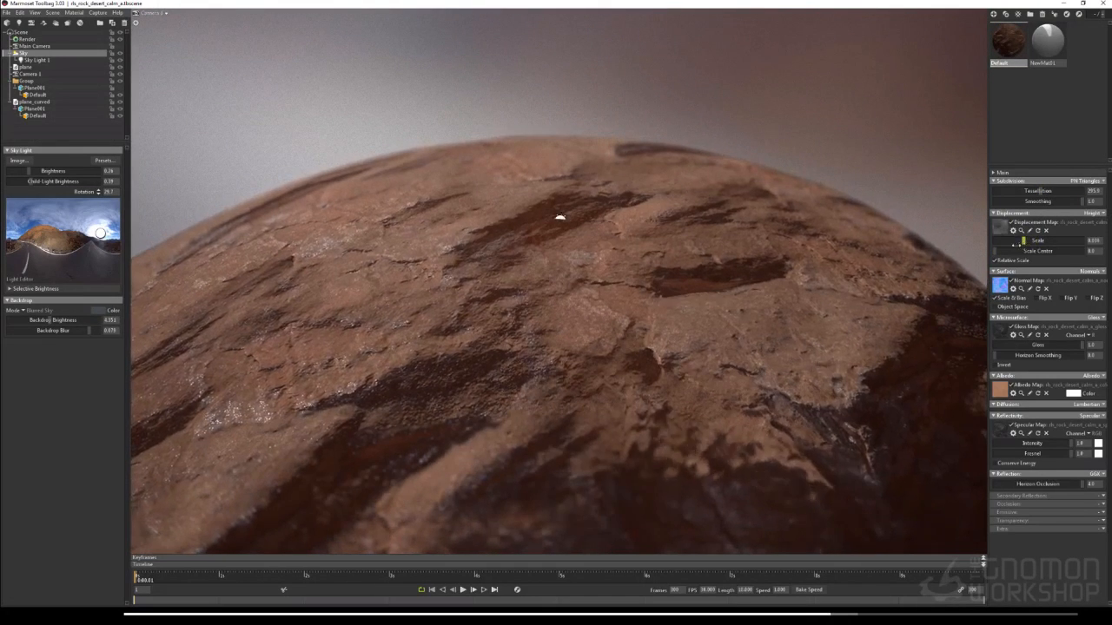
mouse_move(1036, 241)
left_mouse_down()
mouse_move(1080, 241)
mouse_move(1036, 252)
left_mouse_up()
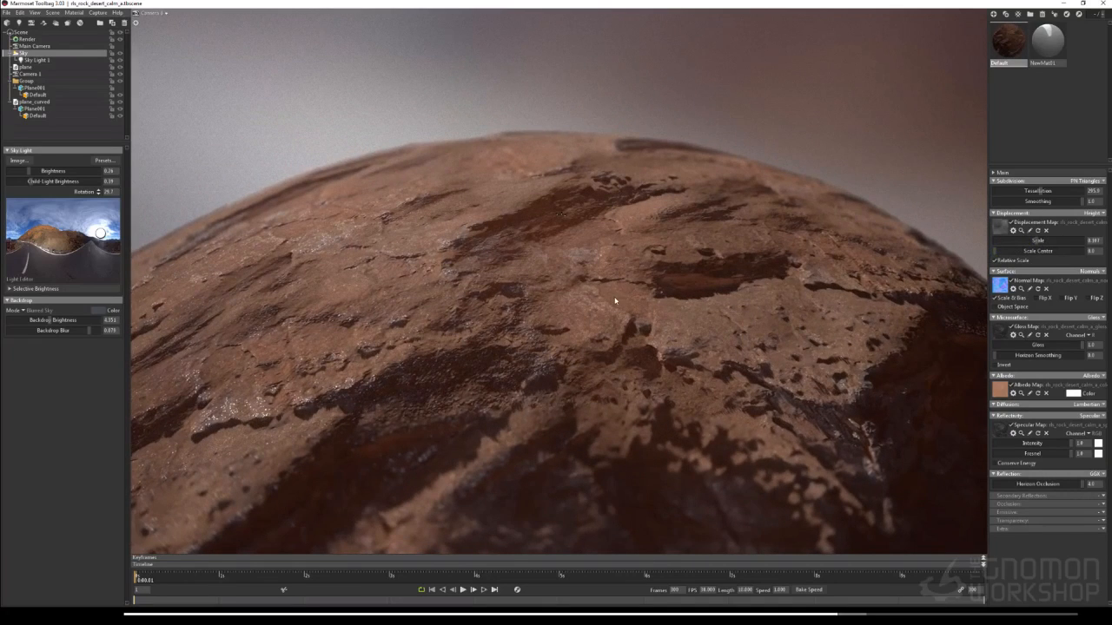
left_click_drag(615, 300, 619, 298)
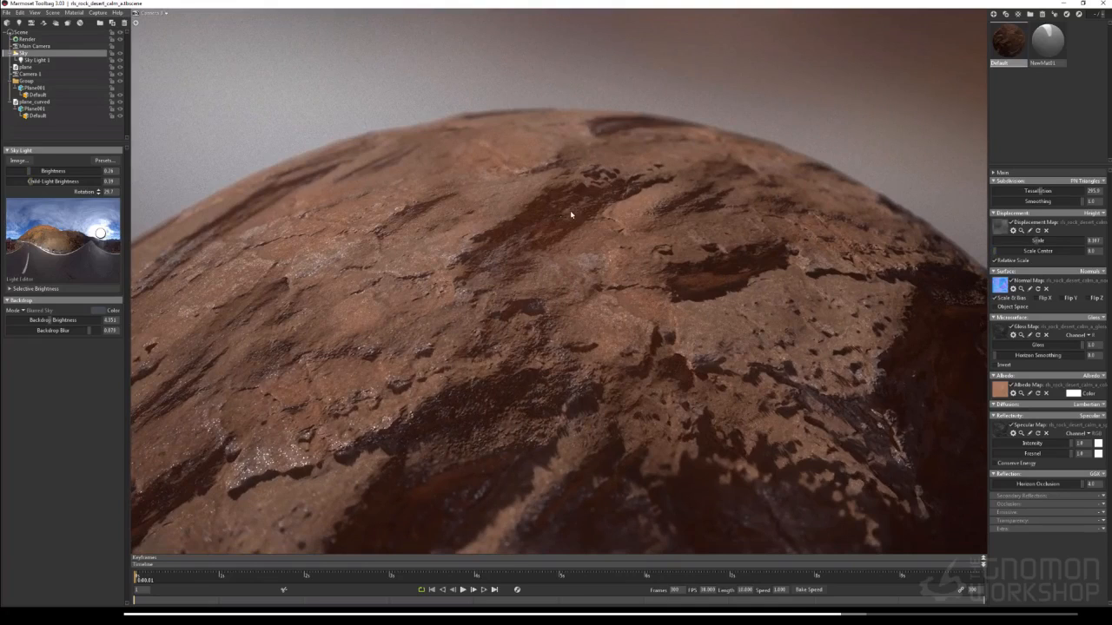
mouse_move(569, 210)
left_mouse_down()
mouse_move(541, 198)
mouse_move(559, 206)
left_mouse_up()
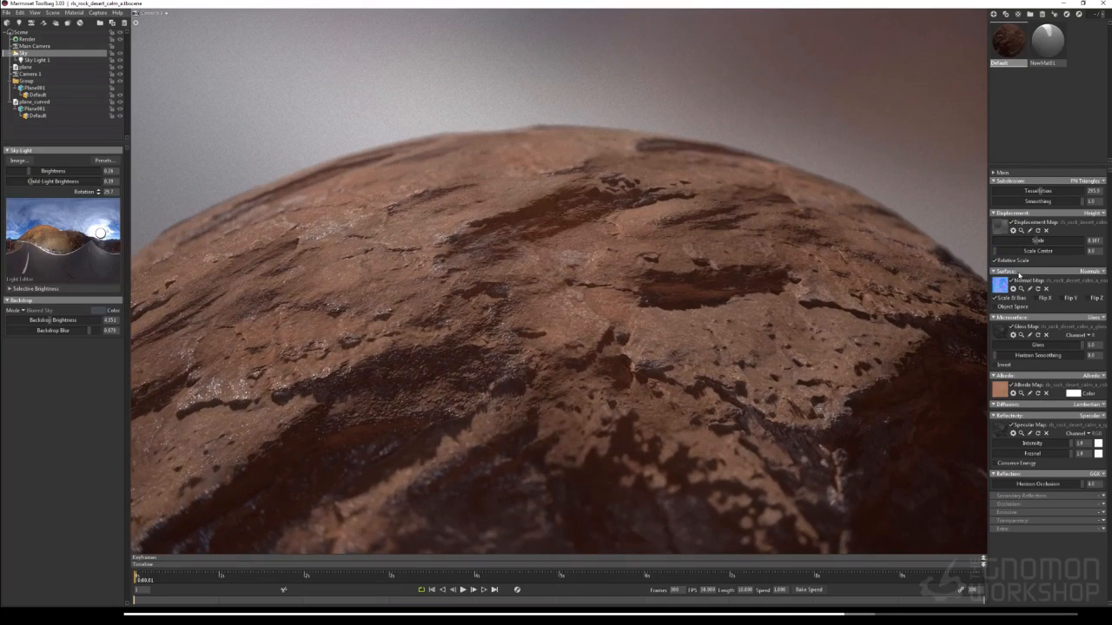
Try a higher texture tiling on the calm desert rock material
left_click(1001, 173)
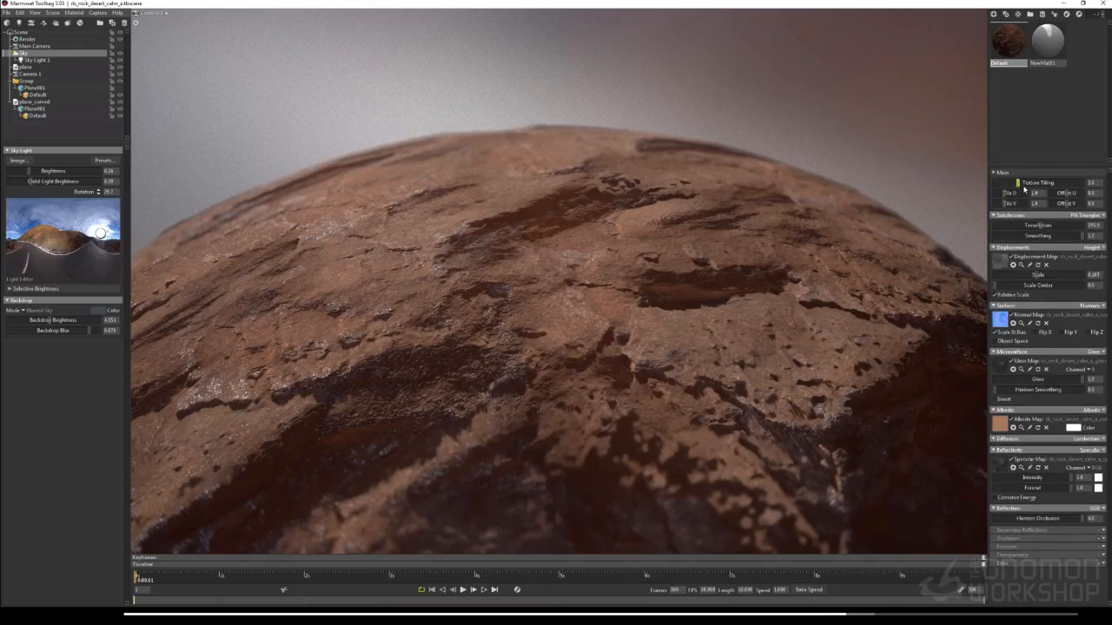
mouse_move(1018, 182)
left_mouse_down()
mouse_move(1032, 182)
mouse_move(1010, 188)
mouse_move(1024, 183)
left_mouse_up()
left_click_drag(789, 212, 869, 226)
left_click_drag(1024, 185, 1017, 184)
left_click_drag(886, 232, 655, 212)
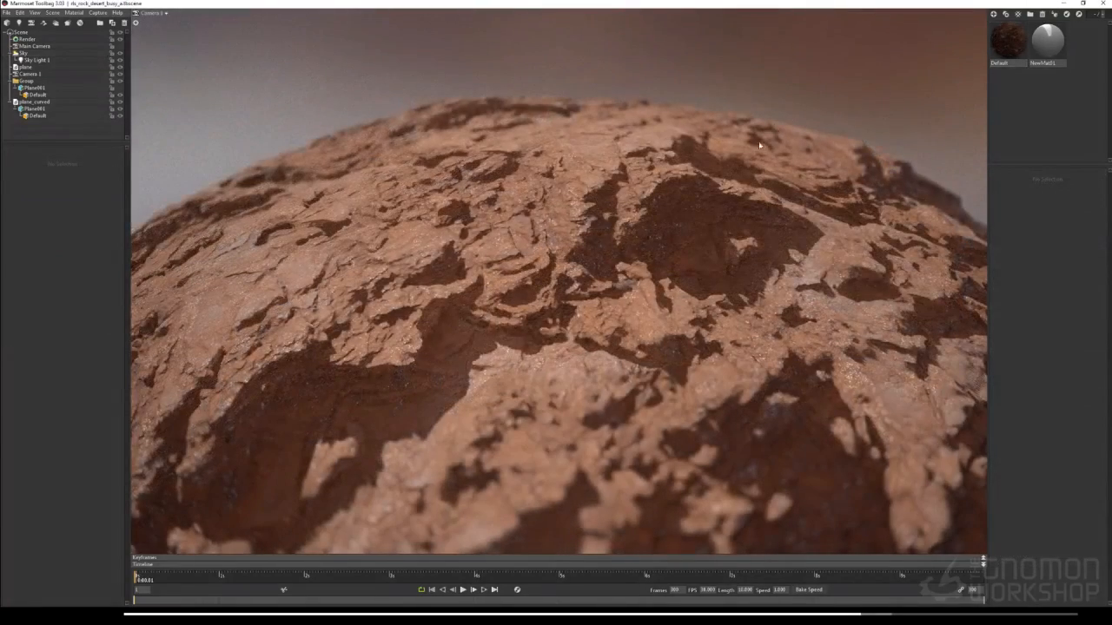
Raise the busy desert rock material's displacement scale to about 0.225 and inspect the exaggerated relief
left_click_drag(719, 239, 675, 234)
left_click(1008, 45)
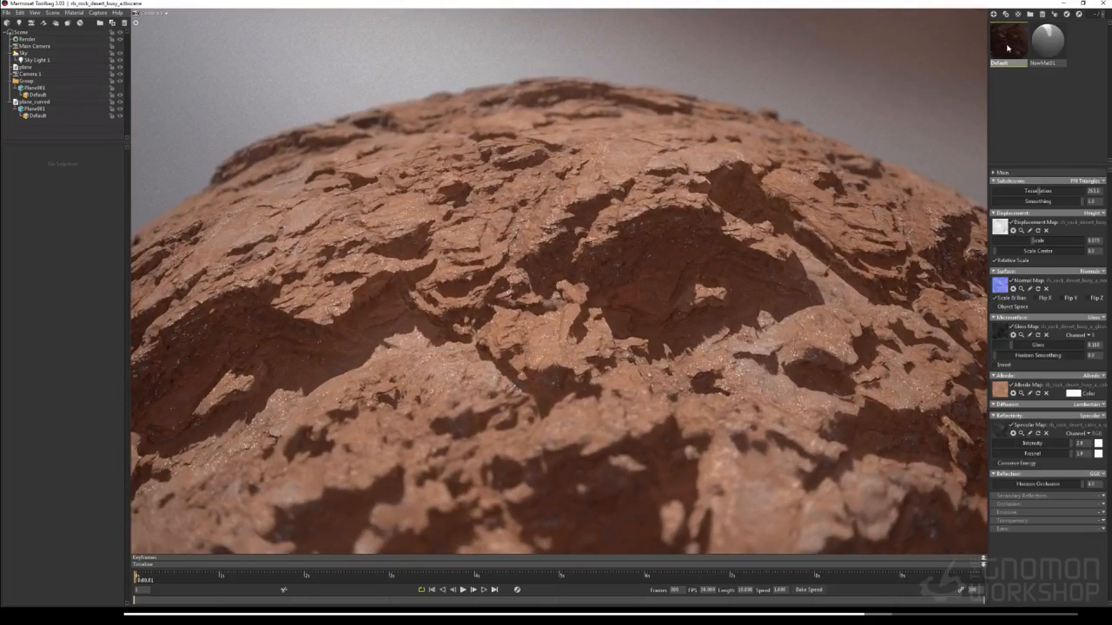
left_click_drag(1032, 242, 1047, 239)
left_click_drag(643, 228, 607, 193)
scroll(626, 186, "down", 5)
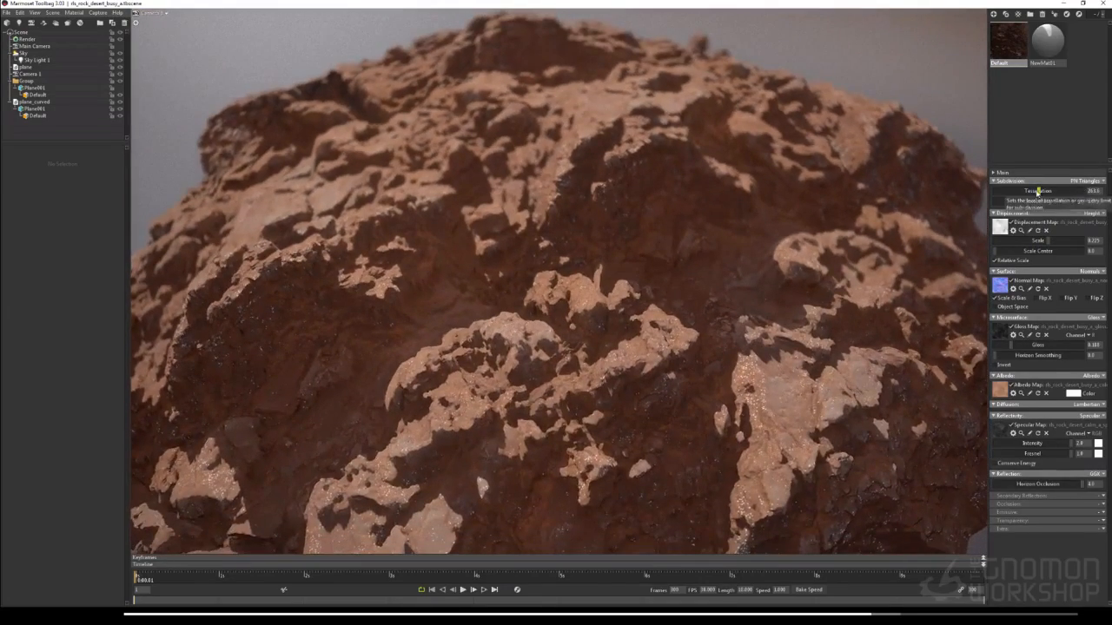
Increase the busy desert rock's tessellation to about 1056 and reduce its displacement scale to about 0.097
left_click_drag(1039, 191, 1030, 191)
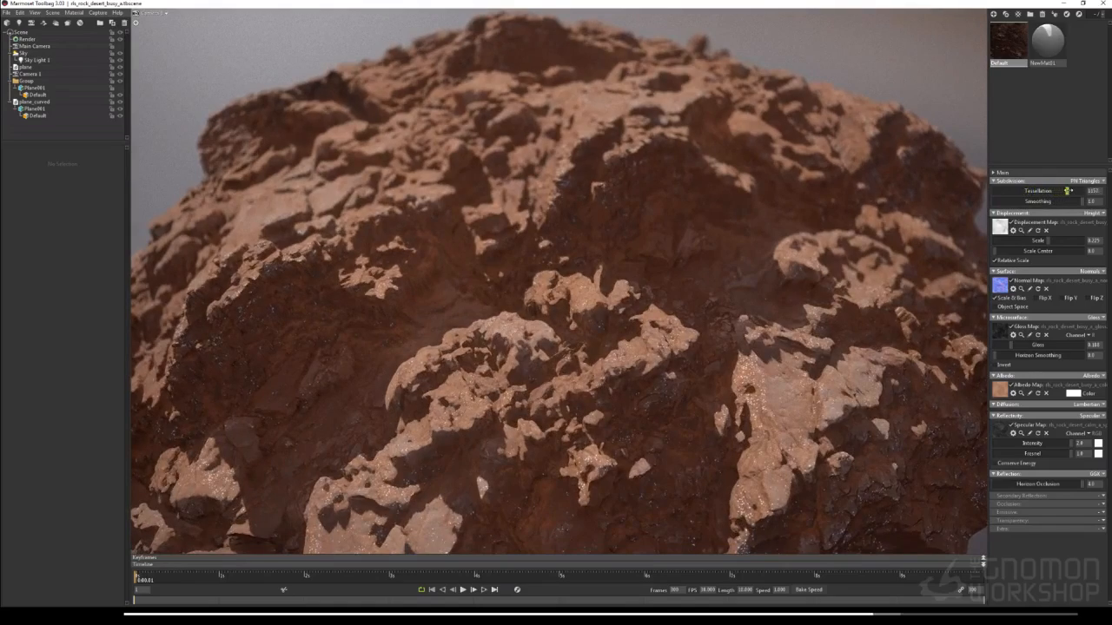
left_click_drag(1046, 243, 1035, 240)
left_click_drag(617, 298, 223, 133)
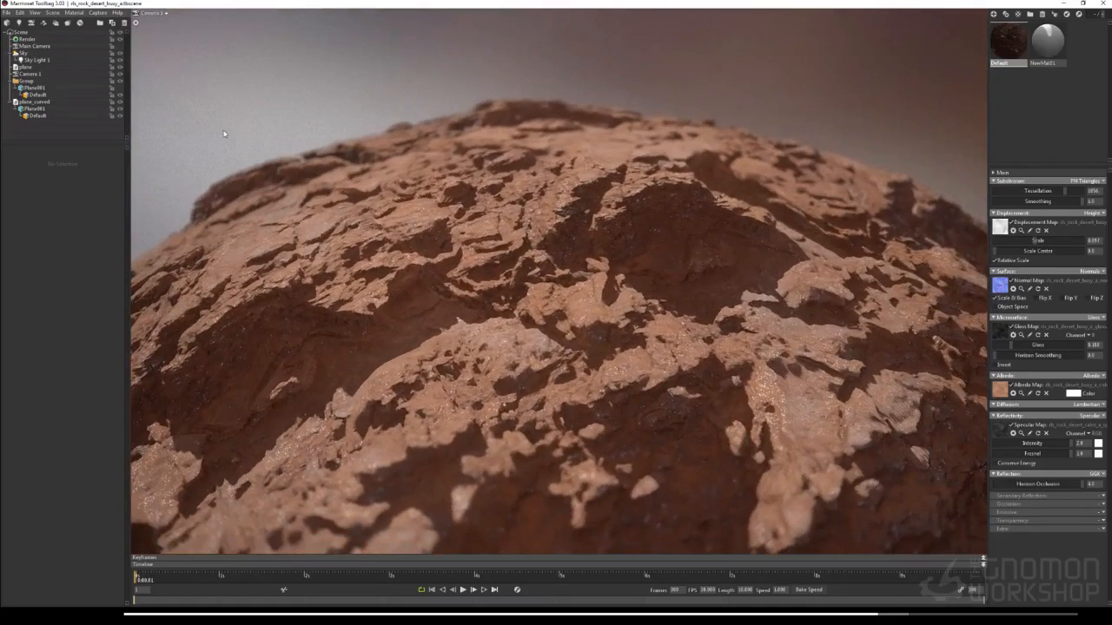
Rotate the sky light around the busy desert rock and raise its displacement scale to about 0.13
left_click(29, 54)
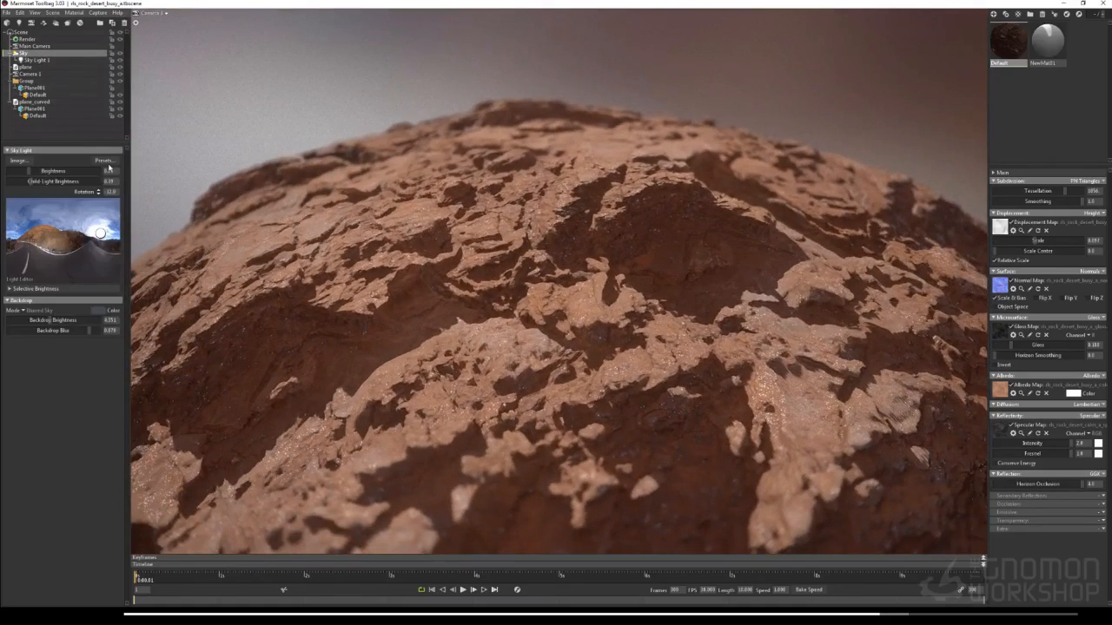
left_click_drag(98, 191, 98, 152)
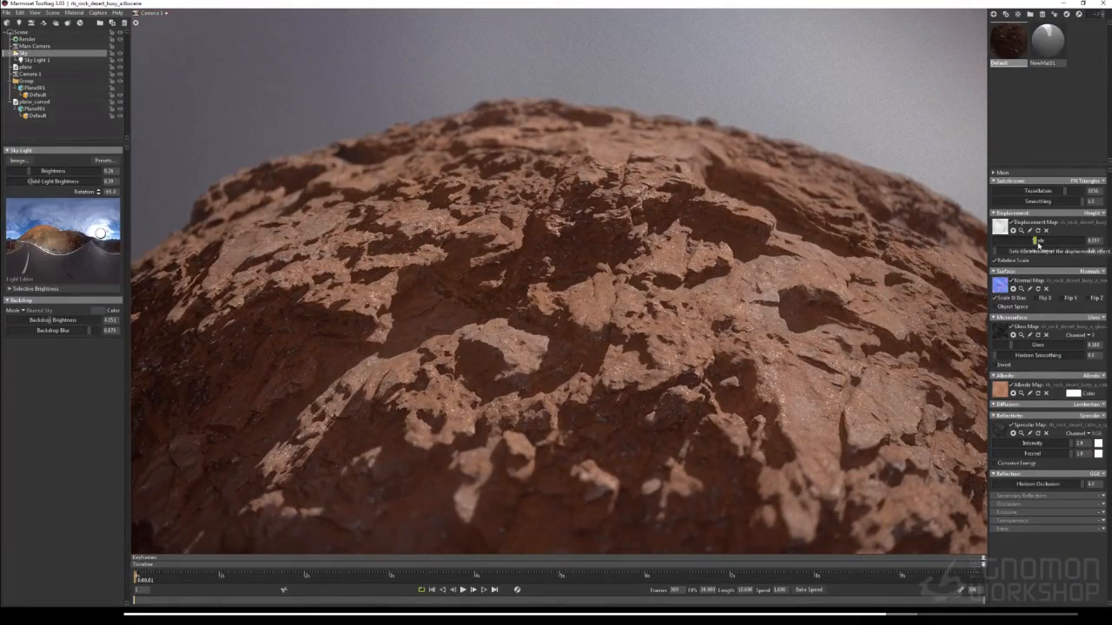
left_click_drag(1036, 240, 1038, 240)
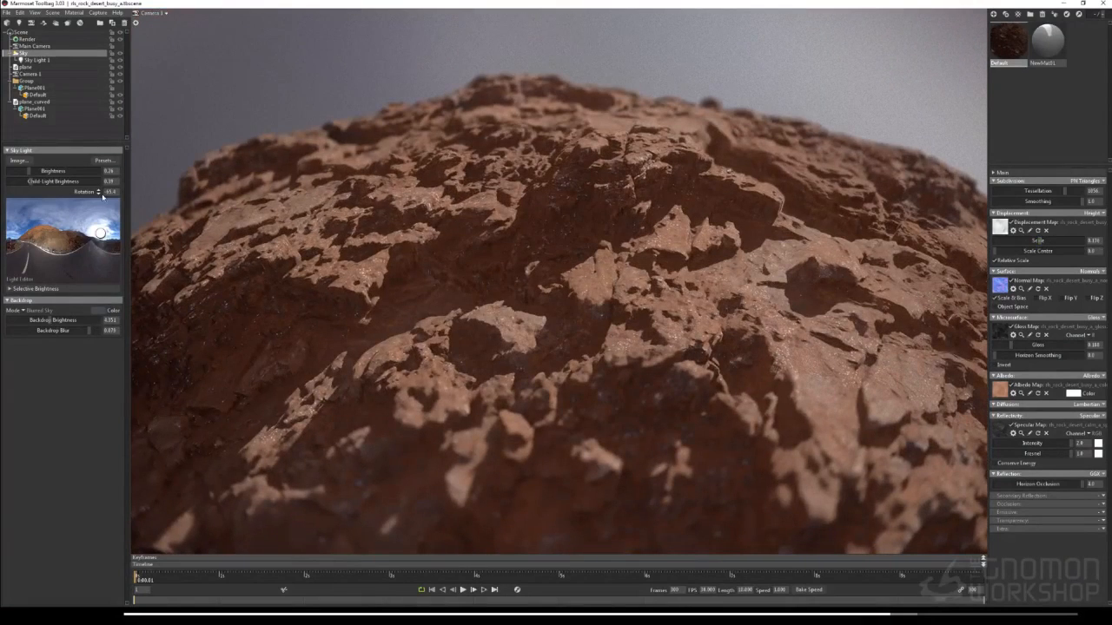
left_click_drag(100, 195, 98, 226)
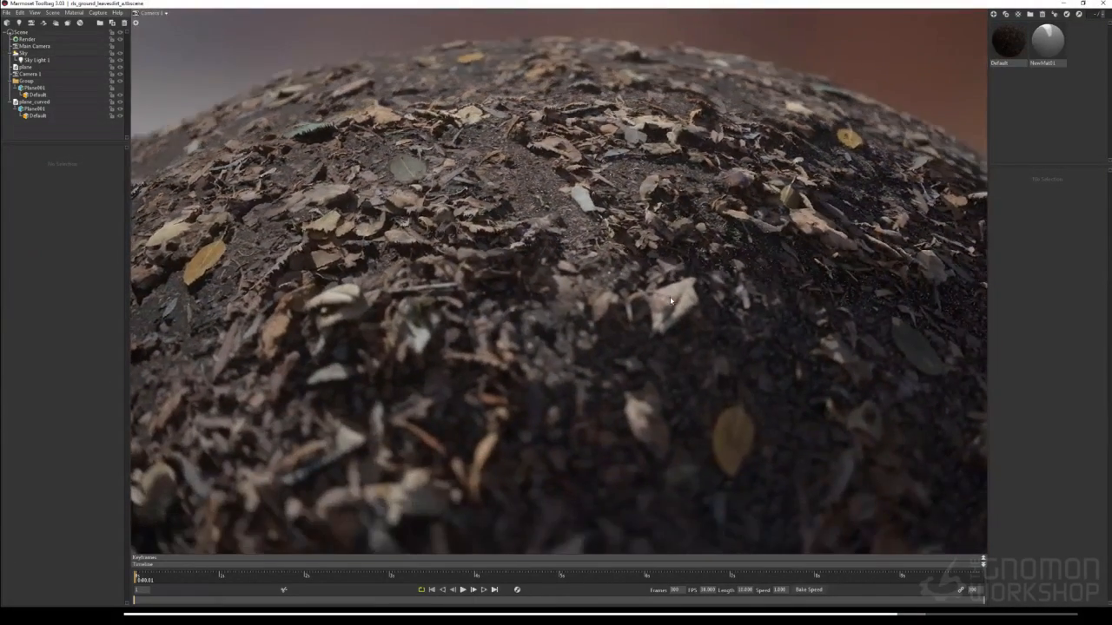
Orbit around the leaves-and-dirt ground material and rotate the sky light to shift the sunlight across it
left_click_drag(671, 300, 634, 307, "alt")
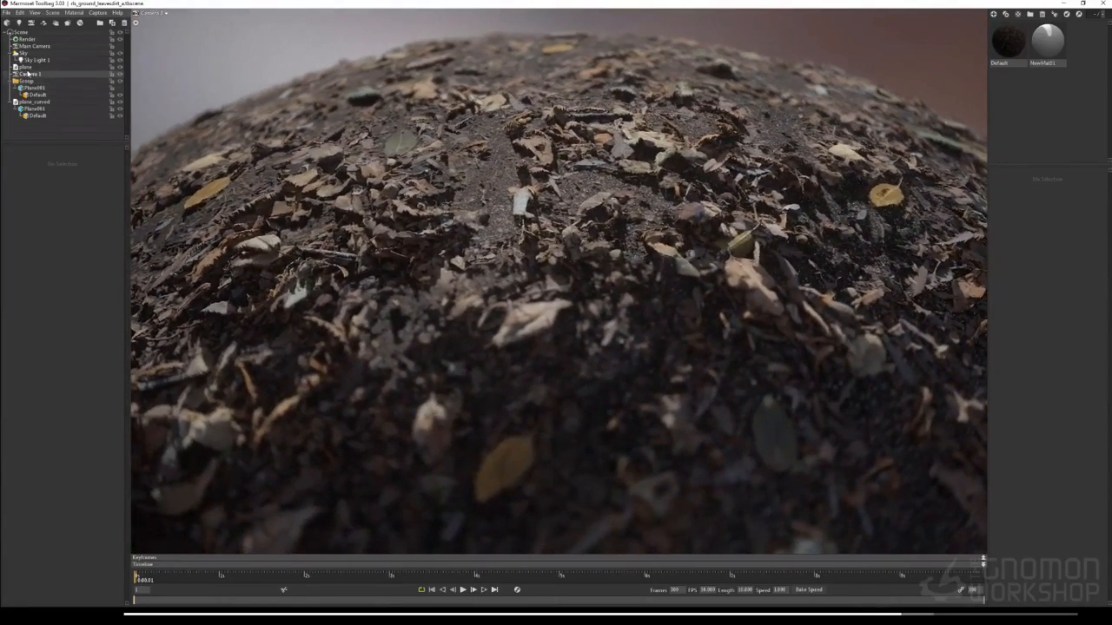
left_click(40, 59)
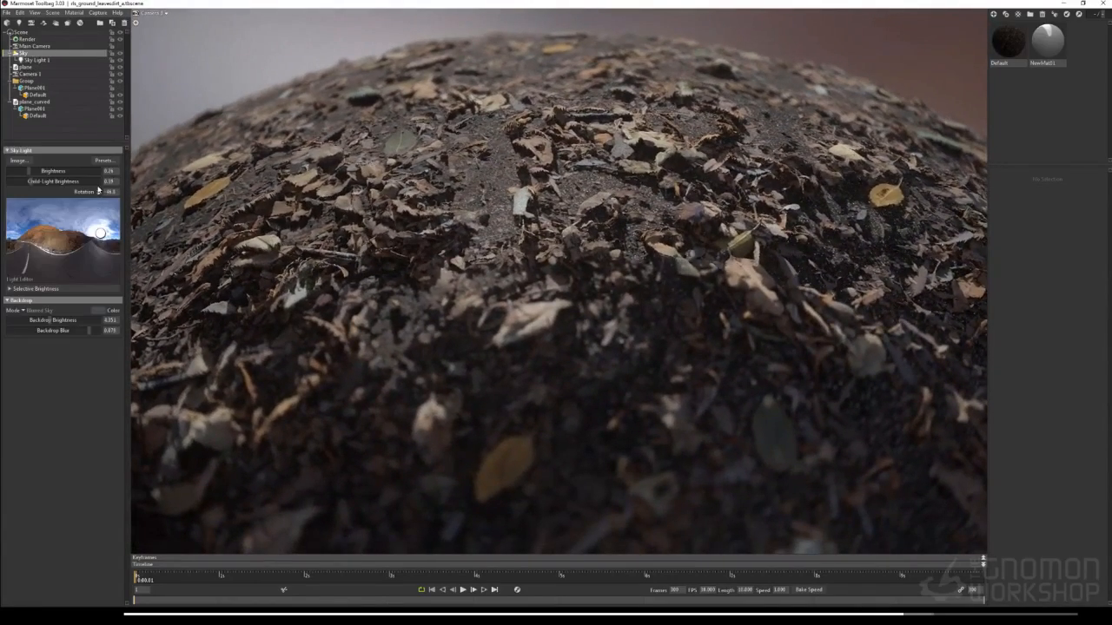
mouse_move(556, 313)
left_mouse_down("shift")
mouse_move(435, 313)
mouse_move(547, 313)
left_mouse_up("shift")
mouse_move(99, 191)
left_mouse_down()
mouse_move(99, 178)
mouse_move(99, 191)
left_mouse_up()
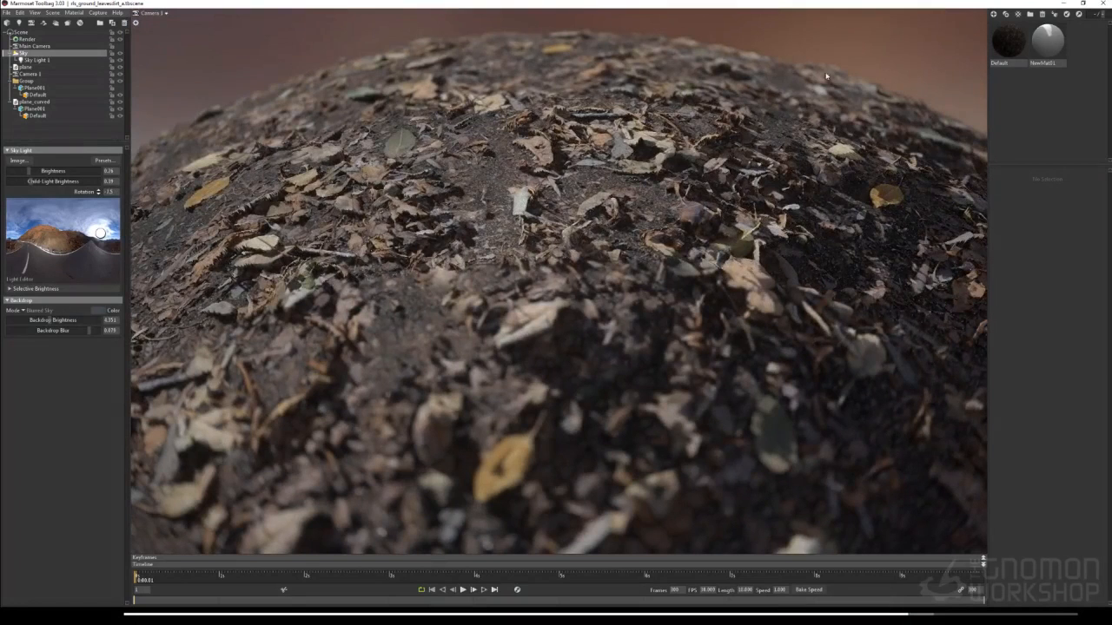
Lower the leaves-and-dirt material's displacement scale to about 0.094 and inspect the flatter relief on the curved plane
left_click(1008, 43)
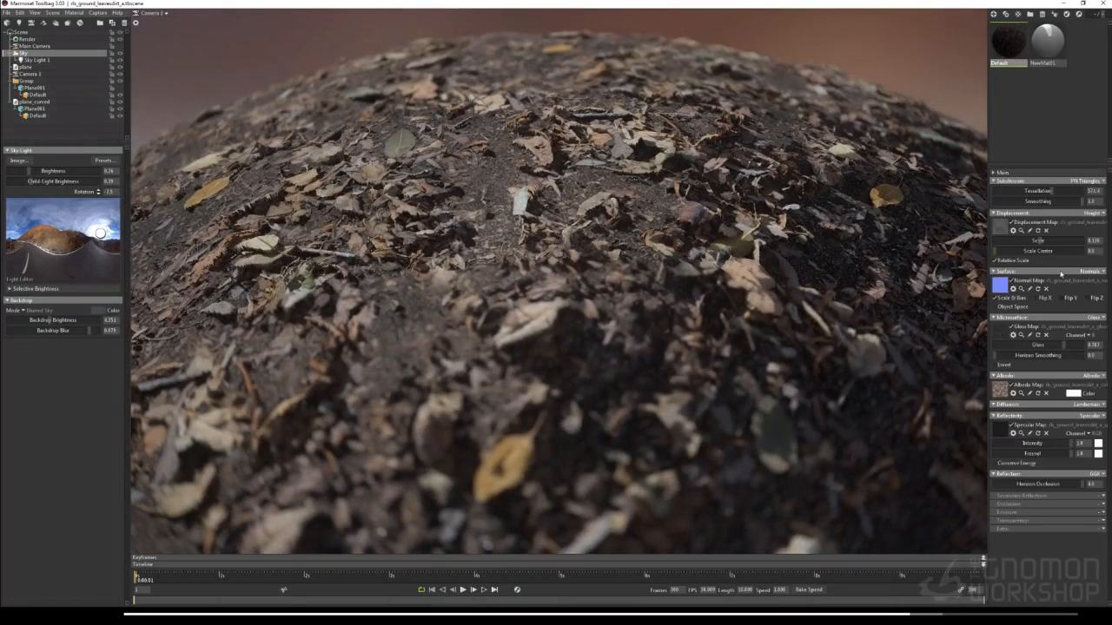
left_click_drag(1040, 243, 1015, 251)
left_click_drag(1010, 257, 1034, 251)
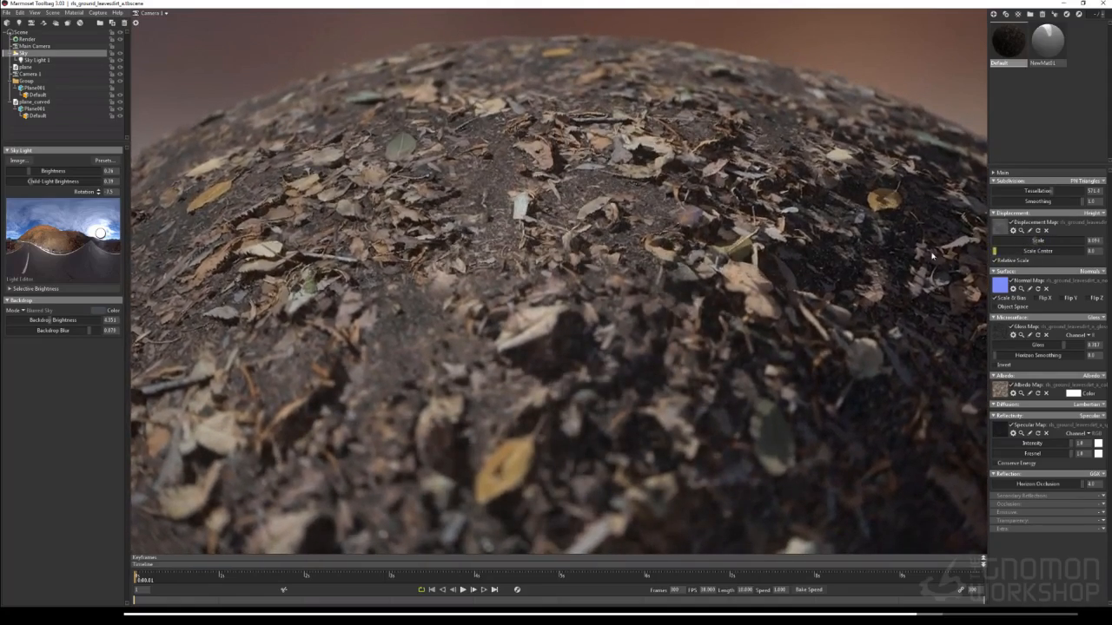
left_click_drag(600, 240, 661, 252)
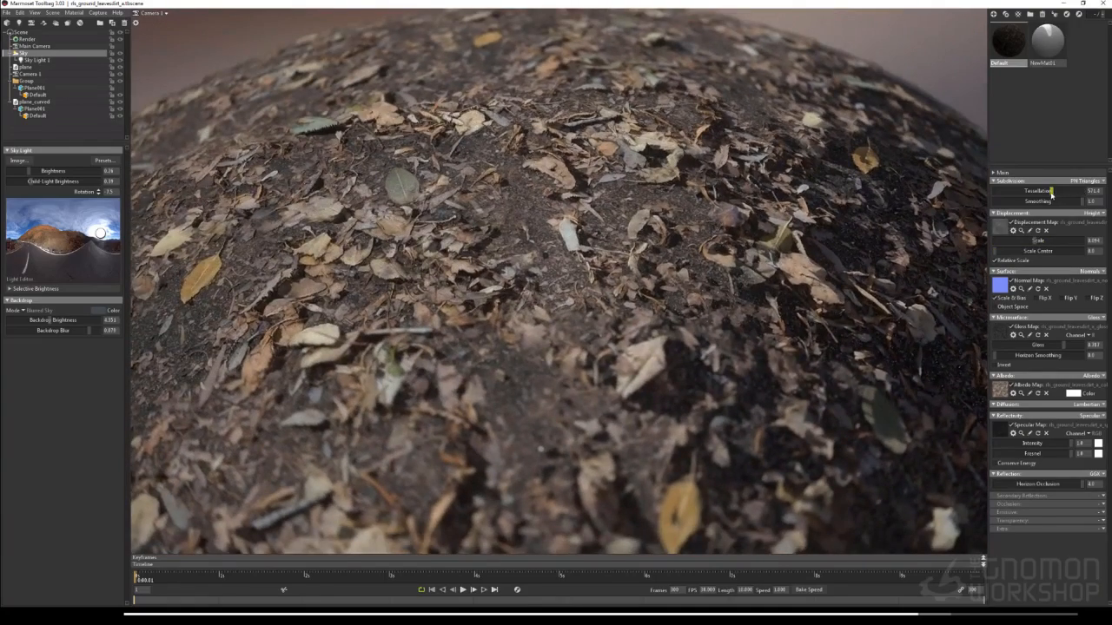
Increase the leaves-and-dirt material's tessellation to about 726 and raise its displacement scale to about 0.145
left_click_drag(1052, 194, 1057, 192)
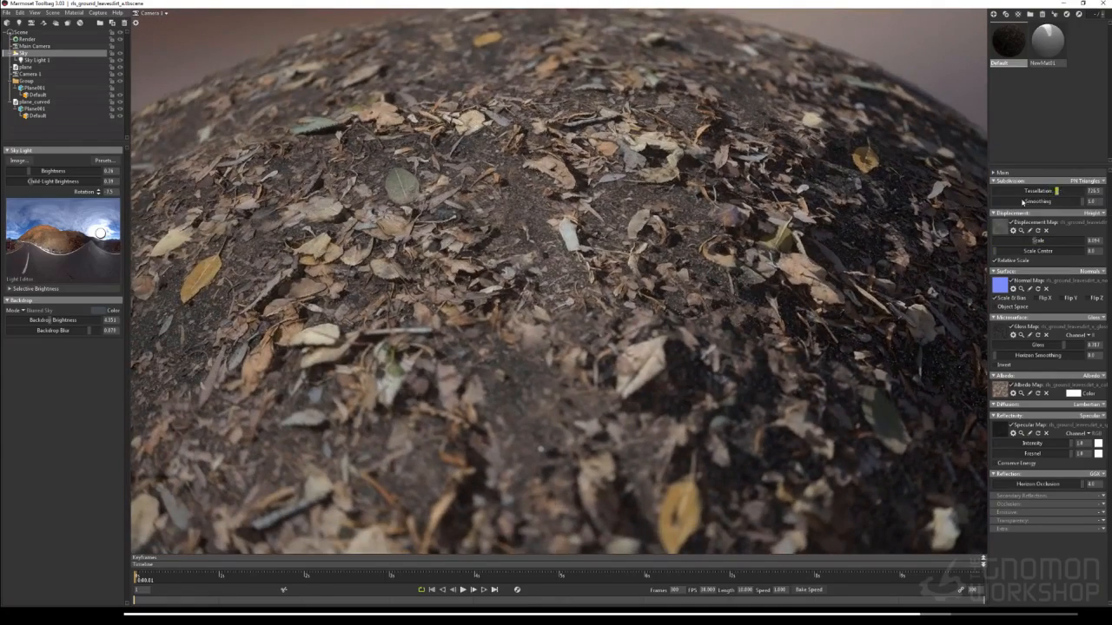
left_click_drag(664, 257, 608, 246)
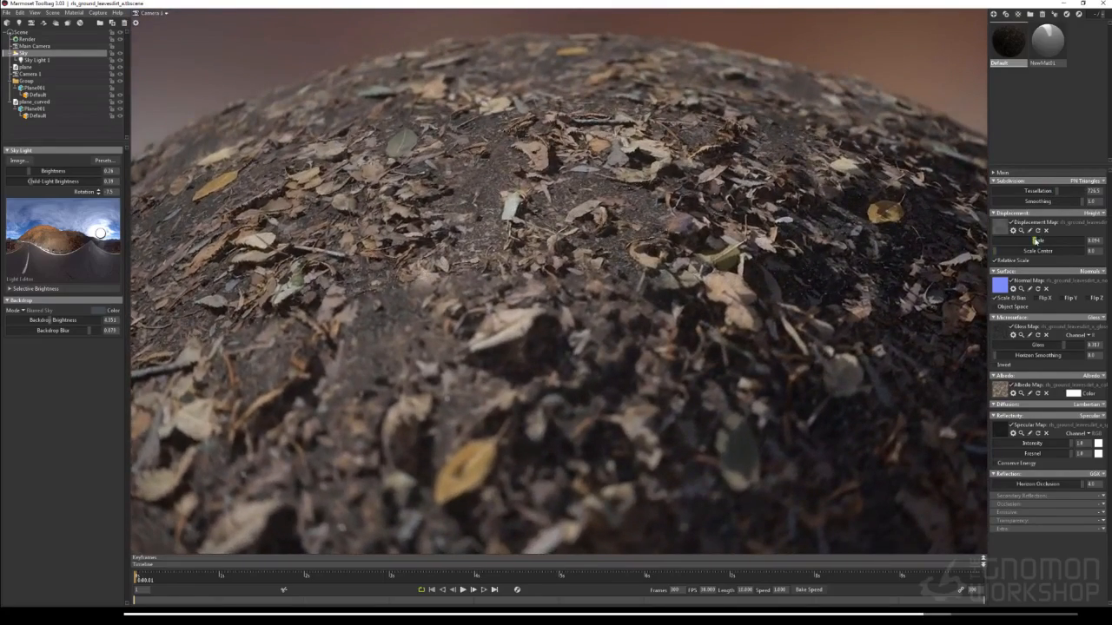
left_click_drag(1036, 240, 1040, 242)
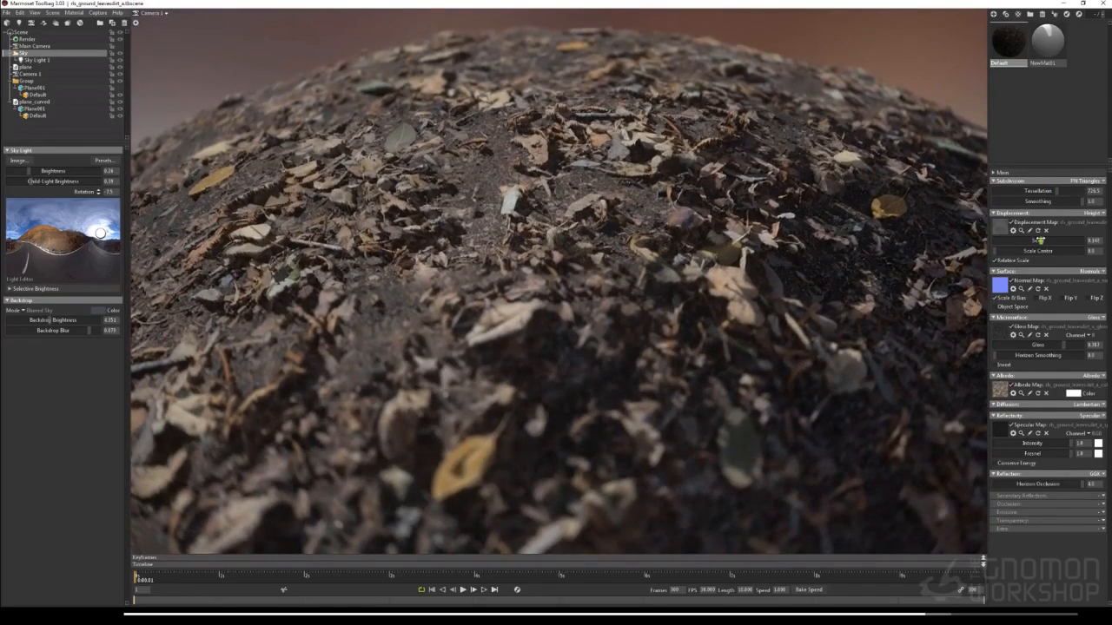
left_click_drag(599, 243, 635, 243)
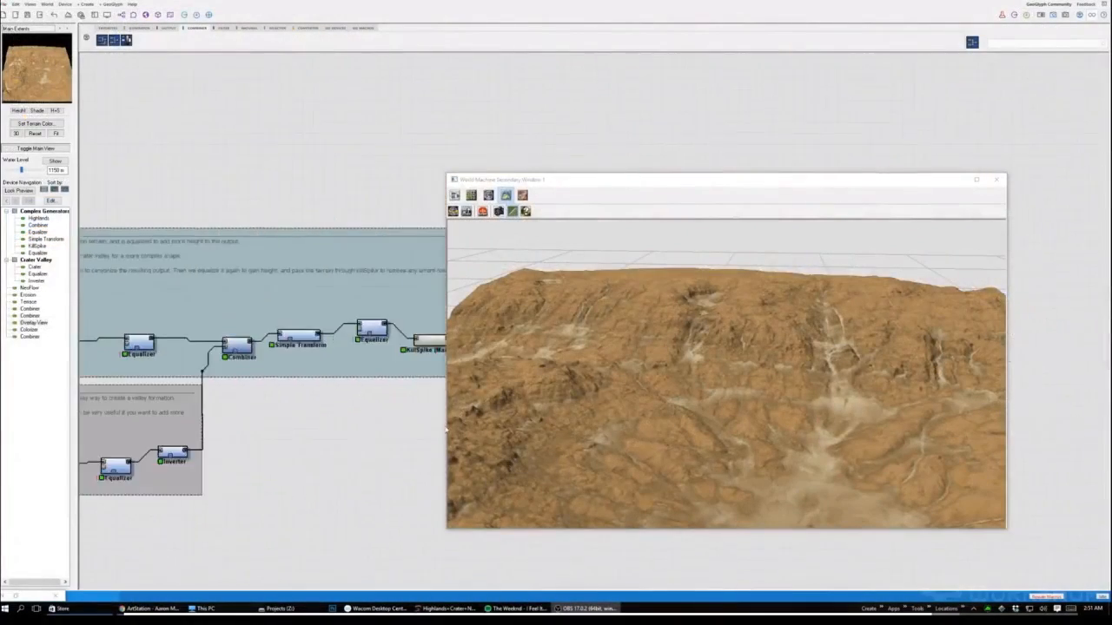
In World Machine, move the 3D preview window clear of the graph and survey the device network, including the Erosion device
middle_click_drag(446, 430, 572, 411)
middle_click_drag(209, 304, 169, 299)
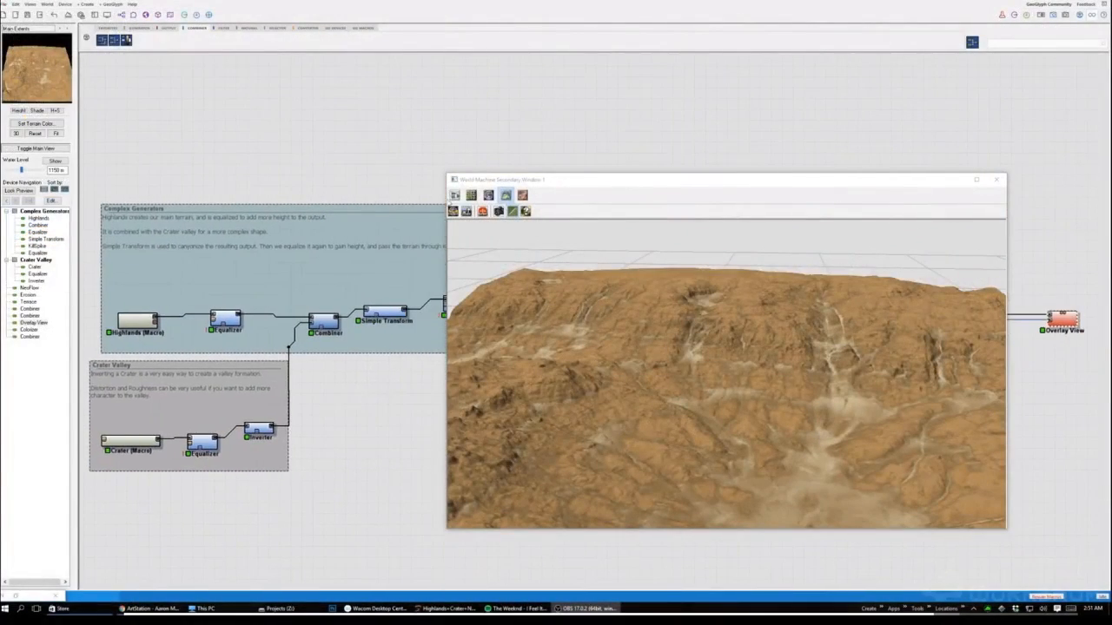
left_click_drag(565, 187, 714, 215)
mouse_move(344, 291)
middle_mouse_down()
mouse_move(382, 297)
mouse_move(324, 300)
middle_mouse_up()
middle_click_drag(401, 374, 235, 374)
middle_click_drag(350, 372, 243, 372)
middle_click_drag(420, 320, 239, 292)
middle_click_drag(511, 332, 328, 278)
middle_click_drag(101, 315, 388, 351)
left_click(408, 256)
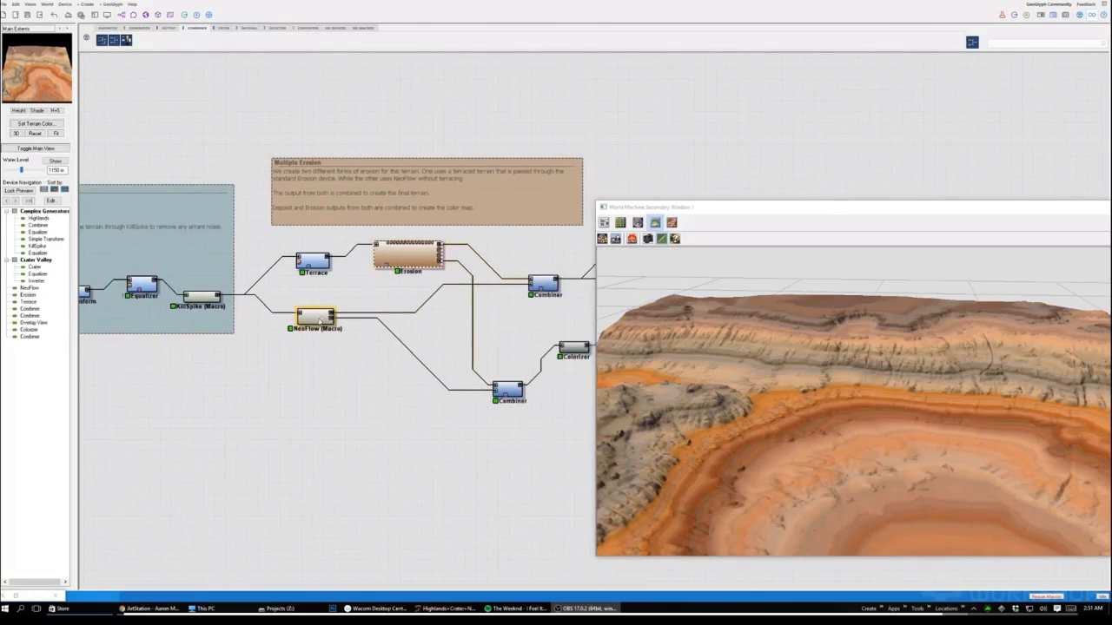
Preview the terrain at the Equalizer, Combiner, Simple Transform, second Equalizer and KillSpike devices of the Complex Generators group
middle_click_drag(206, 337, 422, 340)
middle_click_drag(146, 312, 297, 300)
left_click(249, 305)
left_click(337, 301)
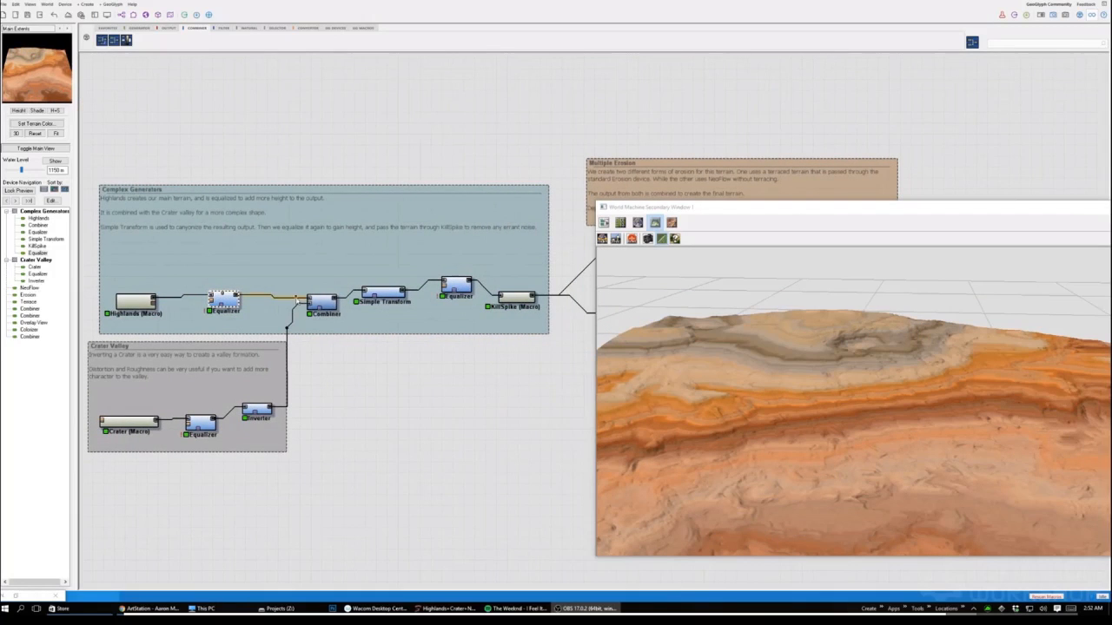
left_click(322, 307)
left_click(386, 294)
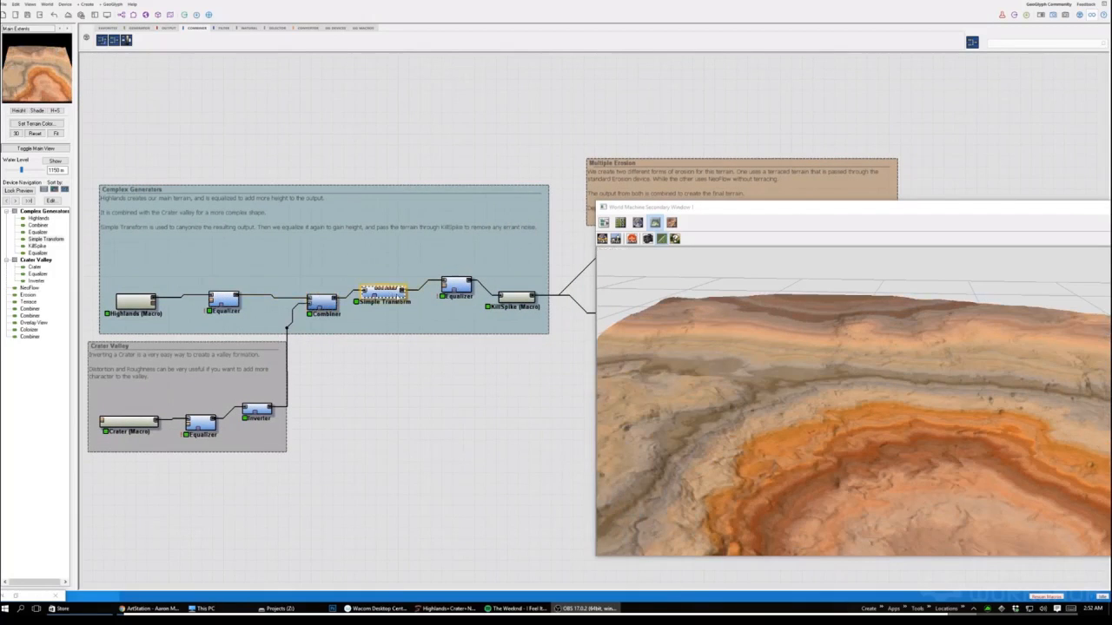
left_click(452, 288)
left_click(516, 296)
Preview the terrain at the Terrace, Erosion, Combiner, Colorizer and Overlay View devices in the Multiple Erosion part of the network
middle_click_drag(537, 268, 146, 245)
left_click(236, 240)
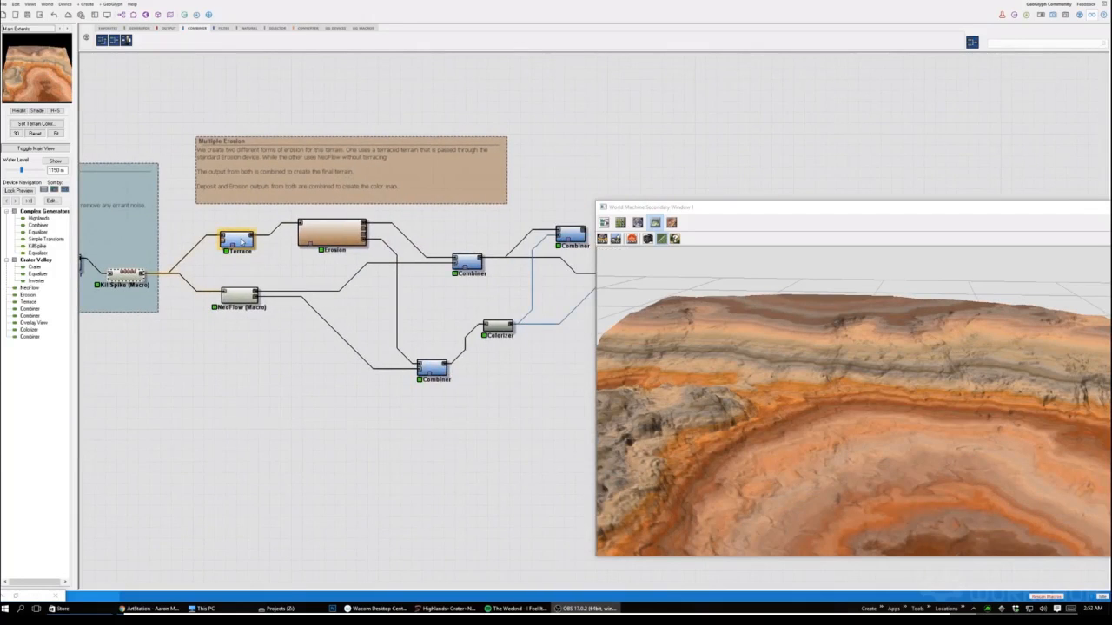
left_click(331, 232)
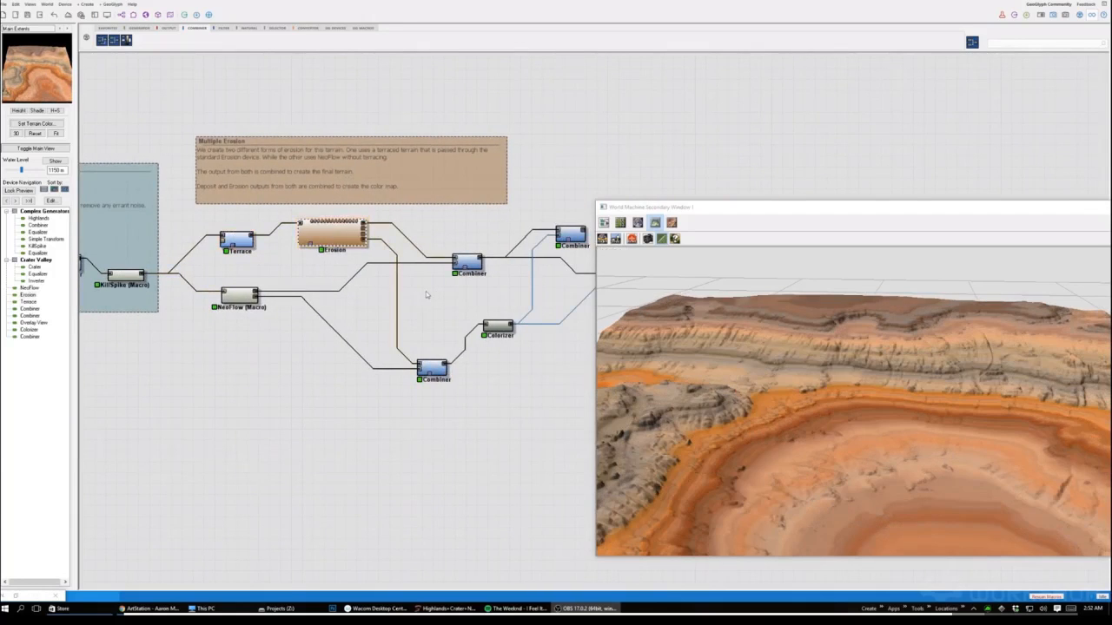
middle_click_drag(426, 295, 304, 260)
left_click(347, 228)
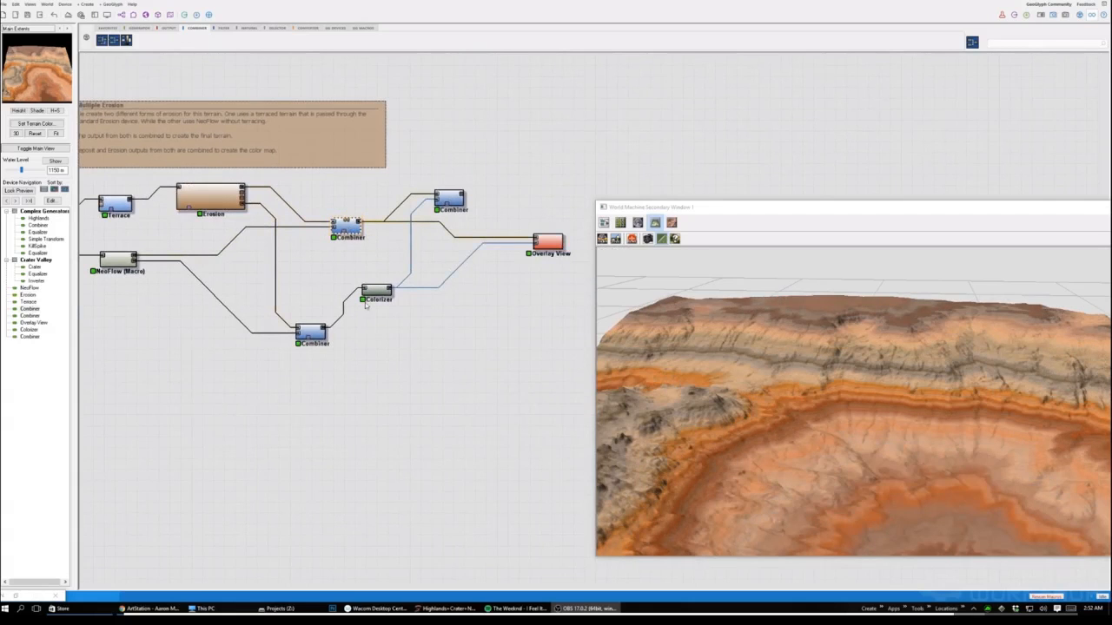
left_click(375, 292)
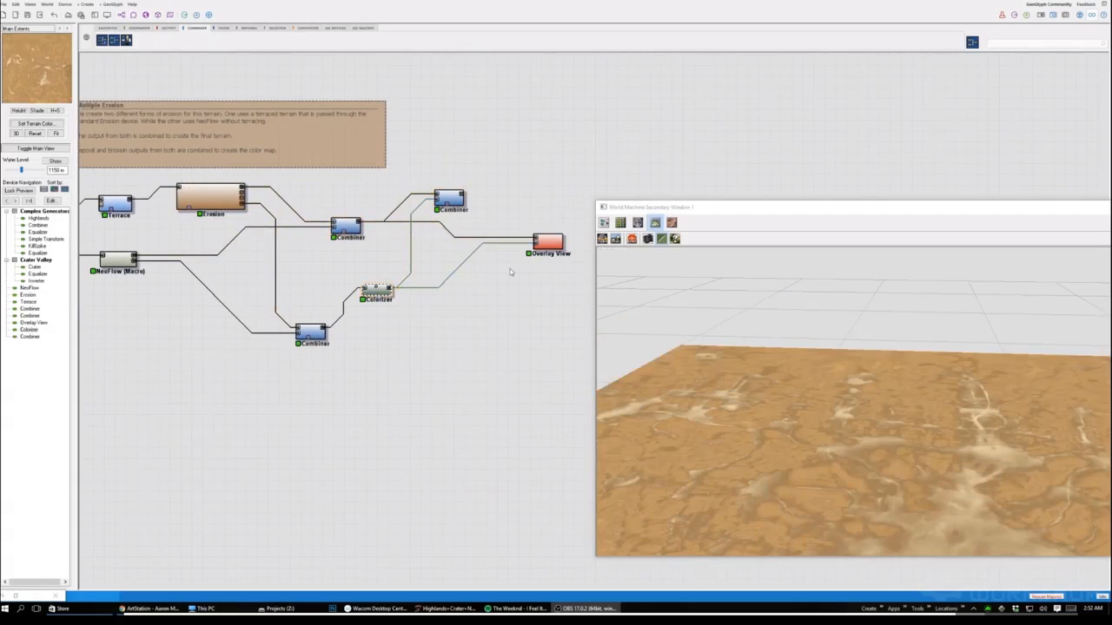
left_click(553, 243)
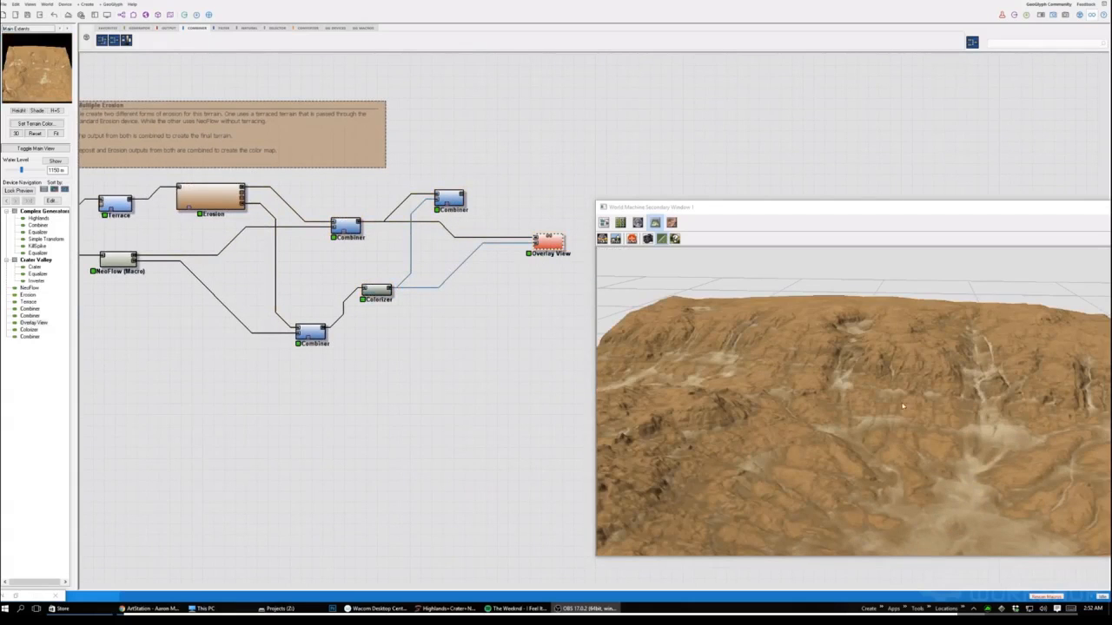
Add a keypoint at about 0.96 to the Colorizer's custom gradient and lower its saturation to about 0.144
double_click(380, 294)
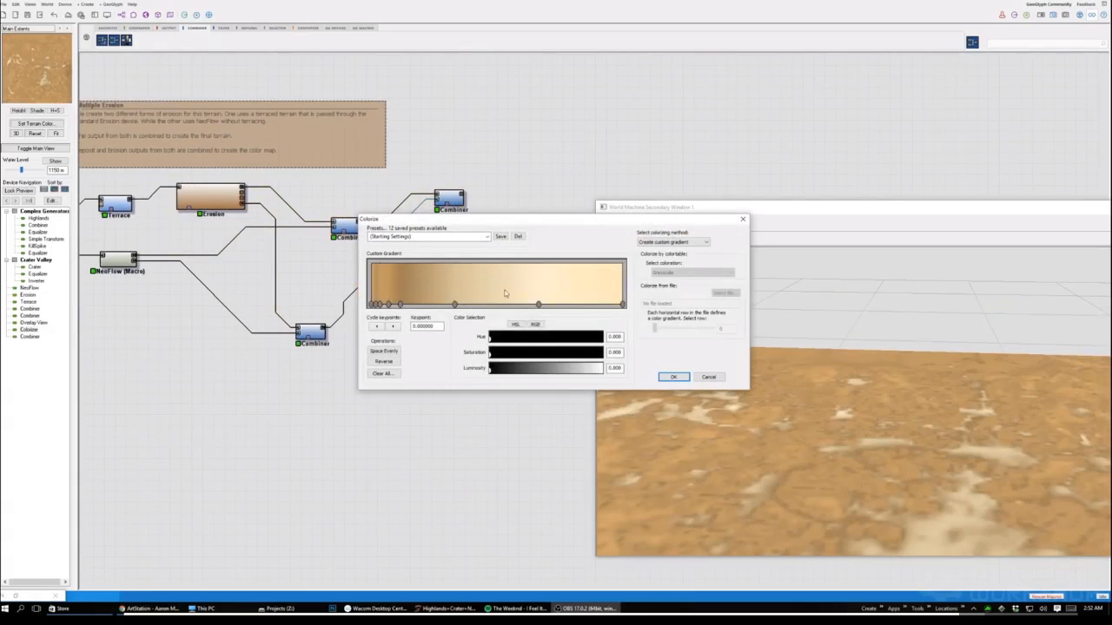
left_click(613, 305)
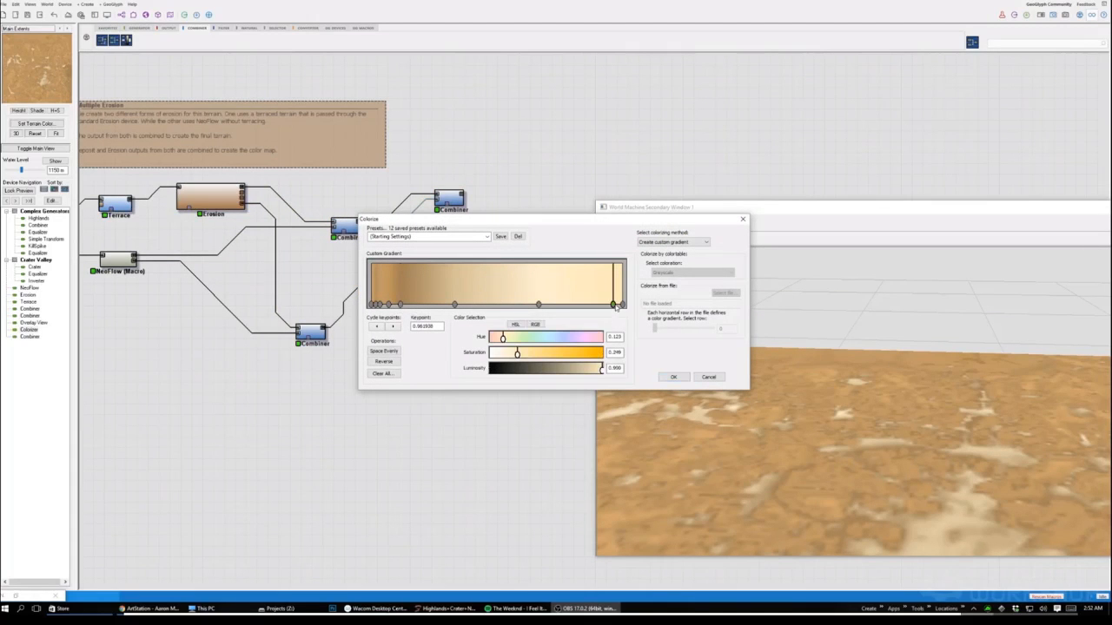
left_click_drag(516, 355, 510, 356)
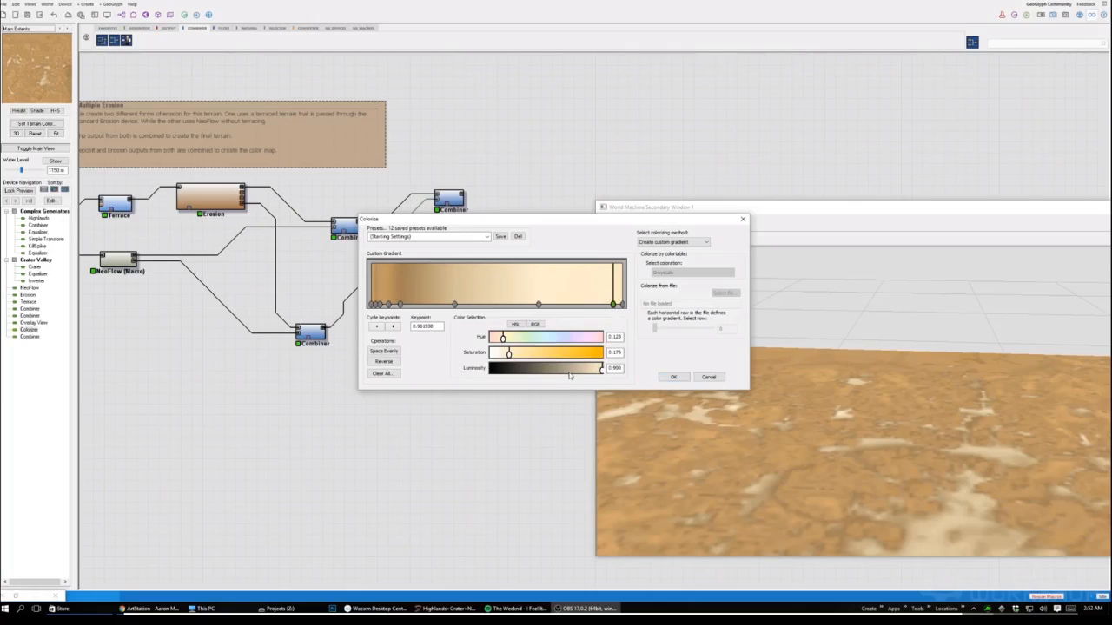
left_click_drag(612, 305, 613, 307)
mouse_move(508, 352)
left_mouse_down()
mouse_move(495, 352)
mouse_move(520, 358)
left_mouse_up()
Add a darker gradient keypoint at about 0.91 and move the existing middle keypoint to about 0.808
left_click(598, 306)
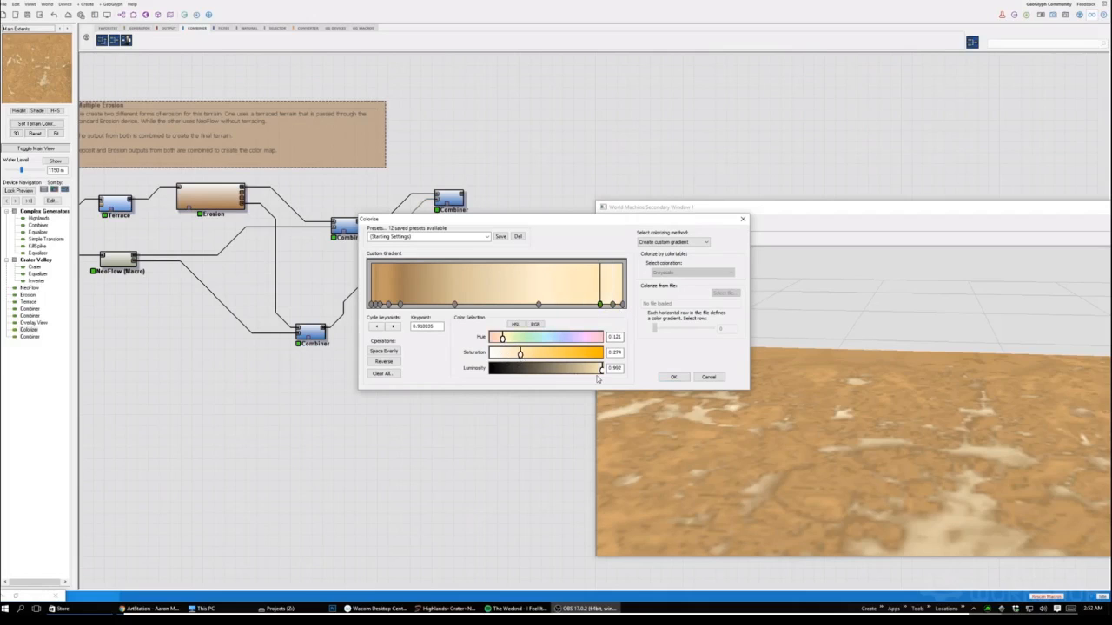
left_click_drag(600, 369, 587, 376)
left_click_drag(539, 306, 573, 311)
Add a gradient keypoint at about 0.367 with reduced saturation and adjusted luminosity, and accept the Colorizer changes
left_click(463, 305)
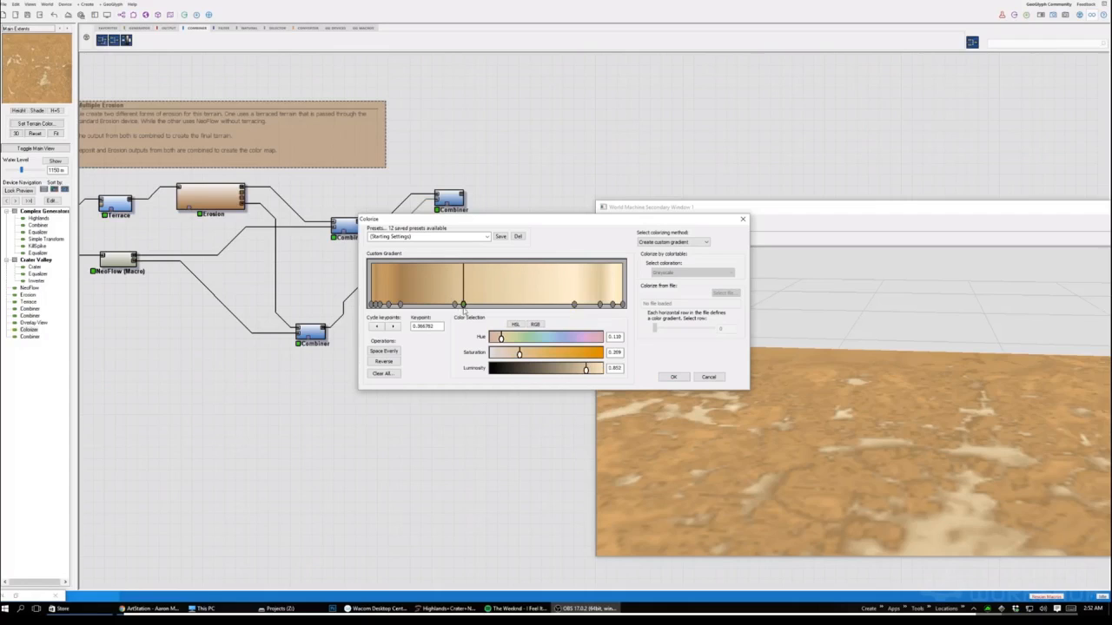
left_click_drag(519, 353, 505, 354)
mouse_move(580, 374)
left_mouse_down()
mouse_move(603, 373)
mouse_move(592, 375)
left_mouse_up()
left_click(673, 377)
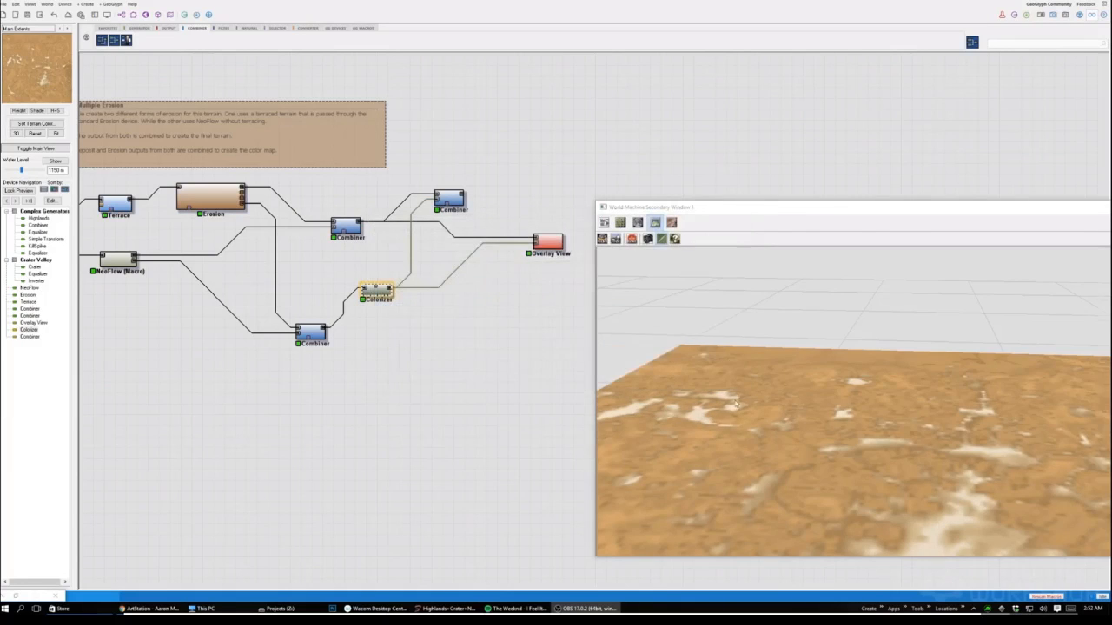
Display the Overlay View output, build the terrain and inspect the recolored result in the 3D preview
left_click(553, 244)
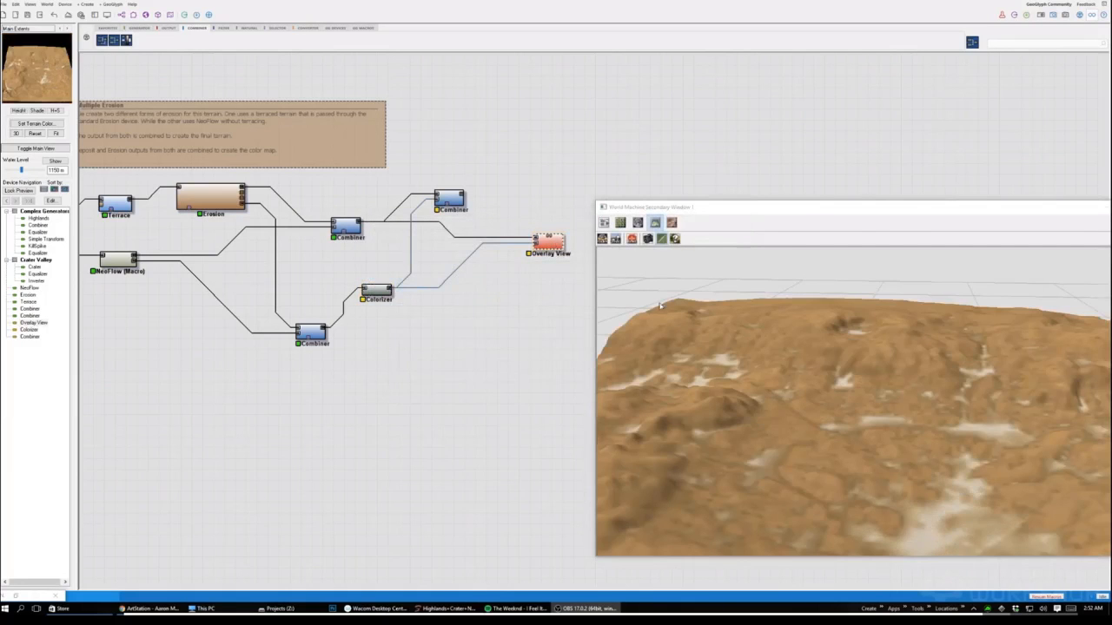
left_click(48, 4)
left_click(39, 13)
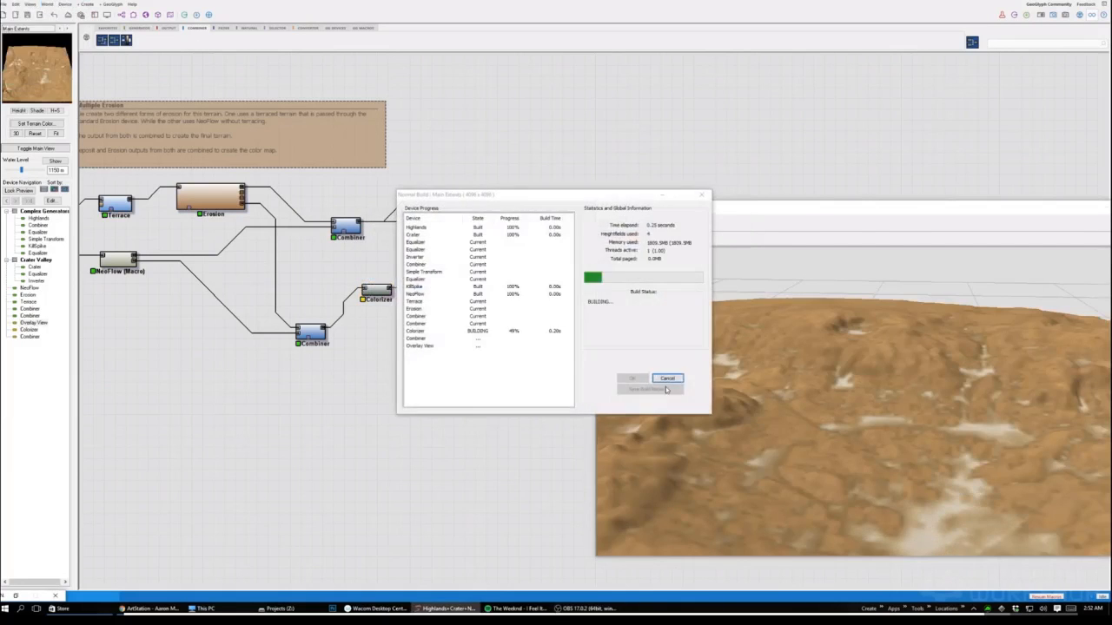
scroll(857, 445, "up", 5)
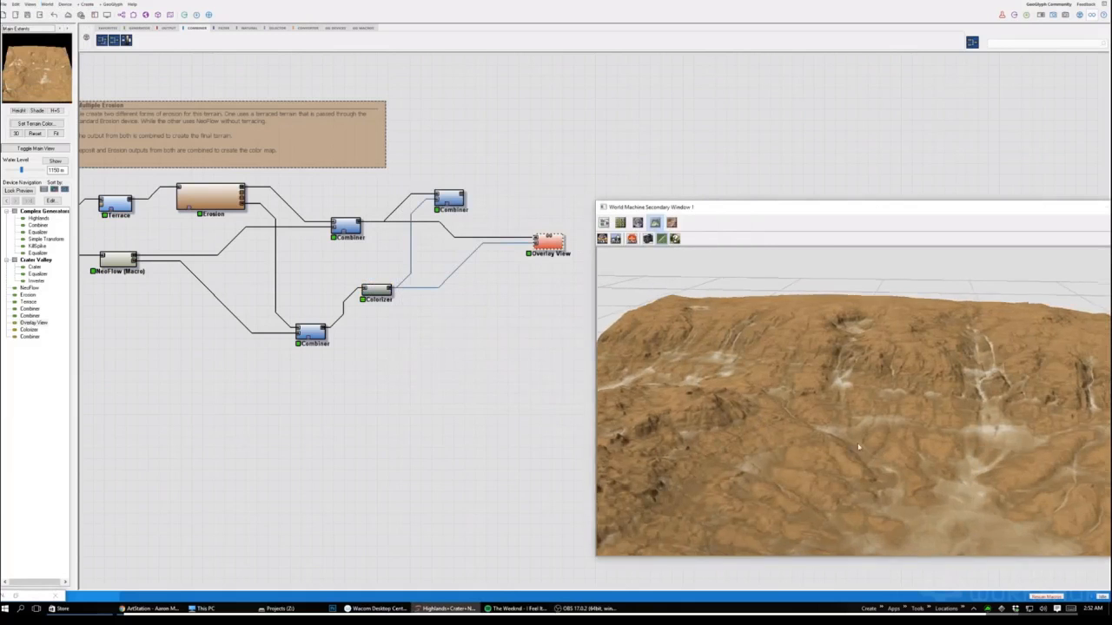
scroll(838, 431, "down", 3)
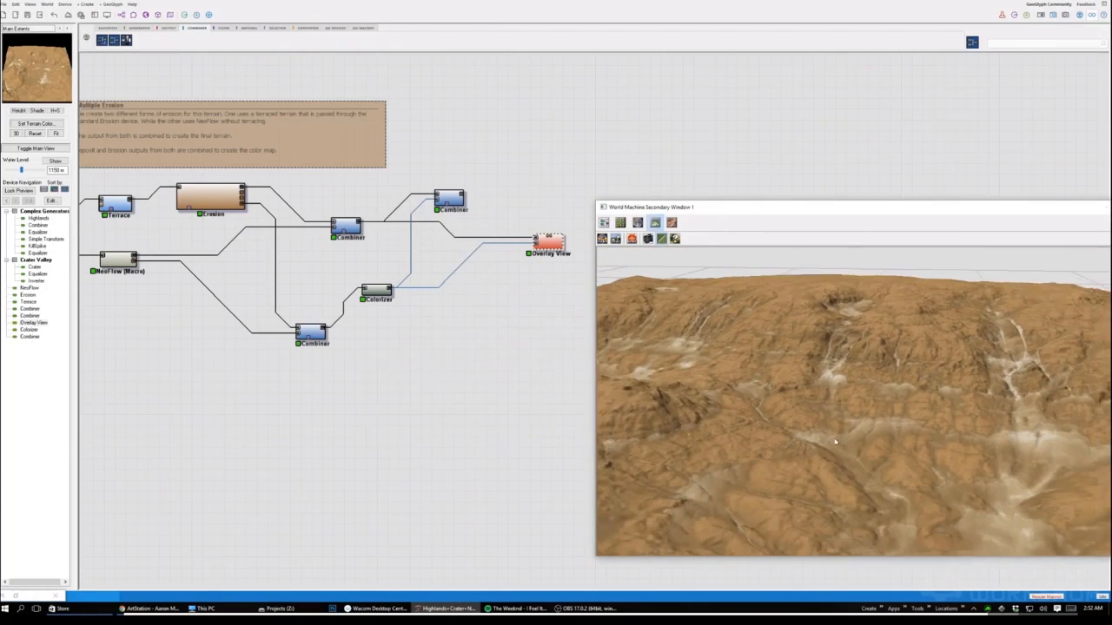
left_click_drag(837, 431, 860, 458)
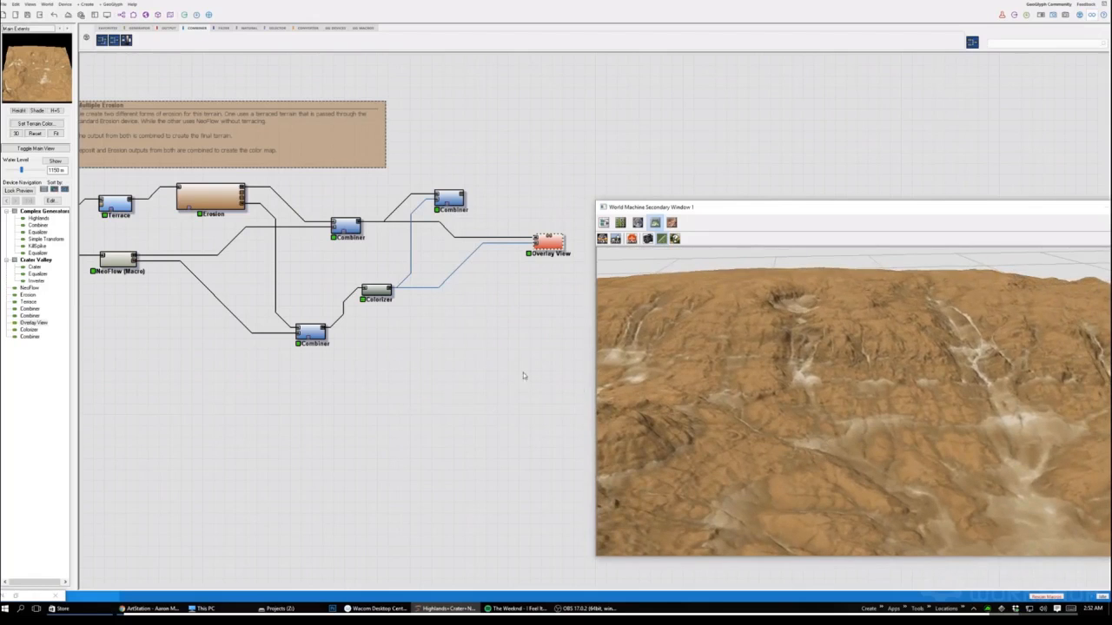
Reopen the Colorizer and set its 0.96 keypoint to a luminosity of about 0.835 and a saturation of about 0.12
left_click(382, 291)
double_click(382, 291)
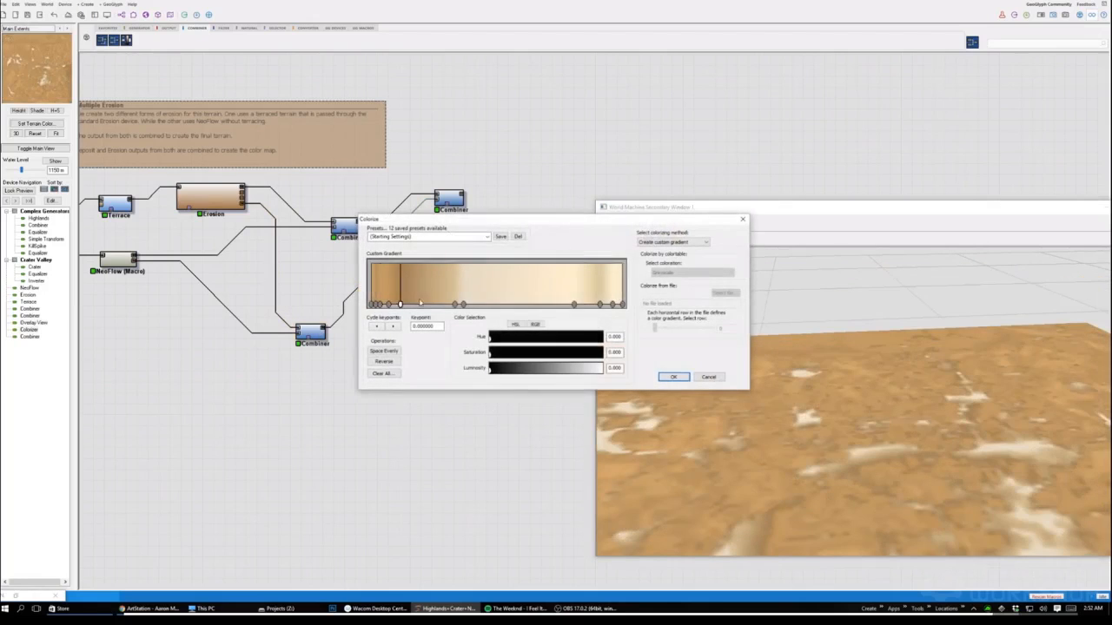
left_click(613, 305)
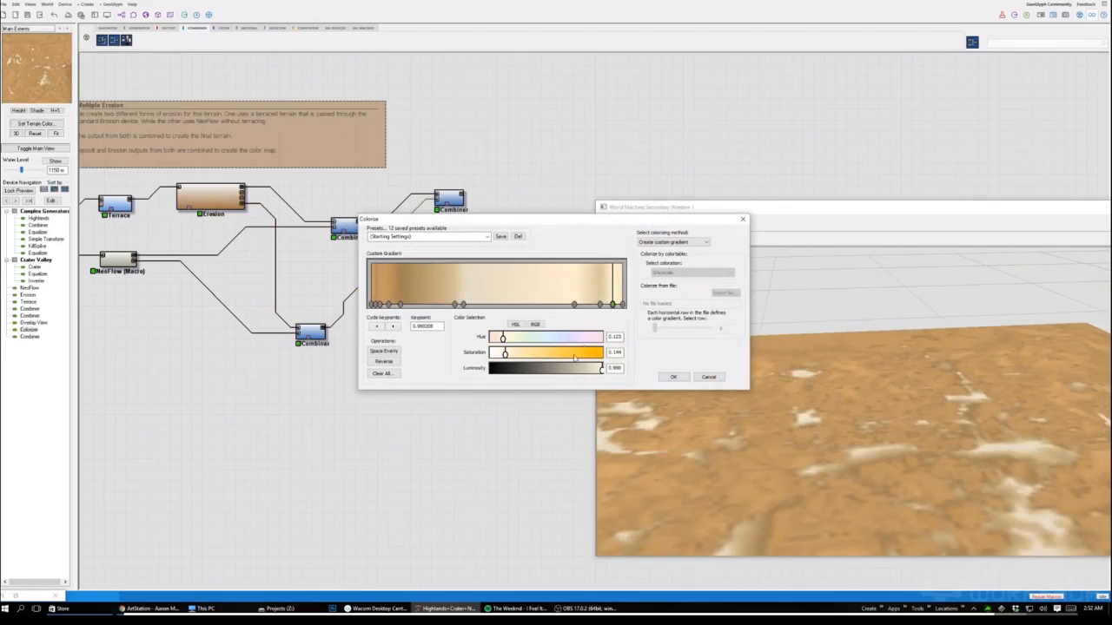
left_click_drag(587, 372, 581, 372)
left_click_drag(504, 356, 507, 358)
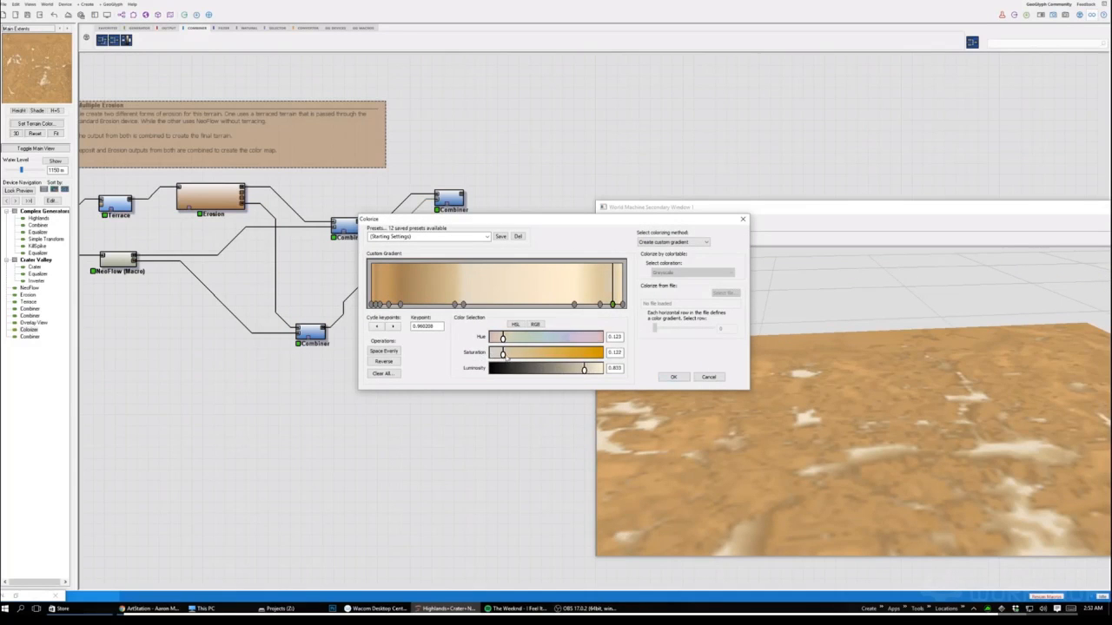
Reduce the 0.808 keypoint's luminosity to about 0.86, move it to about 0.817, and shift the dialog aside
left_click(573, 305)
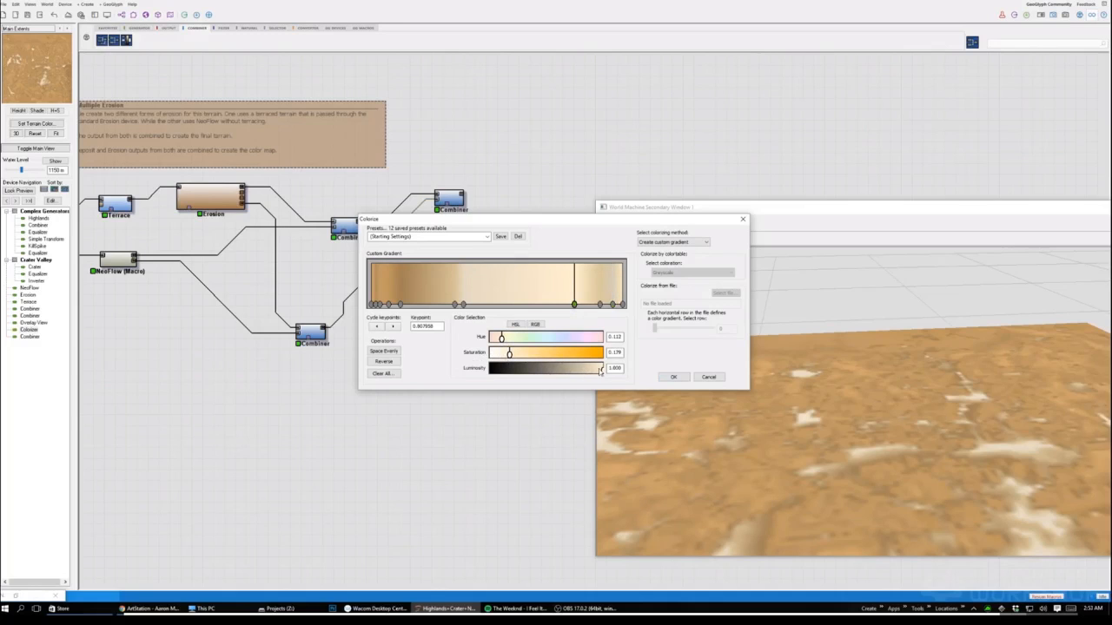
left_click_drag(599, 370, 587, 370)
mouse_move(574, 305)
left_mouse_down()
mouse_move(565, 305)
mouse_move(577, 306)
left_mouse_up()
left_click_drag(444, 222, 448, 265)
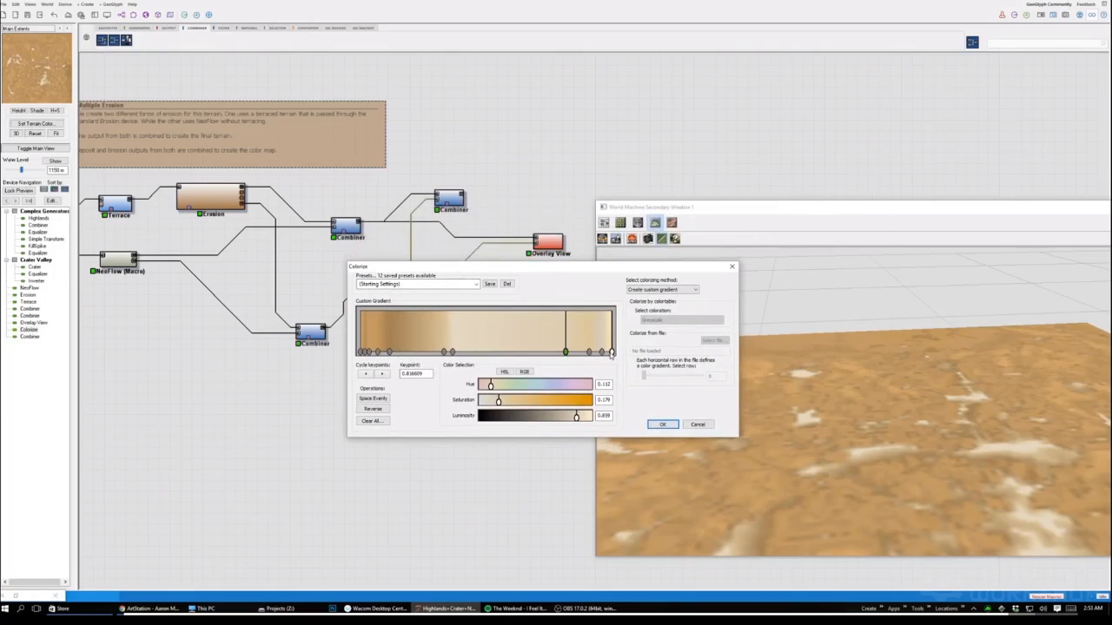
Slightly darken the gradient's end keypoint, shift the 0.817 keypoint a little toward it, and accept the Colorizer changes
left_click(611, 353)
mouse_move(591, 418)
left_mouse_down()
mouse_move(547, 418)
mouse_move(586, 421)
left_mouse_up()
mouse_move(566, 352)
left_mouse_down()
mouse_move(545, 352)
mouse_move(571, 353)
left_mouse_up()
left_click(662, 425)
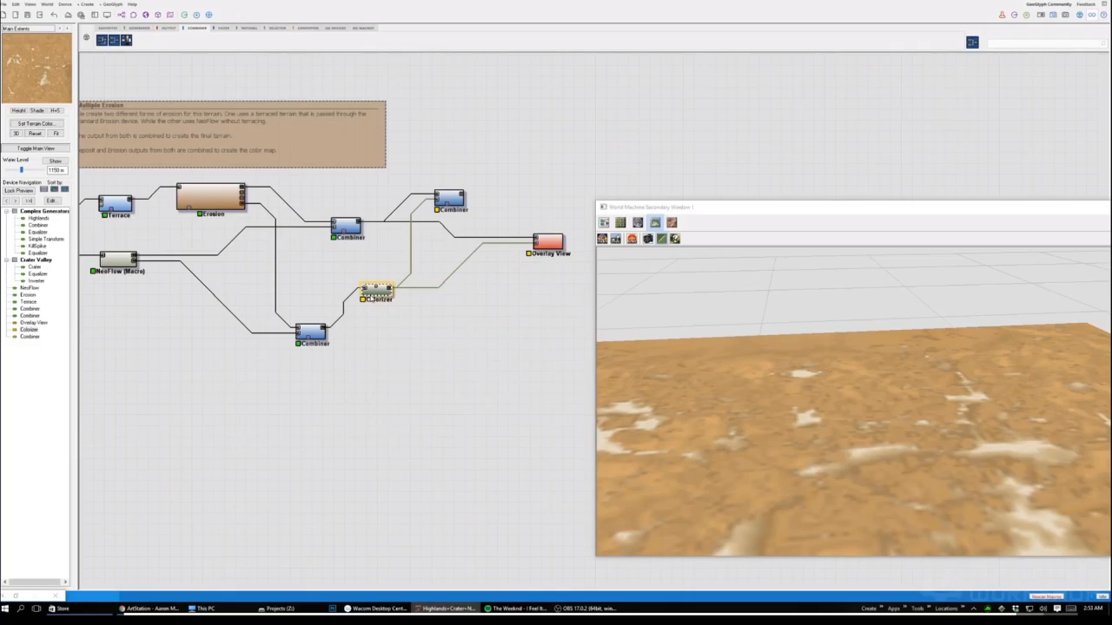
Reopen the Colorizer, move the keypoint just above 0.817 further toward the gradient's end, and slightly raise its saturation and luminosity
double_click(375, 294)
left_click_drag(581, 305, 586, 306)
mouse_move(509, 353)
left_mouse_down()
mouse_move(537, 354)
mouse_move(511, 354)
left_mouse_up()
mouse_move(586, 369)
left_mouse_down()
mouse_move(526, 371)
mouse_move(590, 371)
left_mouse_up()
Set the 0.367 keypoint's saturation to about 0.32 and luminosity to about 0.80, and accept the Colorizer changes
left_click(463, 304)
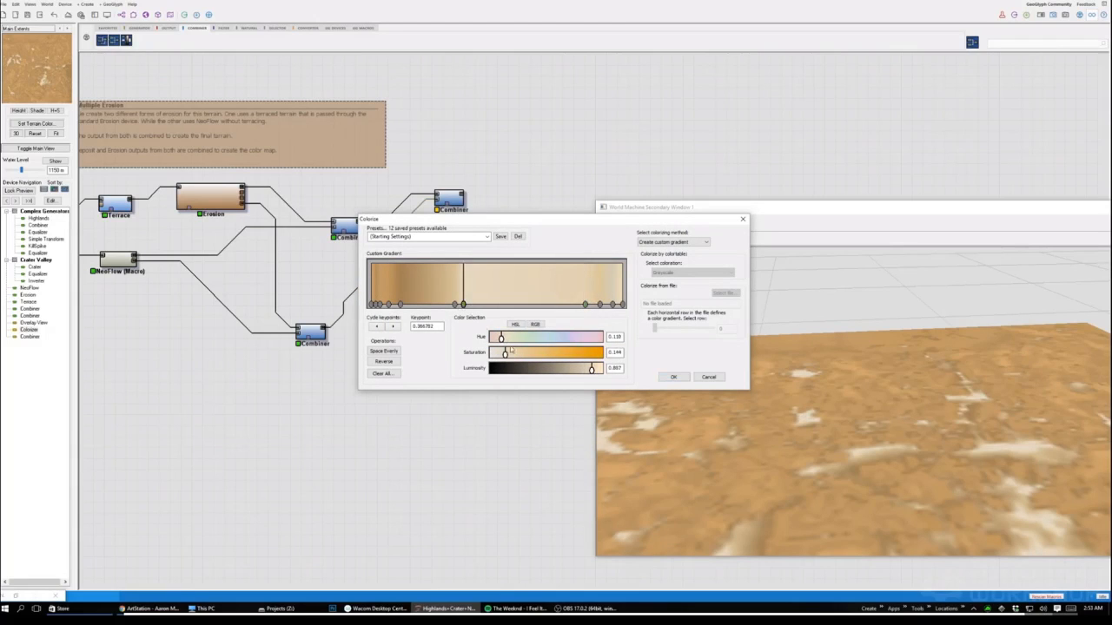
mouse_move(593, 371)
left_mouse_down()
mouse_move(570, 372)
mouse_move(587, 372)
left_mouse_up()
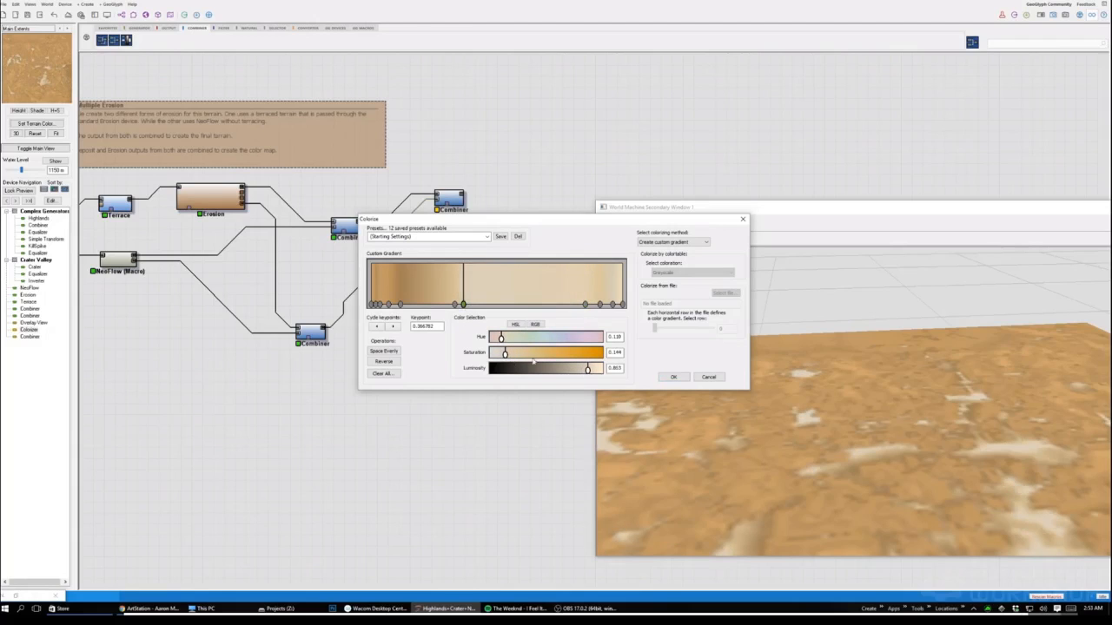
left_click_drag(512, 354, 525, 354)
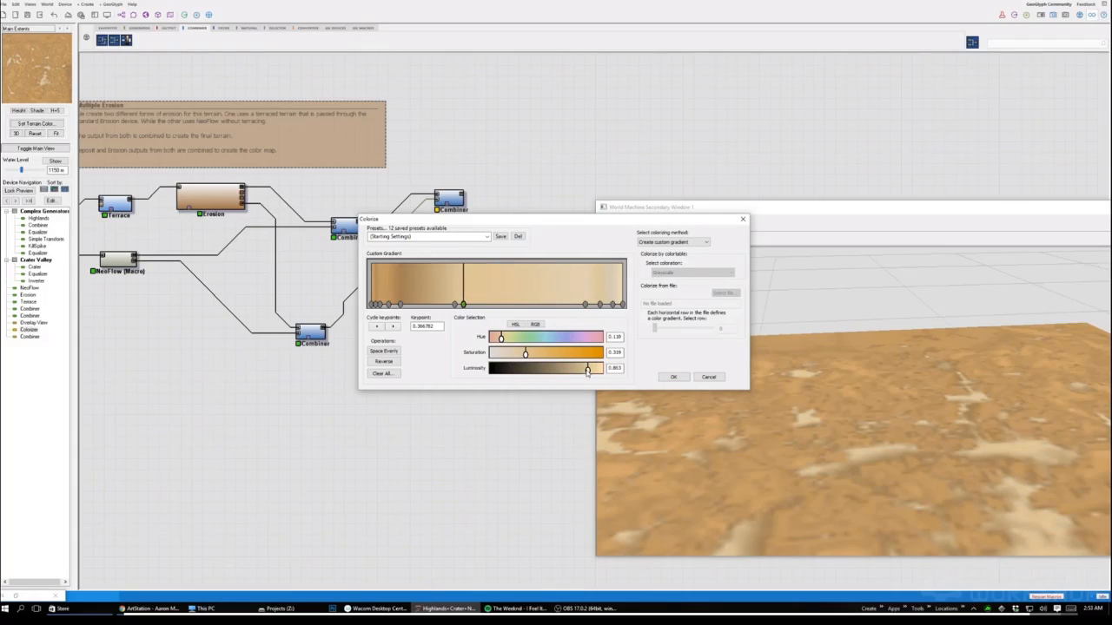
left_click_drag(587, 372, 580, 372)
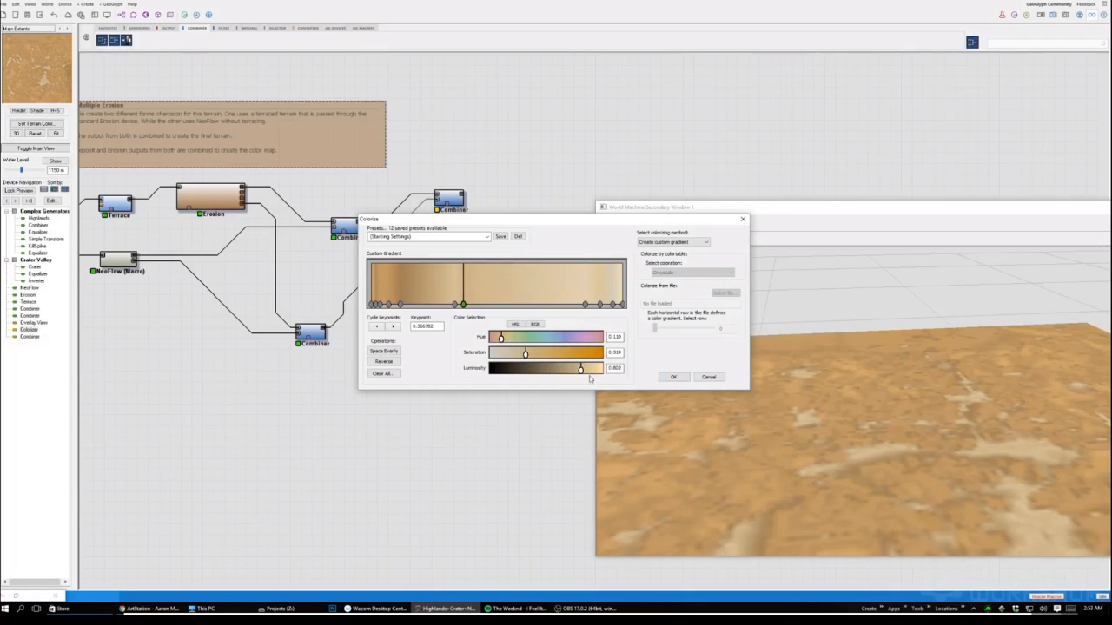
left_click(674, 377)
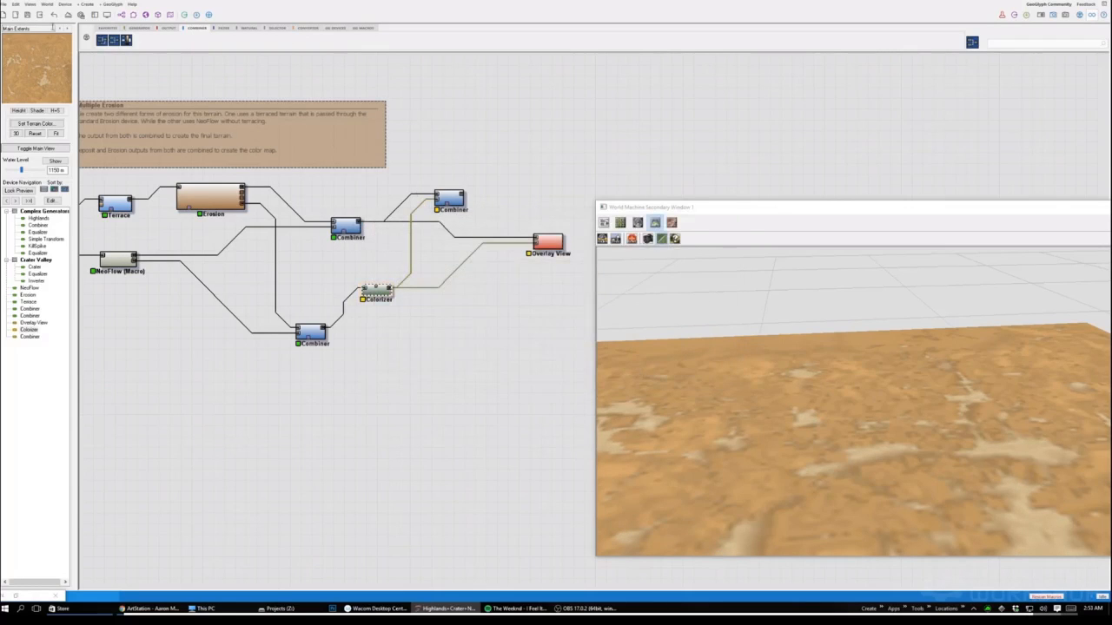
Build the terrain to the current device and inspect the recolored Overlay View output in the 3D preview
left_click(47, 4)
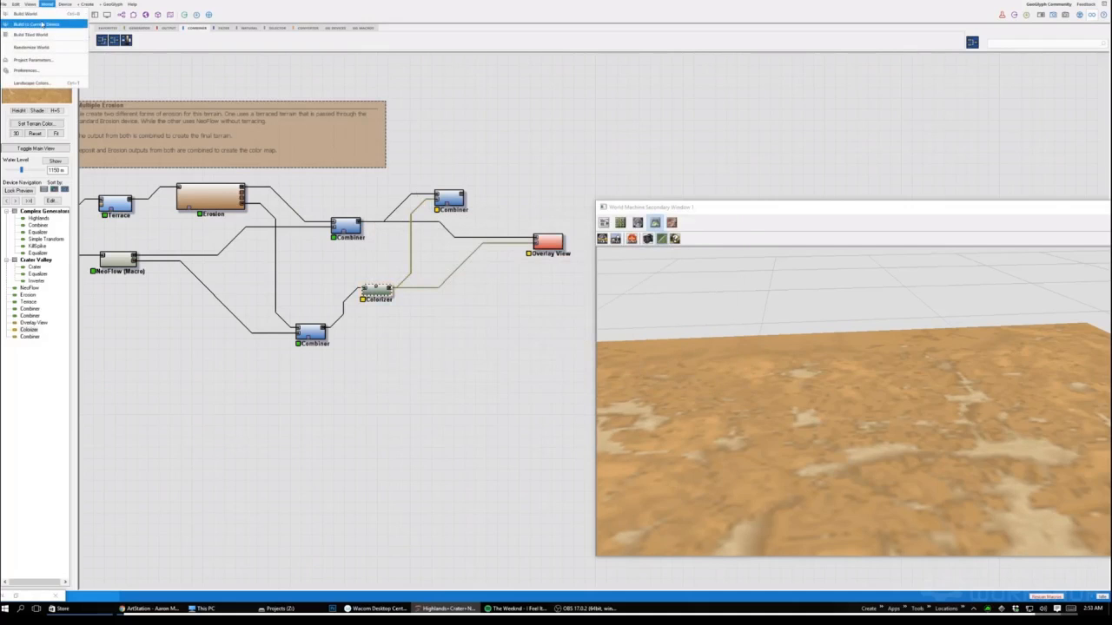
left_click(42, 24)
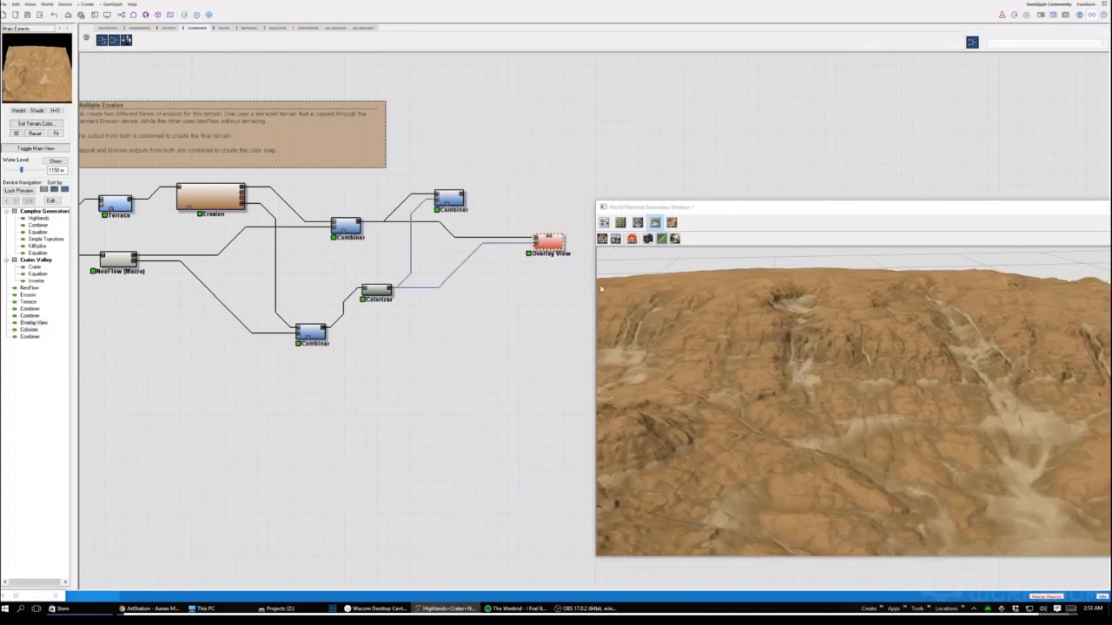
left_click_drag(877, 435, 826, 432)
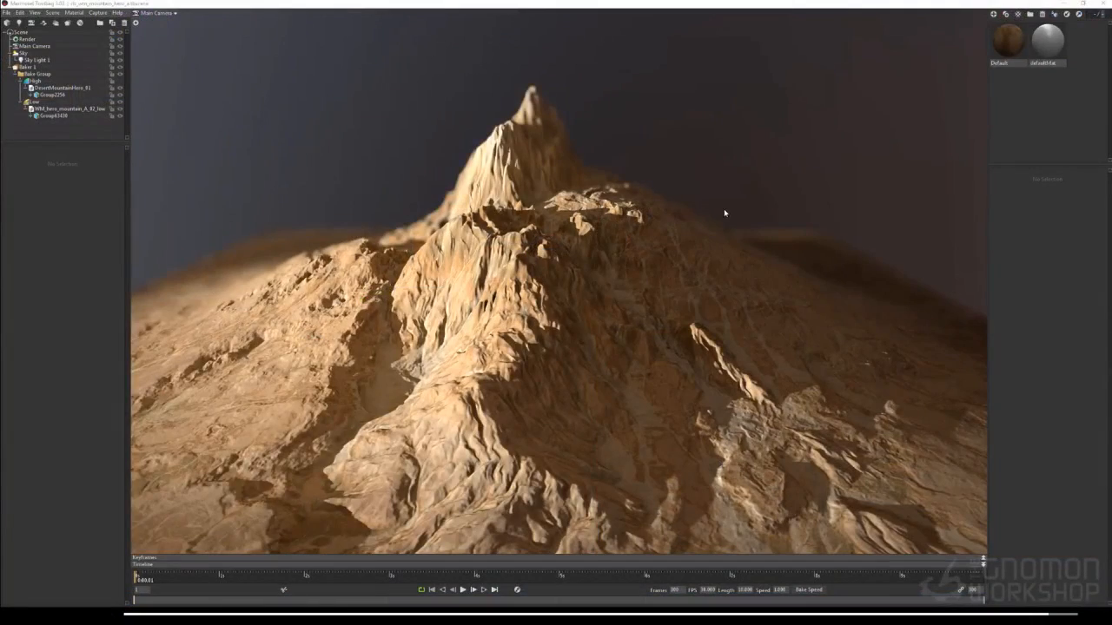
In Marmoset Toolbag, select the low-poly mountain mesh to check its wireframe, deselect it, and orbit to the peak's other side
left_click(650, 276)
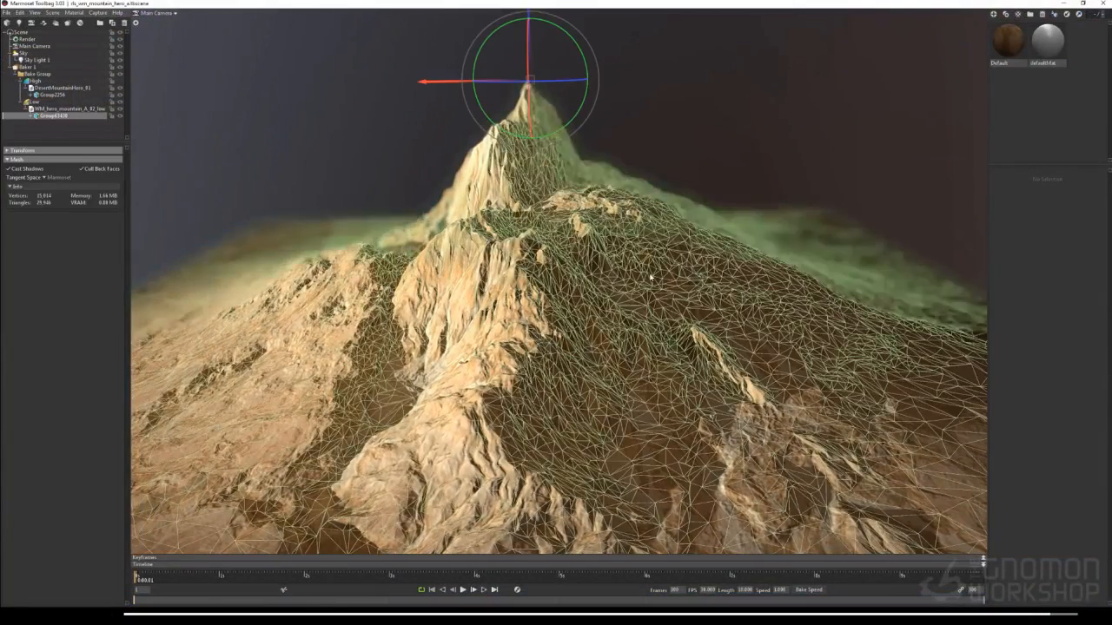
left_click(698, 160)
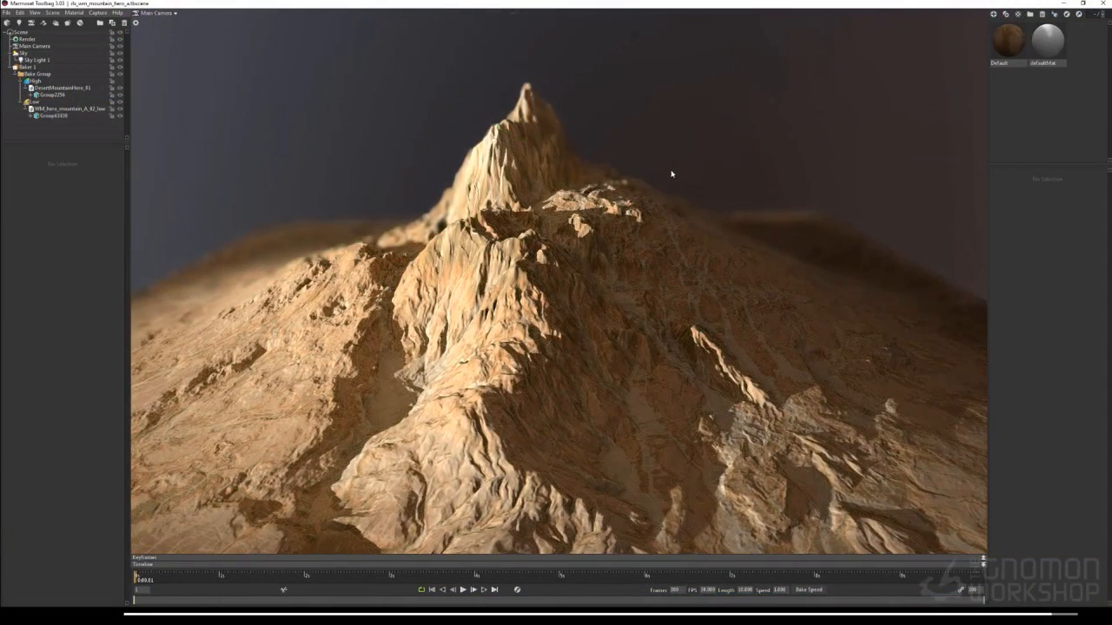
left_click_drag(672, 174, 734, 261, "alt")
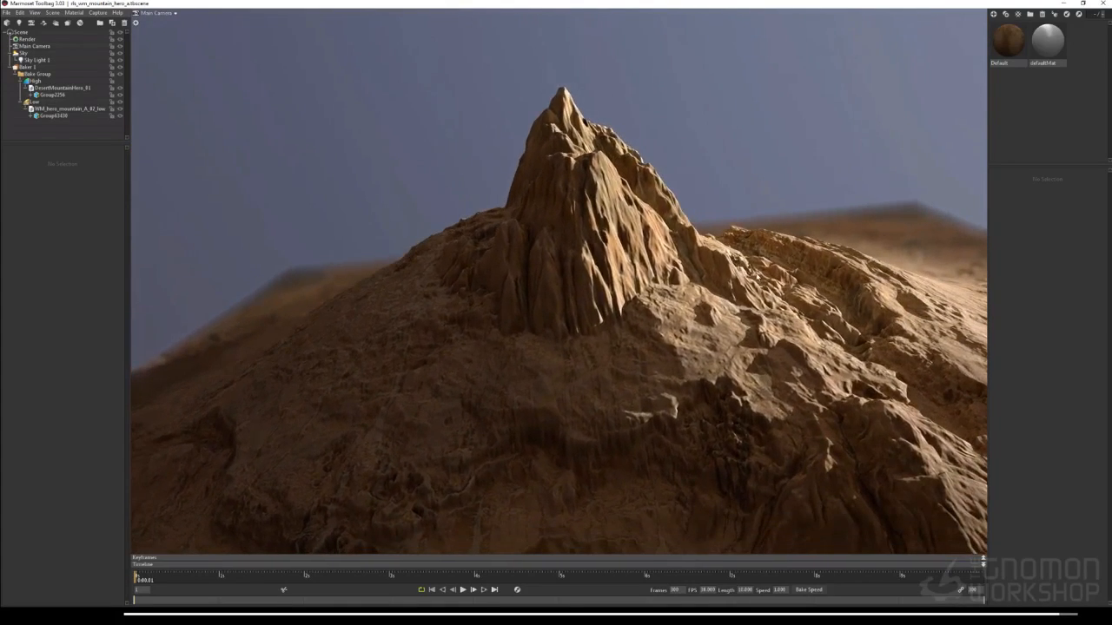
Rotate the mountain scene's sky light to about -294 and inspect the terrain under the changed lighting
left_click(24, 53)
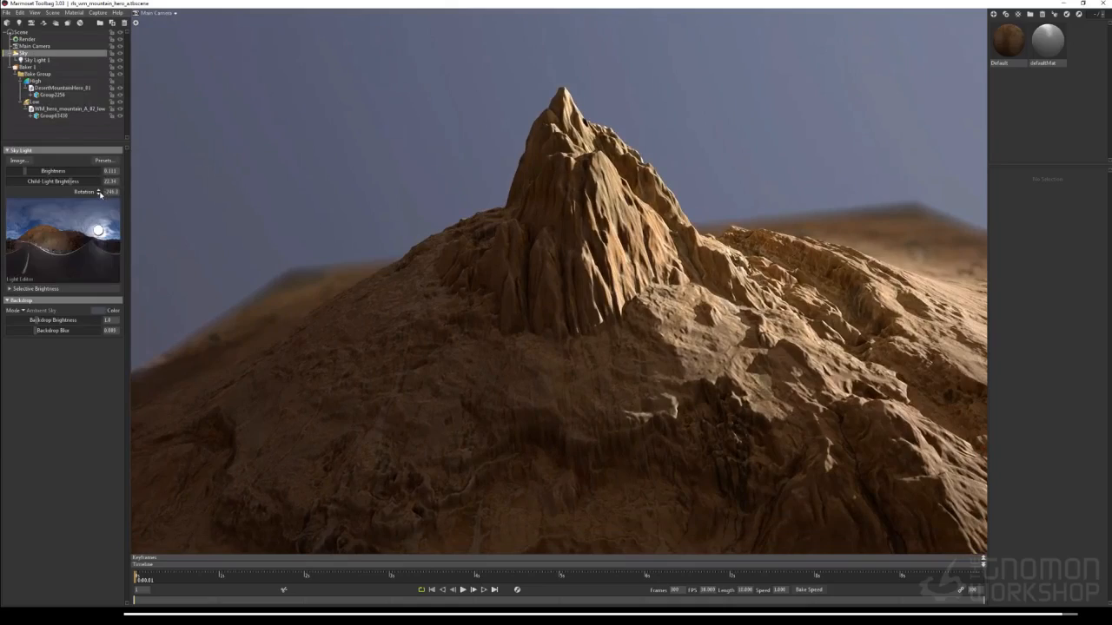
left_click_drag(100, 193, 123, 300)
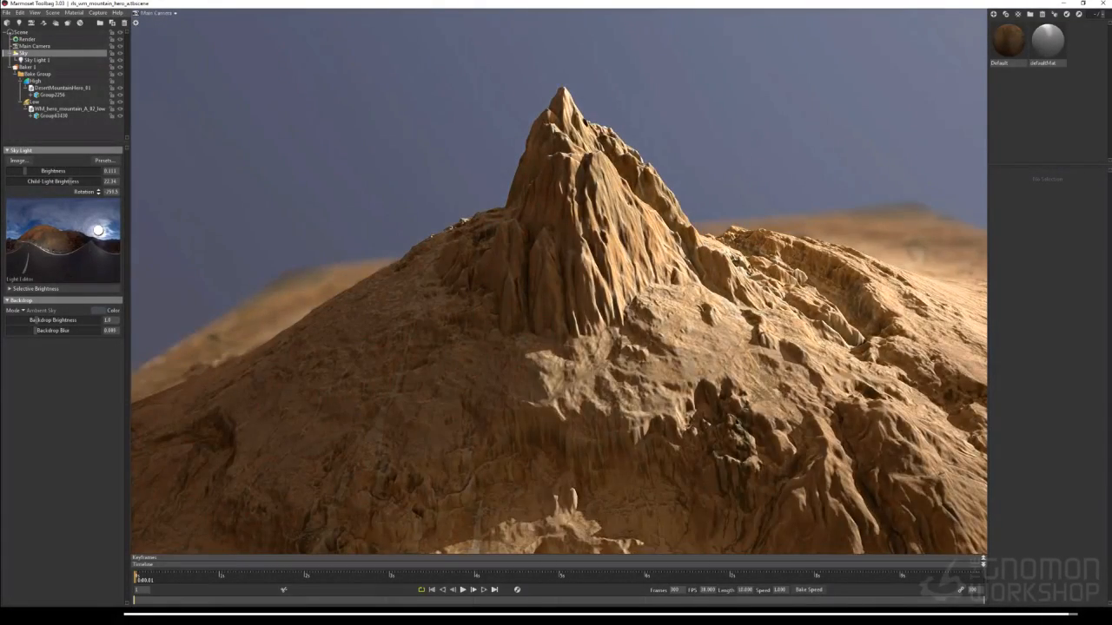
left_click_drag(525, 276, 843, 492)
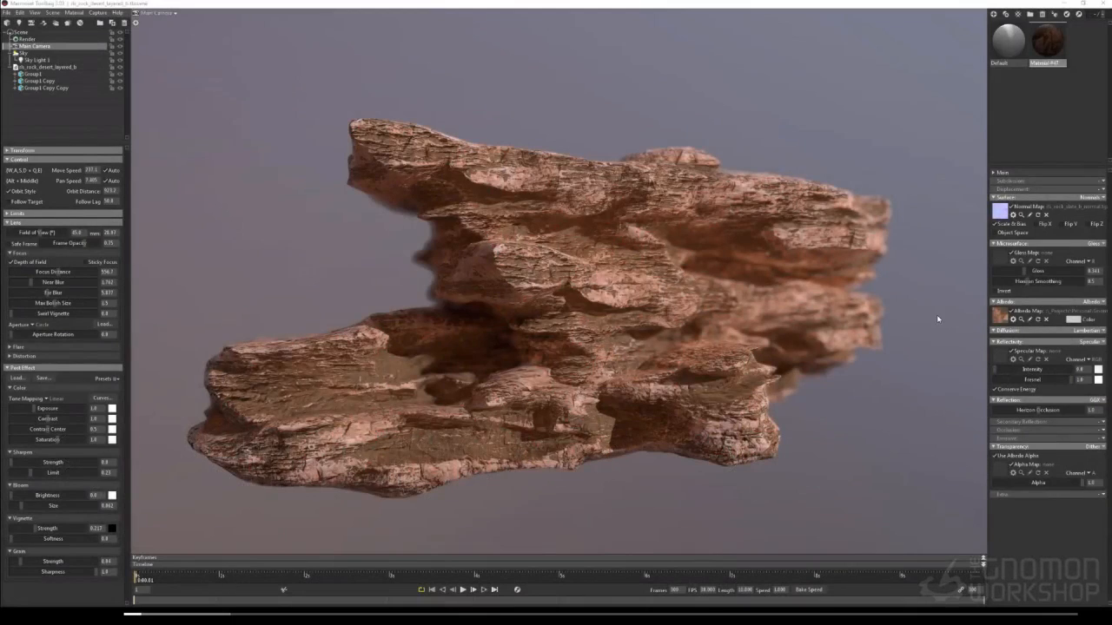
Select the lowest rock copy in the layered desert rock scene to check its wireframe, and clear the selection
left_click(726, 268)
left_click(629, 308)
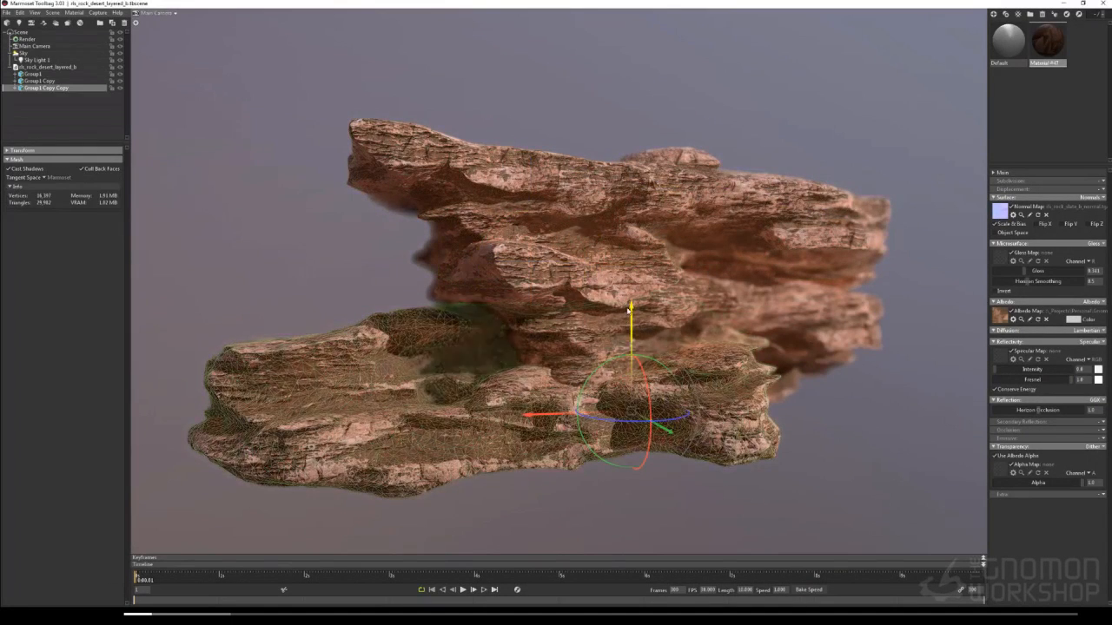
left_click_drag(629, 308, 652, 329)
left_click(365, 276)
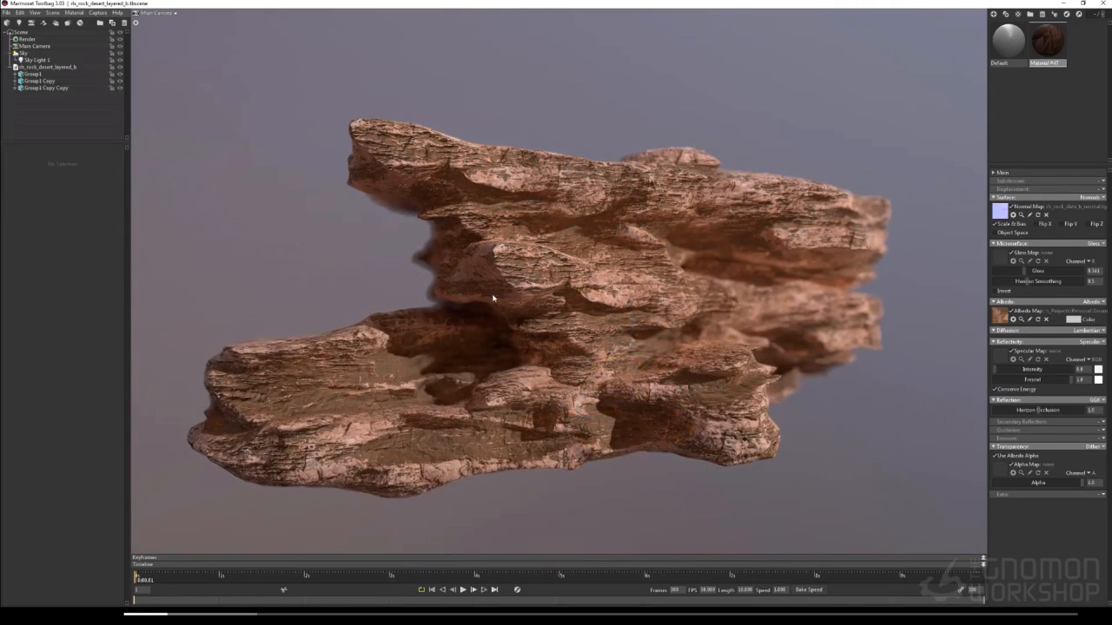
Examine the layered rock arrangement from several angles and distances
left_click_drag(495, 298, 636, 362)
scroll(609, 367, "down", 5)
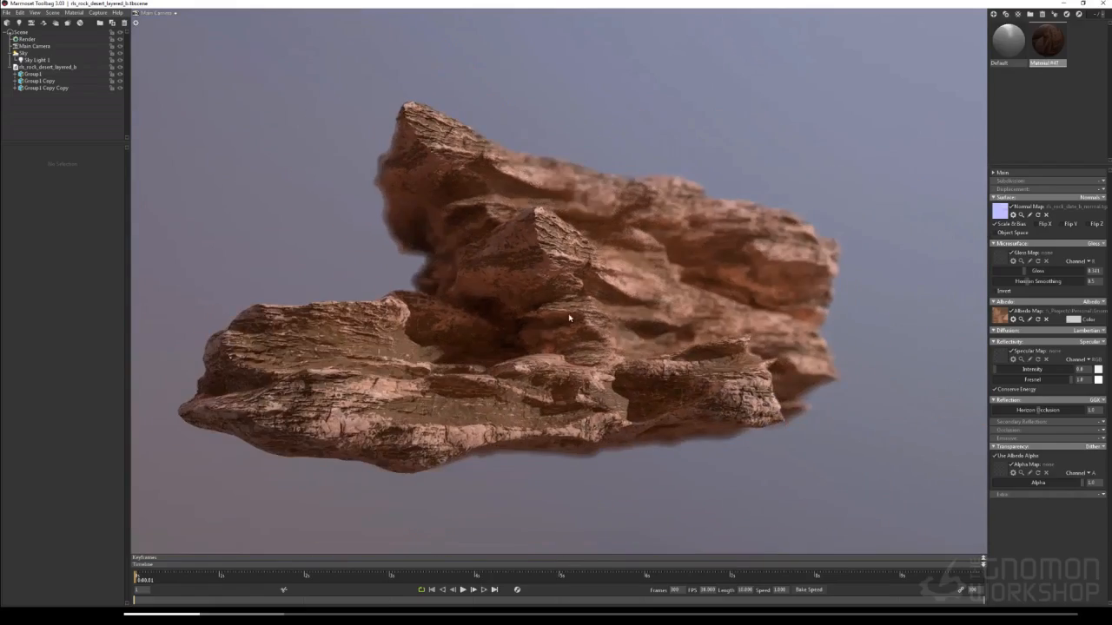
scroll(566, 304, "up", 2)
mouse_move(583, 290)
left_mouse_down()
mouse_move(546, 311)
mouse_move(547, 298)
mouse_move(573, 292)
mouse_move(587, 311)
left_mouse_up()
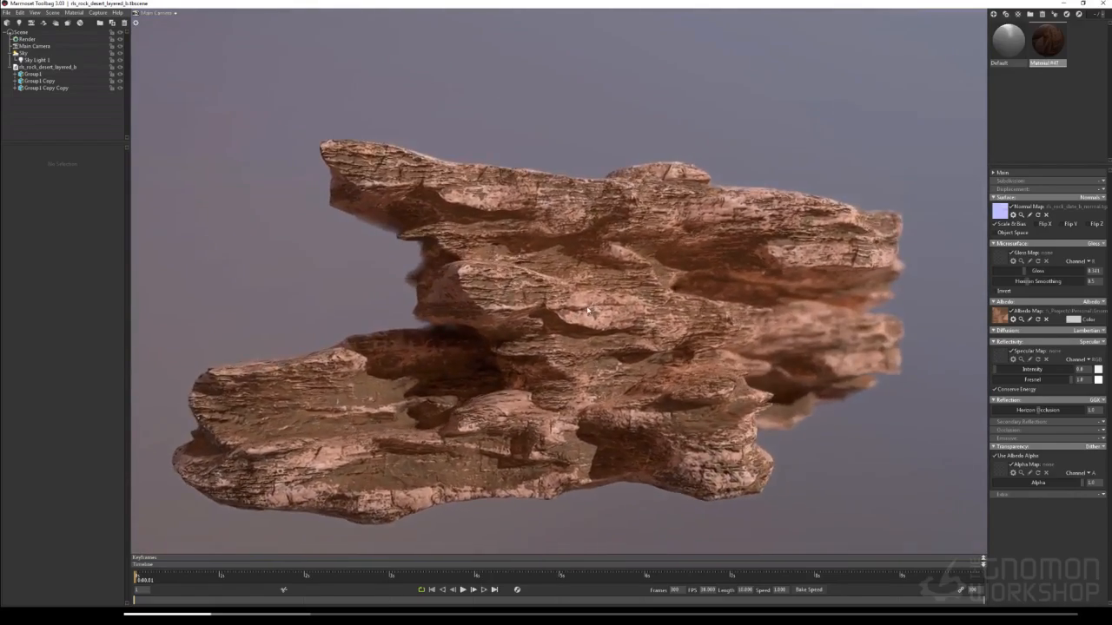
Select the Sky and rotate its lighting to shift the shadows across the layered rocks
left_click(23, 53)
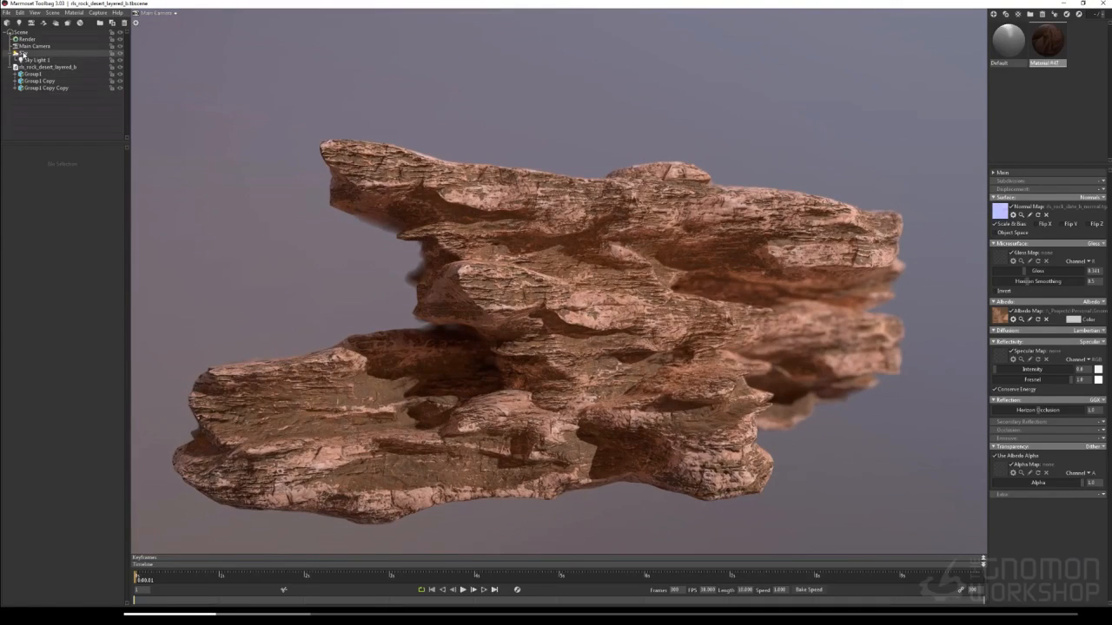
mouse_move(556, 304)
left_mouse_down("shift")
mouse_move(452, 304)
mouse_move(612, 304)
mouse_move(574, 304)
left_mouse_up("shift")
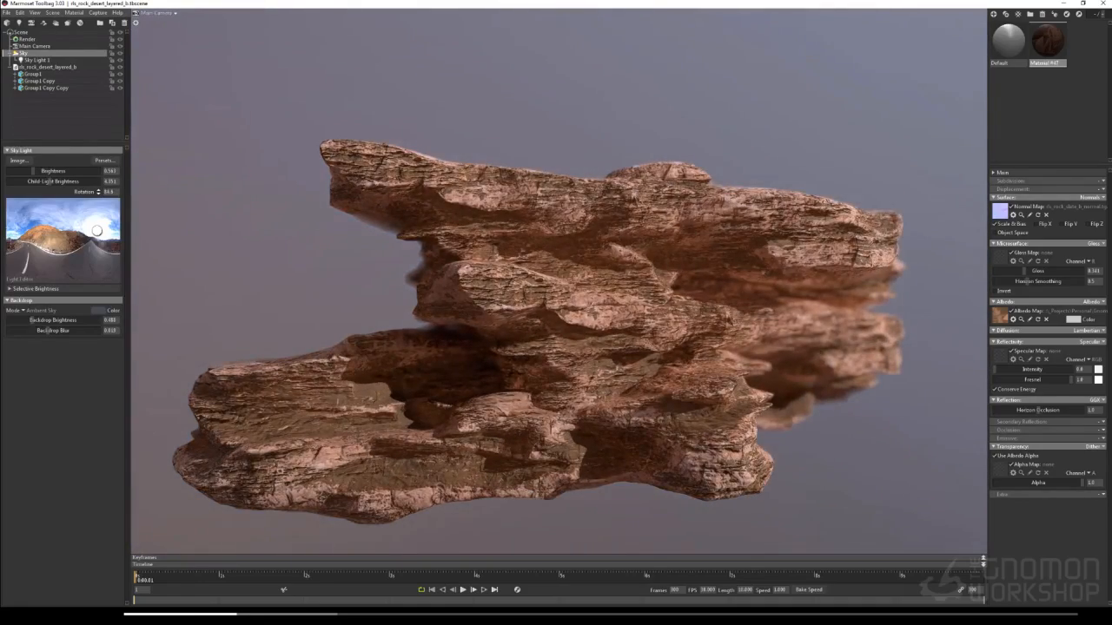
left_click_drag(334, 161, 285, 139)
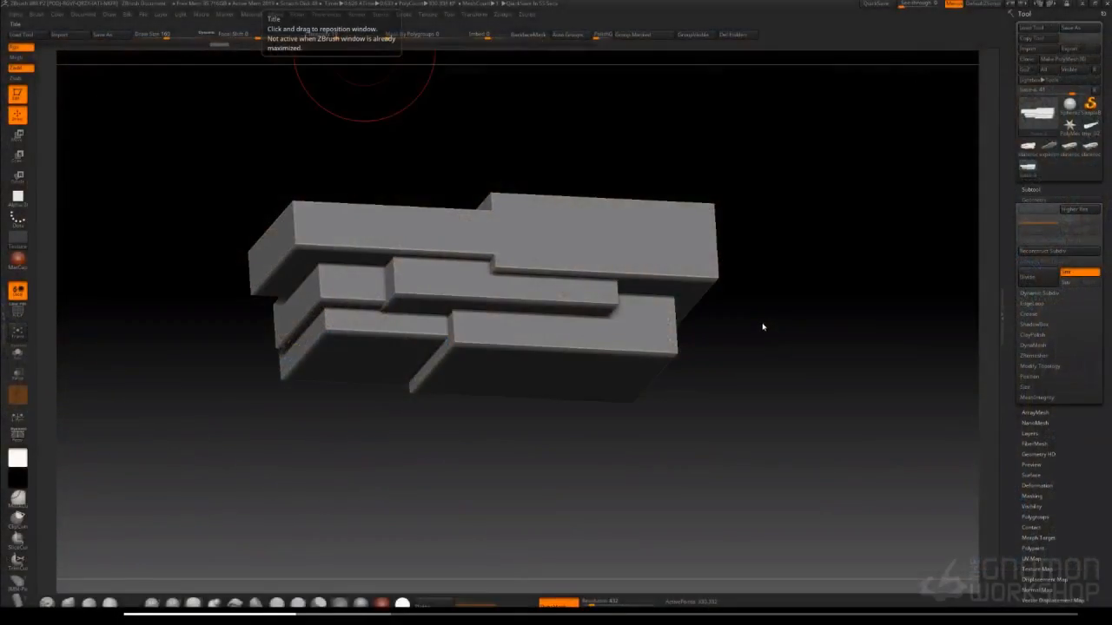
In ZBrush, enlarge the brush to a draw size of about 184 and sculpt uneven creases into the wider end of the stacked blocks
left_click_drag(753, 337, 778, 413)
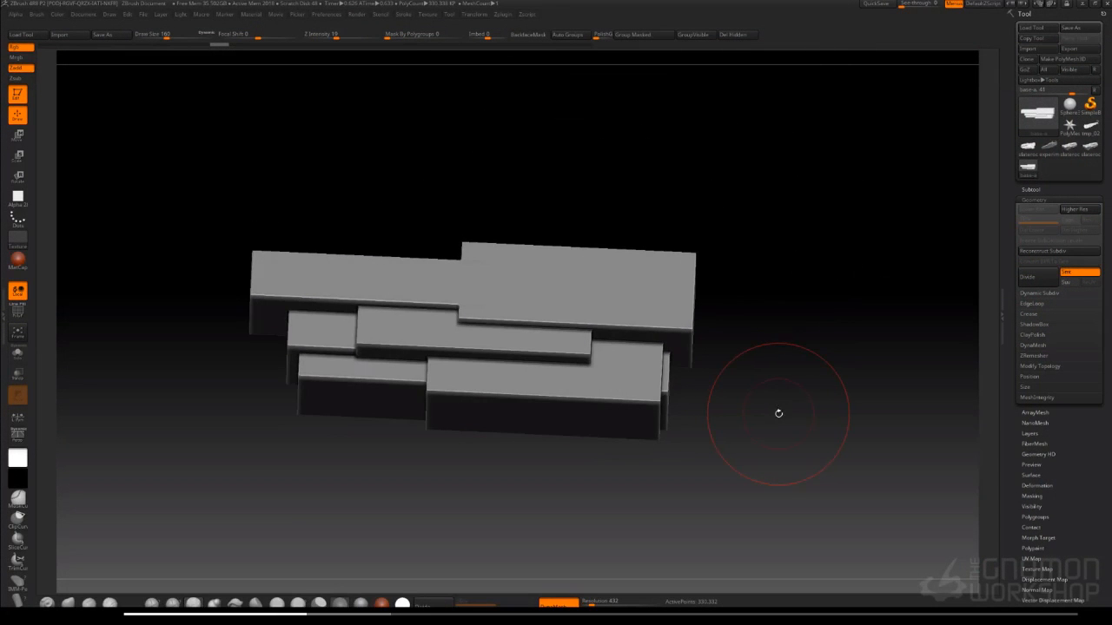
mouse_move(770, 324)
left_mouse_down()
mouse_move(779, 340)
mouse_move(698, 331)
left_mouse_up()
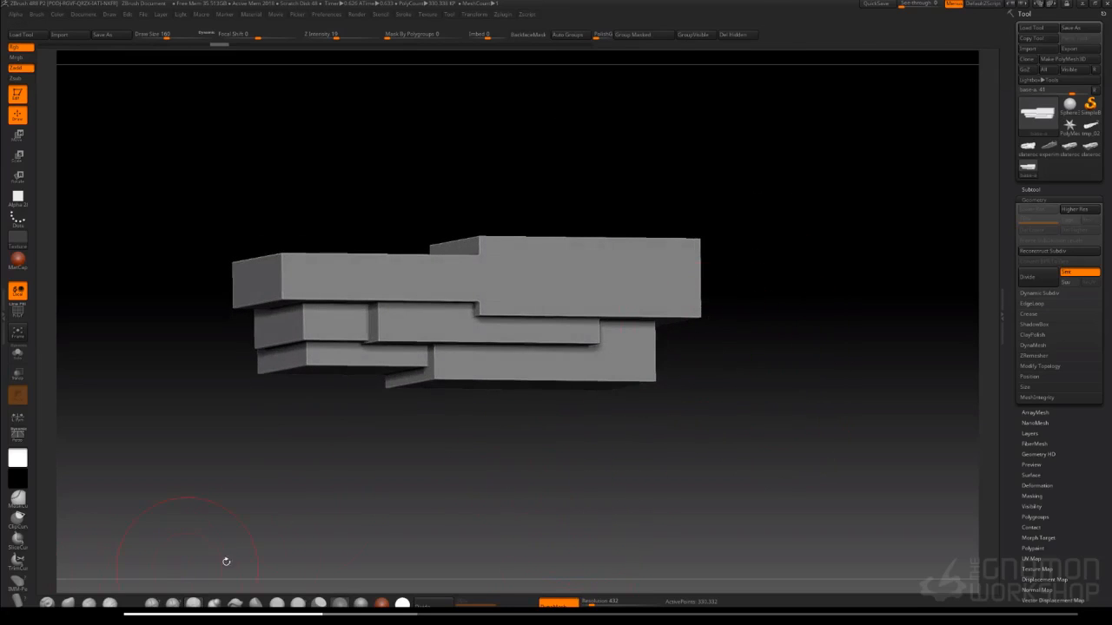
key("bracketright")
mouse_move(663, 273)
left_mouse_down()
mouse_move(660, 283)
mouse_move(660, 263)
mouse_move(641, 334)
mouse_move(573, 339)
mouse_move(619, 326)
mouse_move(639, 343)
mouse_move(686, 261)
left_mouse_up()
left_click_drag(764, 335, 737, 323)
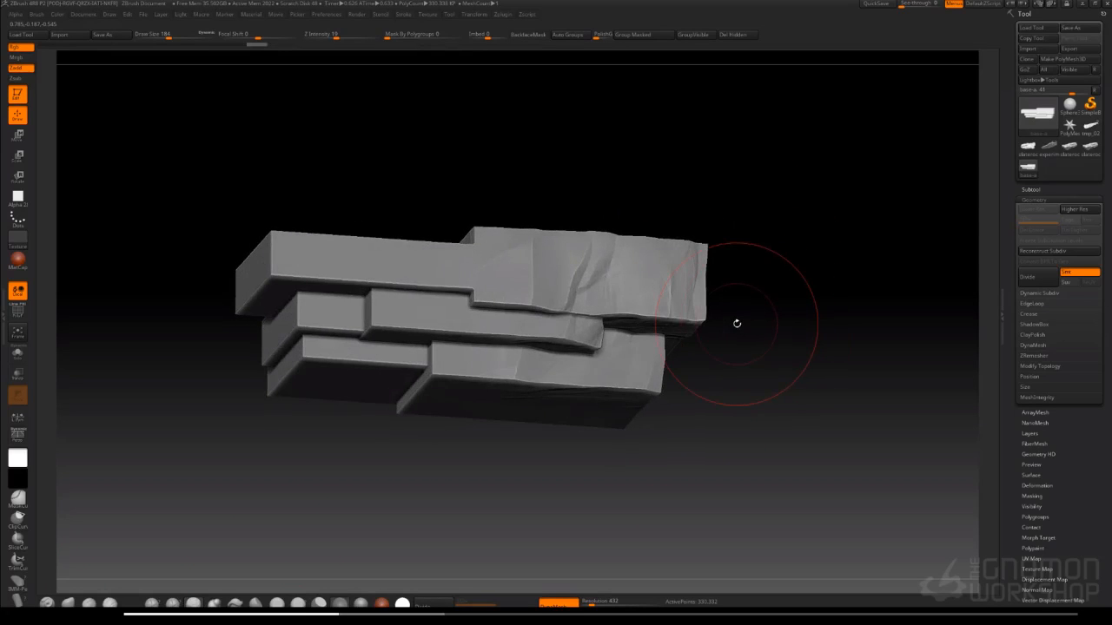
Switch to another sculpting brush and build up rough, lumpy rock volume on the outer end of the upper block
left_click(88, 602)
mouse_move(695, 249)
left_mouse_down()
mouse_move(643, 261)
mouse_move(682, 260)
mouse_move(707, 310)
mouse_move(692, 316)
left_mouse_up()
mouse_move(763, 304)
left_mouse_down()
mouse_move(708, 282)
mouse_move(740, 304)
mouse_move(732, 256)
mouse_move(781, 310)
left_mouse_up()
mouse_move(700, 436)
left_mouse_down()
mouse_move(735, 390)
mouse_move(647, 433)
left_mouse_up()
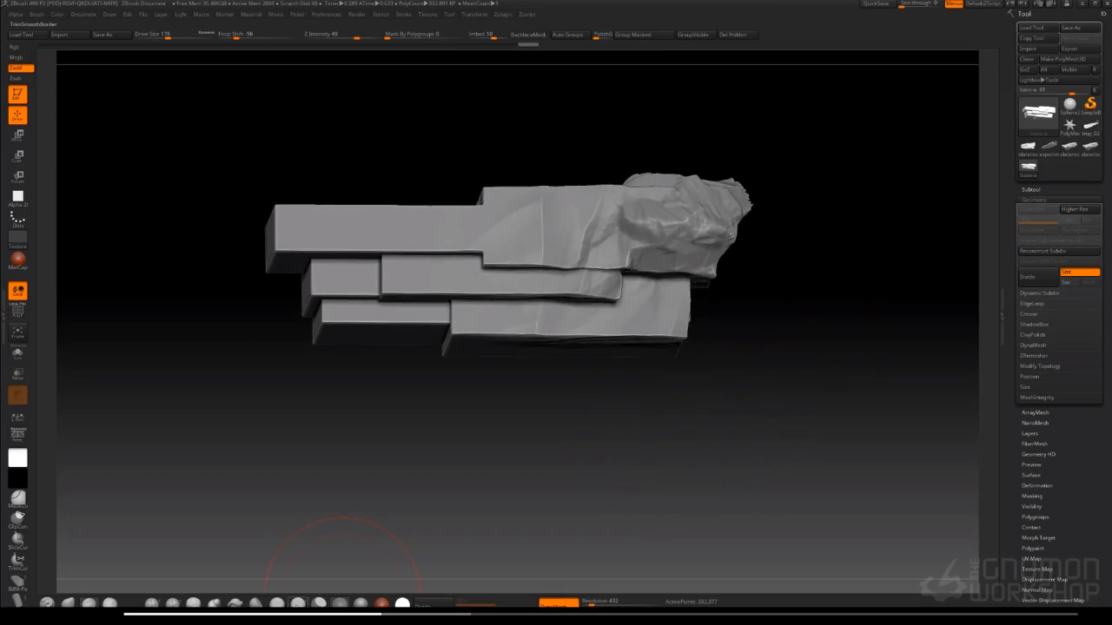
Flatten the jagged outer edge of the built-up rock with the TrimSmoothBorder and TrimDynamic brushes
left_click(320, 603)
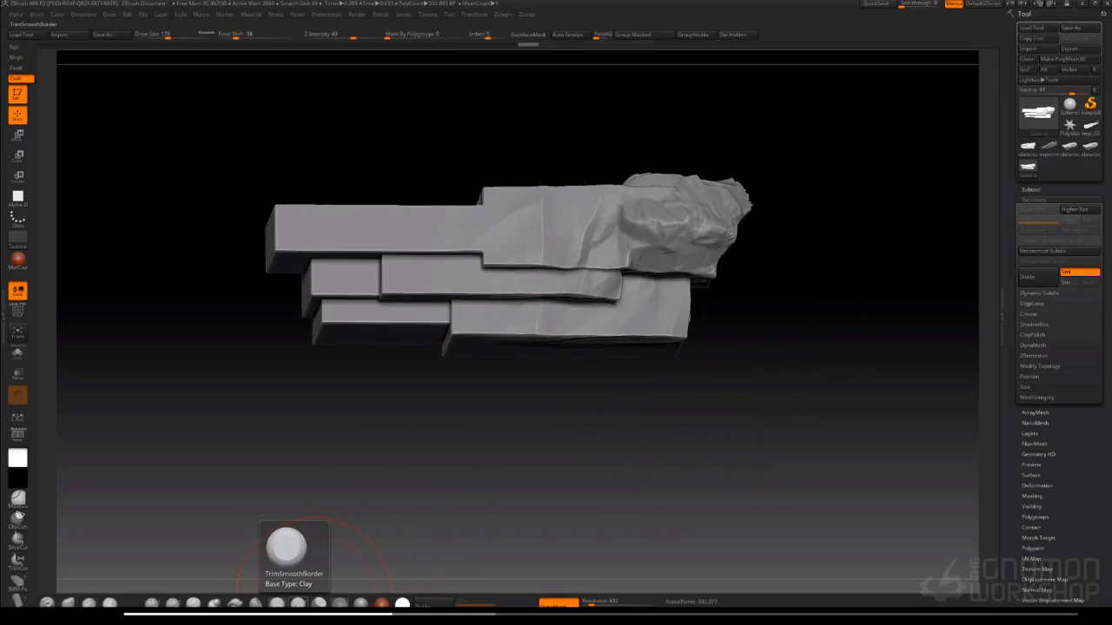
left_click_drag(744, 261, 698, 334)
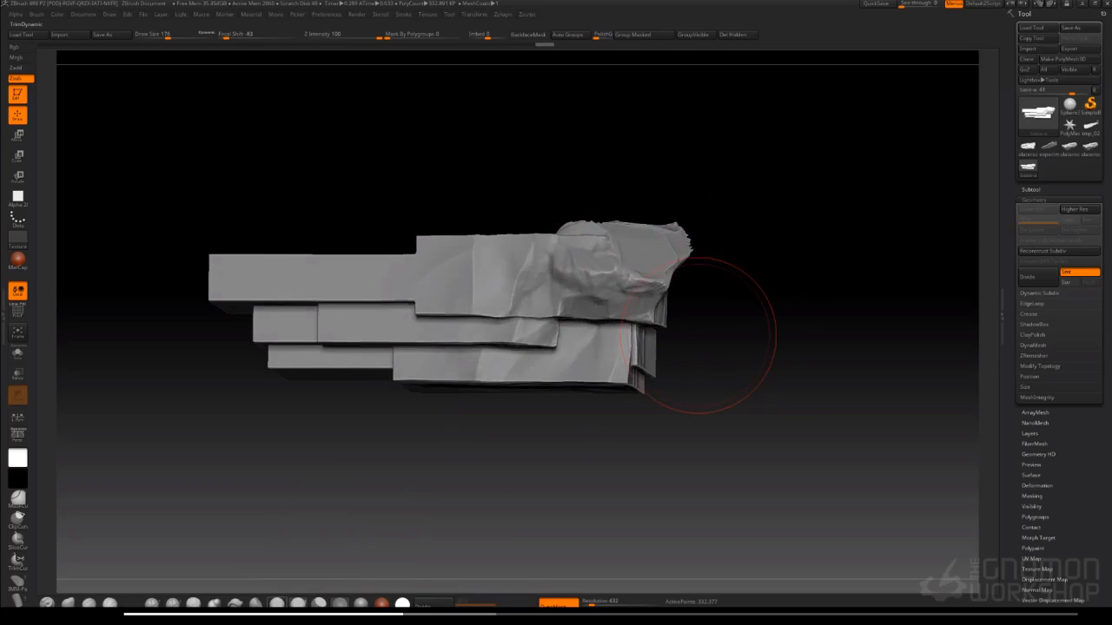
left_click(276, 602)
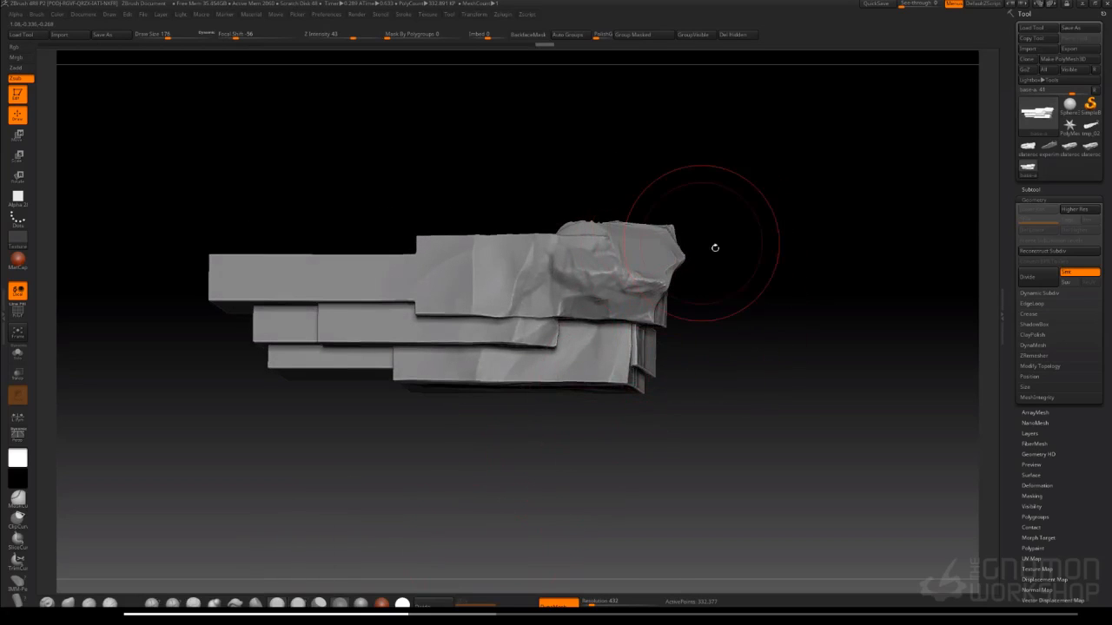
left_click_drag(715, 243, 621, 396)
Cut broad flat facets across the rock's outer end with the TrimSmoothBorder brush, reducing the brush size for finer cuts
left_click(298, 602)
left_click_drag(587, 442, 587, 418)
mouse_move(629, 326)
left_mouse_down()
mouse_move(638, 286)
mouse_move(666, 257)
mouse_move(724, 315)
mouse_move(716, 290)
left_mouse_up()
key("bracketleft")
left_click_drag(635, 276, 627, 268)
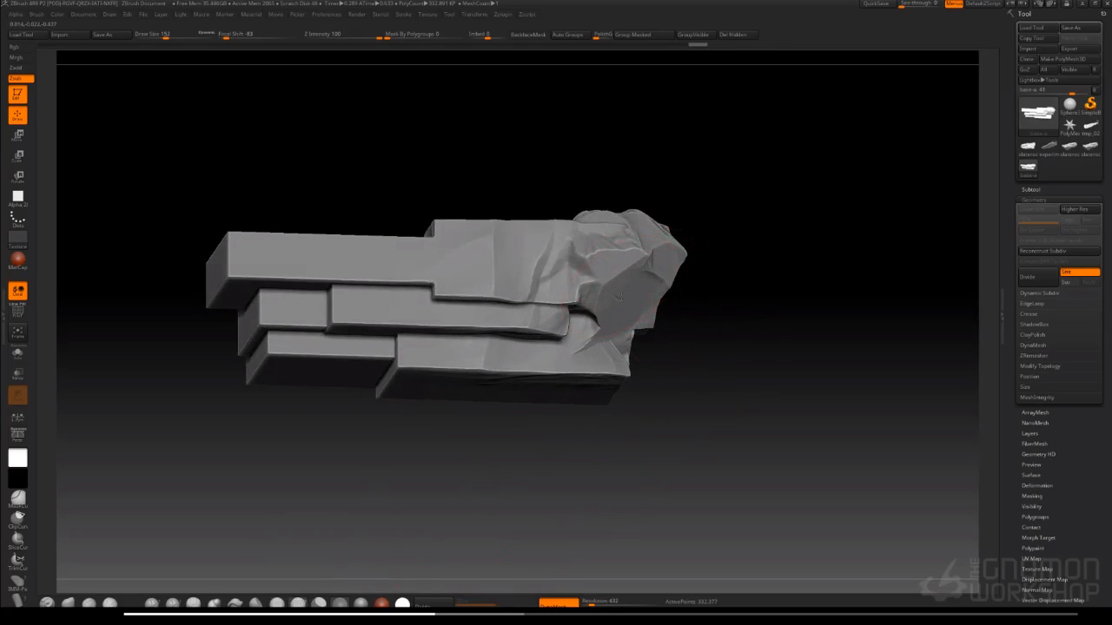
Switch back to the first sculpting brush, raise its Z Intensity to about 86, and carve layered ridges across the faceted end and adjoining blocks
key("1")
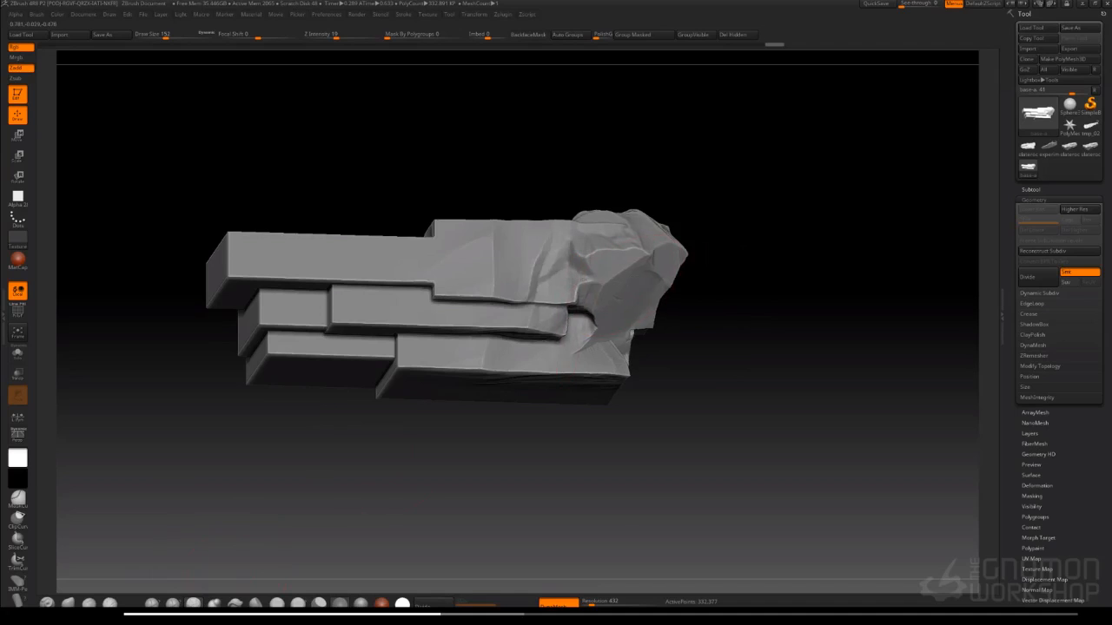
left_click_drag(645, 284, 621, 274)
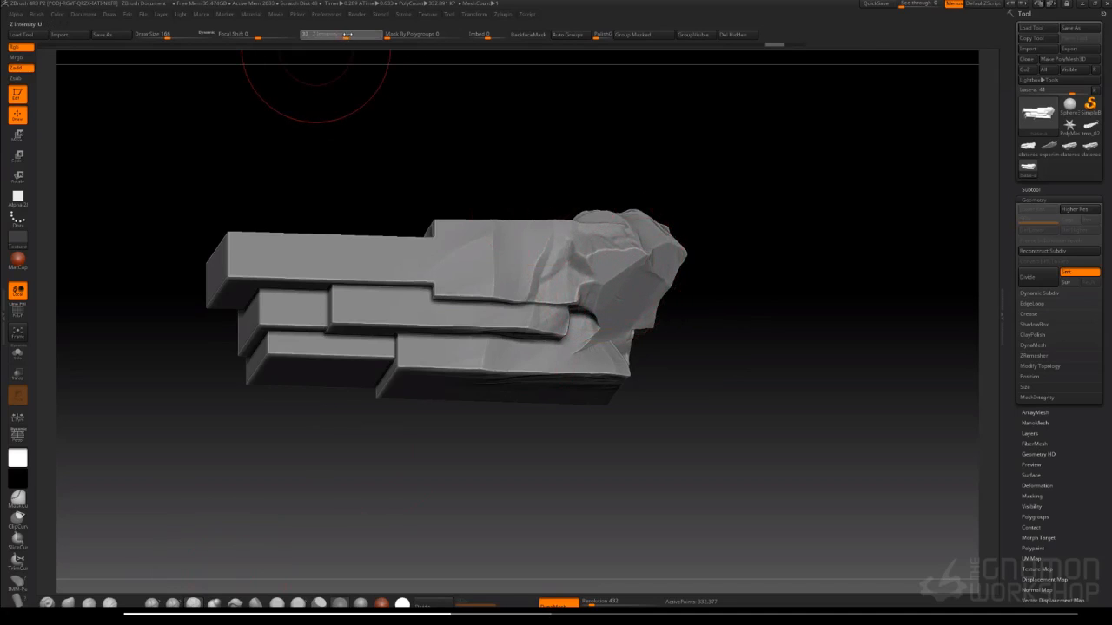
mouse_move(618, 217)
left_mouse_down()
mouse_move(634, 228)
mouse_move(591, 335)
mouse_move(506, 315)
mouse_move(453, 342)
left_mouse_up()
left_click_drag(662, 419, 621, 427)
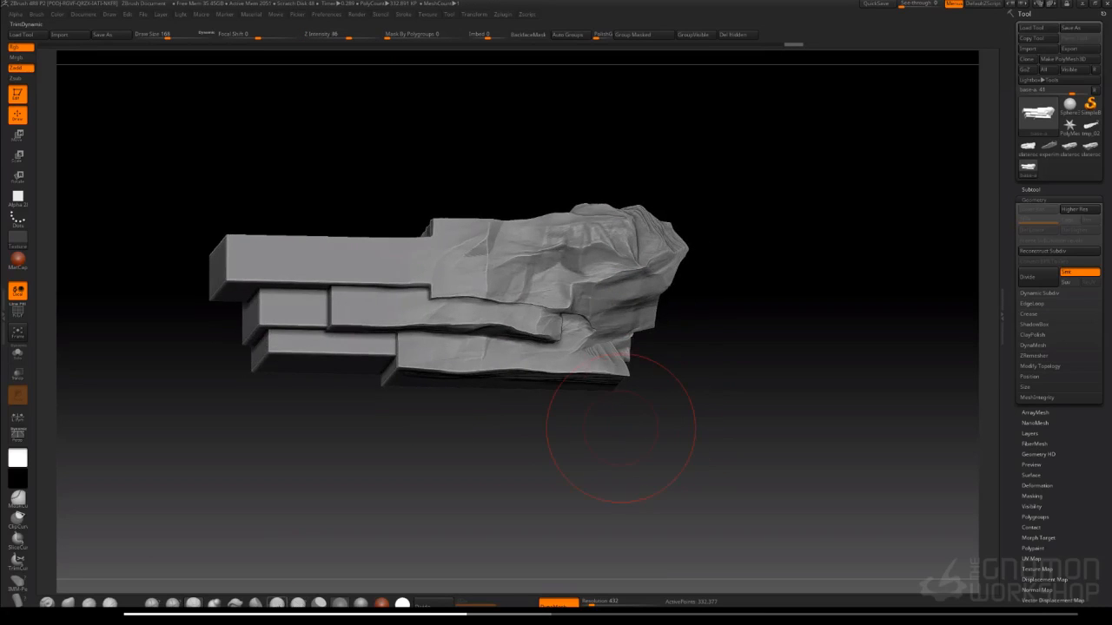
Flatten the lumpy outer end of the upper block into broad facets with a trim brush at Z Intensity 43
left_click(340, 603)
left_click(319, 602)
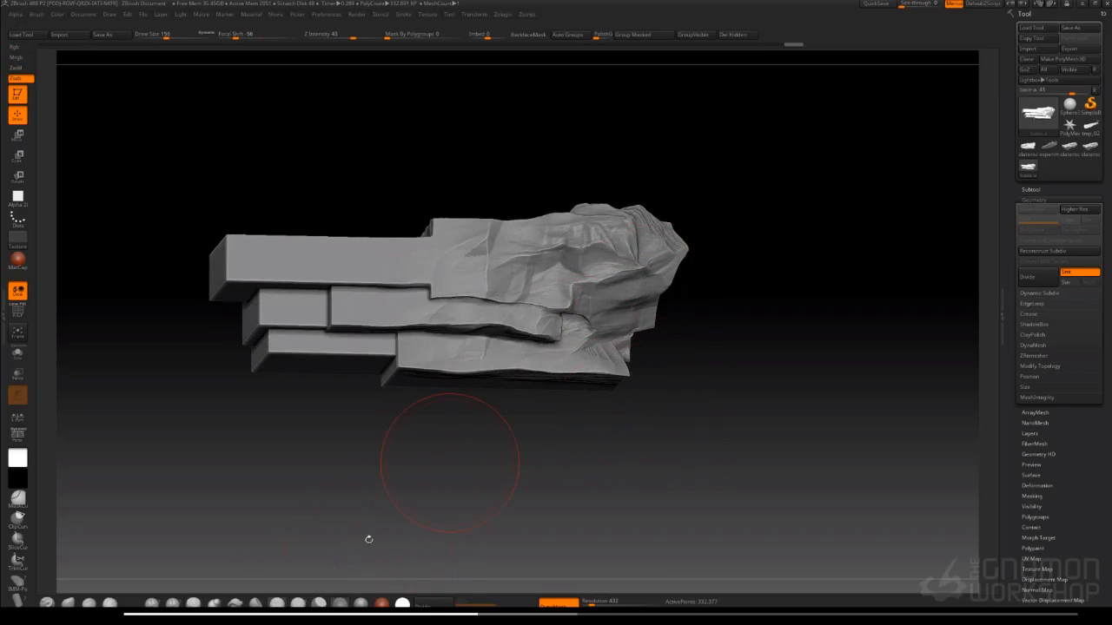
left_click_drag(676, 359, 667, 333)
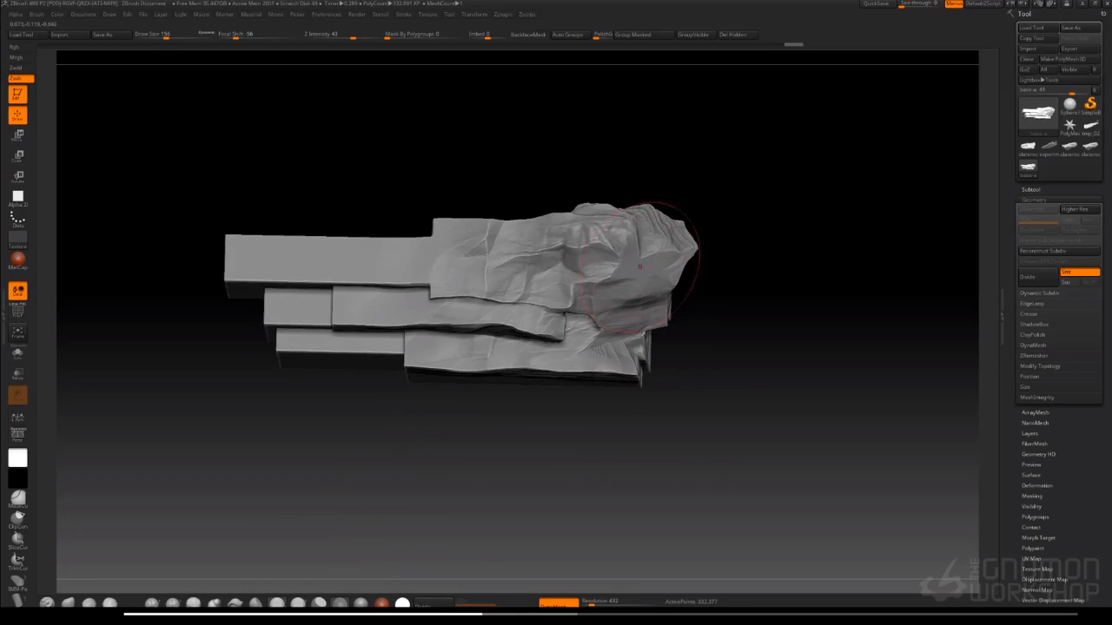
mouse_move(665, 257)
left_mouse_down()
mouse_move(665, 281)
mouse_move(724, 318)
mouse_move(705, 393)
left_mouse_up()
left_click_drag(644, 225, 567, 224)
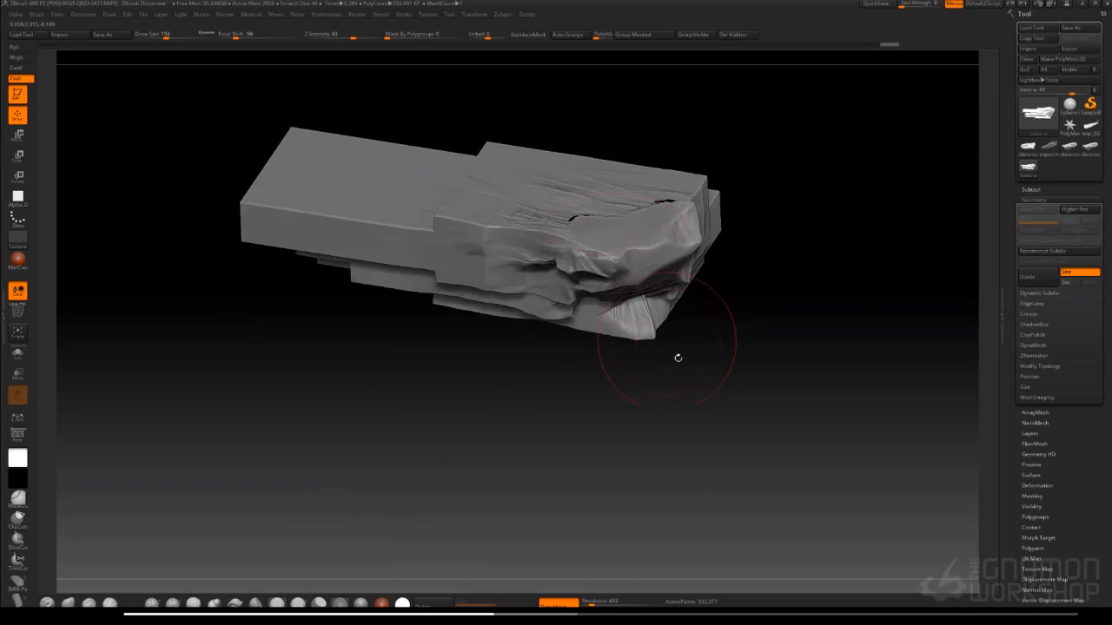
mouse_move(678, 357)
left_mouse_down()
mouse_move(702, 371)
mouse_move(690, 365)
left_mouse_up()
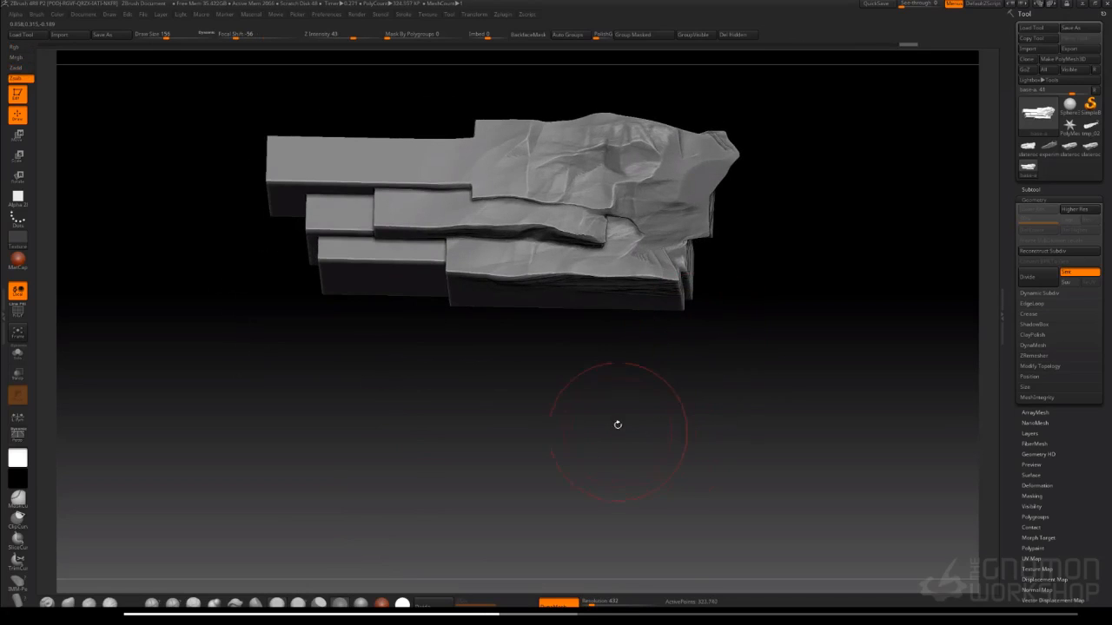
mouse_move(615, 422)
left_mouse_down("alt")
mouse_move(621, 450)
mouse_move(584, 435)
left_mouse_up("alt")
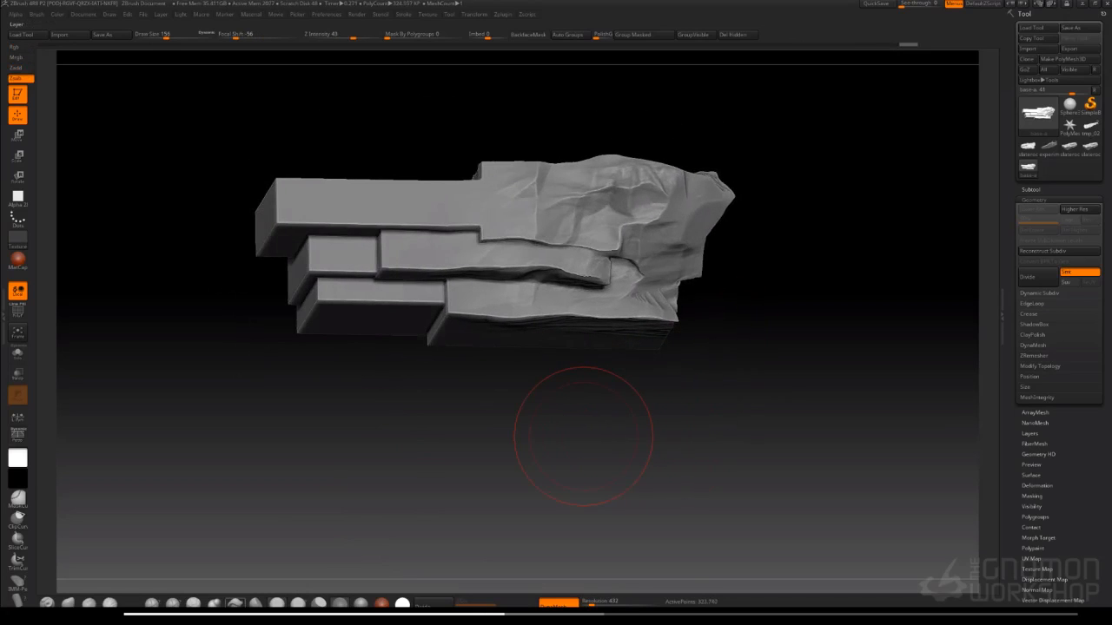
Switch to a carving brush at Z Intensity 17 and cut horizontal creases across the upper block and the lower layers
left_click(153, 603)
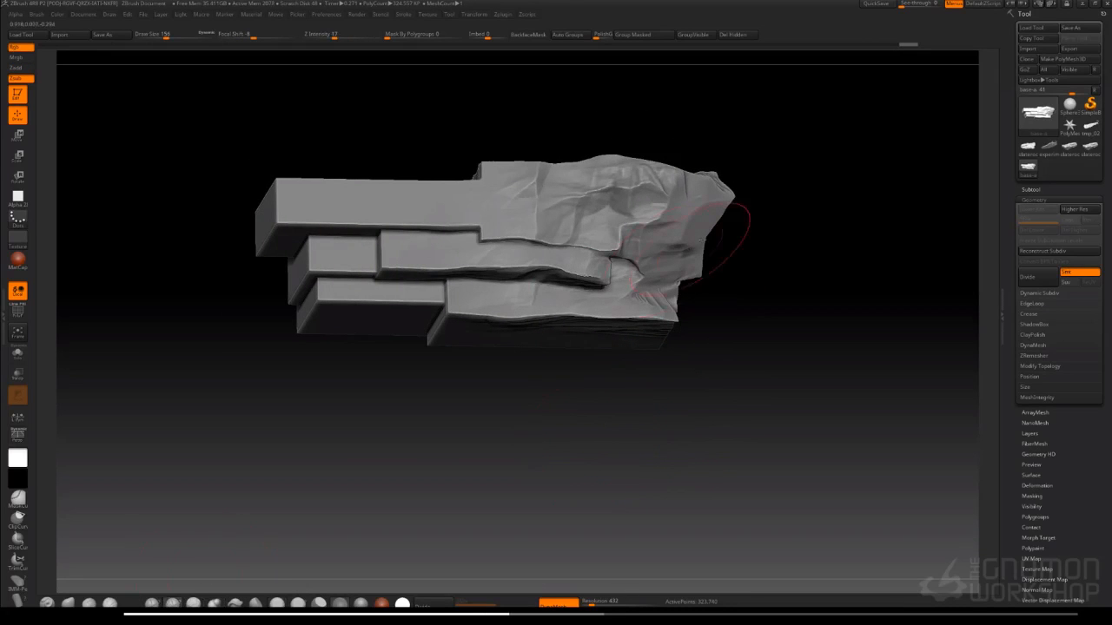
mouse_move(497, 224)
left_mouse_down()
mouse_move(647, 230)
mouse_move(575, 231)
left_mouse_up()
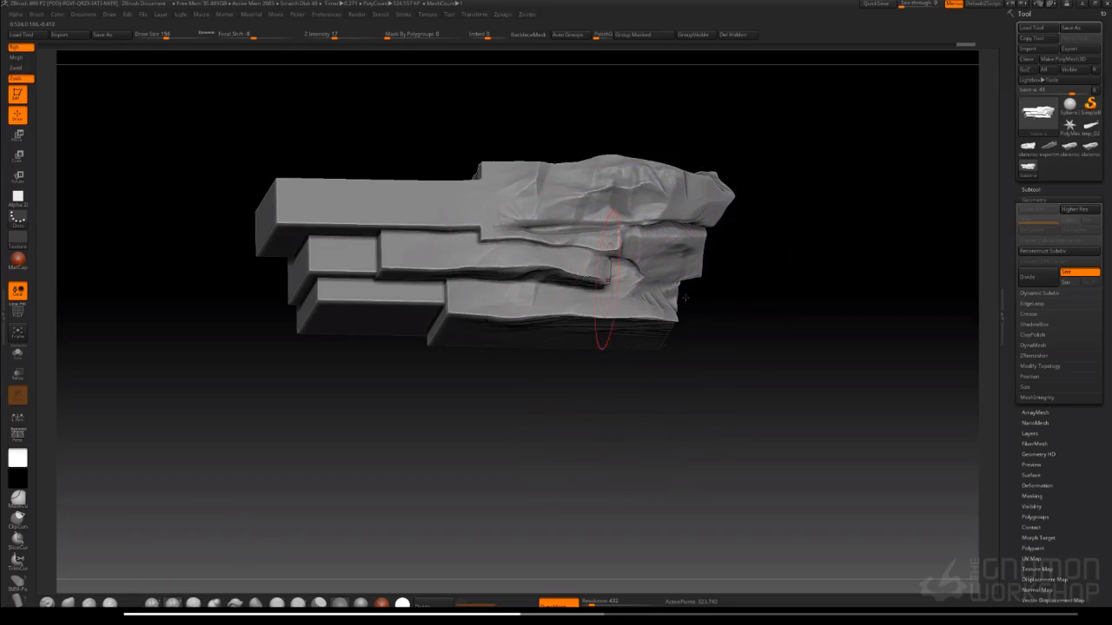
mouse_move(744, 280)
left_mouse_down()
mouse_move(681, 252)
mouse_move(769, 260)
mouse_move(723, 258)
left_mouse_up()
mouse_move(764, 351)
left_mouse_down()
mouse_move(657, 384)
mouse_move(656, 313)
left_mouse_up()
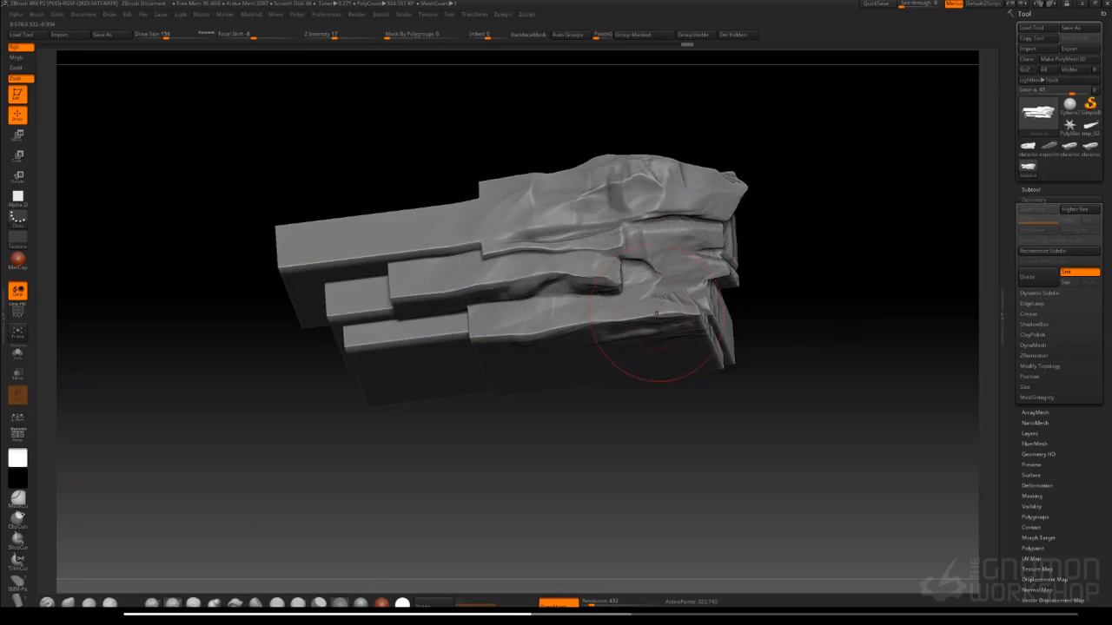
mouse_move(615, 270)
left_mouse_down("shift")
mouse_move(591, 287)
mouse_move(563, 343)
mouse_move(489, 346)
left_mouse_up("shift")
Flatten the lowest block's outer corner and chip the middle layer's front edge with a flattening brush at Z Intensity 49
left_click(90, 602)
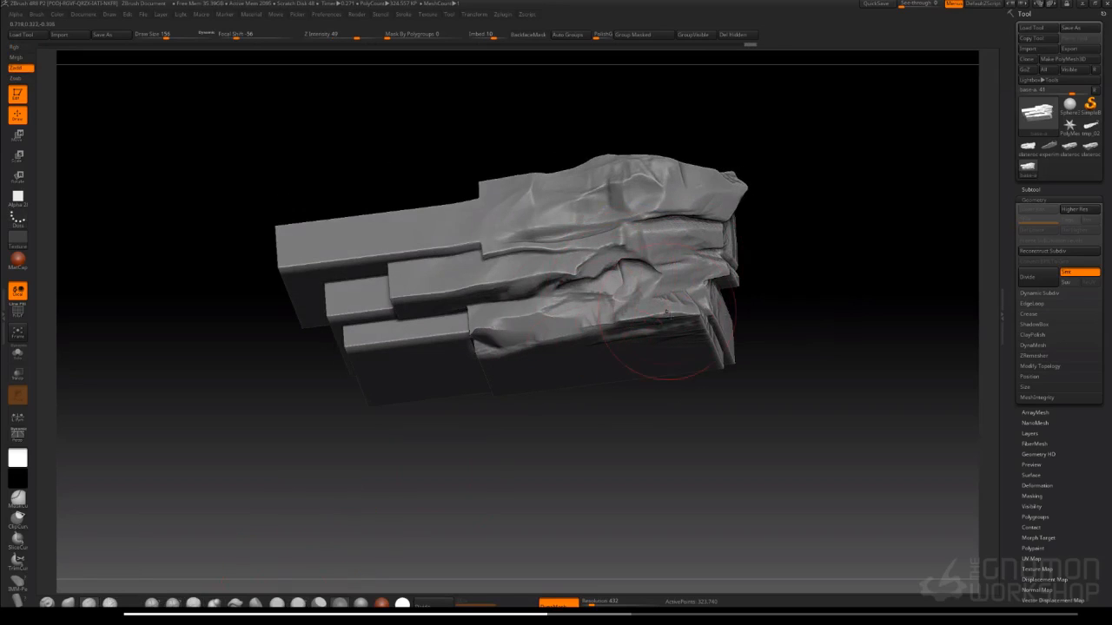
mouse_move(666, 313)
left_mouse_down()
mouse_move(688, 319)
mouse_move(728, 265)
left_mouse_up()
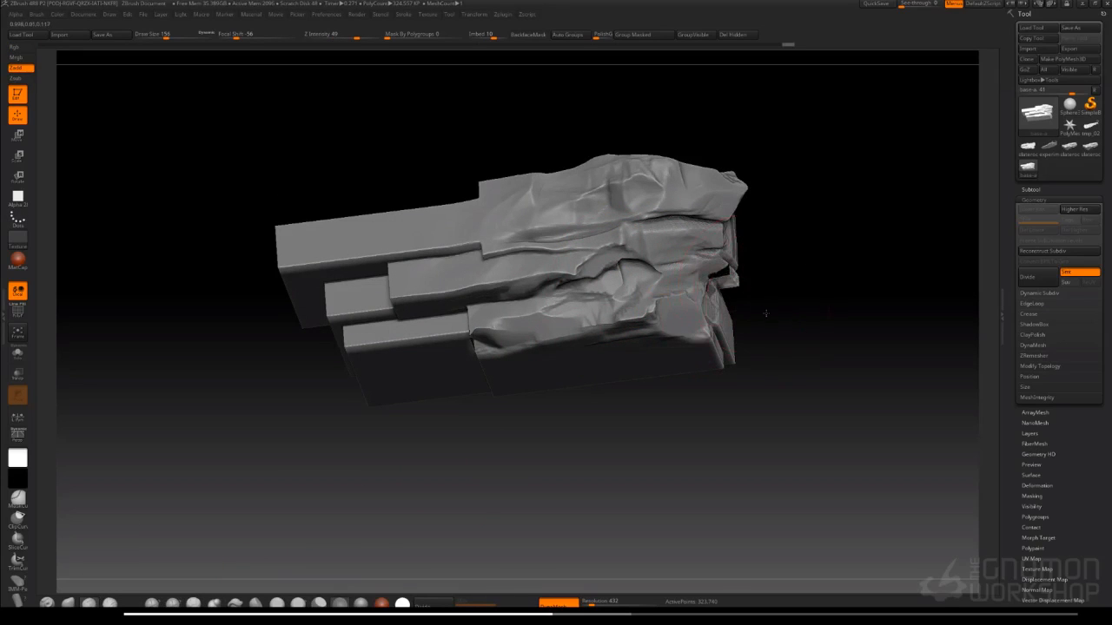
mouse_move(766, 313)
left_mouse_down()
mouse_move(774, 318)
mouse_move(771, 308)
left_mouse_up()
left_click_drag(657, 317, 630, 306)
left_click_drag(587, 271, 554, 276)
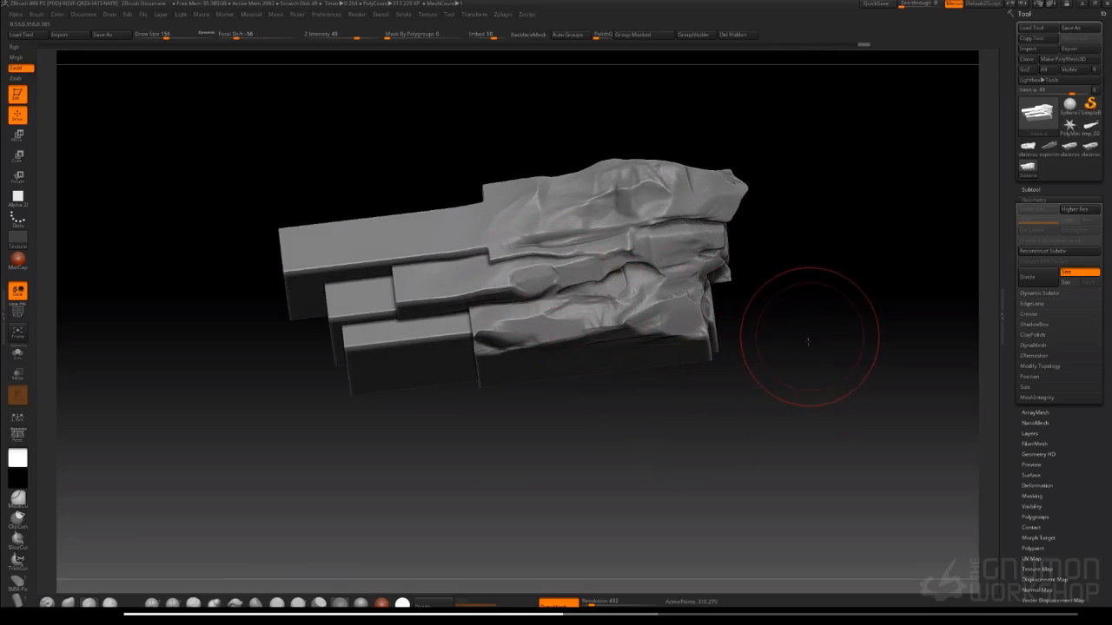
mouse_move(808, 341)
left_mouse_down()
mouse_move(811, 350)
mouse_move(791, 352)
left_mouse_up()
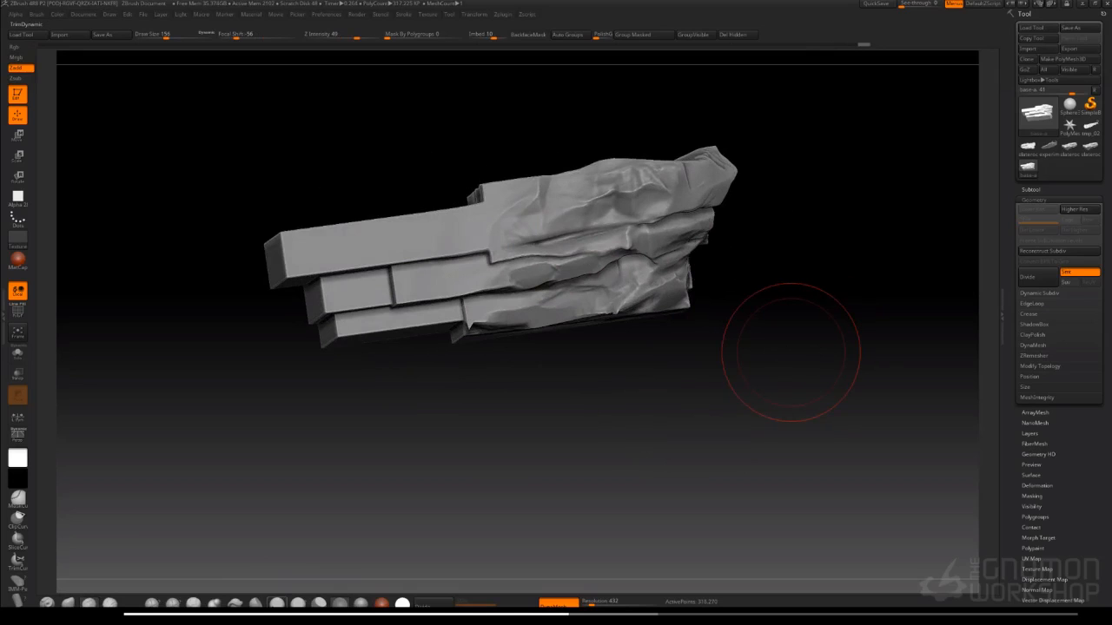
Cut flat facets into the upper block's outer end and front ledge with a trim brush at Z Intensity 100, undoing the first stroke
left_click(277, 603)
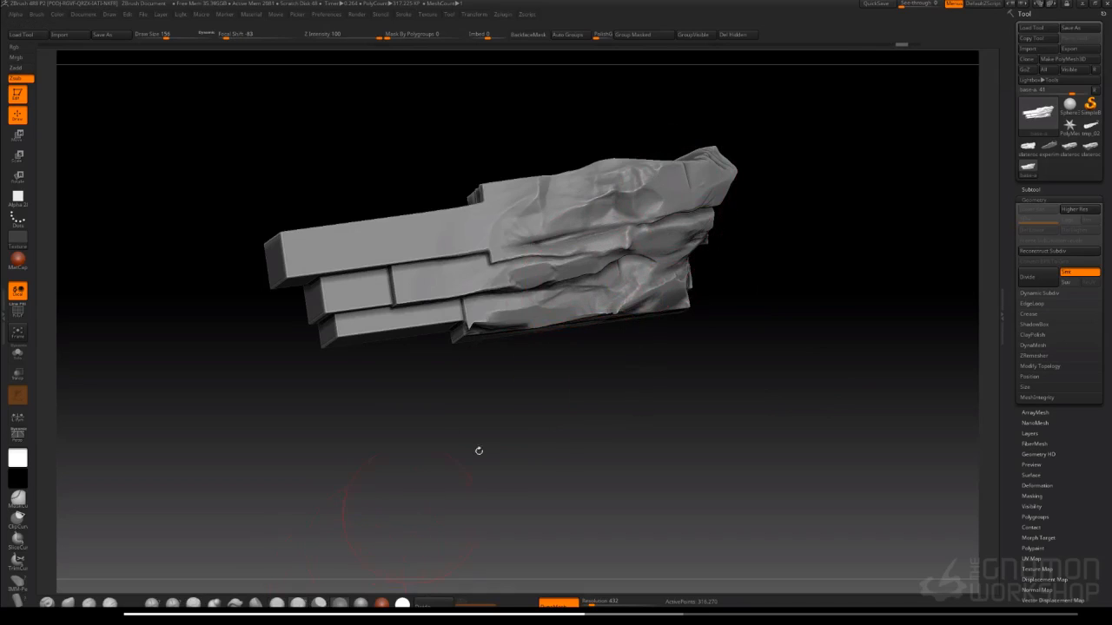
left_click_drag(648, 372, 638, 343)
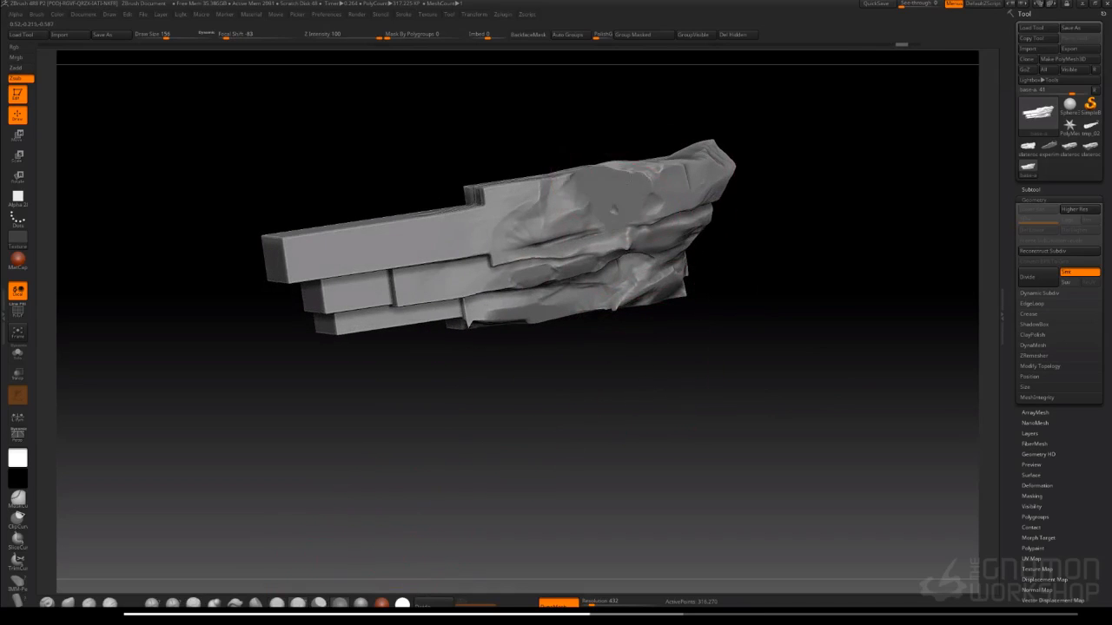
key("ctrl+z")
left_click_drag(620, 177, 705, 157)
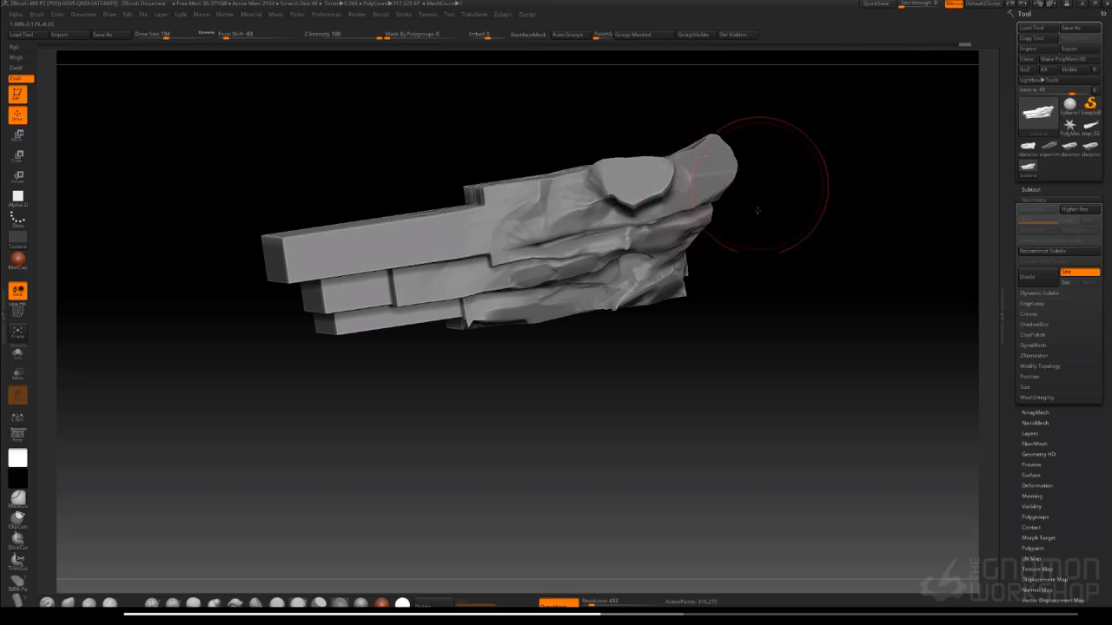
left_click_drag(757, 210, 676, 173)
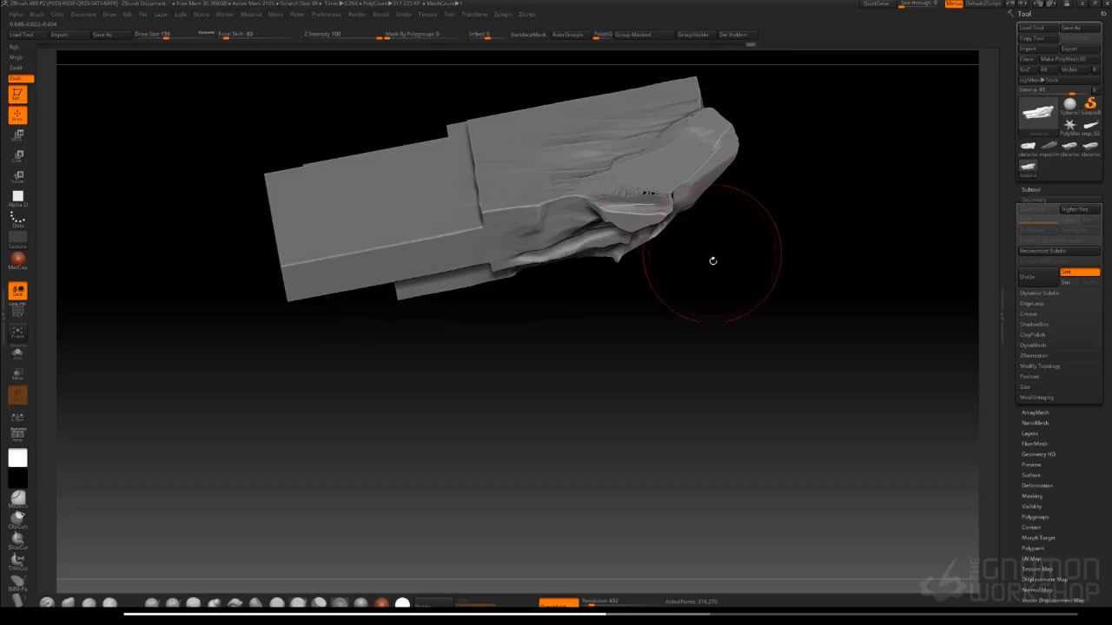
left_click_drag(712, 260, 732, 268)
mouse_move(720, 353)
left_mouse_down()
mouse_move(717, 300)
mouse_move(718, 317)
left_mouse_up()
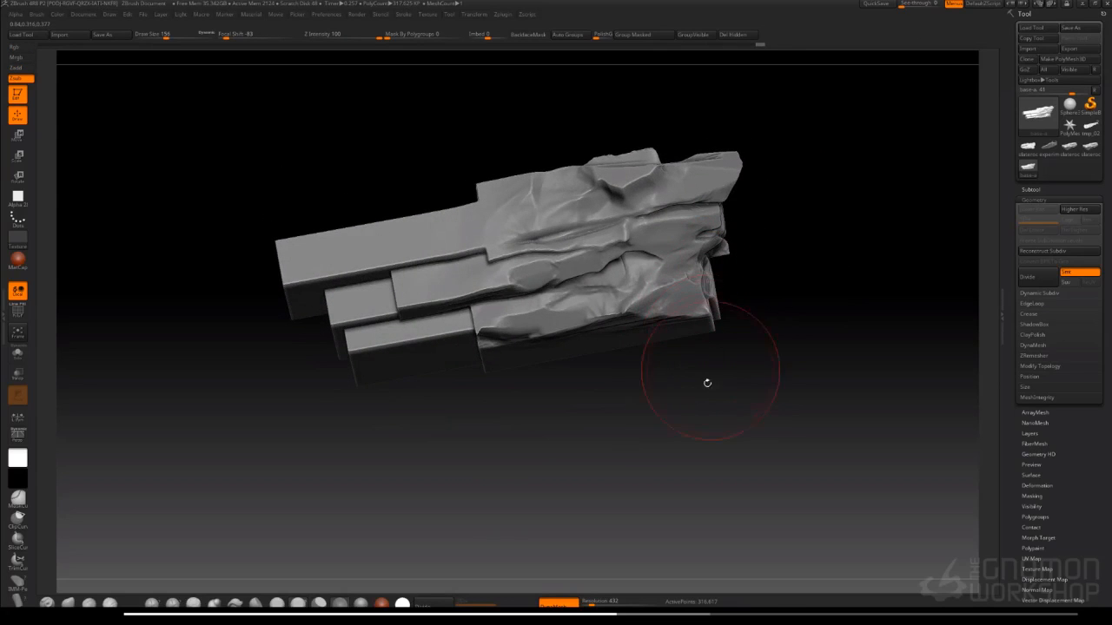
Trim the lowest block's outer face and the top of the upper ledge into flatter planes and refresh the DynaMesh
mouse_move(706, 383)
left_mouse_down()
mouse_move(633, 309)
mouse_move(621, 313)
mouse_move(670, 288)
left_mouse_up()
left_click_drag(787, 217, 772, 258)
mouse_move(662, 259)
left_mouse_down()
mouse_move(628, 253)
mouse_move(662, 234)
left_mouse_up()
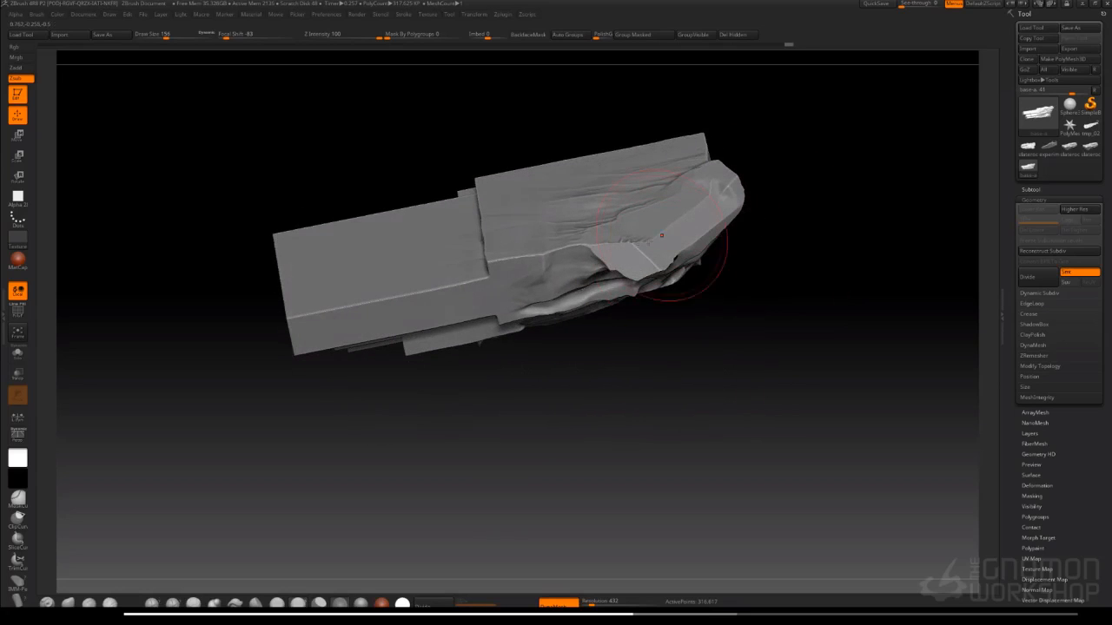
left_click_drag(754, 304, 757, 269)
left_click_drag(789, 280, 860, 335, "ctrl")
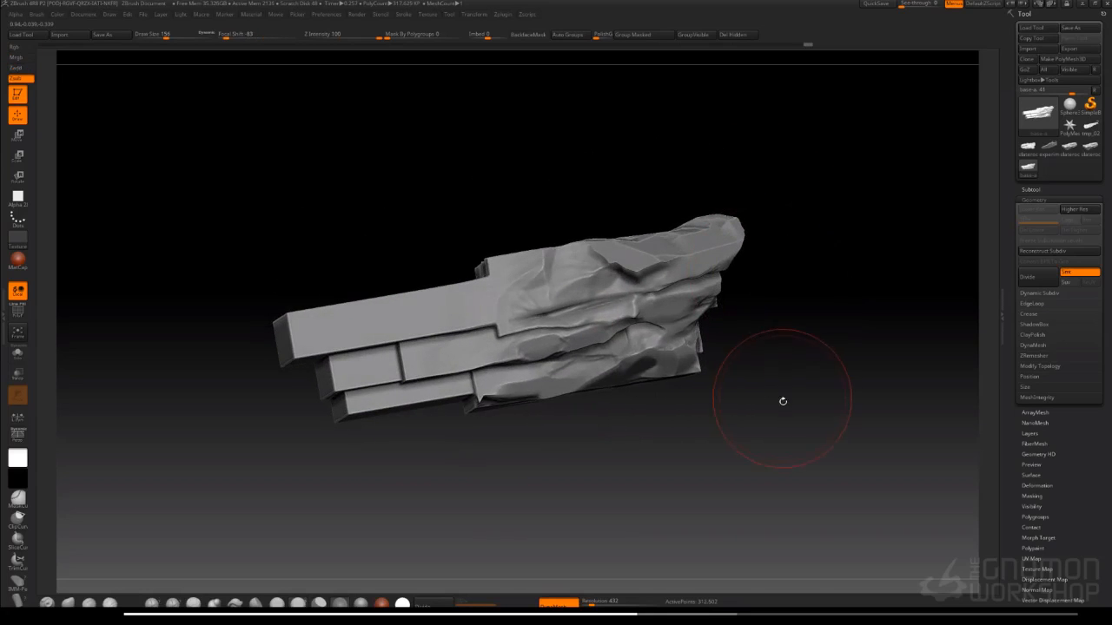
mouse_move(781, 402)
left_mouse_down("alt")
mouse_move(773, 361)
mouse_move(790, 347)
mouse_move(787, 317)
mouse_move(757, 326)
left_mouse_up("alt")
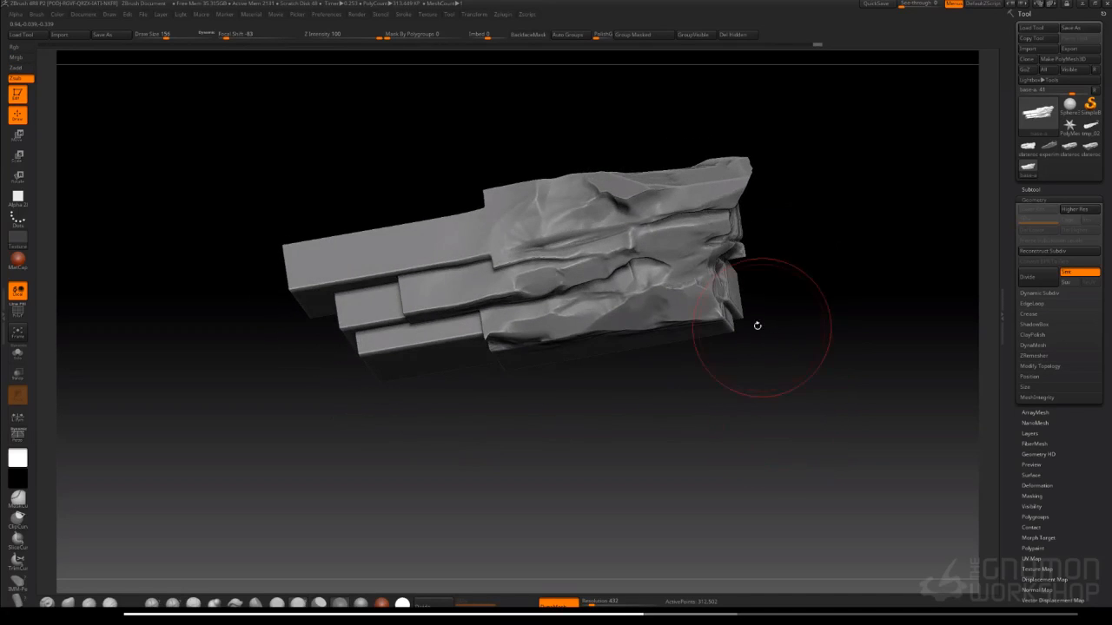
Switch to the layered rock brush and carve fine strata ridges across the sculpted faces of all three blocks
left_click(208, 602)
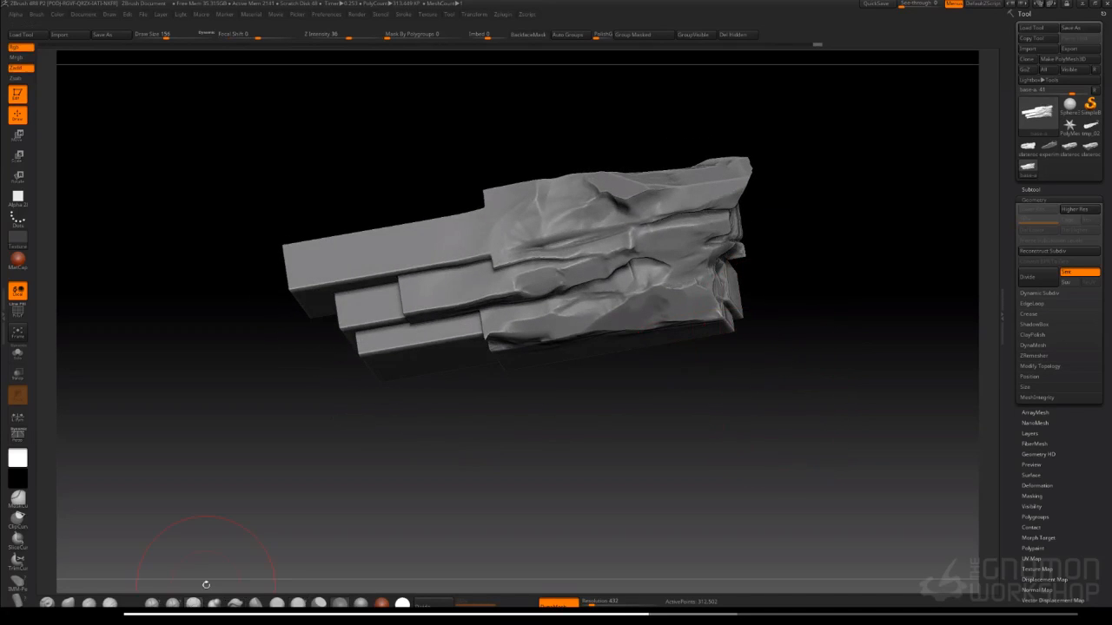
mouse_move(685, 258)
left_mouse_down()
mouse_move(660, 271)
mouse_move(691, 204)
mouse_move(660, 243)
left_mouse_up()
left_click_drag(573, 282, 623, 295)
left_click_drag(504, 252, 564, 291)
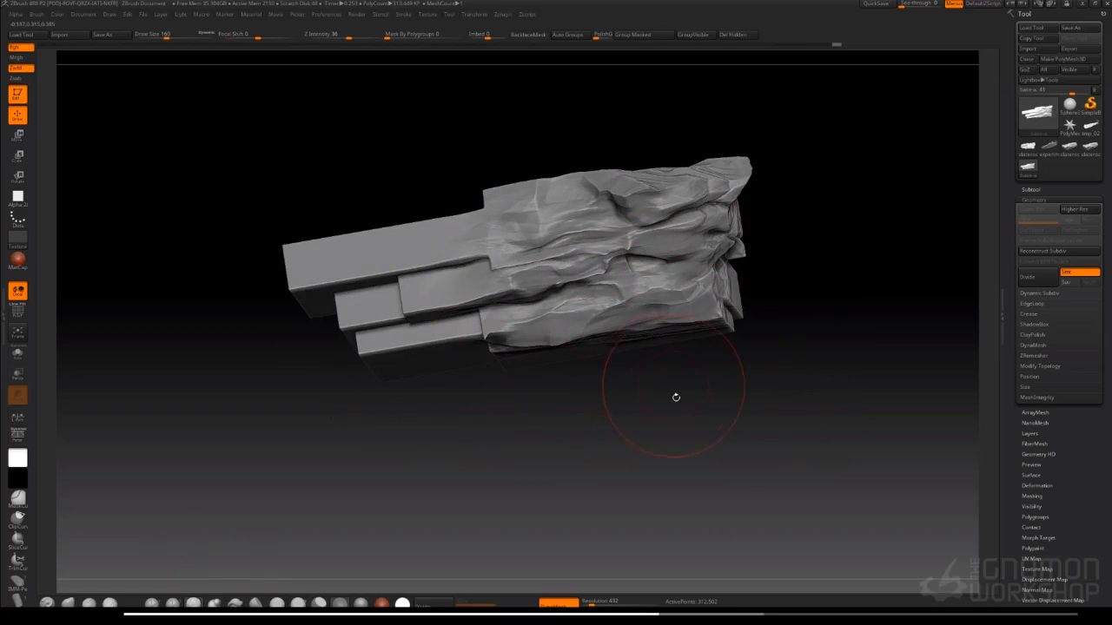
left_click_drag(676, 397, 682, 409)
key("ctrl")
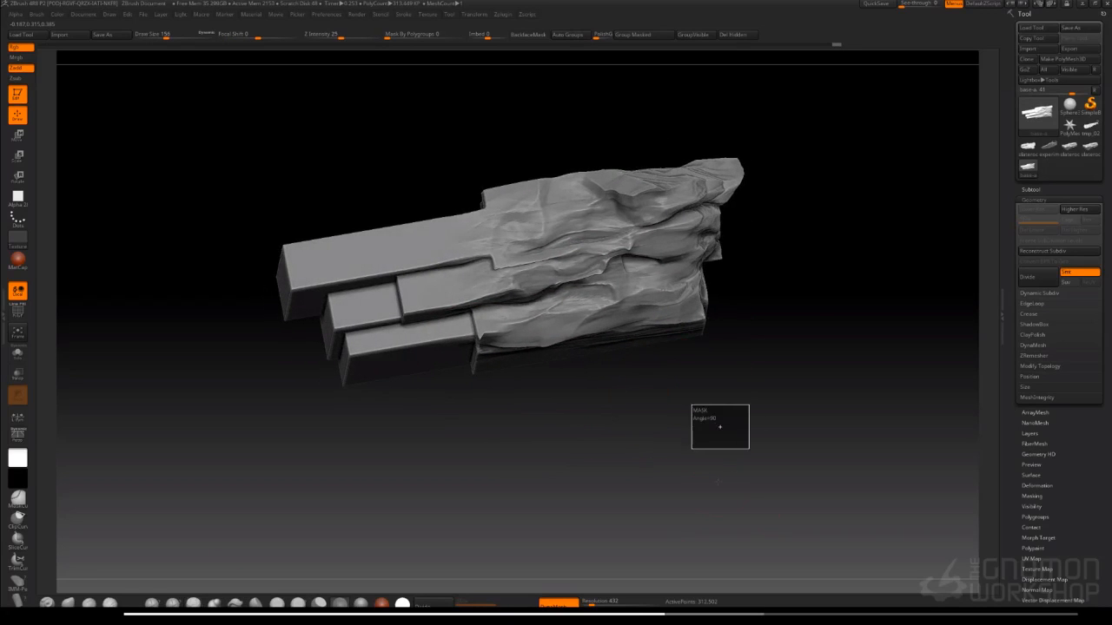
Return to the carving brush at Z Intensity 17 and cut sharper cracks between the layers and diagonally across the lowest block
left_click(185, 603)
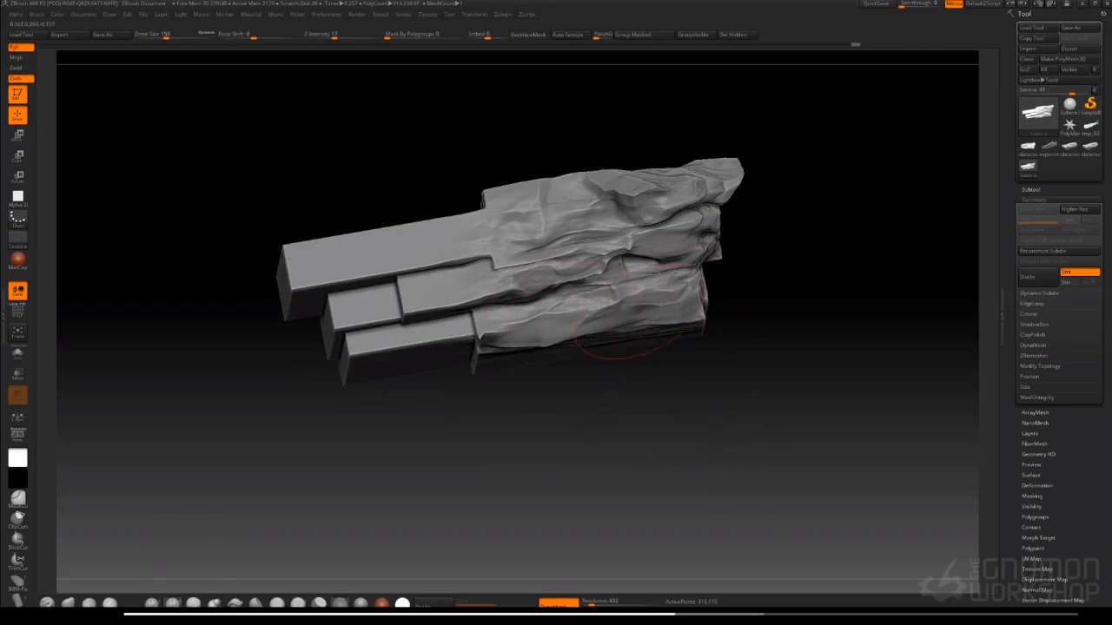
left_click_drag(742, 286, 728, 242)
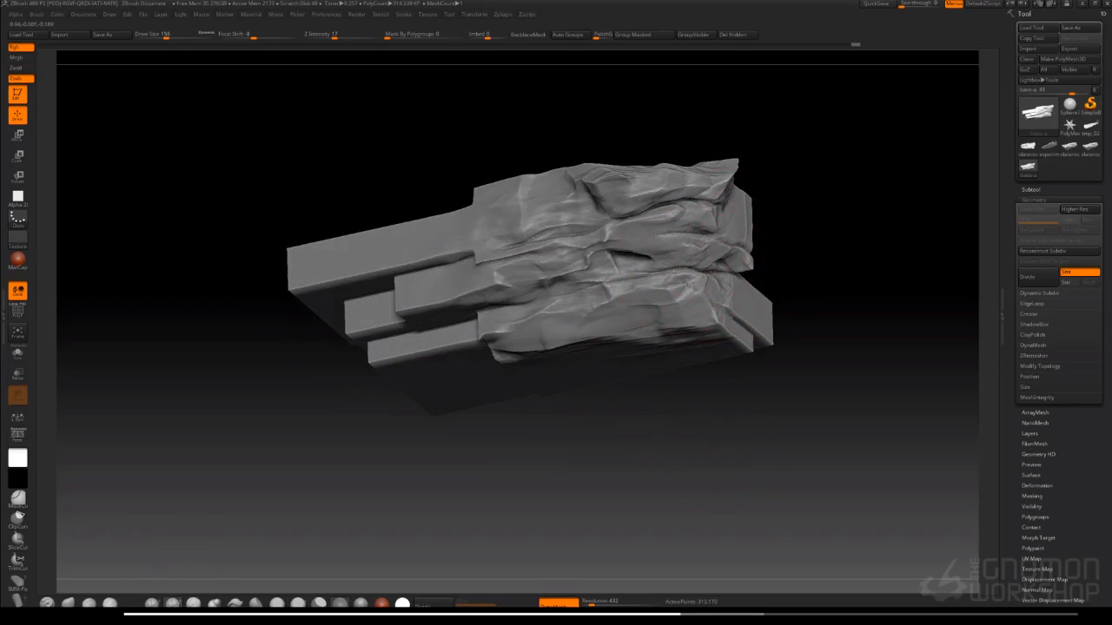
left_click_drag(611, 368, 394, 518)
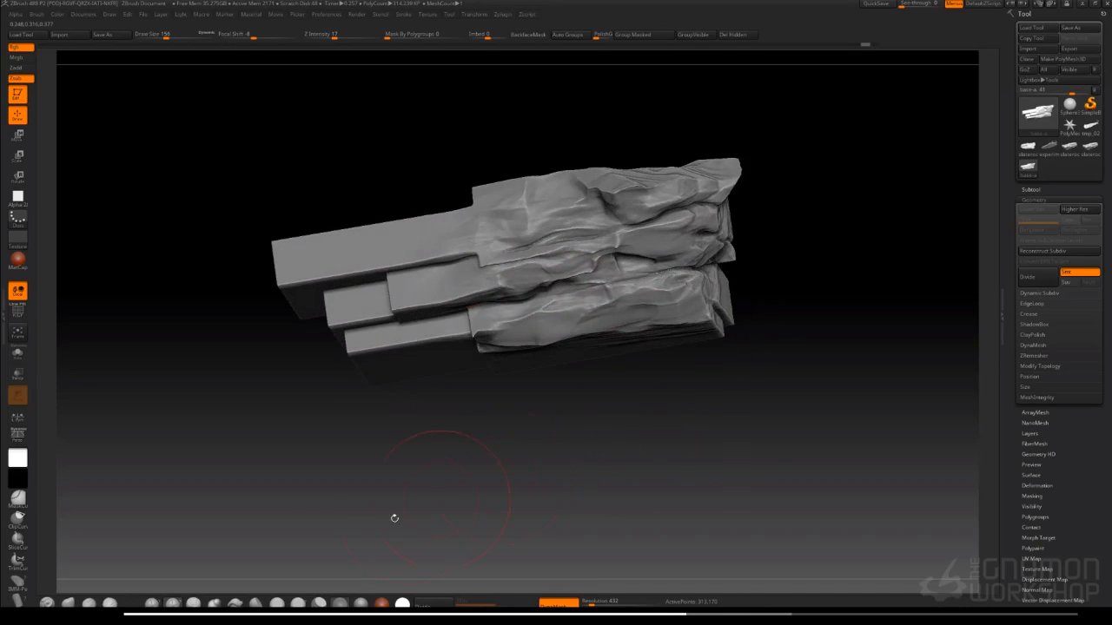
left_click(161, 594)
mouse_move(700, 240)
left_mouse_down()
mouse_move(685, 236)
mouse_move(666, 278)
mouse_move(565, 330)
left_mouse_up()
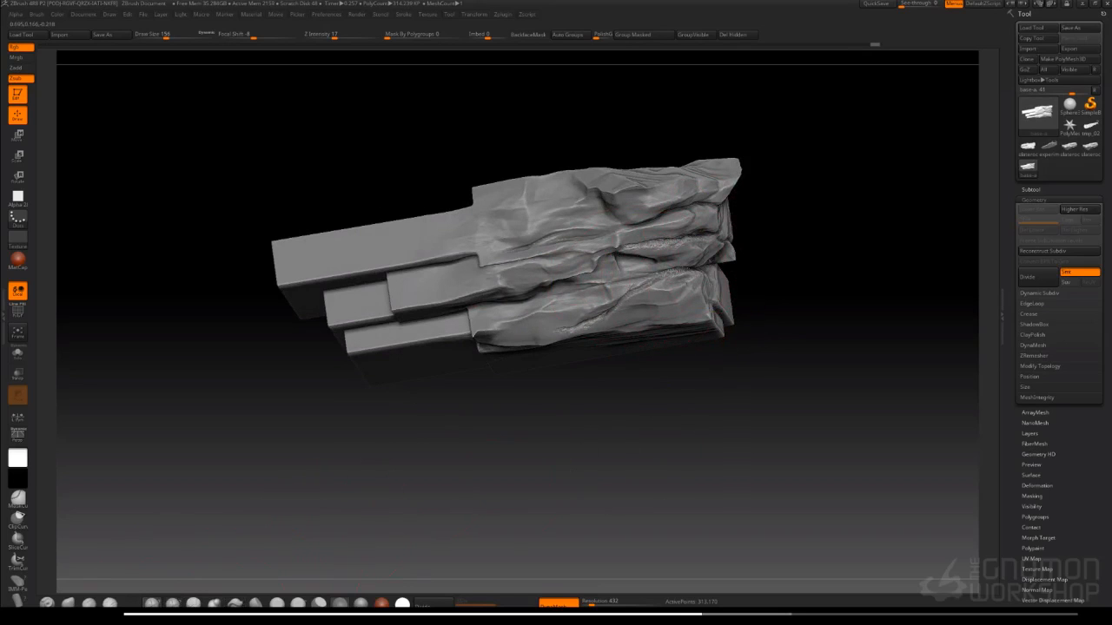
left_click_drag(593, 405, 633, 405)
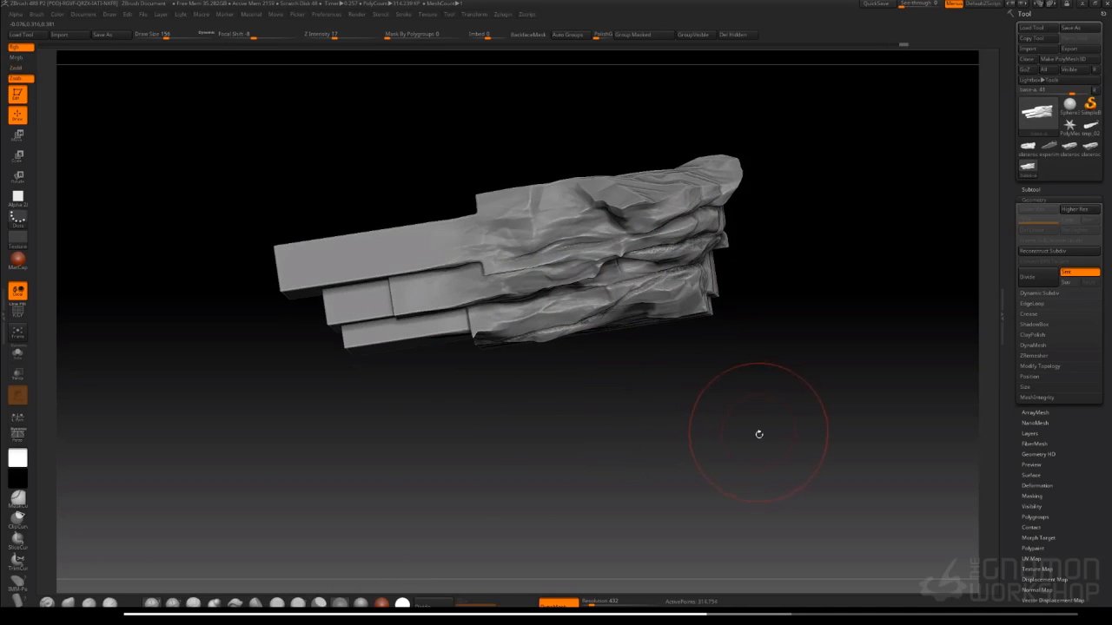
left_click_drag(758, 435, 806, 402)
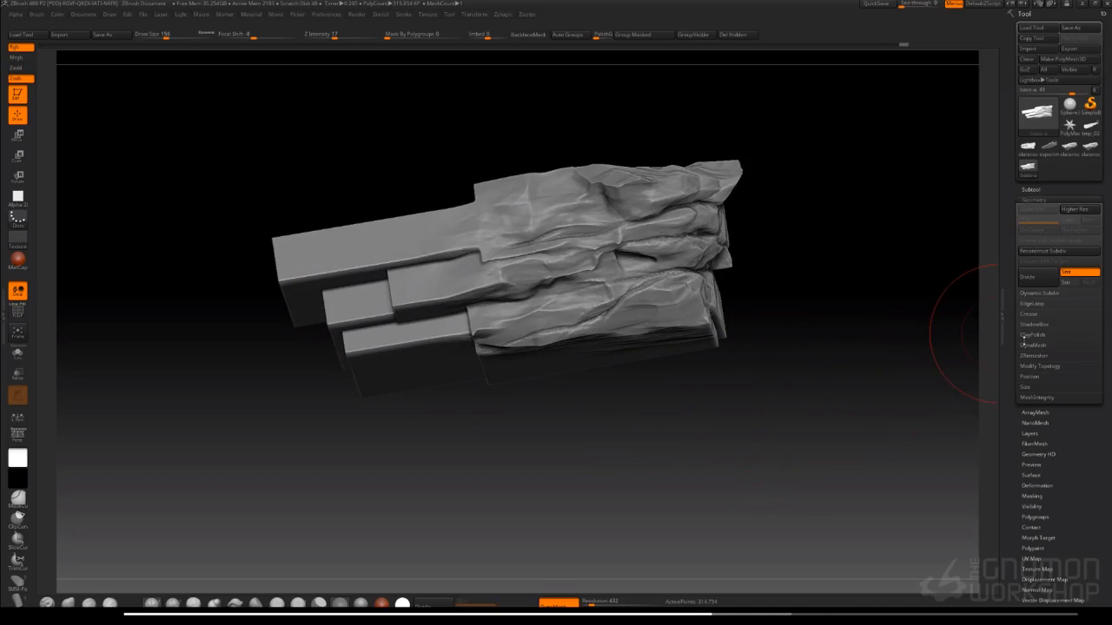
Configure ClayPolish with Max 25, Min 43 and Soft 33, and adjust its sharpness and repeat sharpness
left_click(1034, 199)
left_click(1033, 200)
left_click(1033, 335)
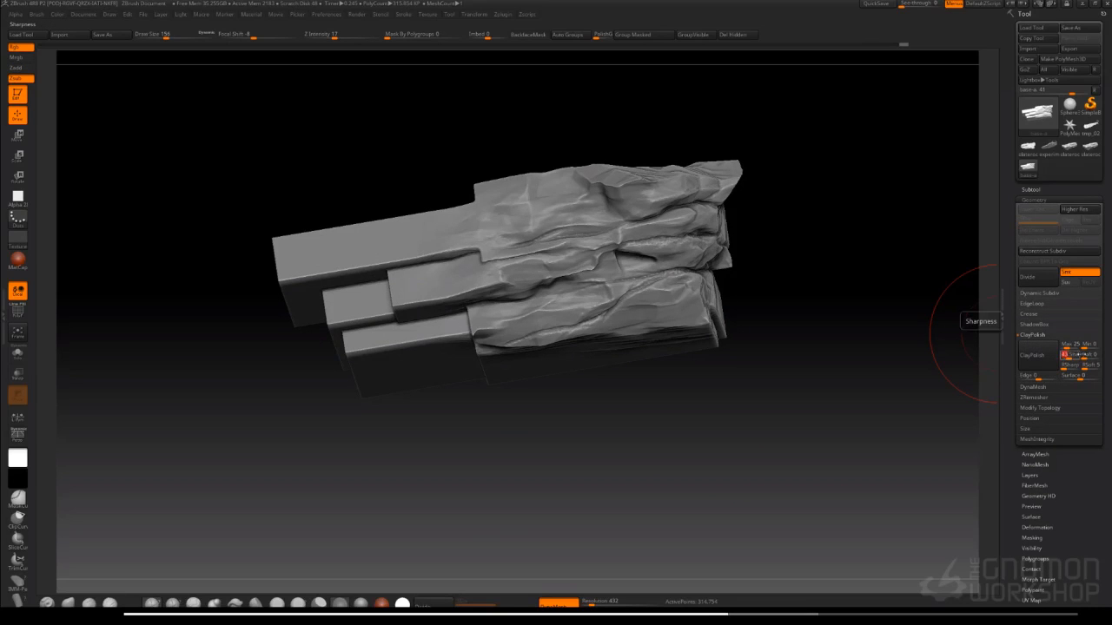
left_click(1088, 354)
left_click(1089, 345)
left_click(1071, 365)
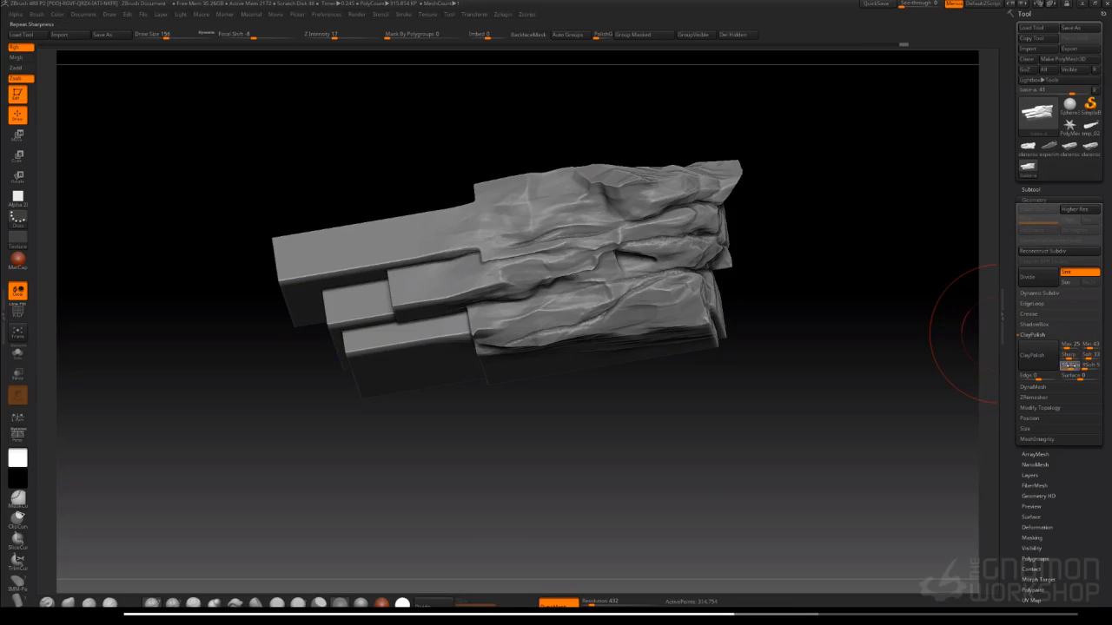
Try polishing the whole rock with ClayPolish
left_click(1032, 355)
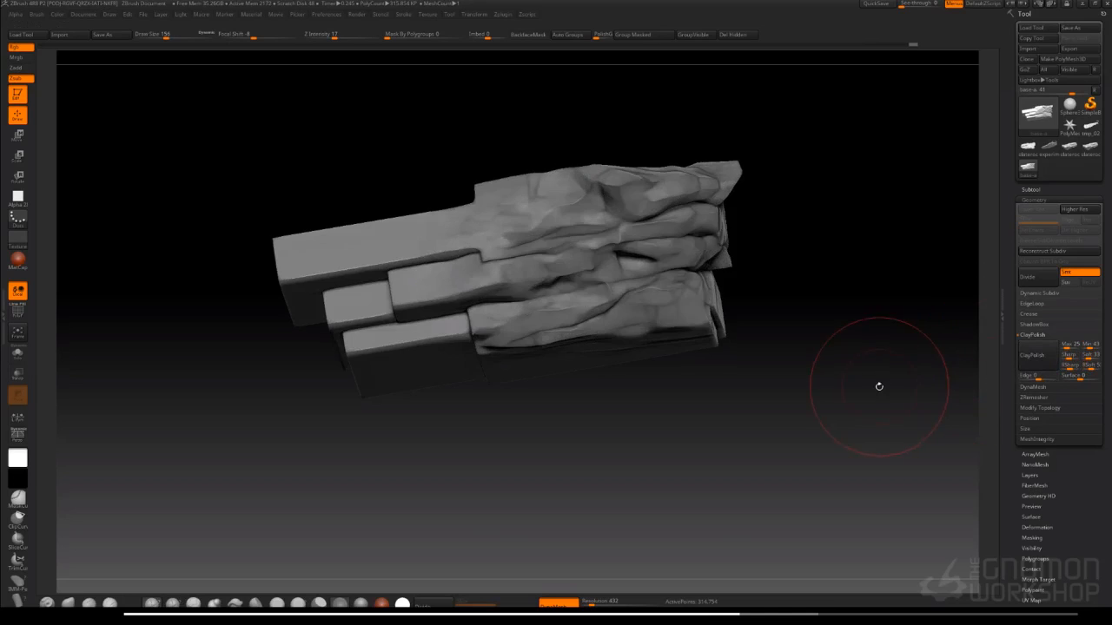
mouse_move(879, 387)
left_mouse_down()
mouse_move(829, 382)
mouse_move(876, 382)
left_mouse_up()
key("ctrl+z")
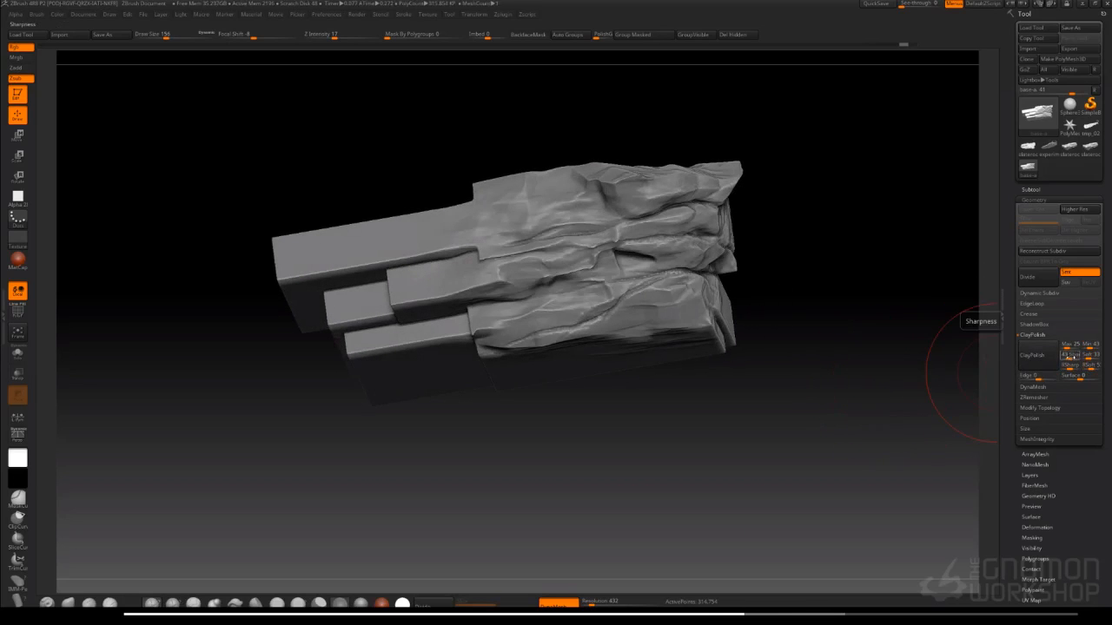
Readjust the ClayPolish sharpness and repeat sharpness, and subdivide the rock mesh once
left_click(1071, 356)
left_click(1070, 365)
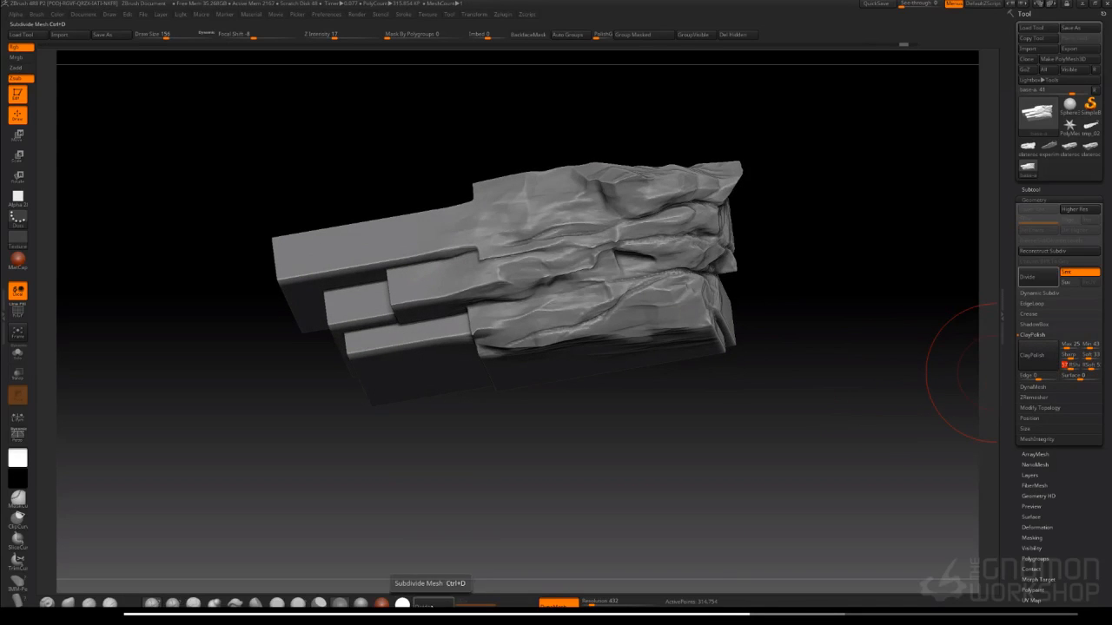
left_click(426, 603)
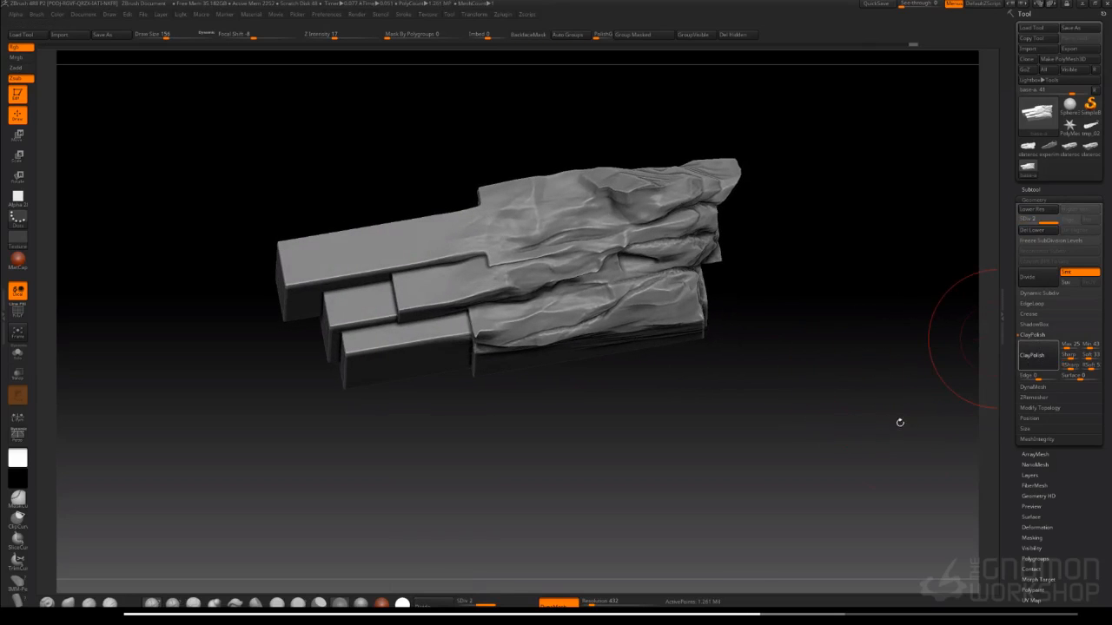
Turn on surface noise for the sculpted layered rock
mouse_move(901, 429)
left_mouse_down()
mouse_move(879, 421)
mouse_move(910, 447)
mouse_move(903, 389)
mouse_move(891, 437)
mouse_move(910, 448)
mouse_move(889, 425)
left_mouse_up()
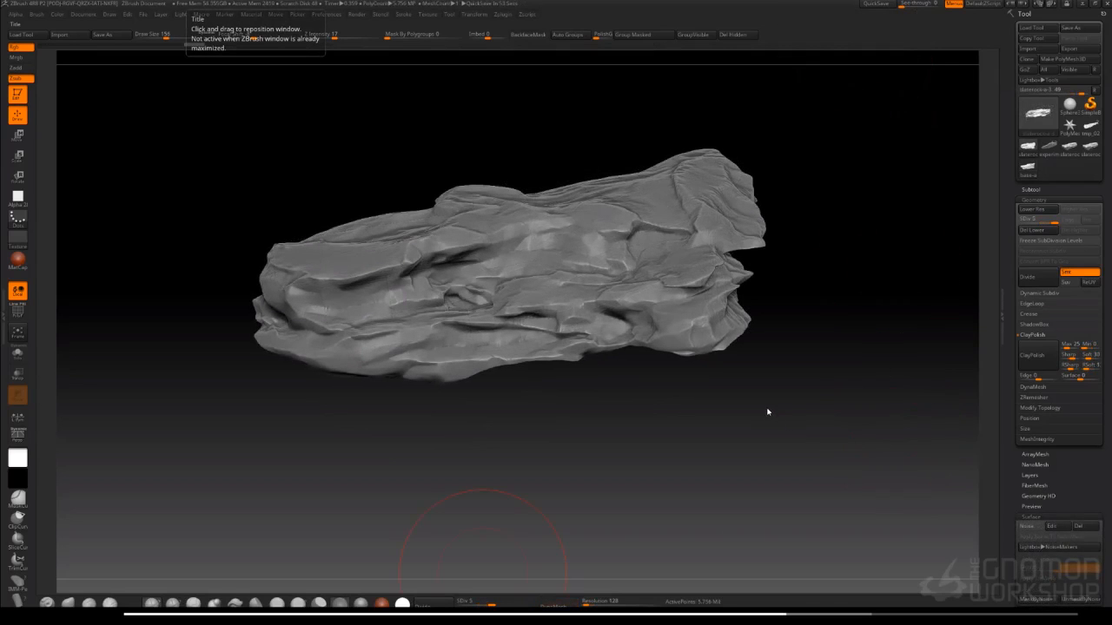
left_click_drag(767, 412, 841, 431)
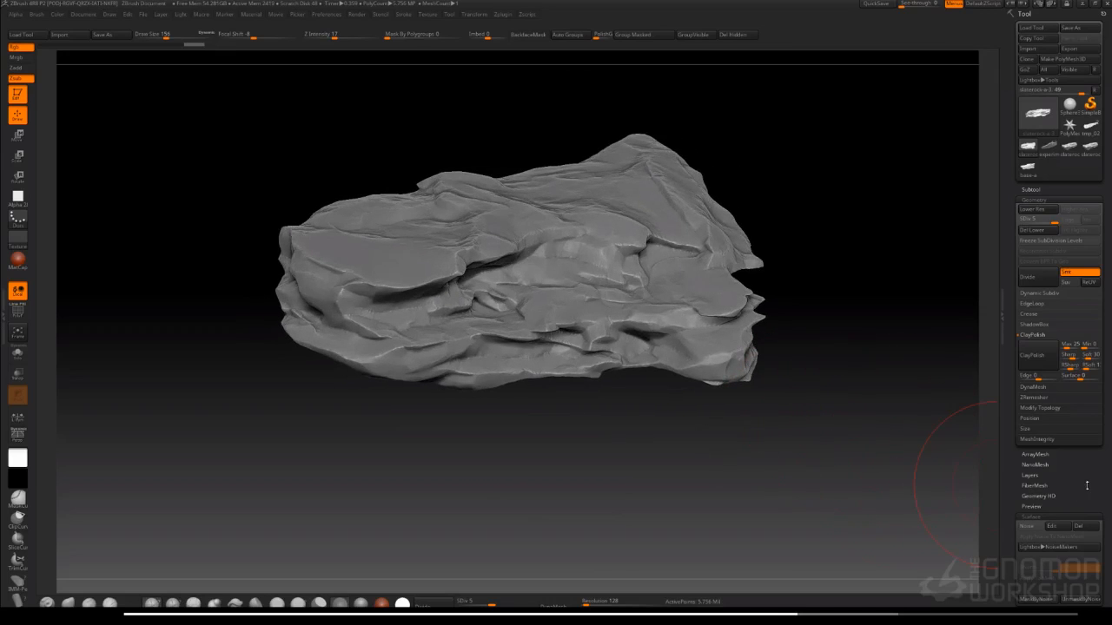
scroll(1087, 485, "down", 3)
left_click(1030, 423)
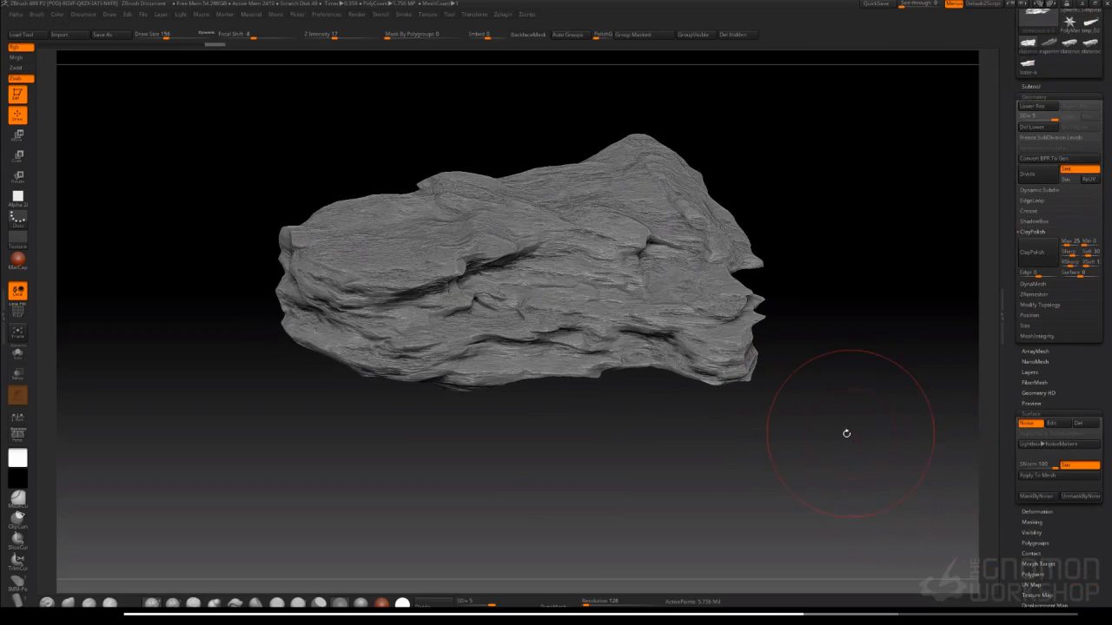
mouse_move(846, 433)
left_mouse_down()
mouse_move(830, 417)
mouse_move(864, 434)
left_mouse_up()
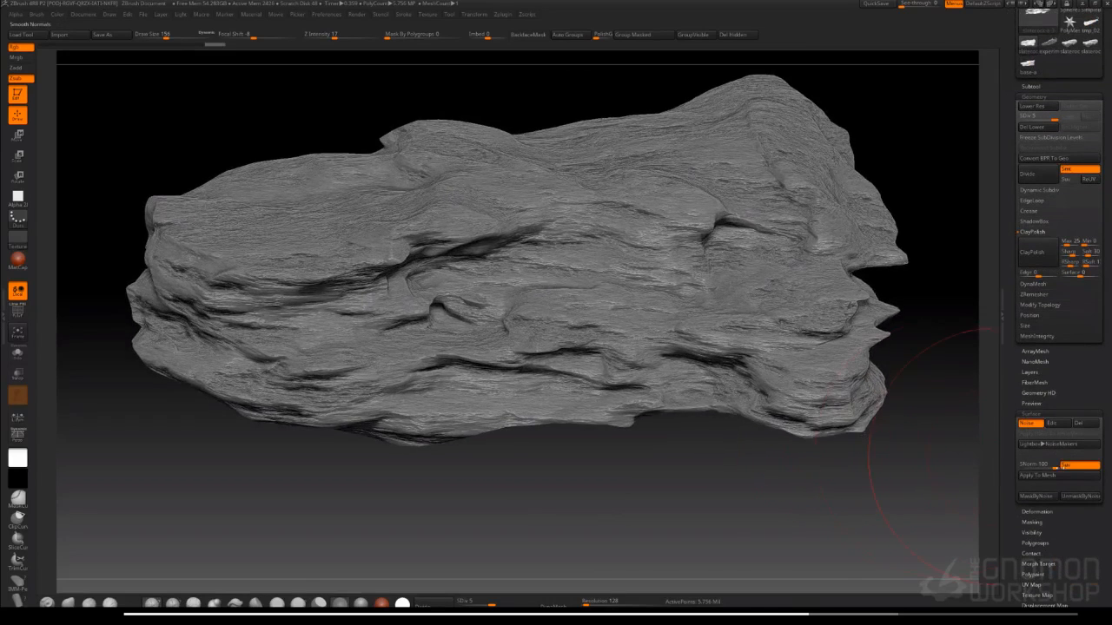
Edit the rock's surface noise, lowering the Noise Scale to about 76
left_click(1056, 424)
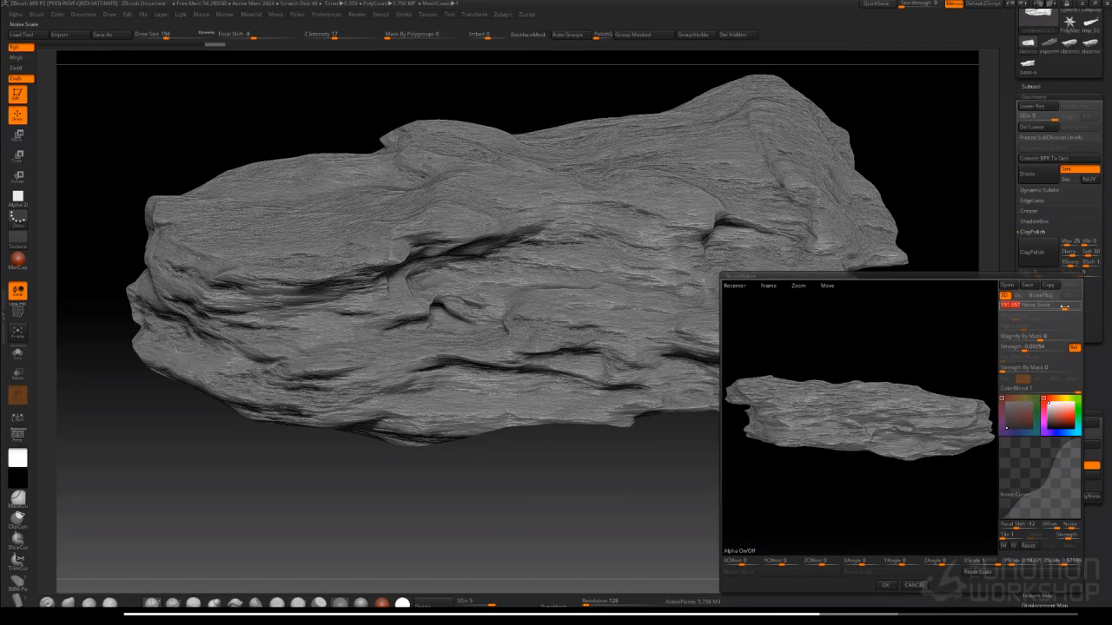
left_click_drag(1061, 308, 1040, 308)
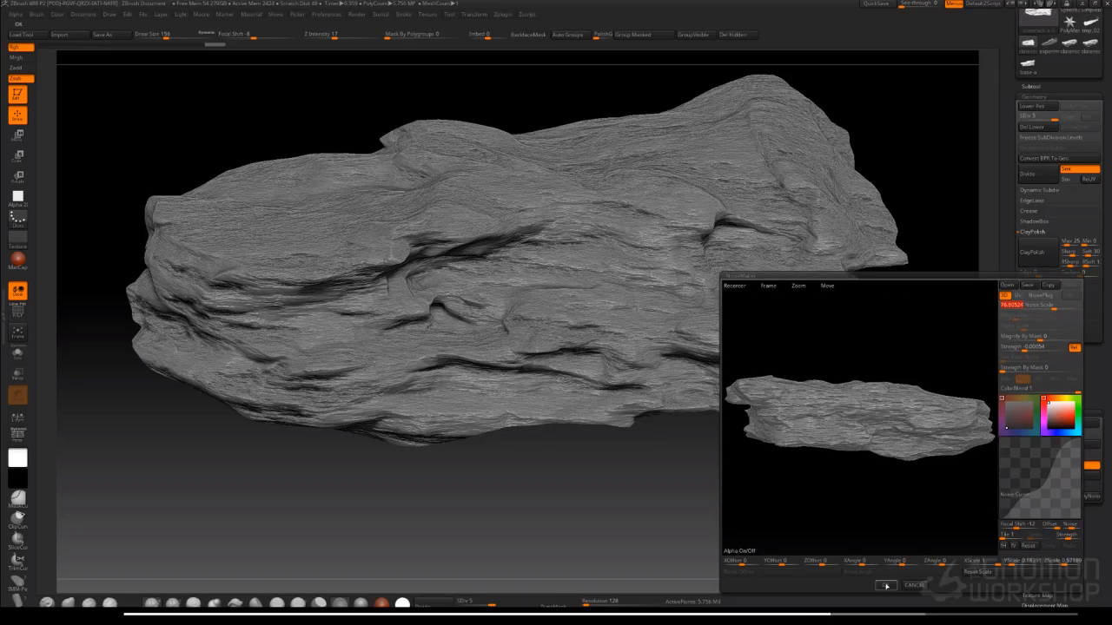
left_click(885, 584)
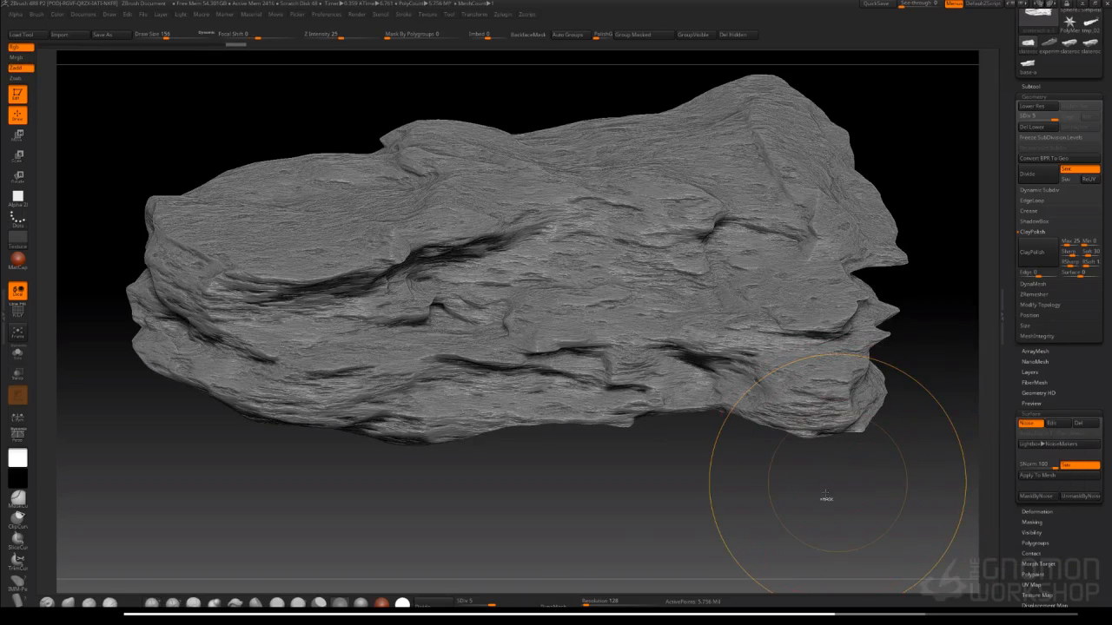
Try applying the surface noise to the rock mesh, inspect it from several sides and undo the application
mouse_move(825, 497)
left_mouse_down()
mouse_move(793, 487)
mouse_move(996, 486)
left_mouse_up()
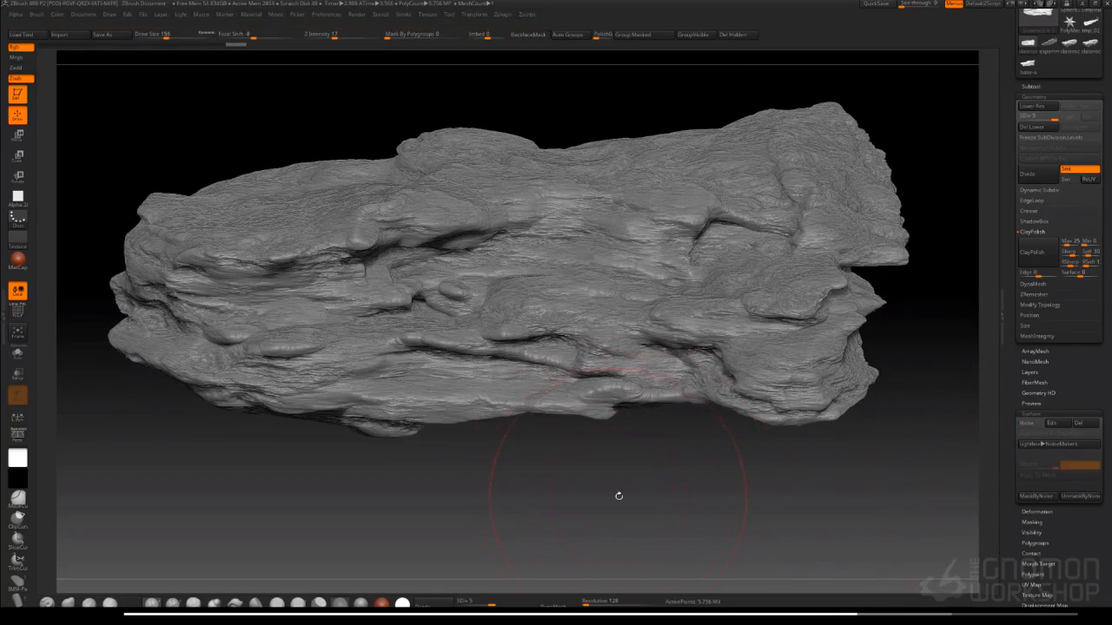
mouse_move(619, 496)
left_mouse_down()
mouse_move(574, 473)
mouse_move(634, 459)
left_mouse_up()
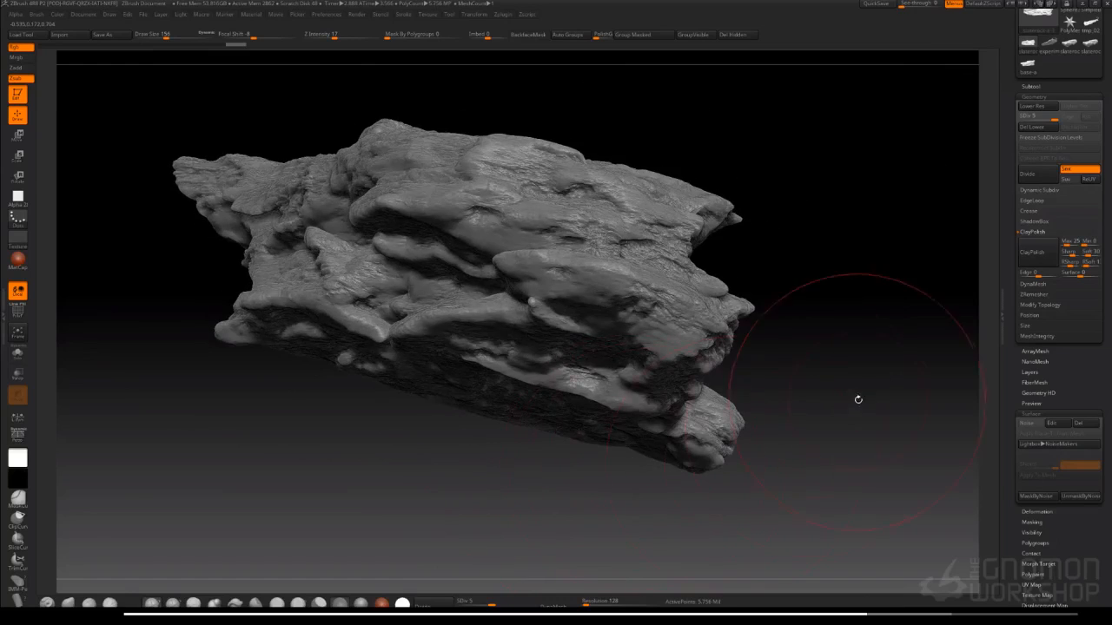
left_click_drag(858, 399, 768, 489)
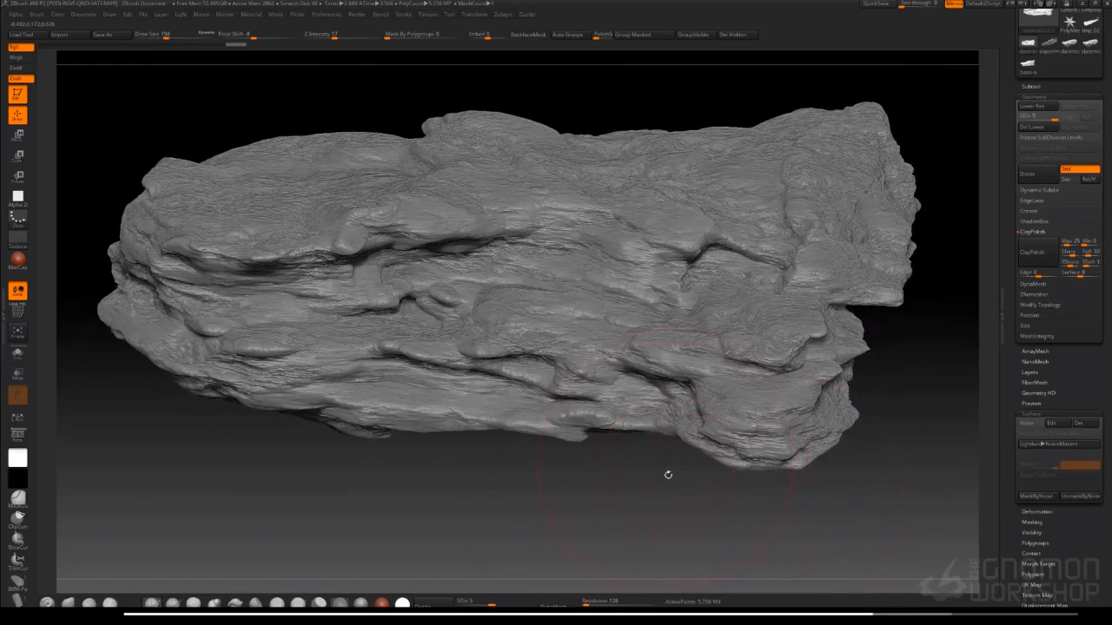
key("ctrl+z")
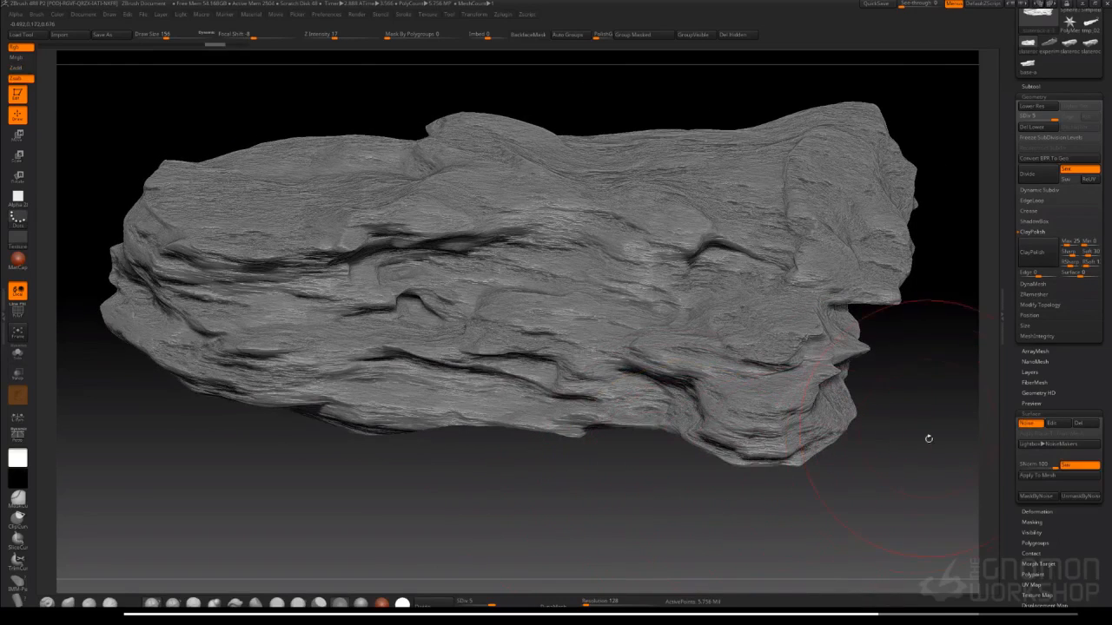
Toggle the surface noise off and on to compare the rock with and without it
left_click(1029, 422)
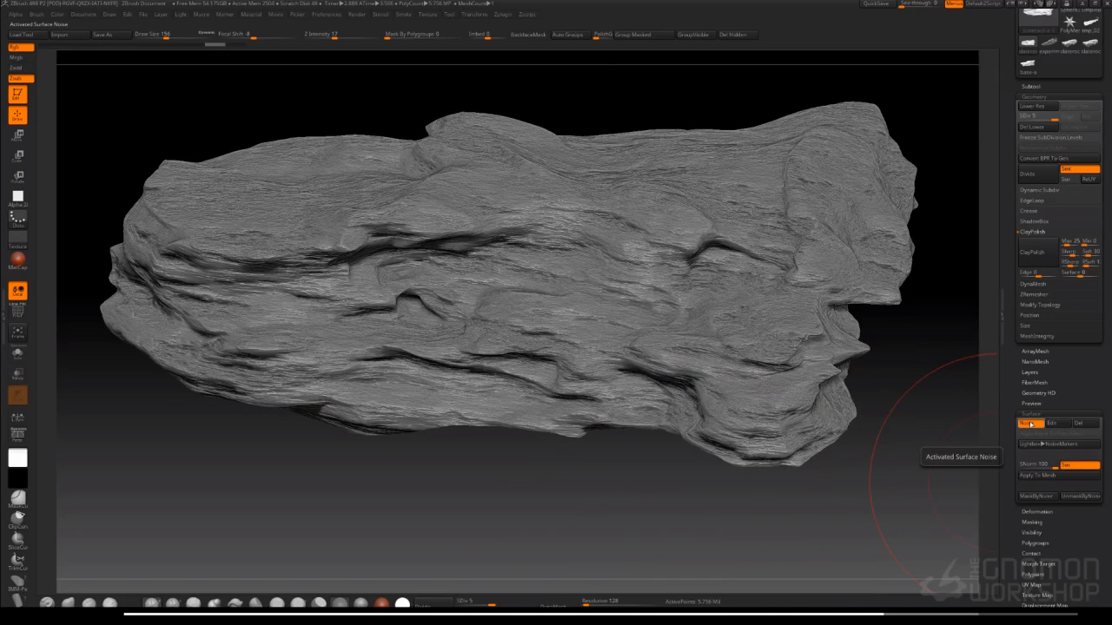
left_click(1029, 423)
key("super")
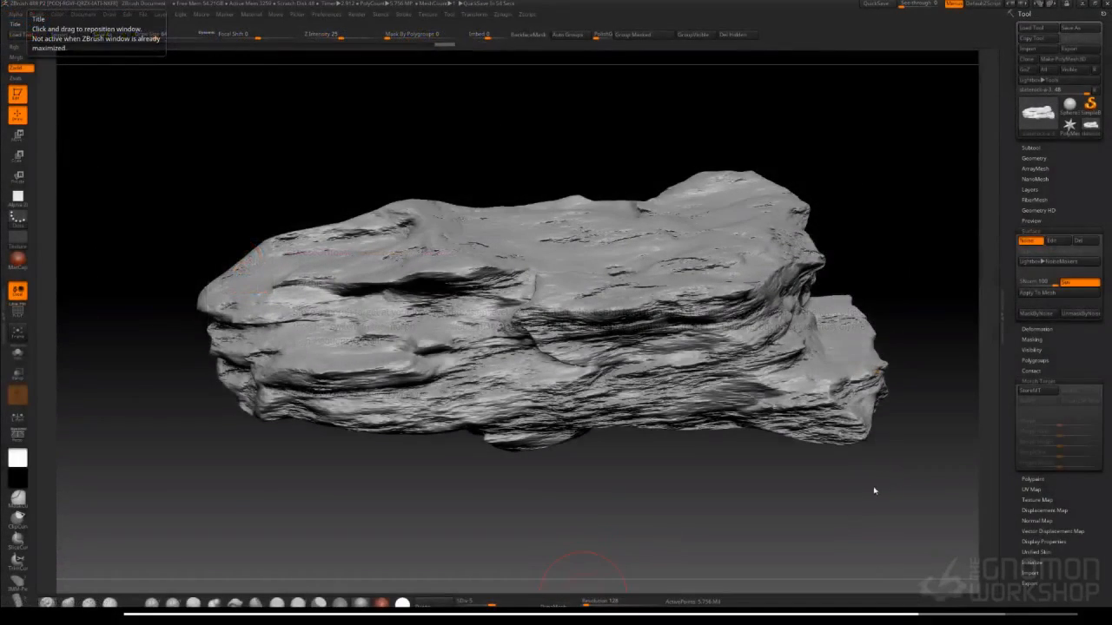
Turn off the noise on the other slate rock, drop it to subdivision level 1 and store a morph target
mouse_move(873, 490)
left_mouse_down()
mouse_move(556, 500)
mouse_move(879, 504)
mouse_move(825, 507)
left_mouse_up()
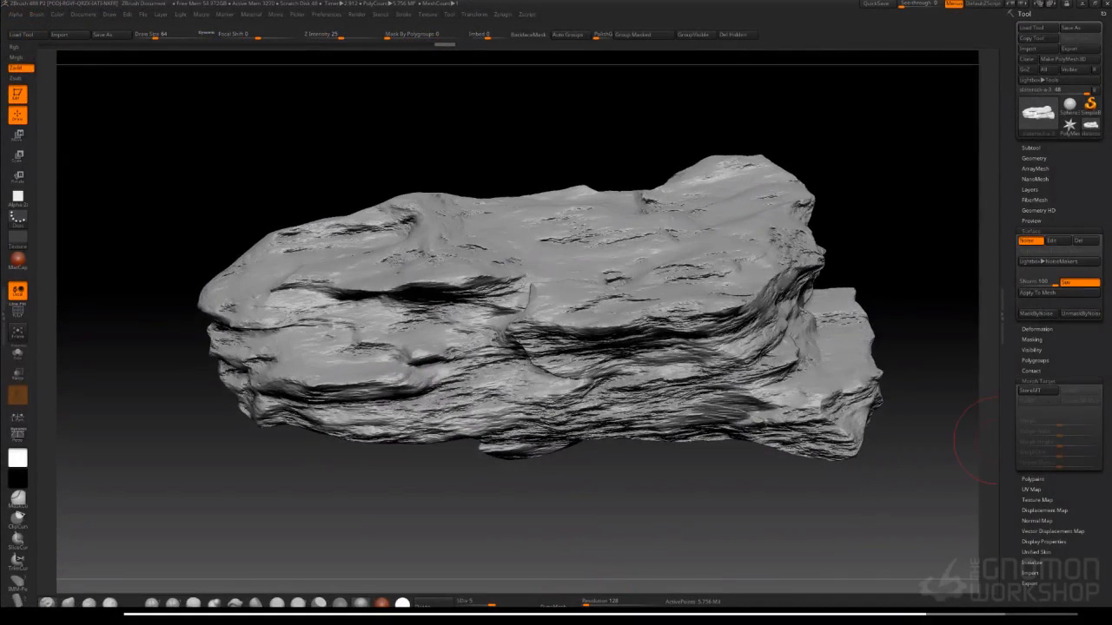
left_click(1037, 242)
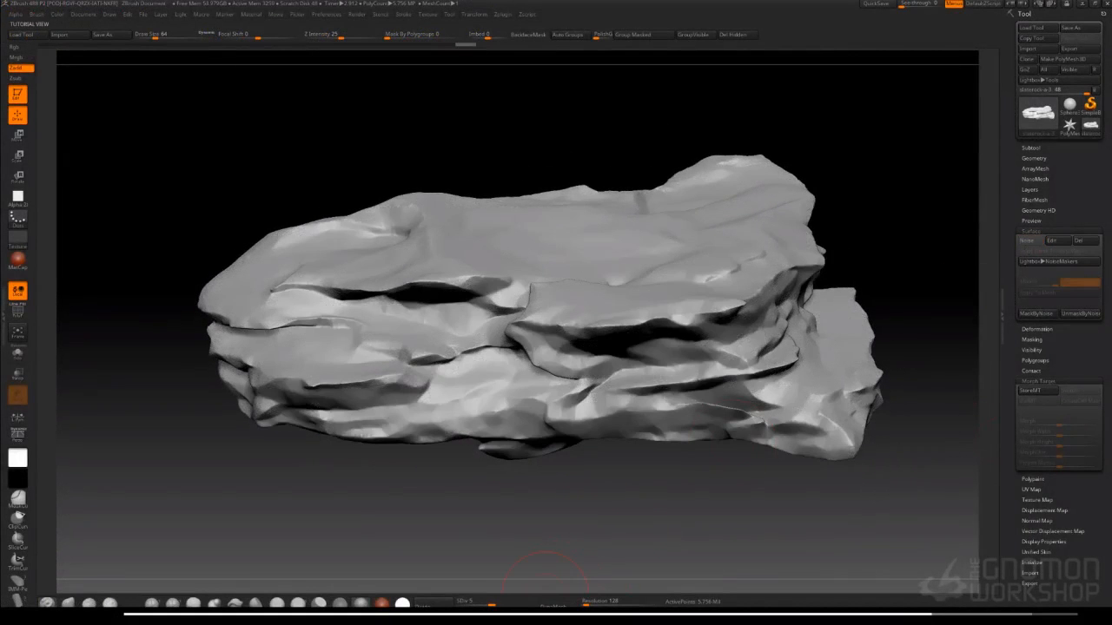
left_click(458, 601)
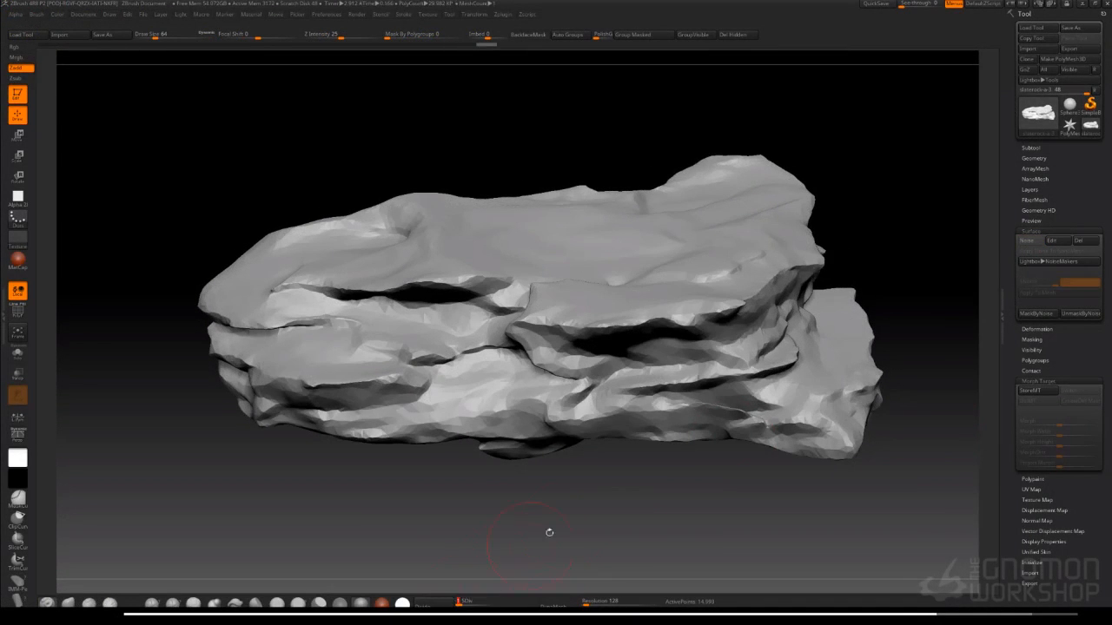
left_click(1042, 391)
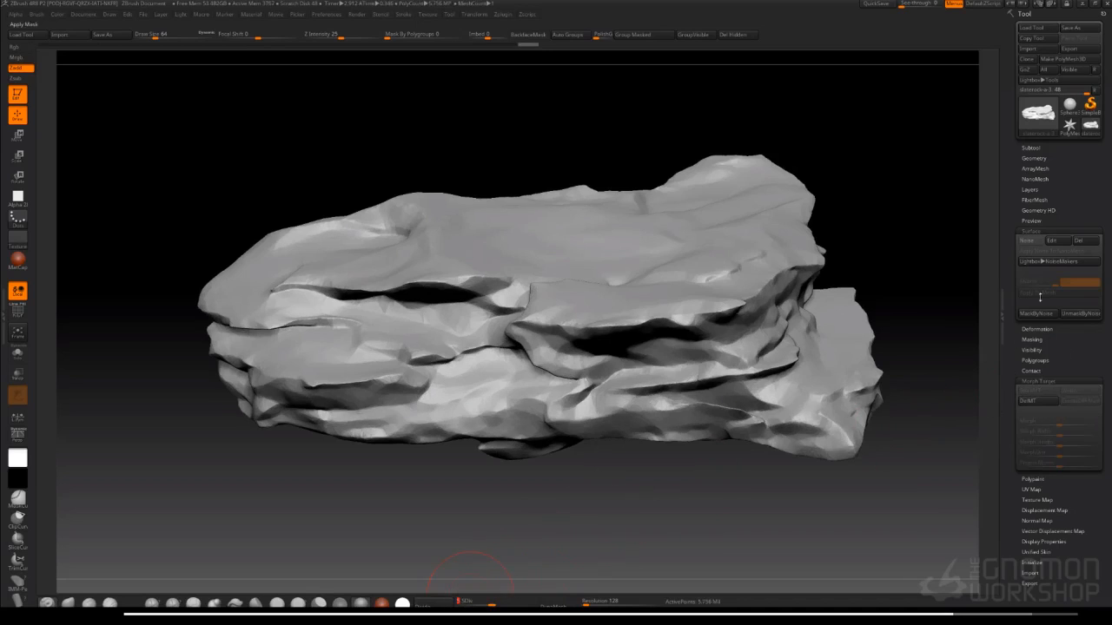
Apply the surface noise to the mesh at subdivision level 5, and switch level 1 back to the stored morph target
left_click(1027, 241)
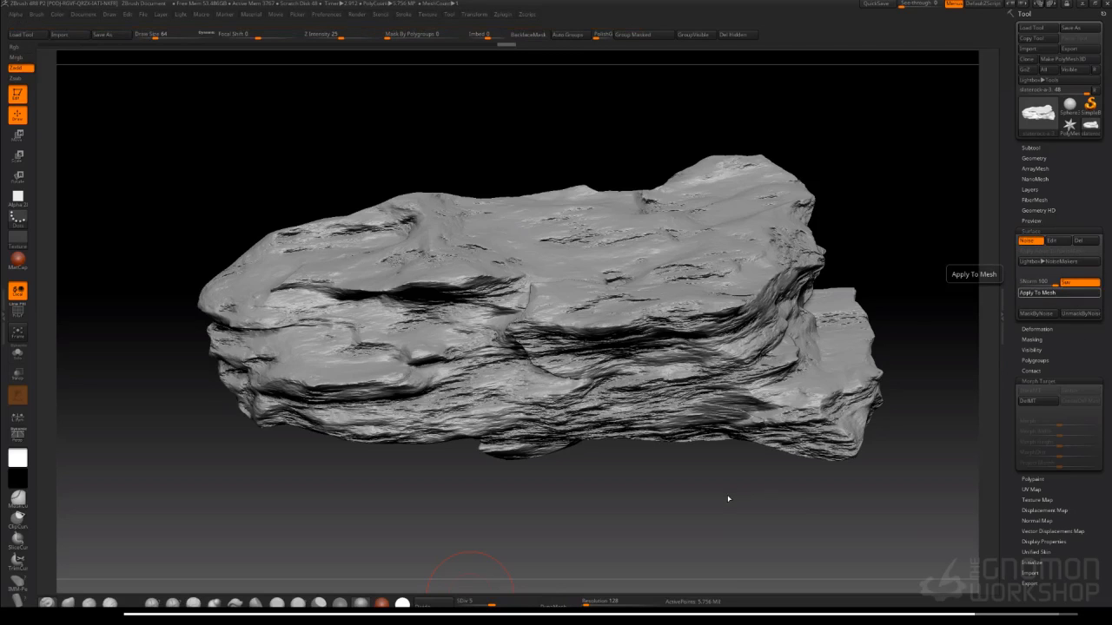
left_click_drag(727, 495, 760, 503, "alt")
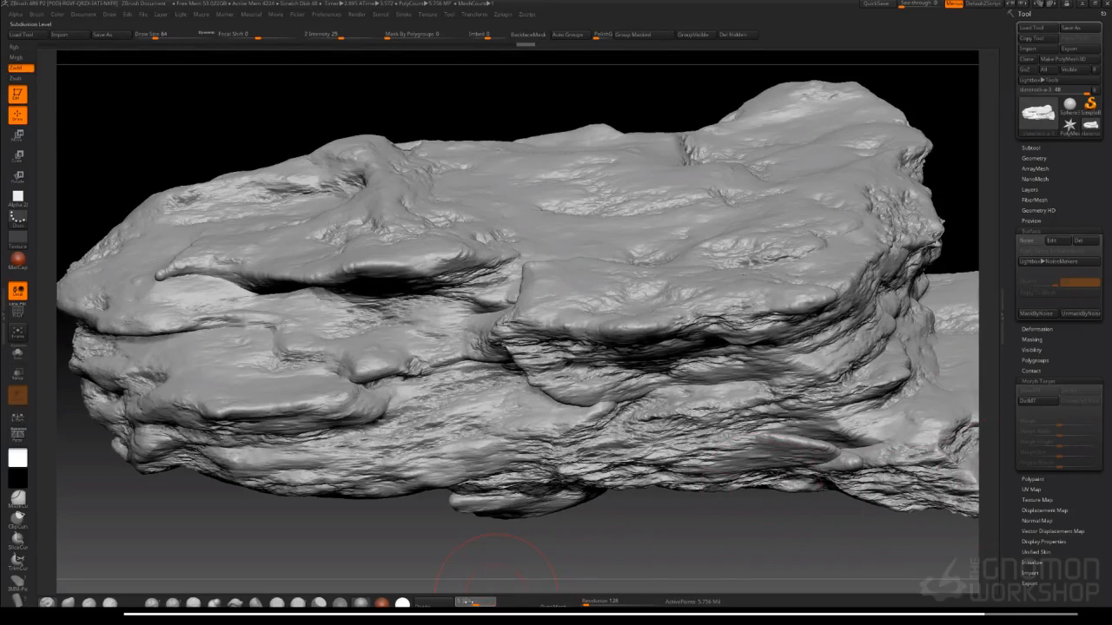
left_click(458, 601)
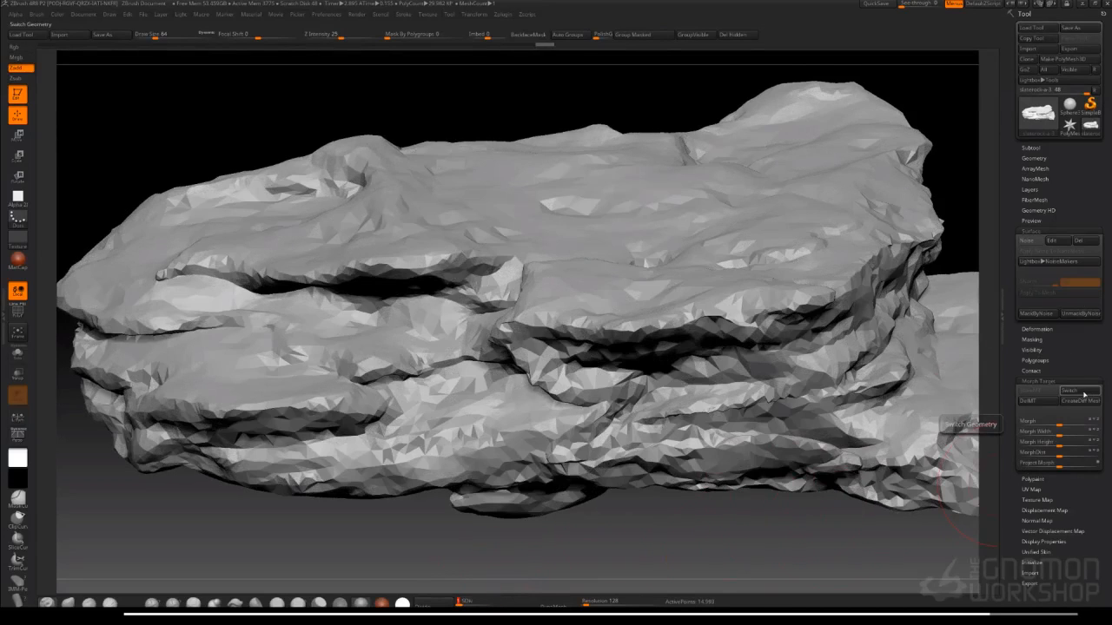
left_click(1084, 393)
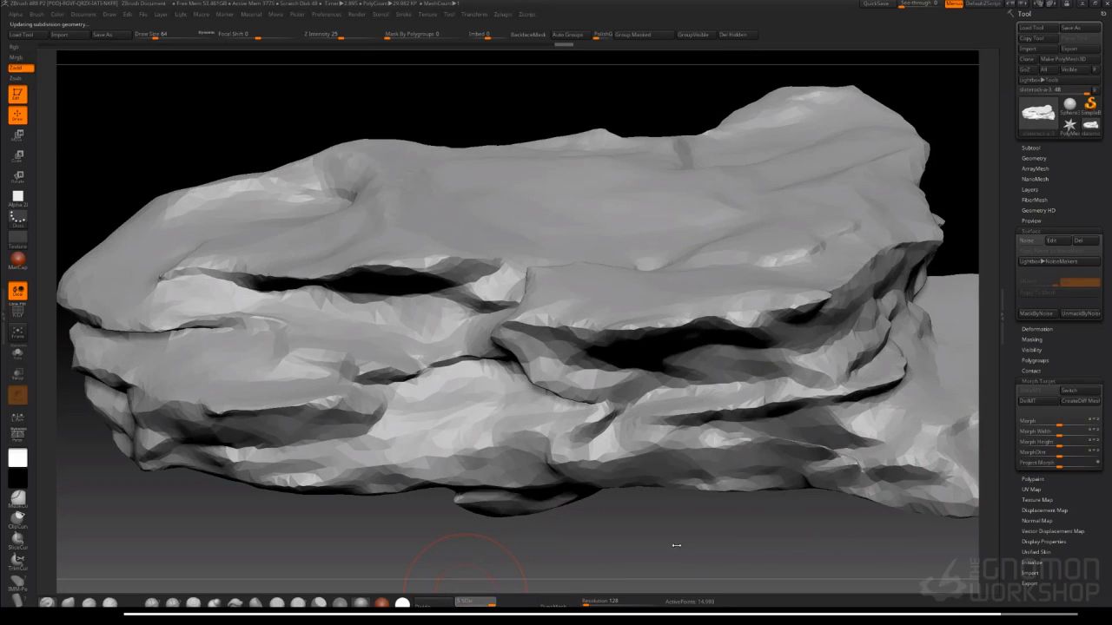
mouse_move(676, 546)
left_mouse_down()
mouse_move(699, 541)
mouse_move(699, 521)
mouse_move(717, 511)
mouse_move(745, 510)
mouse_move(740, 494)
mouse_move(767, 499)
mouse_move(789, 486)
mouse_move(793, 504)
mouse_move(773, 502)
mouse_move(850, 434)
mouse_move(781, 504)
left_mouse_up()
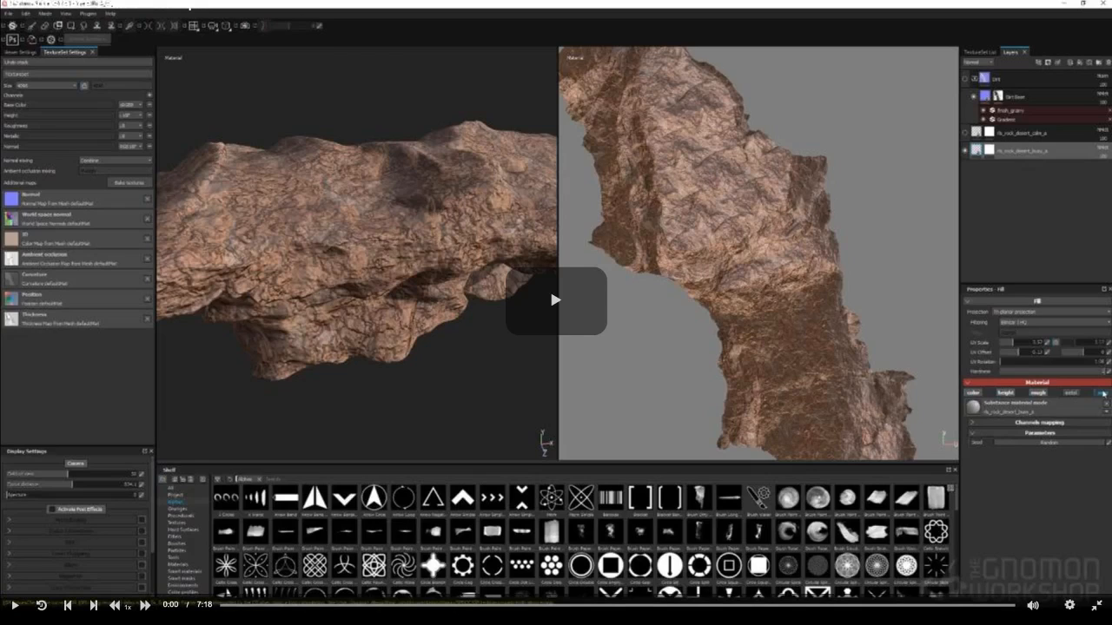
Set up a new Substance Painter project with the Unreal Engine 4 (allegorithmic) template and start choosing its mesh
key("space")
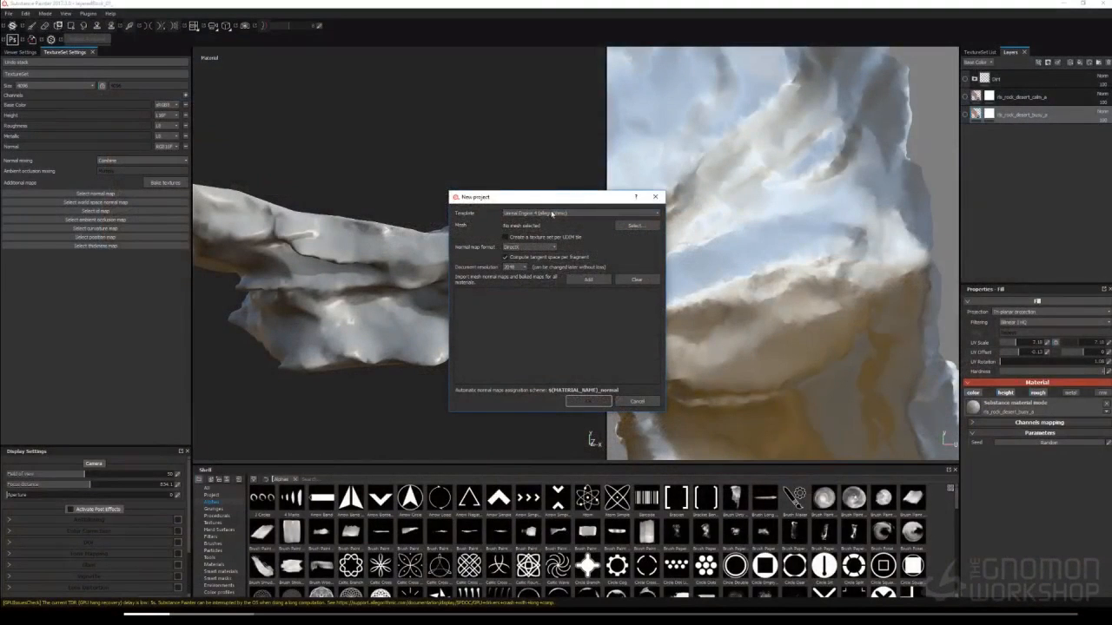
left_click(587, 214)
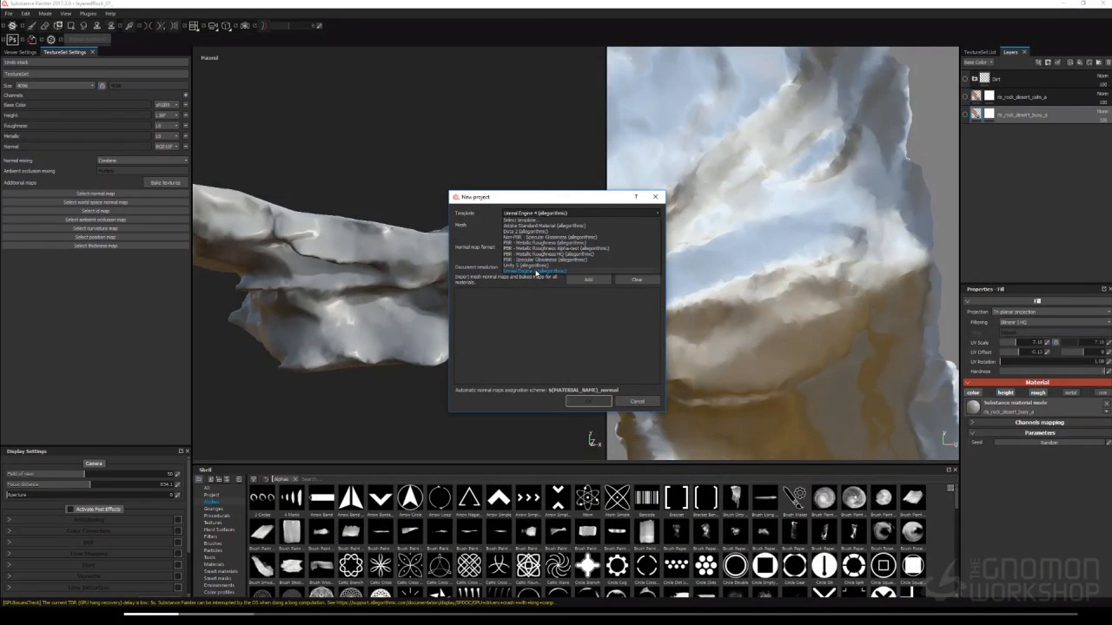
left_click(536, 272)
left_click(636, 225)
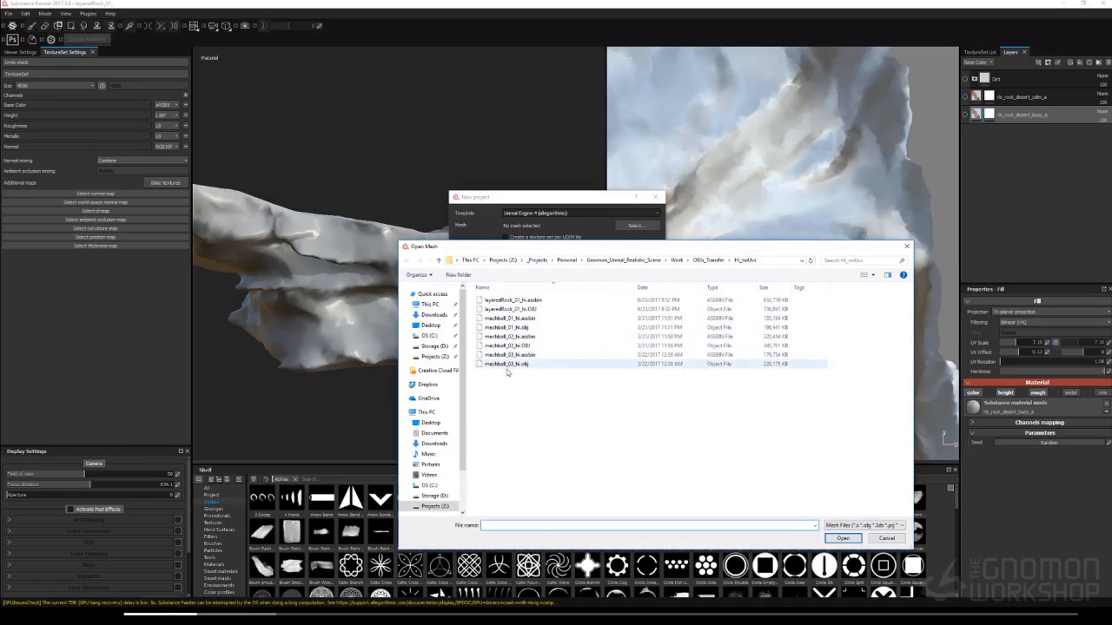
Look through the _BakeMaps, Hi_noUvs and Hi_Uvs folders inside OBJs_Transfer for the project mesh
left_click(708, 260)
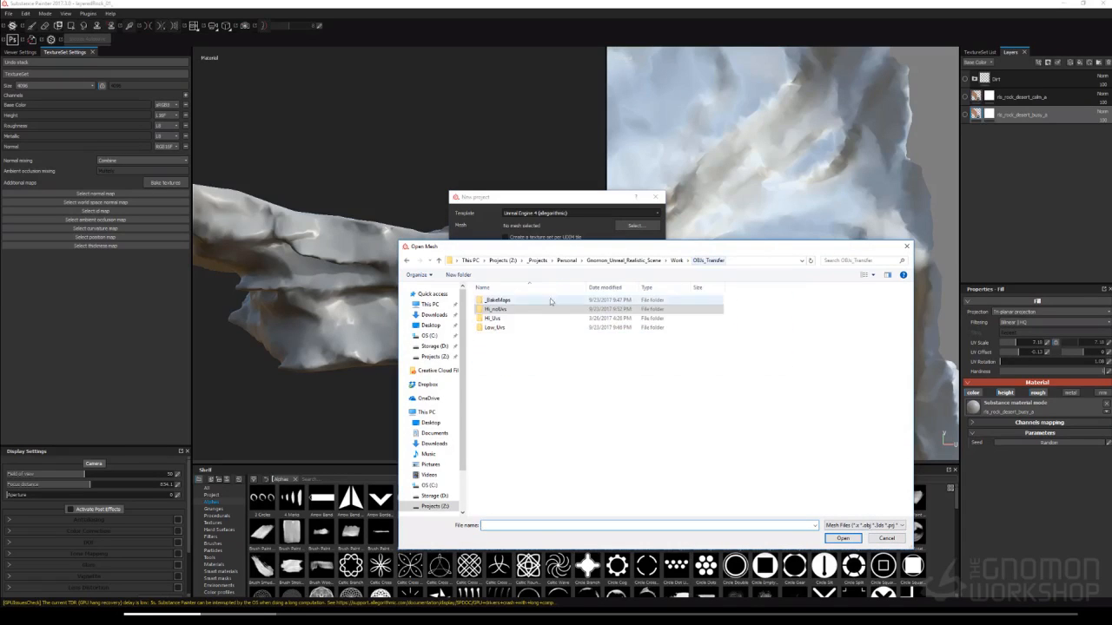
double_click(498, 299)
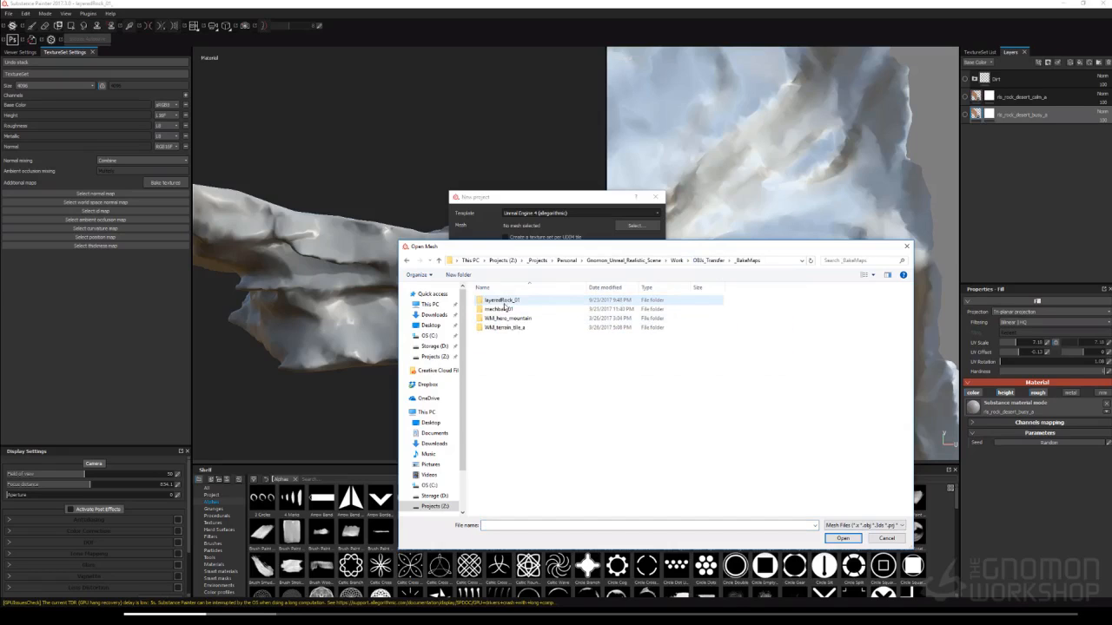
left_click(708, 260)
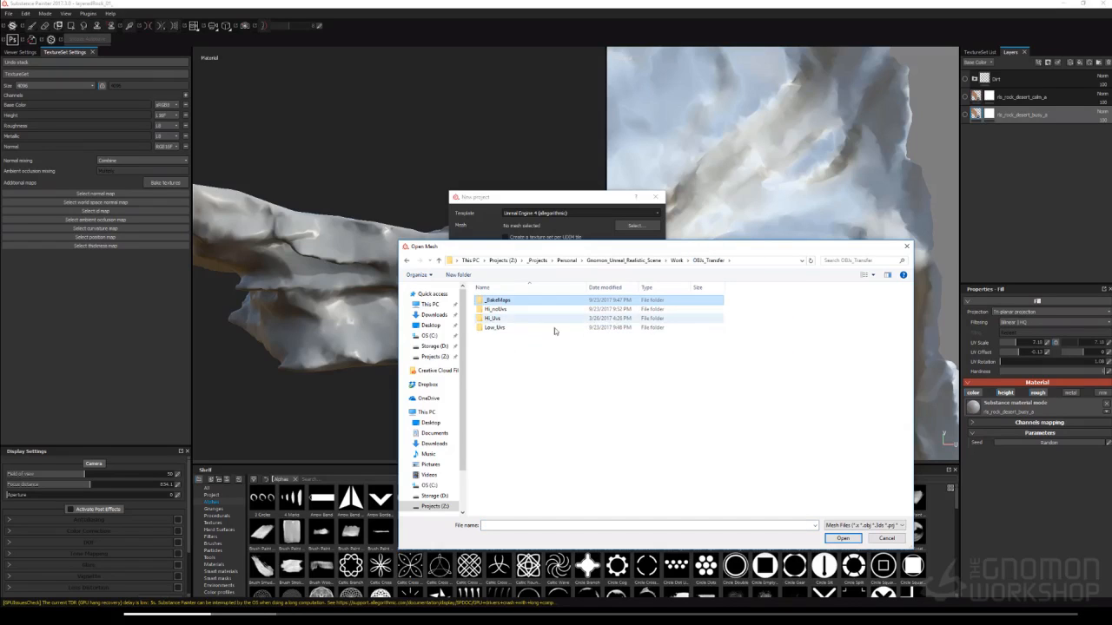
double_click(495, 310)
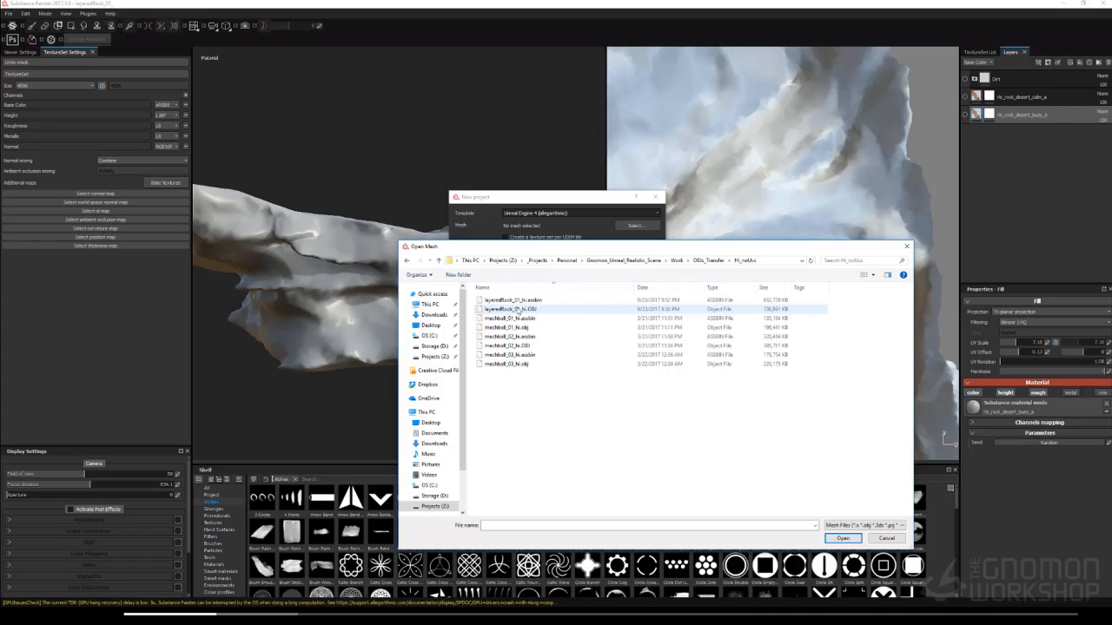
left_click(708, 260)
double_click(502, 319)
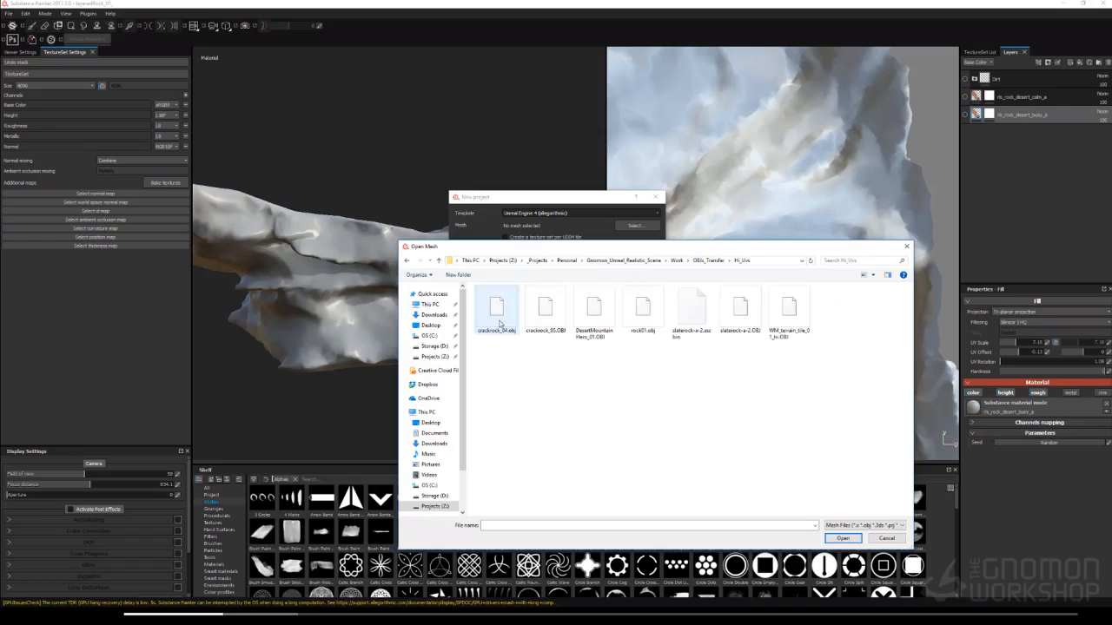
double_click(523, 326)
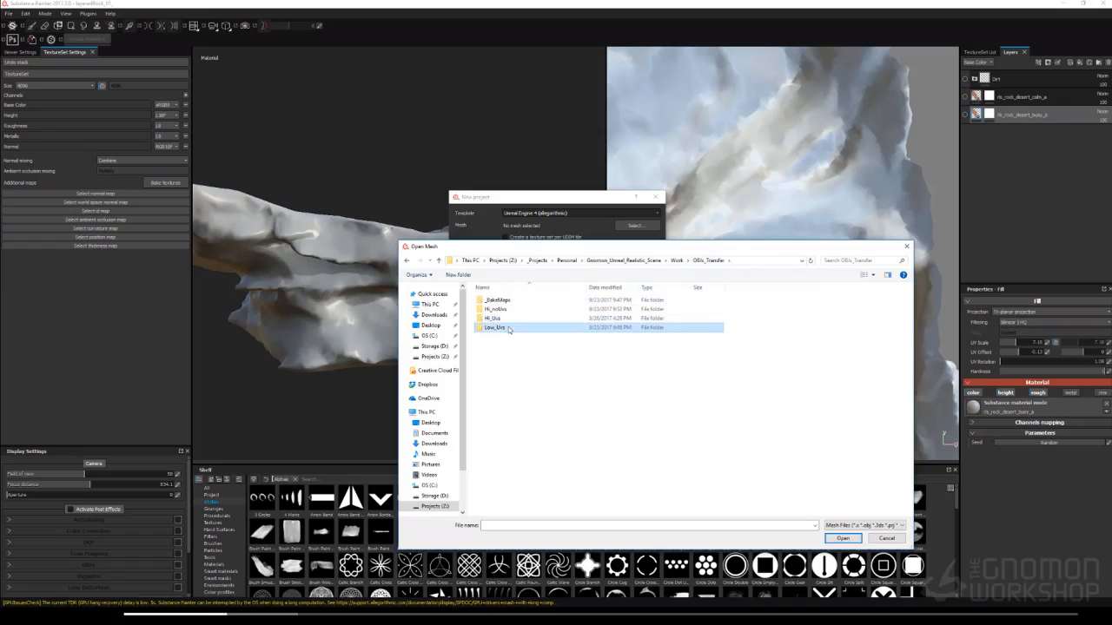
left_click(708, 261)
double_click(499, 329)
right_click(679, 353)
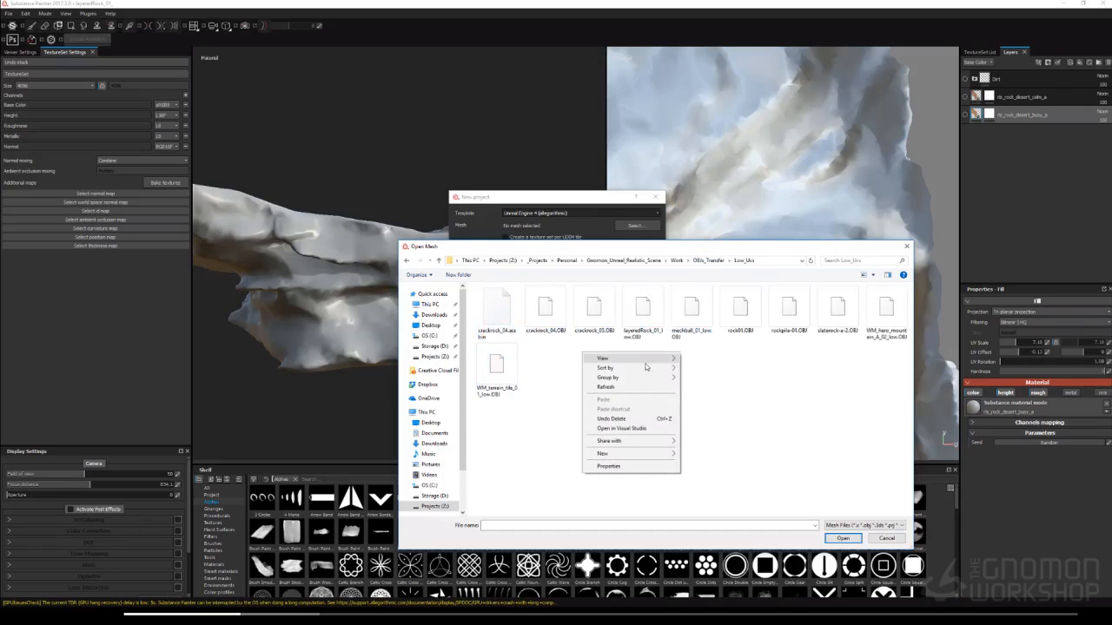
mouse_move(646, 367)
left_click(534, 404)
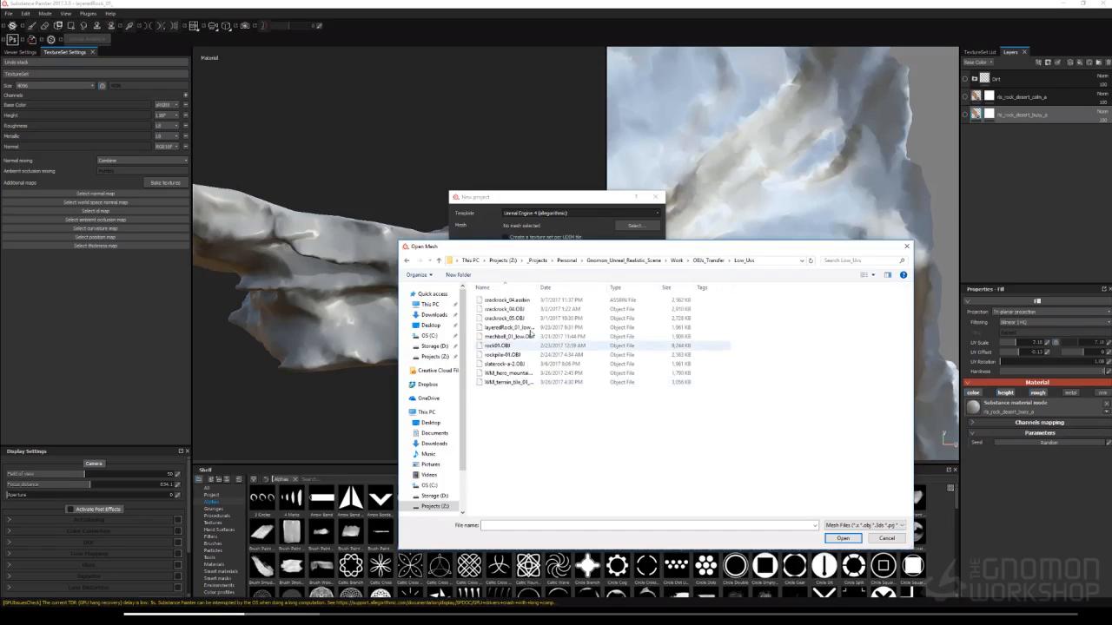
left_click_drag(537, 288, 558, 290)
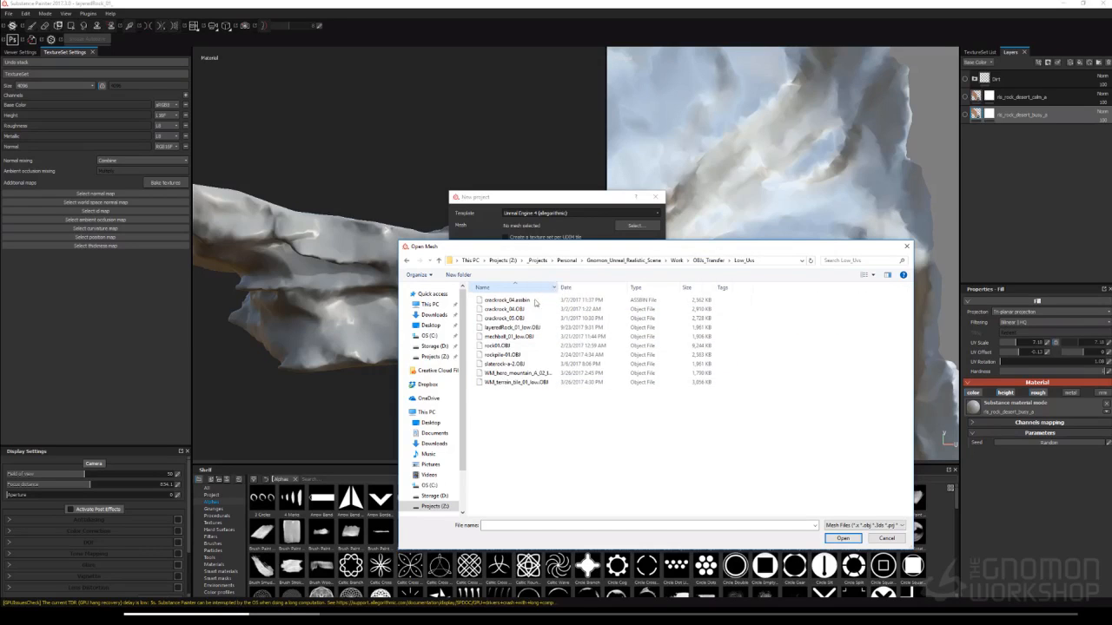
left_click(504, 364)
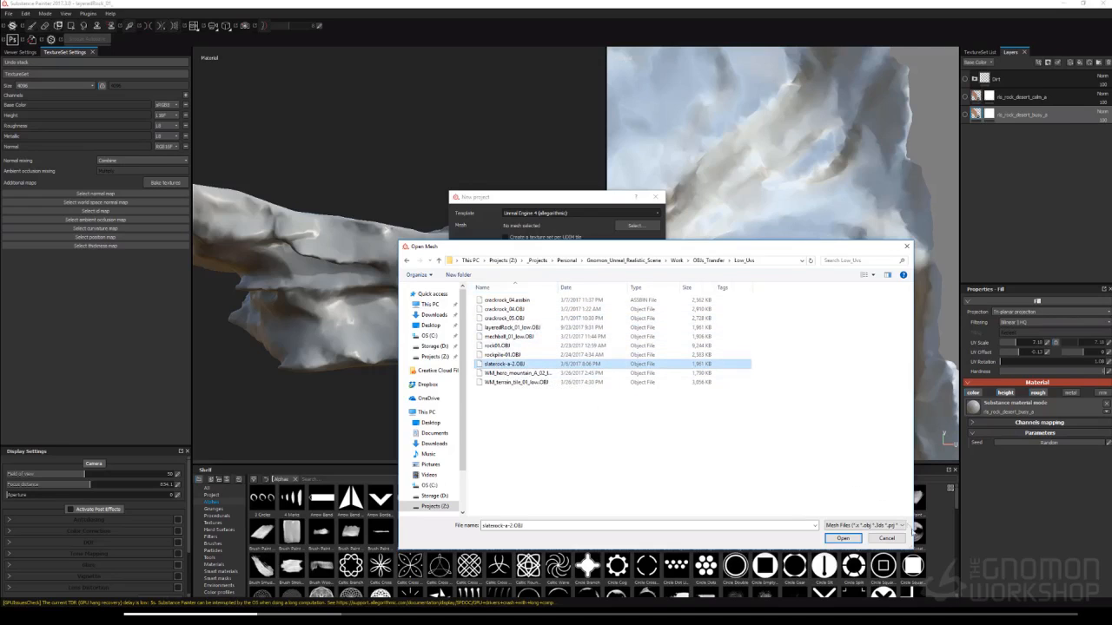
left_click(891, 539)
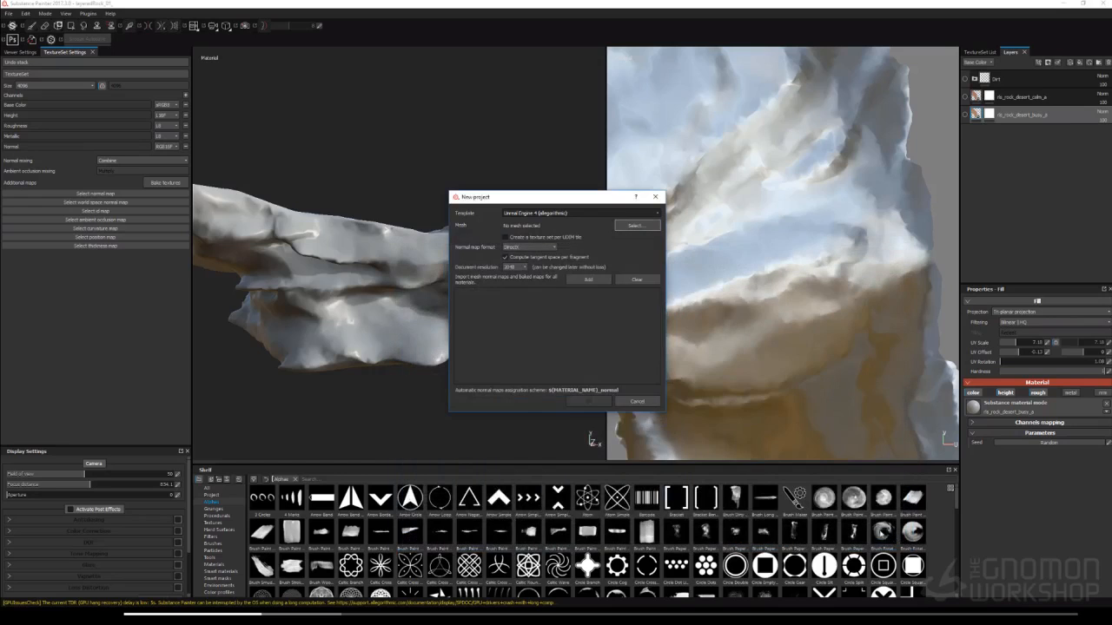
left_click(636, 401)
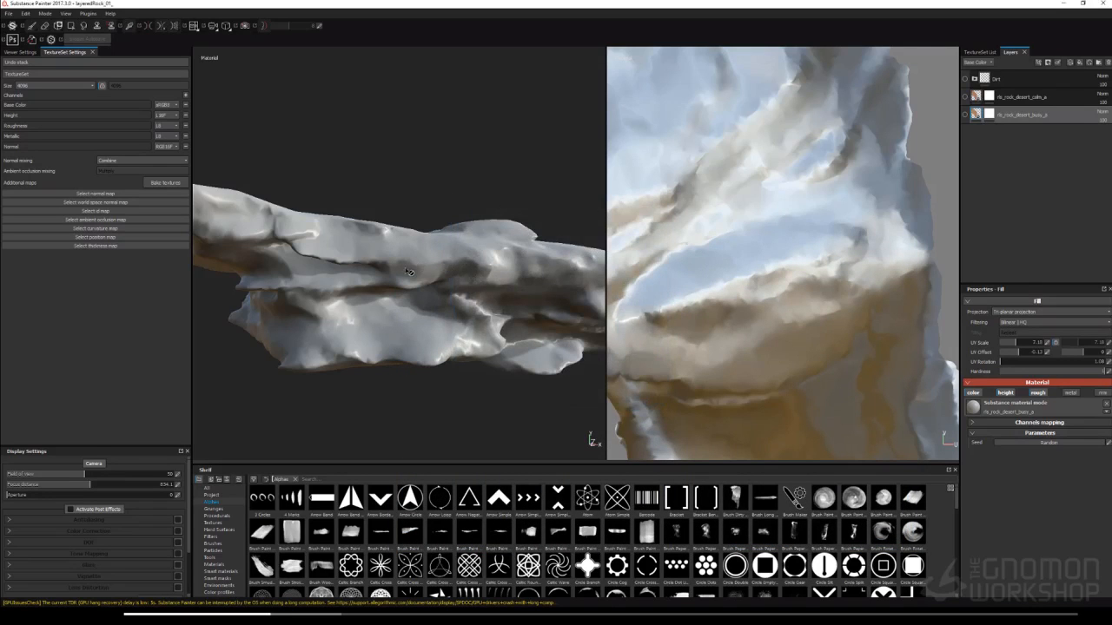
Examine the layered rock's low-poly shape from several angles together with its UV layout
left_click_drag(408, 272, 424, 320, "alt")
scroll(399, 296, "down", 3)
scroll(796, 284, "down", 6)
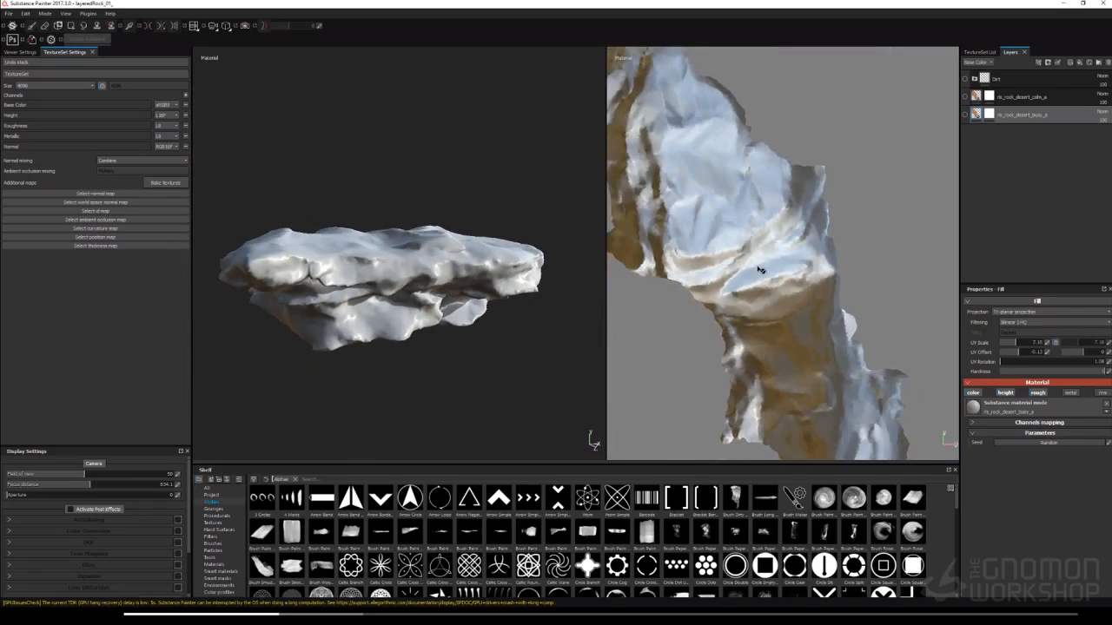
scroll(759, 270, "down", 3)
scroll(747, 234, "up", 4)
scroll(862, 188, "down", 3)
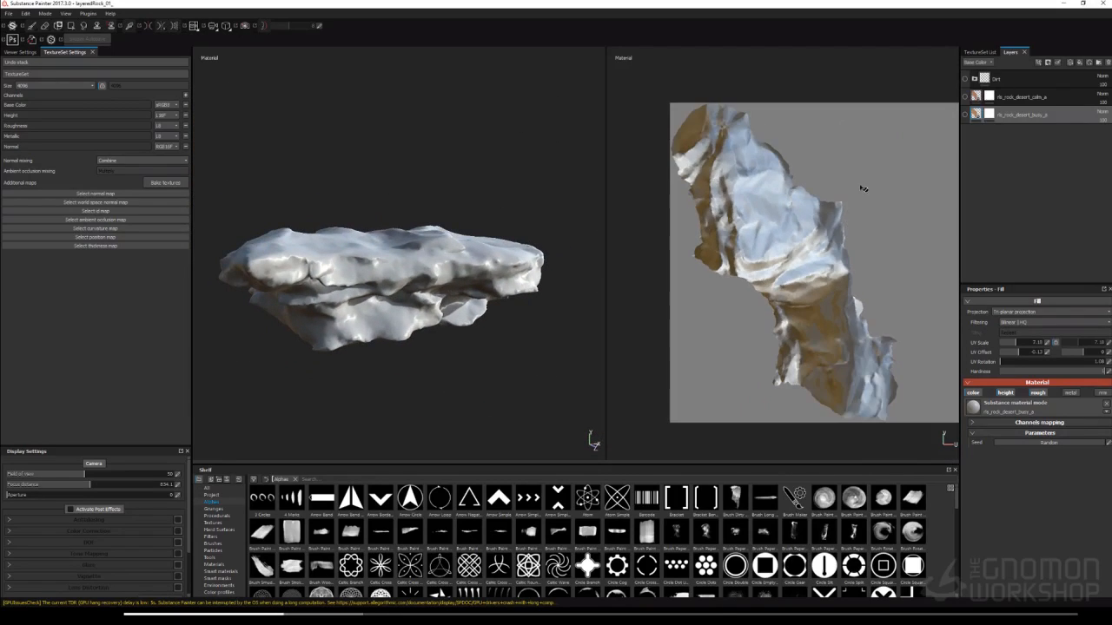
scroll(836, 233, "down", 2)
left_click_drag(814, 256, 824, 218, "alt")
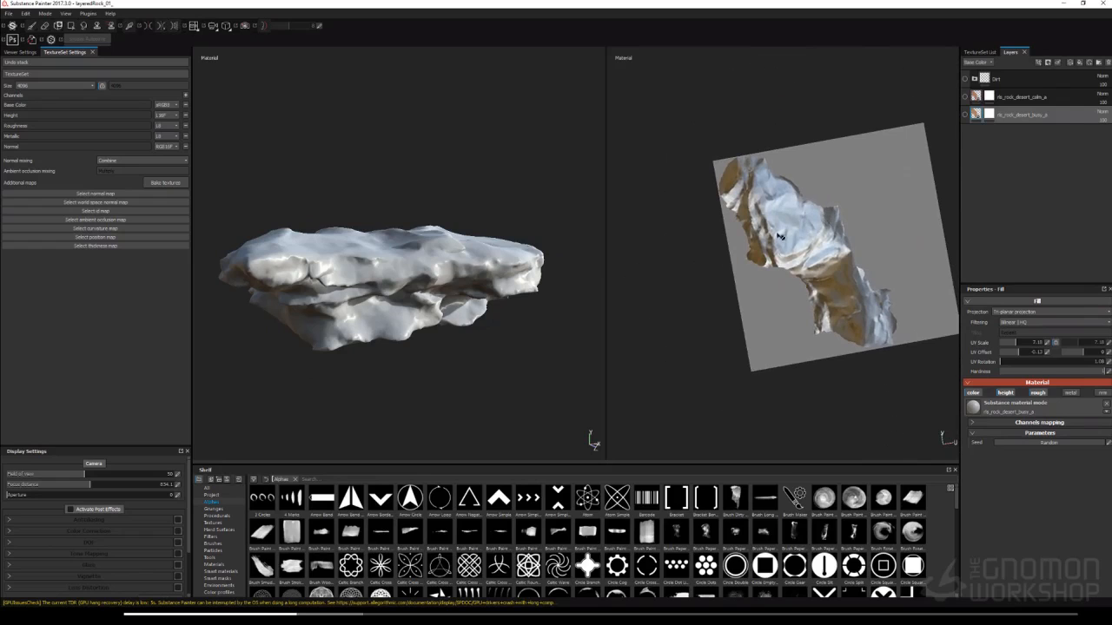
middle_click_drag(787, 254, 685, 273, "alt")
scroll(768, 213, "down", 1)
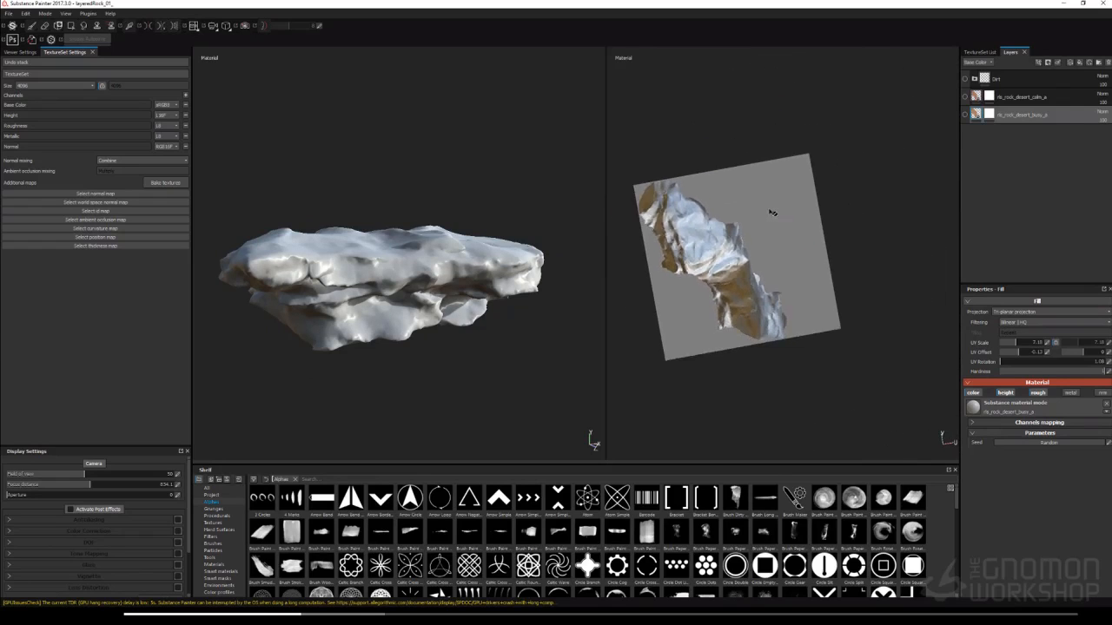
scroll(772, 212, "up", 2)
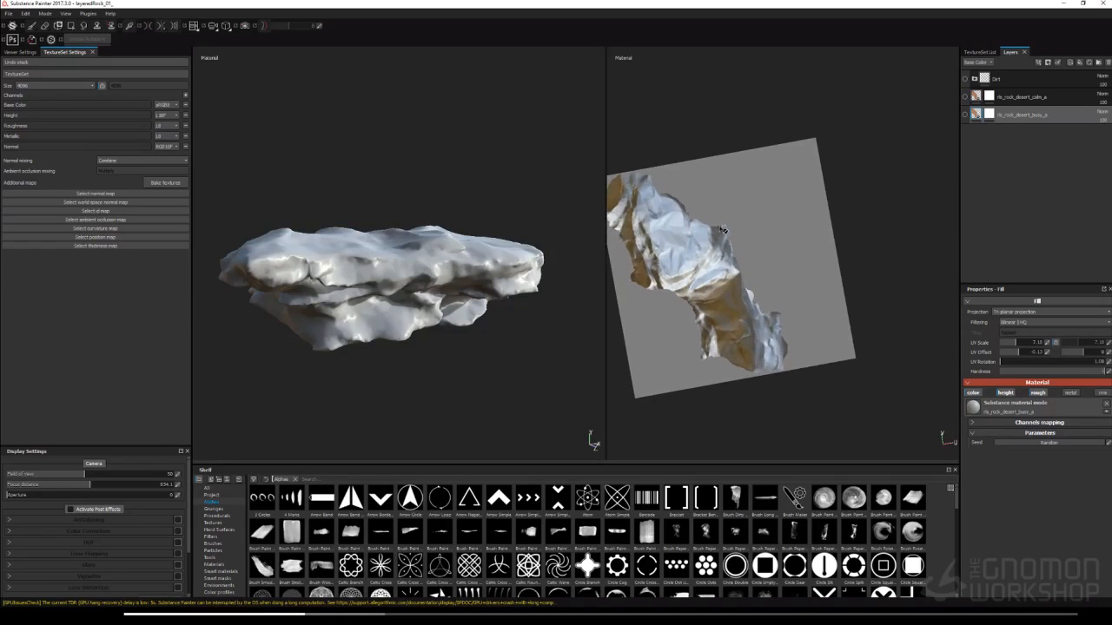
scroll(758, 206, "up", 1)
scroll(759, 212, "up", 3)
scroll(759, 214, "down", 1)
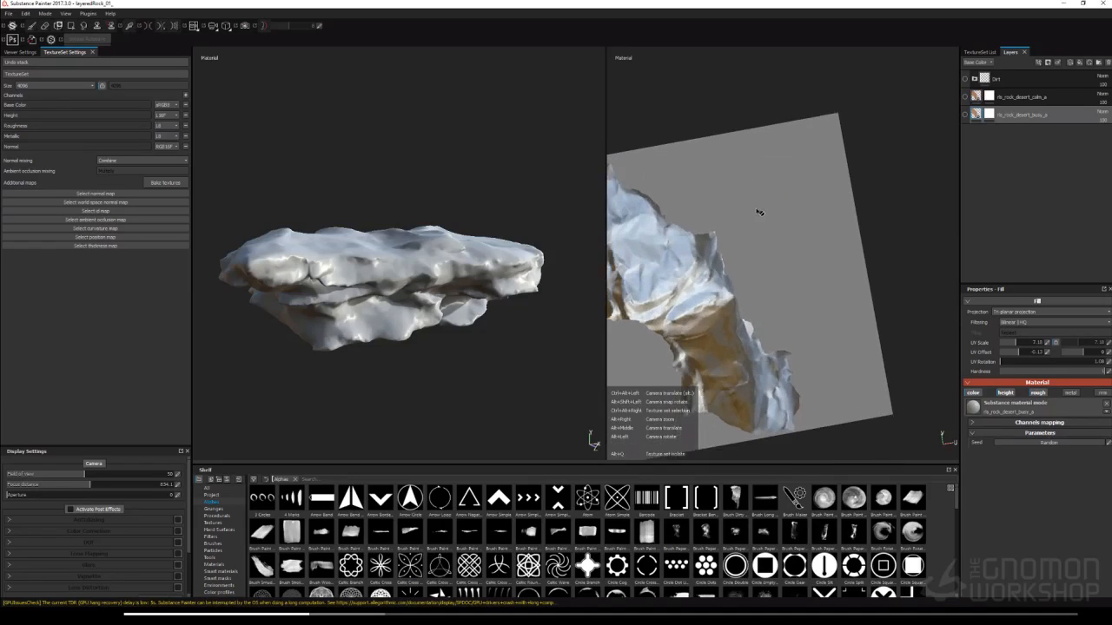
mouse_move(759, 214)
right_mouse_down("alt")
mouse_move(757, 256)
mouse_move(753, 228)
right_mouse_up("alt")
mouse_move(754, 228)
left_mouse_down("alt")
mouse_move(741, 261)
mouse_move(747, 239)
left_mouse_up("alt")
middle_click_drag(740, 252, 815, 248, "alt")
left_click_drag(417, 319, 396, 272, "alt")
scroll(403, 293, "up", 3)
left_click(402, 290)
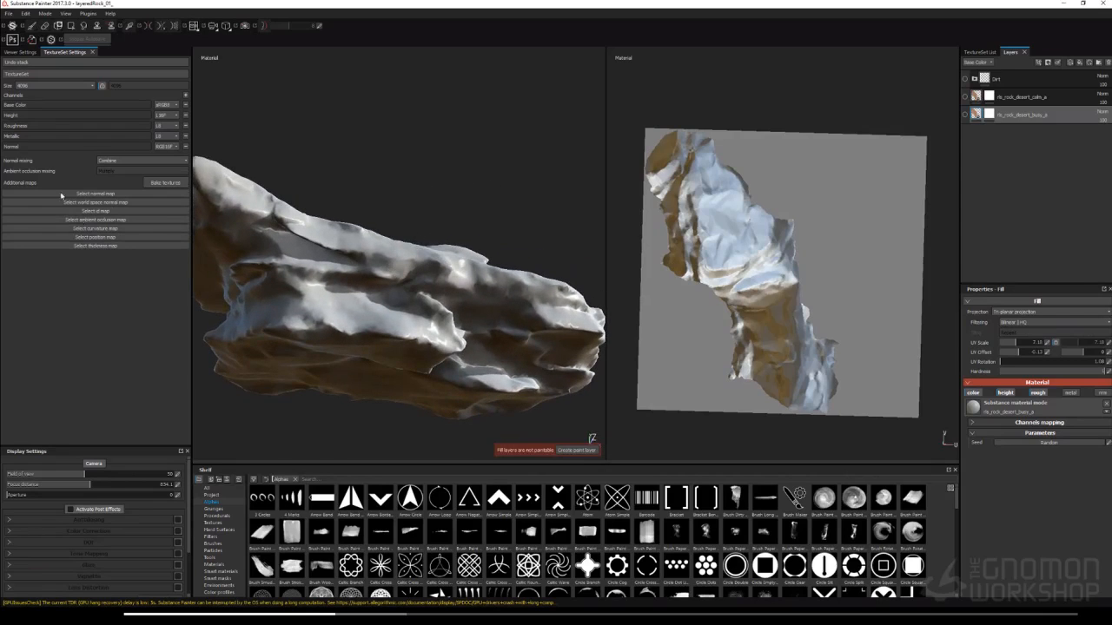
Check the path of the high-definition layered rock mesh and bake all additional maps, from Normal to Thickness, for defaultMat
left_click(165, 183)
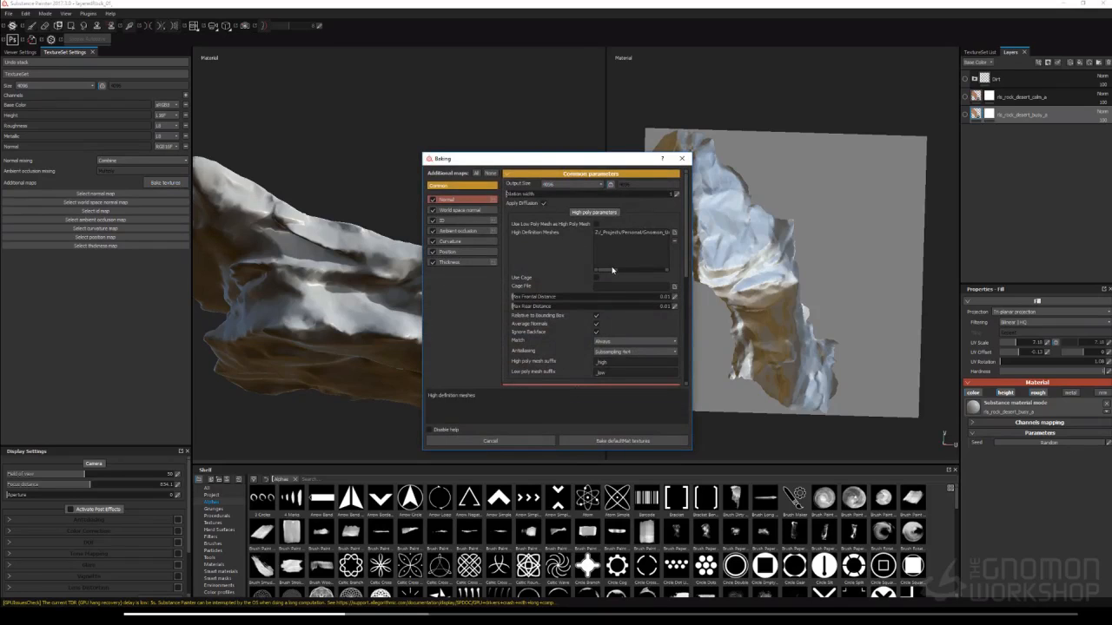
left_click_drag(612, 272, 669, 275)
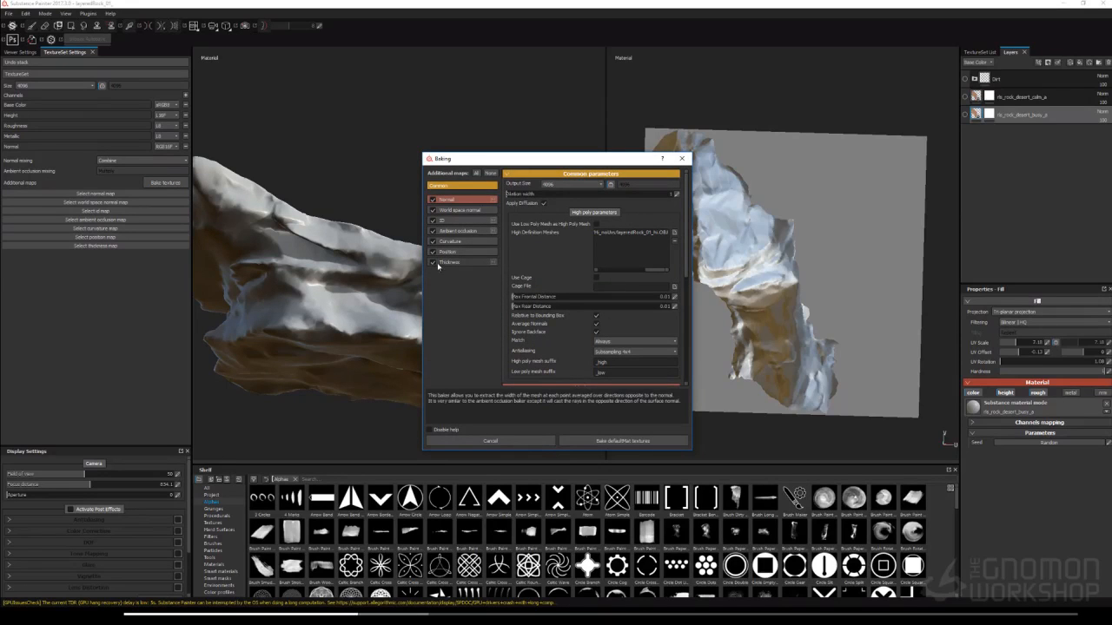
left_click(433, 263)
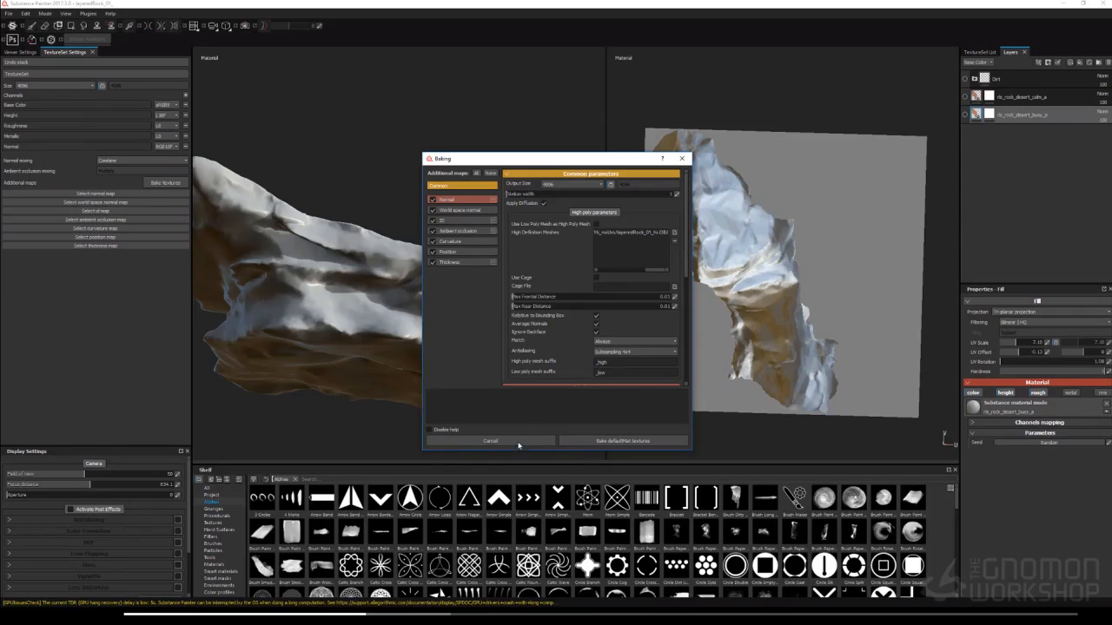
left_click(622, 442)
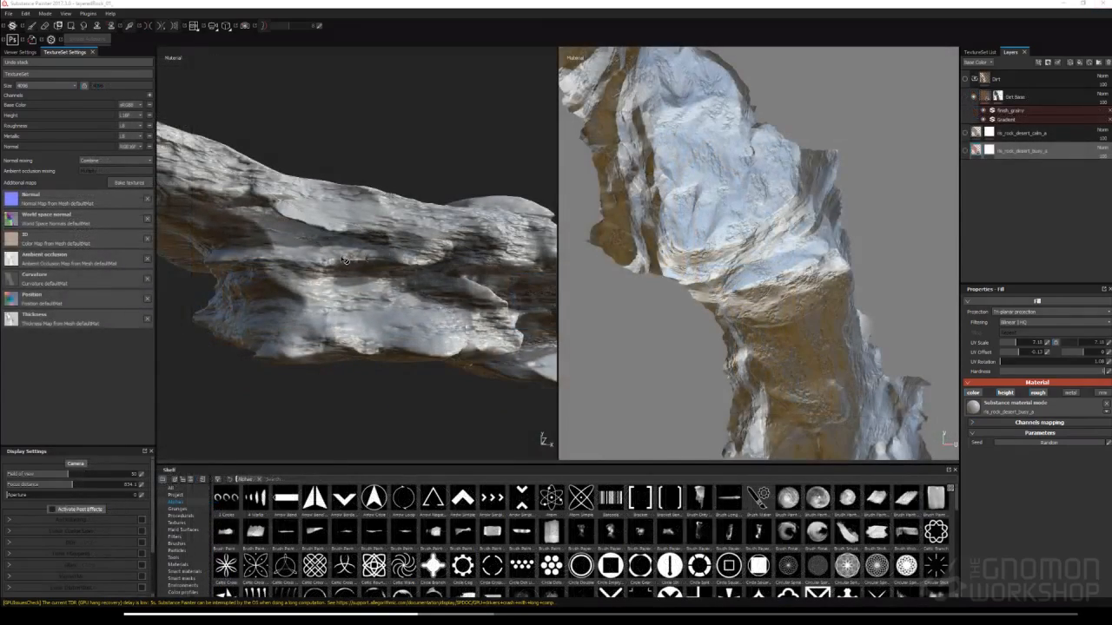
Inspect the baked rock from several angles, cycling through its single channels and returning to the full material view
left_click_drag(345, 260, 352, 294, "alt")
scroll(352, 295, "down", 2)
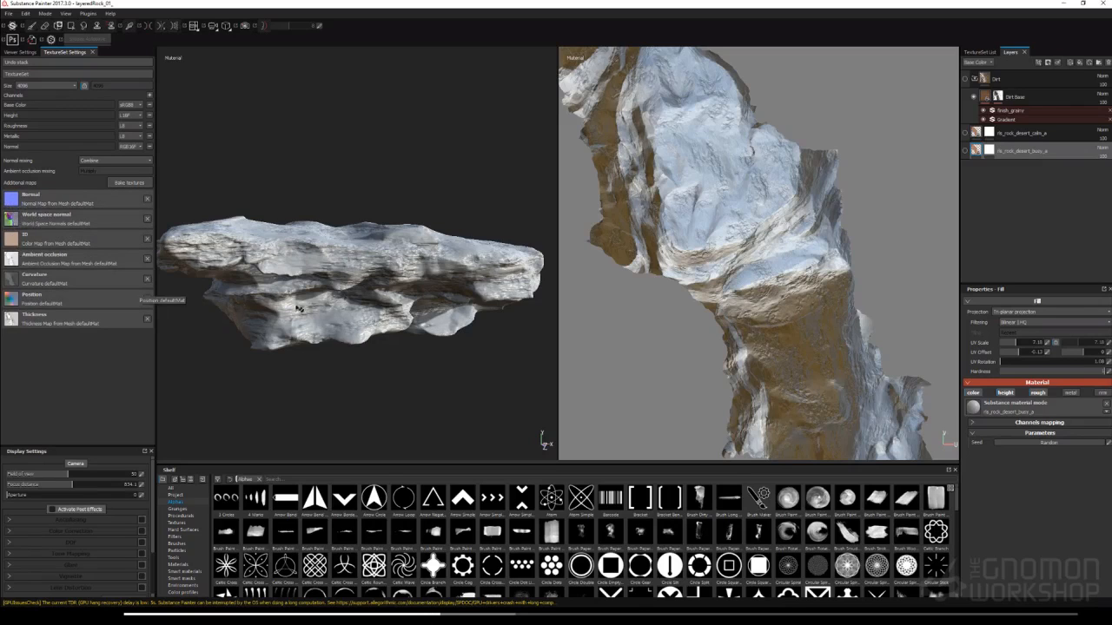
left_click_drag(363, 290, 358, 289, "alt")
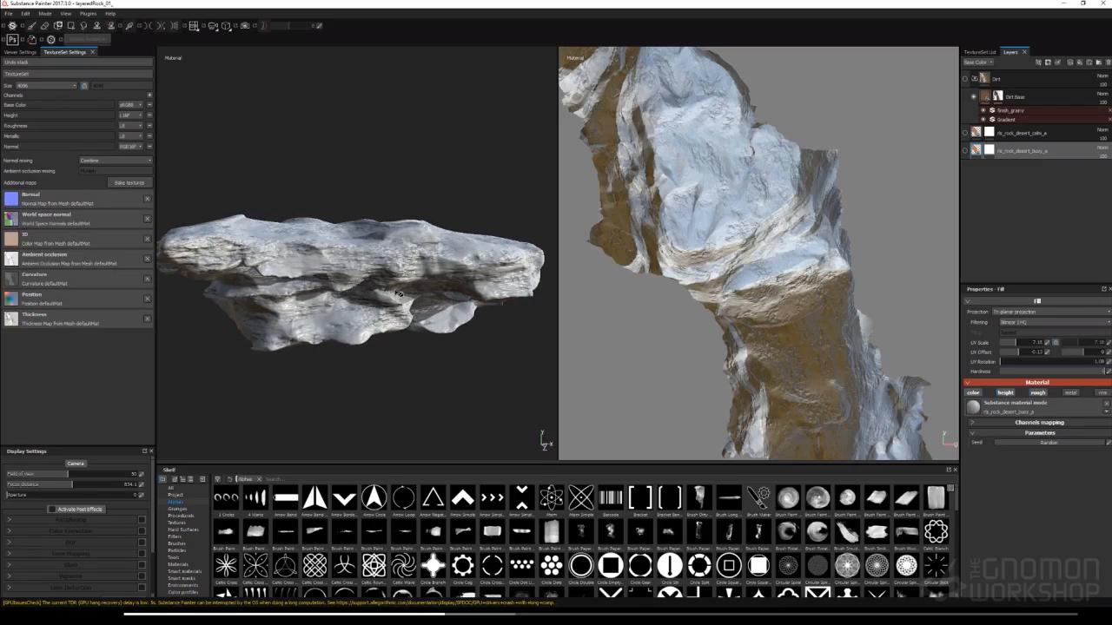
key("c")
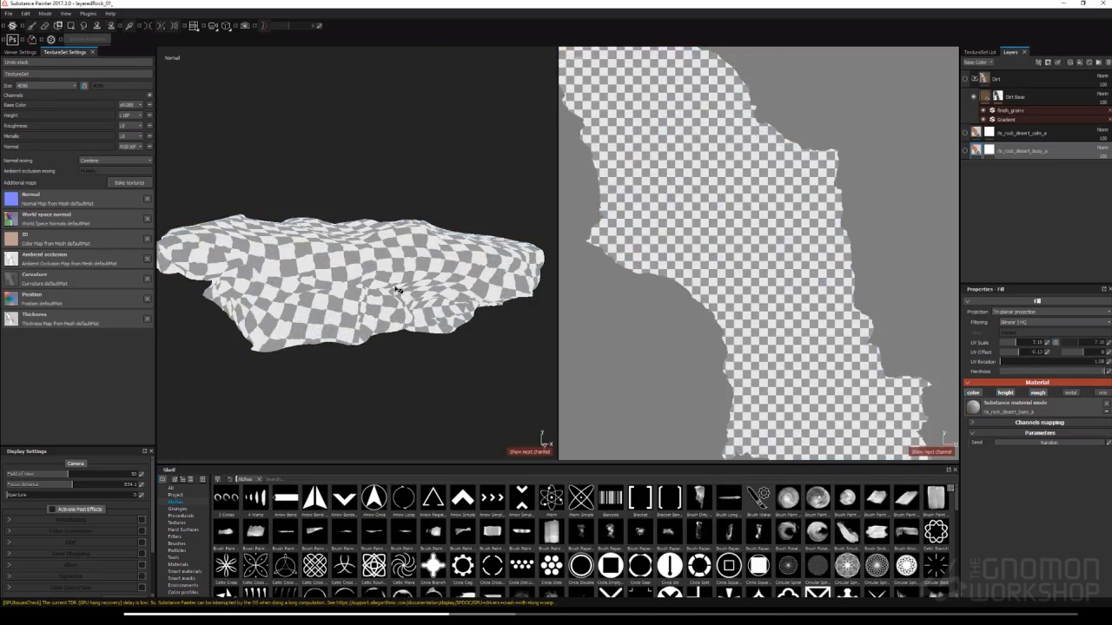
key("c")
key("c")
key("c")
key("m")
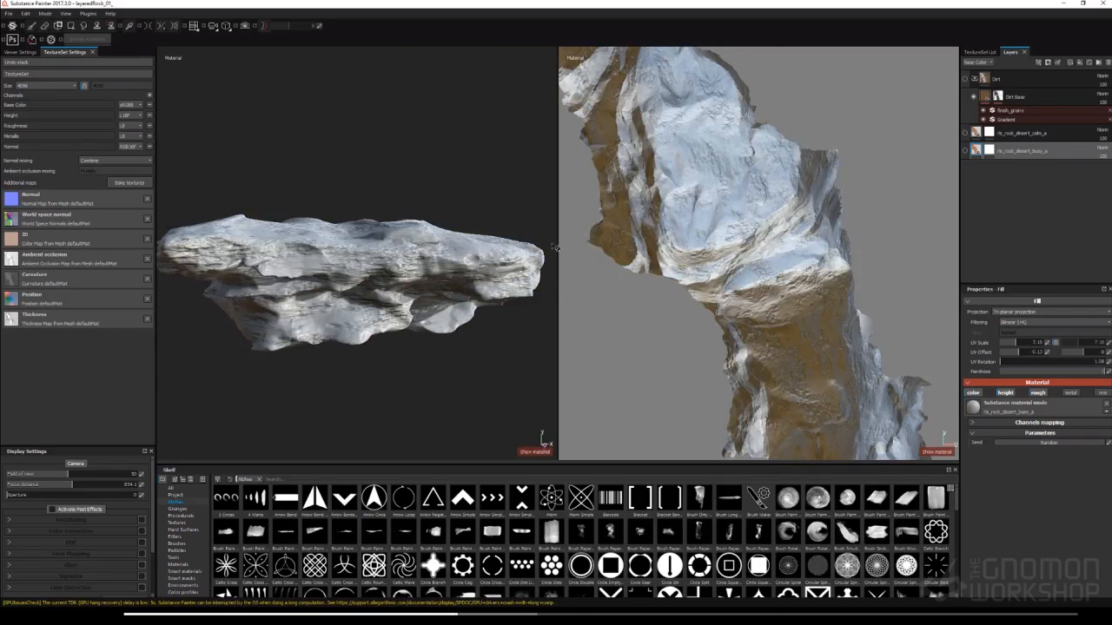
left_click_drag(502, 270, 459, 254, "alt")
right_click_drag(375, 307, 426, 262, "alt")
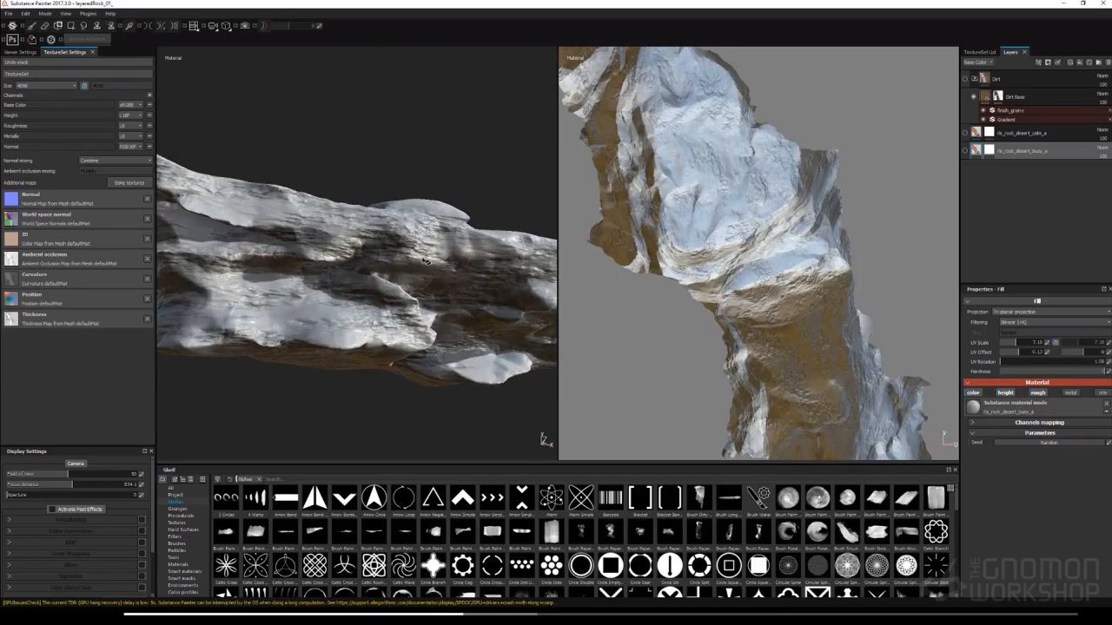
Make the desert_busy_a fill layer visible and lower its UV scale to about 3.5
left_click(964, 151)
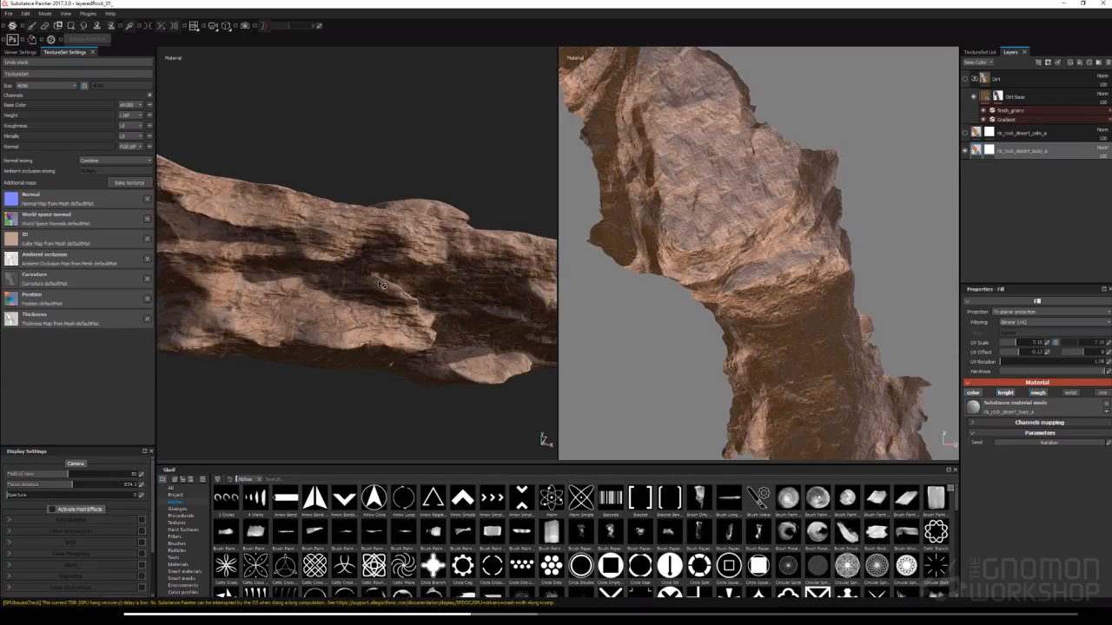
mouse_move(370, 276)
left_mouse_down("alt")
mouse_move(391, 280)
mouse_move(354, 267)
left_mouse_up("alt")
mouse_move(354, 268)
right_mouse_down("alt")
mouse_move(317, 304)
mouse_move(360, 265)
right_mouse_up("alt")
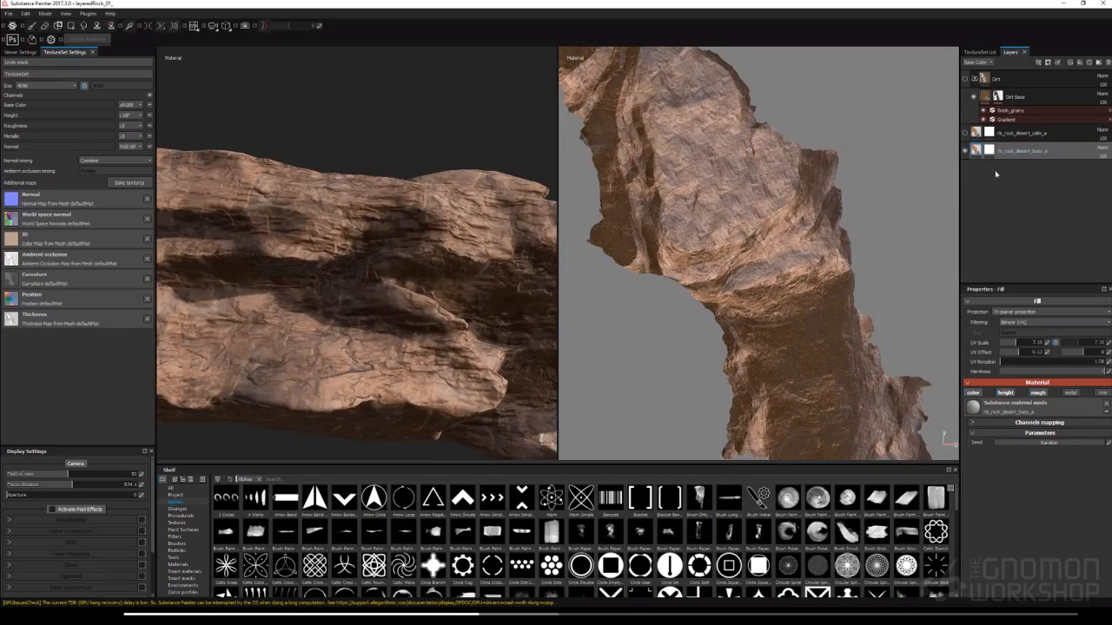
mouse_move(784, 245)
right_mouse_down("alt")
mouse_move(743, 286)
mouse_move(780, 250)
right_mouse_up("alt")
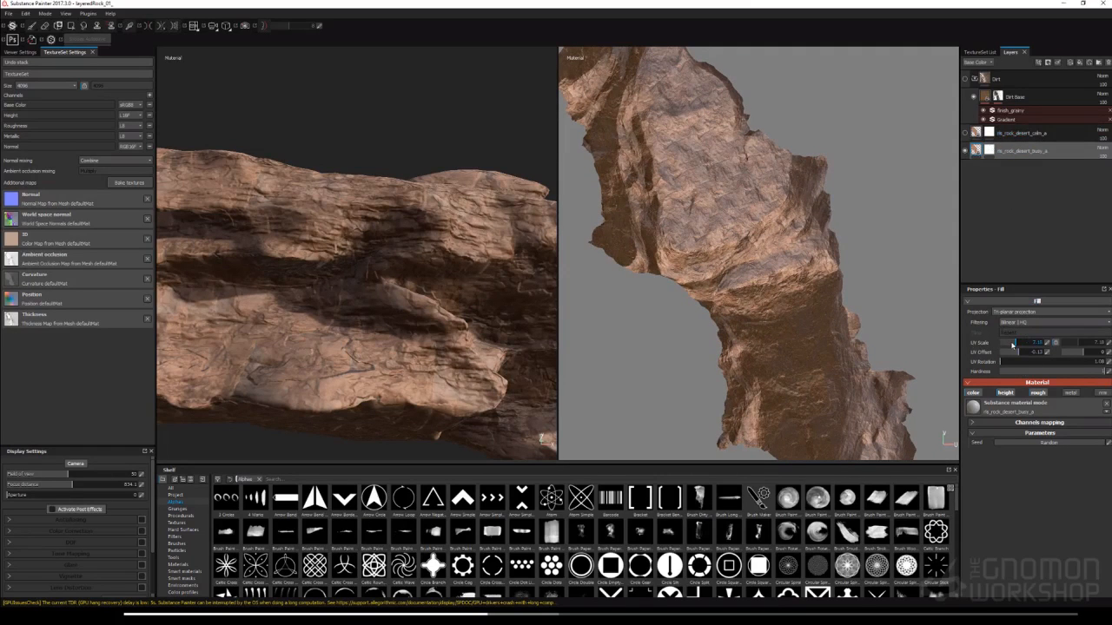
left_click_drag(1015, 346, 1012, 345)
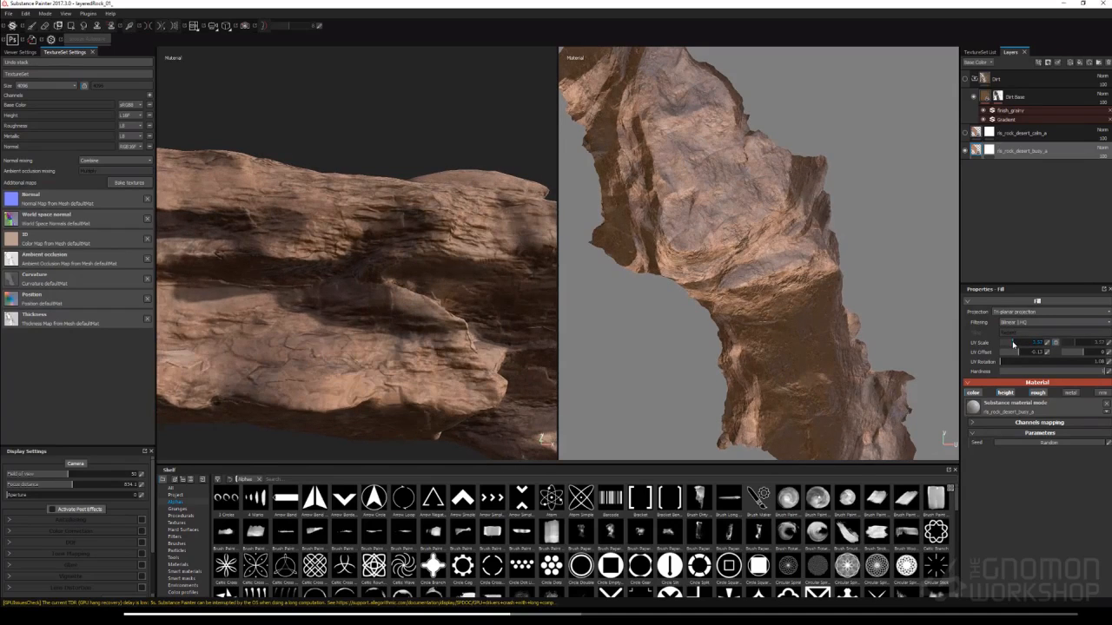
Set the layer stack to the Height channel, and compare the desert_busy_a layer with its color, height and rough channels off and on
left_click(976, 63)
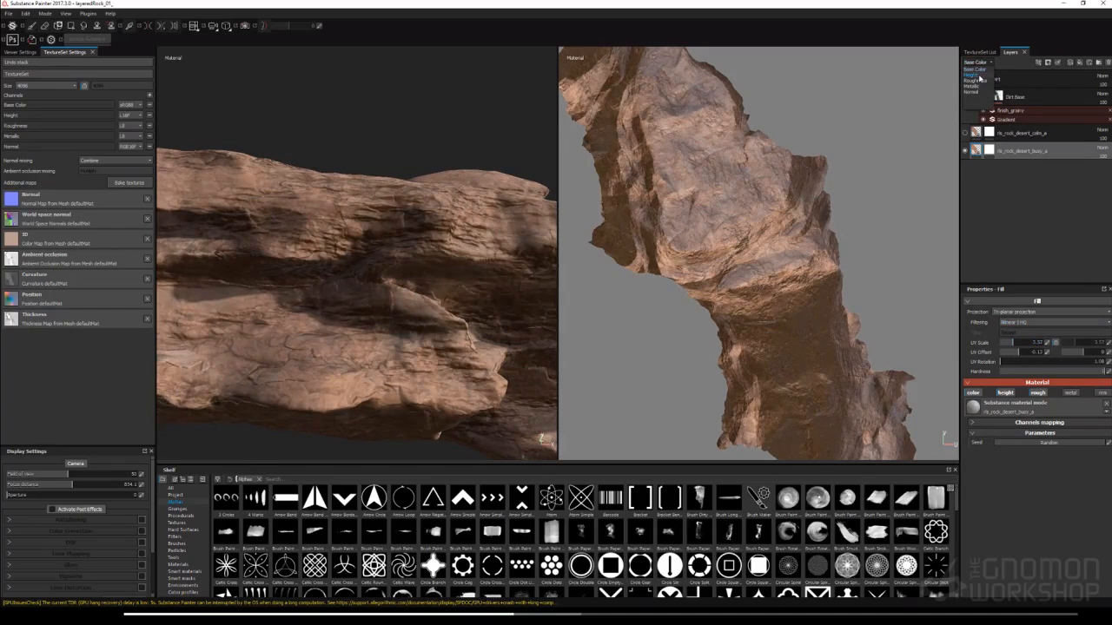
left_click(980, 78)
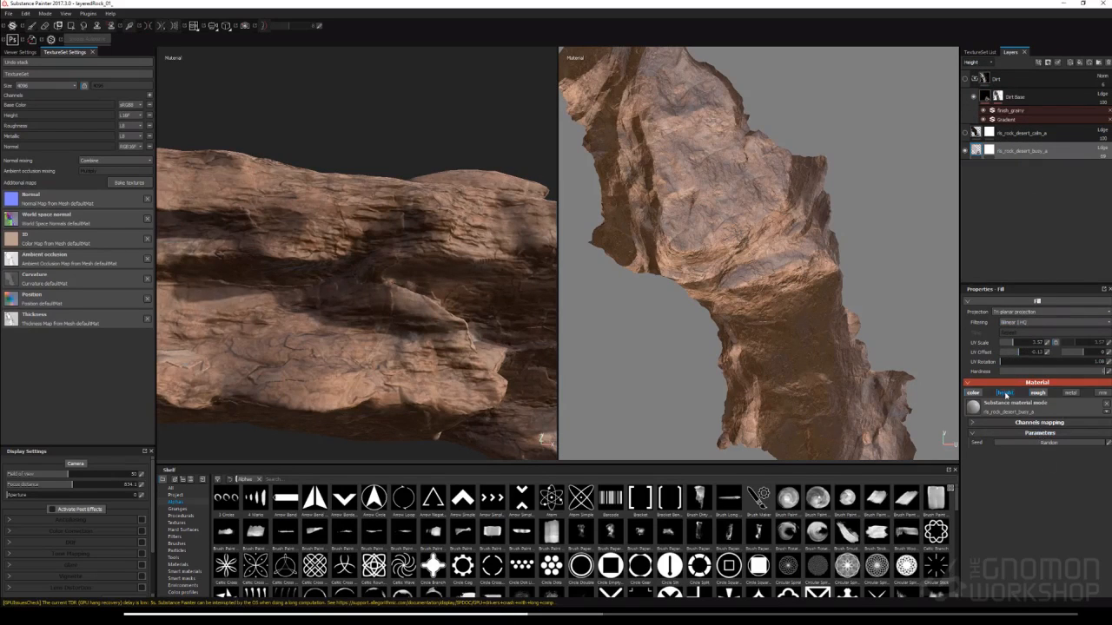
left_click(1037, 395)
left_click(1005, 395)
left_click(976, 393)
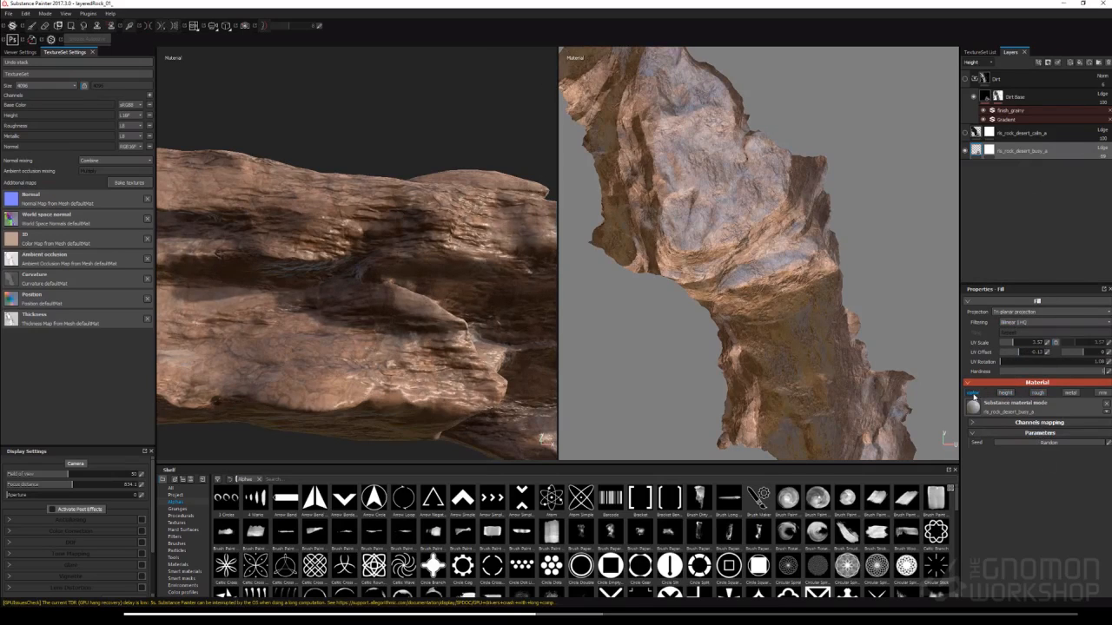
left_click(976, 393)
left_click(1007, 394)
left_click(1038, 394)
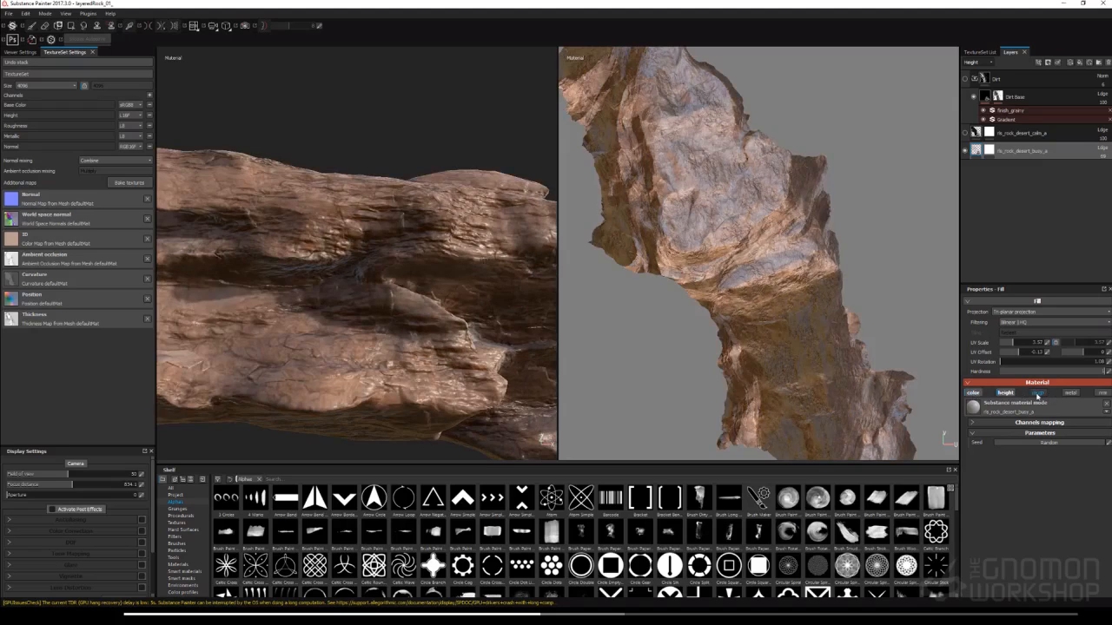
Preview the desert_calm_a layer over the busy one, selecting it and hiding it again
left_click(966, 133)
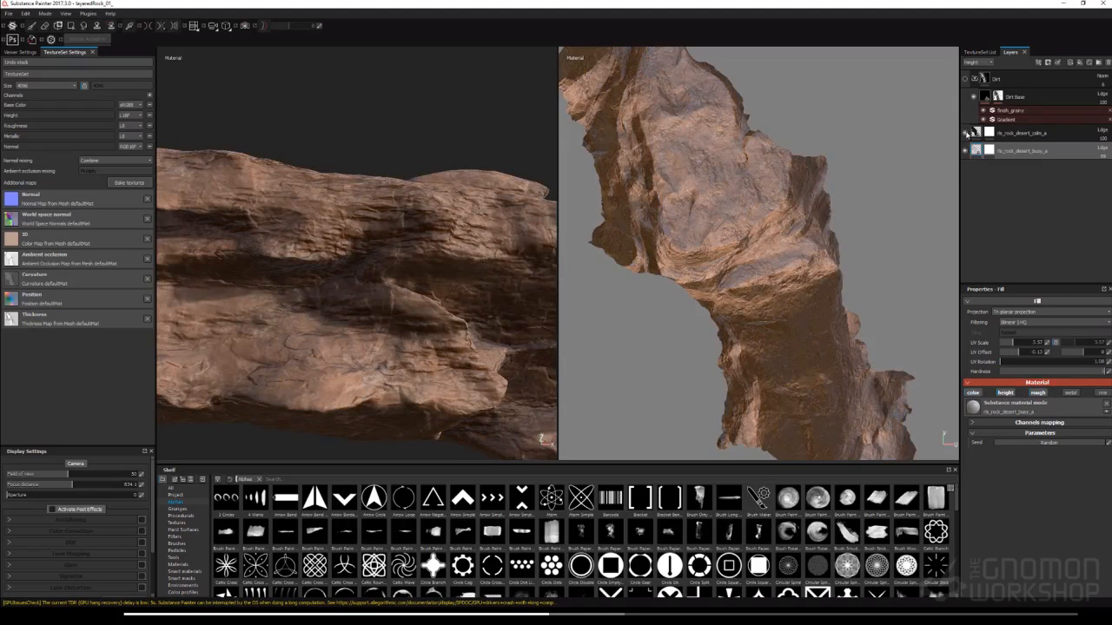
left_click(1025, 137)
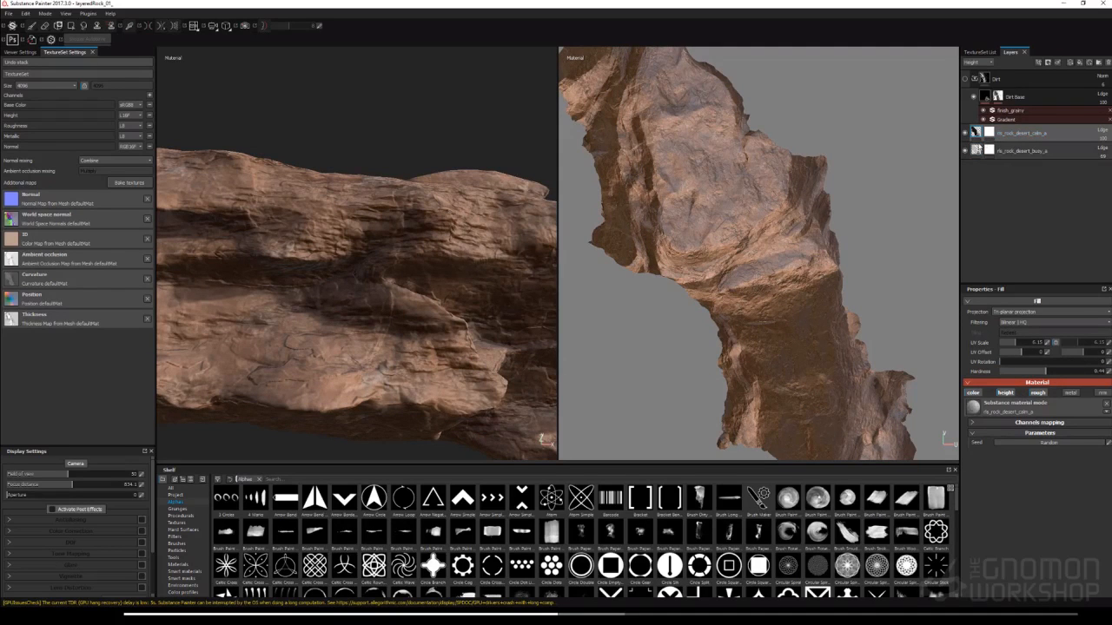
left_click(965, 133)
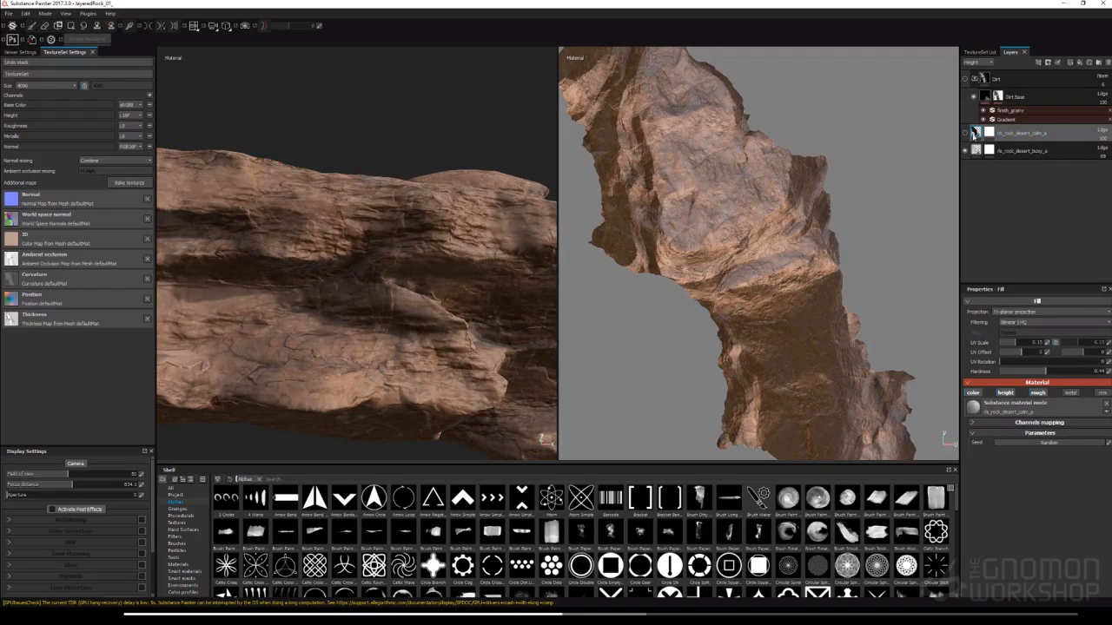
Set the layer stack to the Normal channel and turn on the normal channel of the desert_busy_a layer
left_click_drag(374, 244, 409, 263, "alt")
right_click_drag(408, 264, 416, 297, "alt")
left_click_drag(415, 297, 422, 325, "alt")
right_click_drag(422, 326, 338, 152, "alt")
left_click_drag(338, 152, 408, 178, "alt")
middle_click_drag(409, 178, 317, 221, "alt")
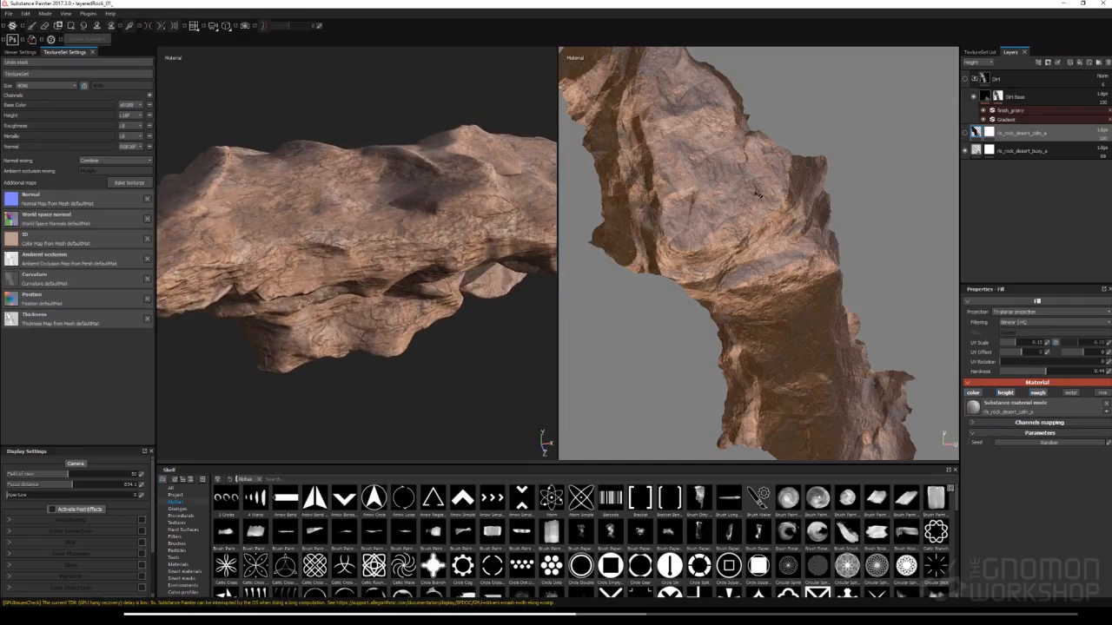
left_click(975, 61)
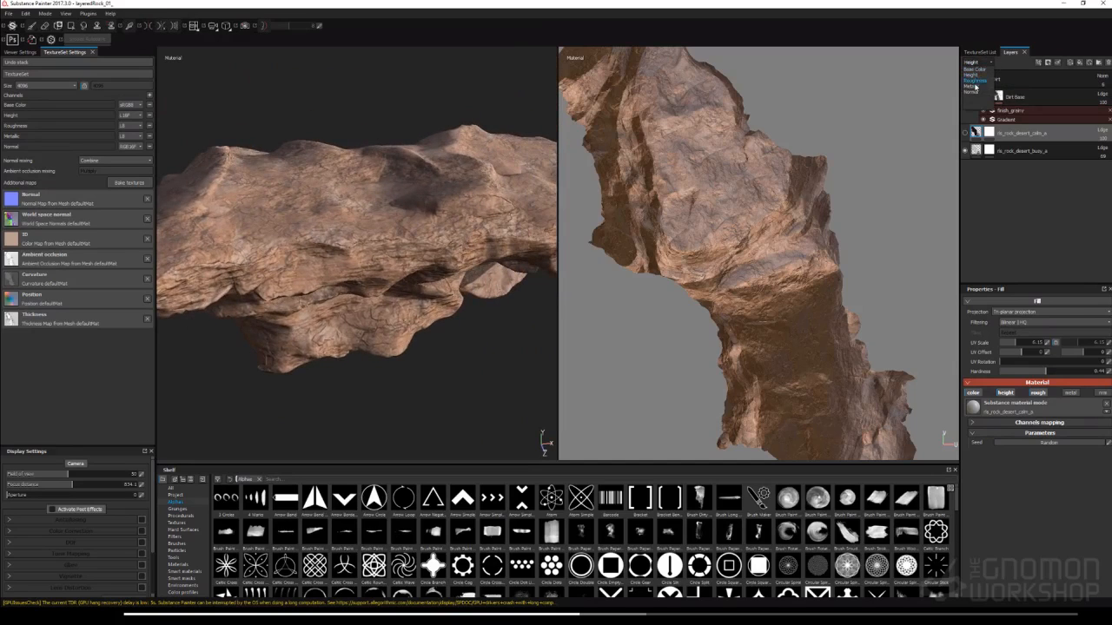
left_click(971, 91)
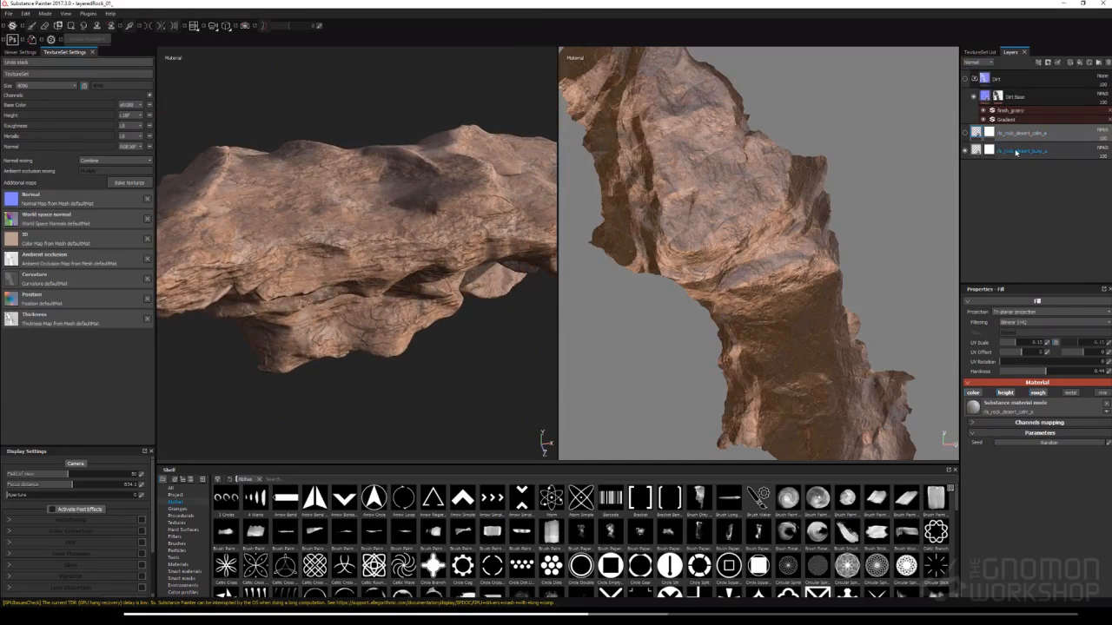
left_click(1016, 152)
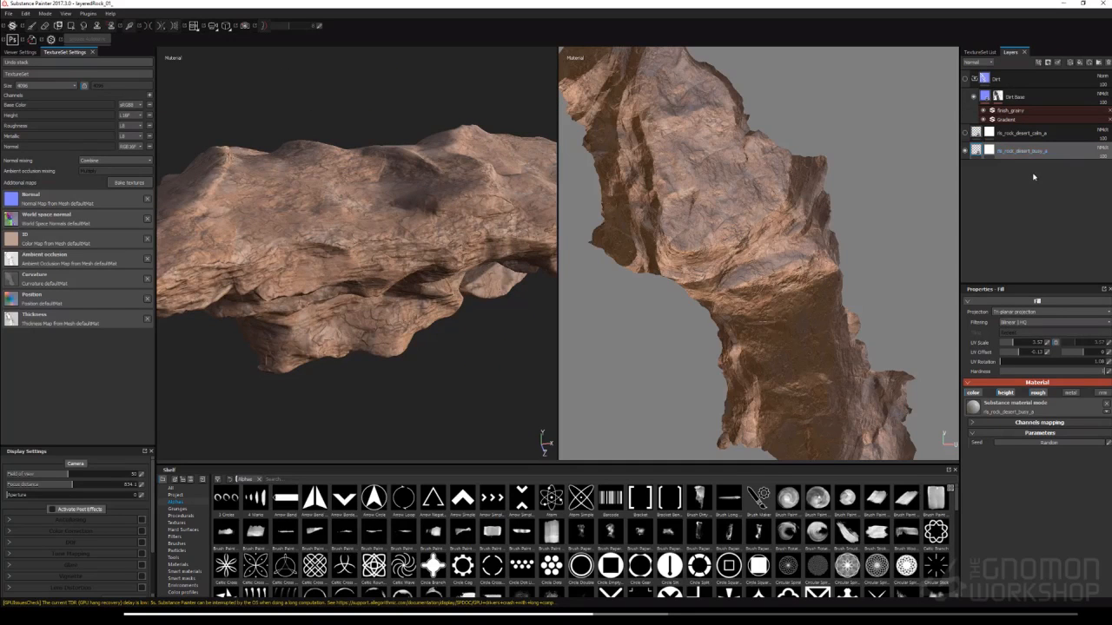
left_click_drag(386, 235, 362, 222, "alt")
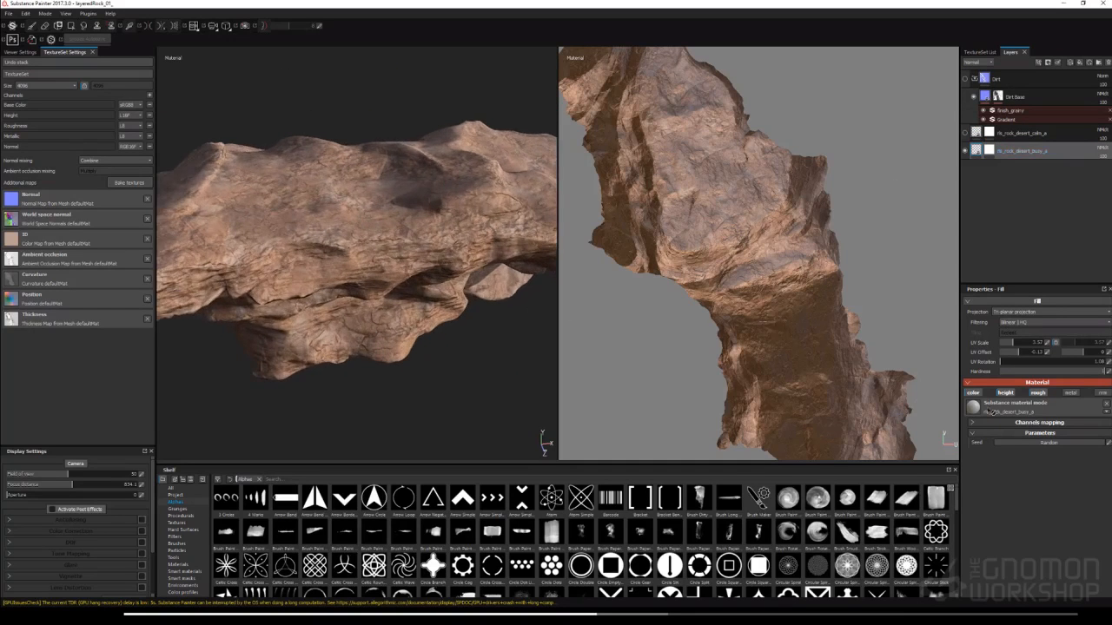
left_click(1102, 392)
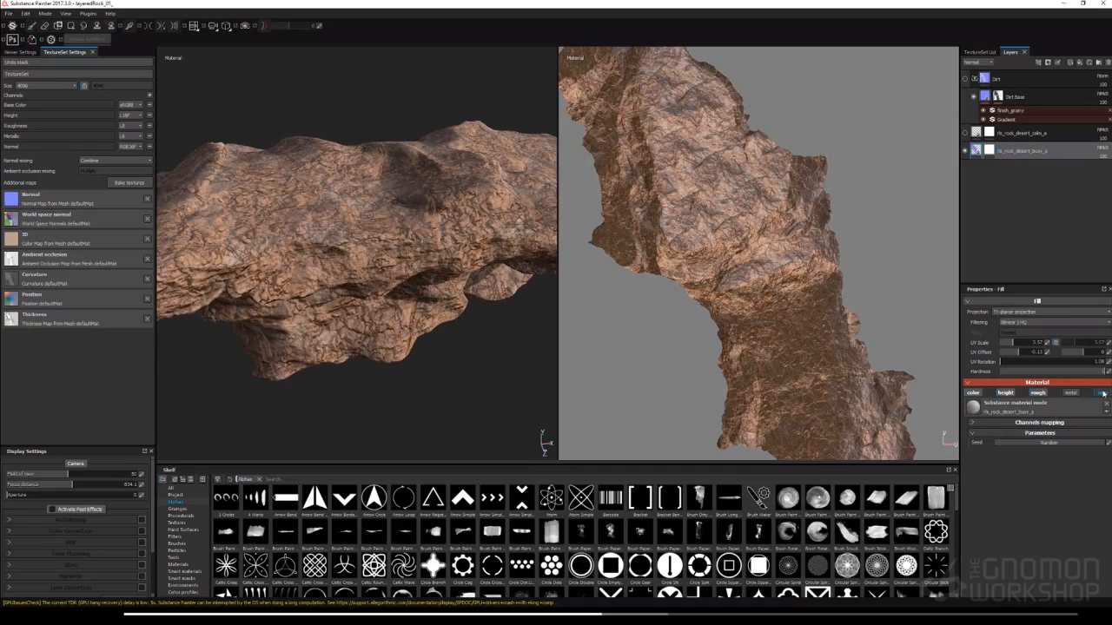
Lower the desert_busy_a layer's opacity in the Normal channel to about 18
left_click_drag(429, 286, 386, 233, "alt")
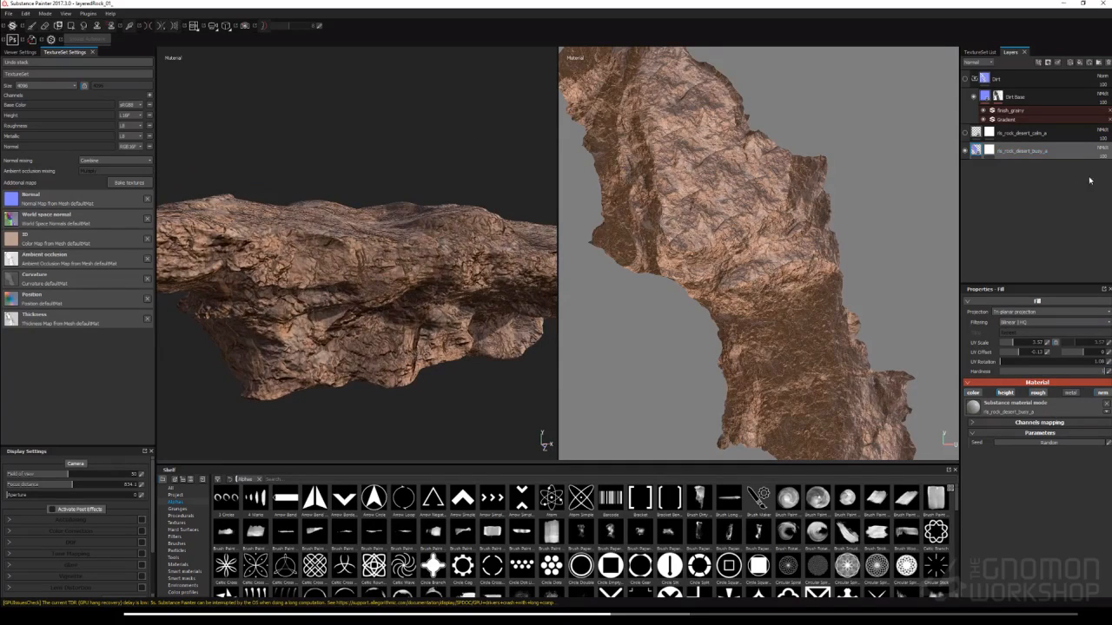
left_click(1107, 158)
mouse_move(1099, 169)
left_mouse_down()
mouse_move(1068, 172)
mouse_move(1102, 170)
mouse_move(1083, 175)
left_mouse_up()
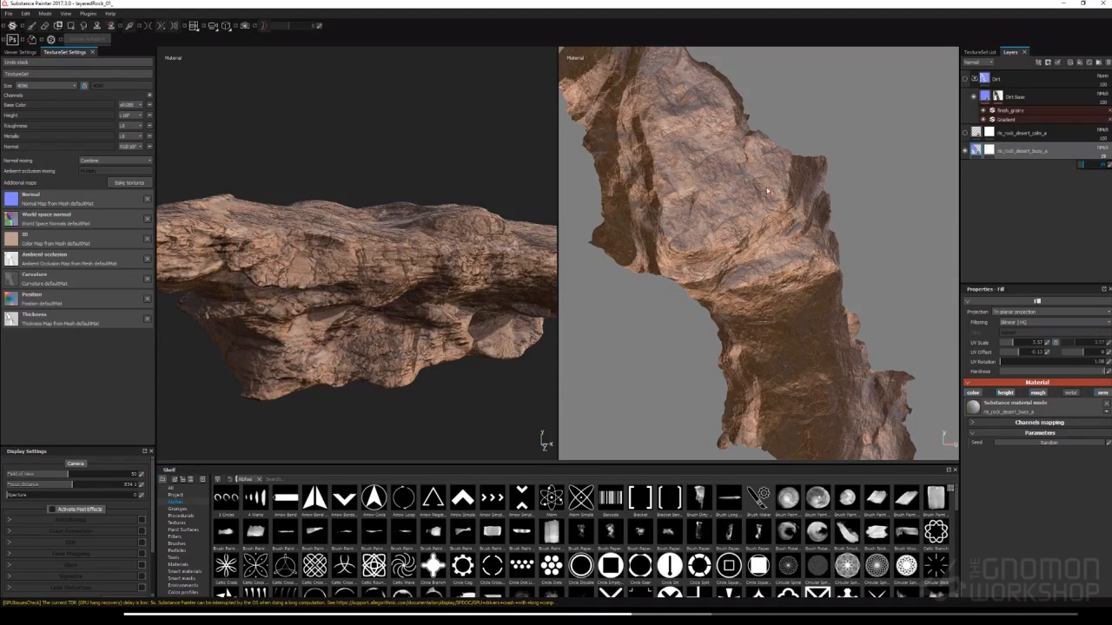
left_click_drag(459, 295, 432, 296, "alt")
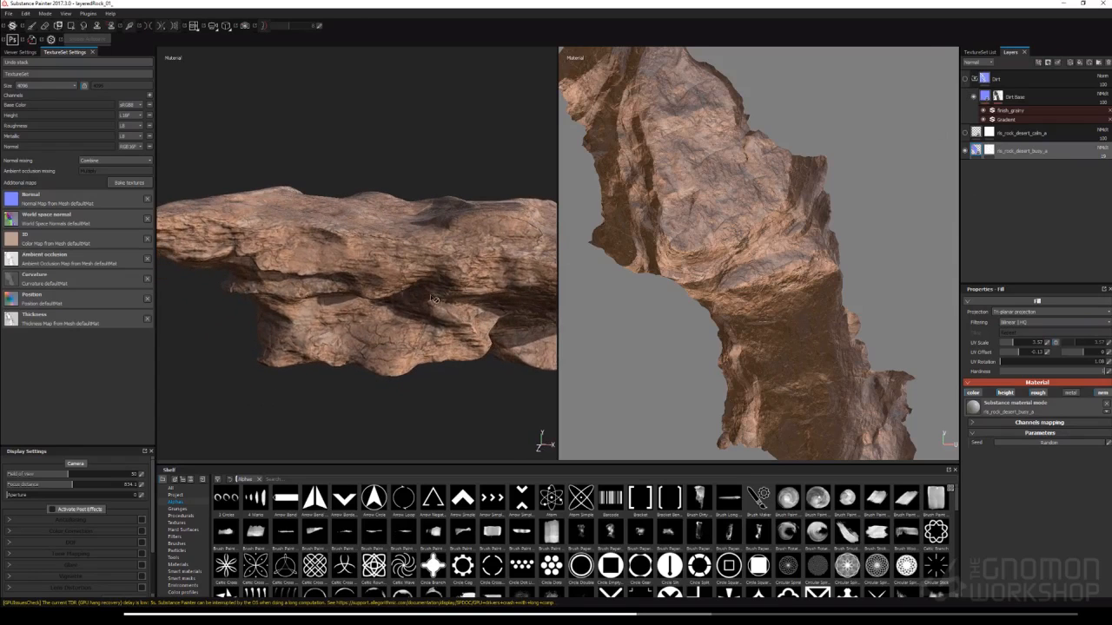
Turn off the normal channel of the desert_busy_a layer and check the cracked rock surface
left_click(1102, 393)
left_click_drag(323, 270, 328, 218, "alt")
scroll(382, 279, "down", 1)
scroll(381, 279, "up", 2)
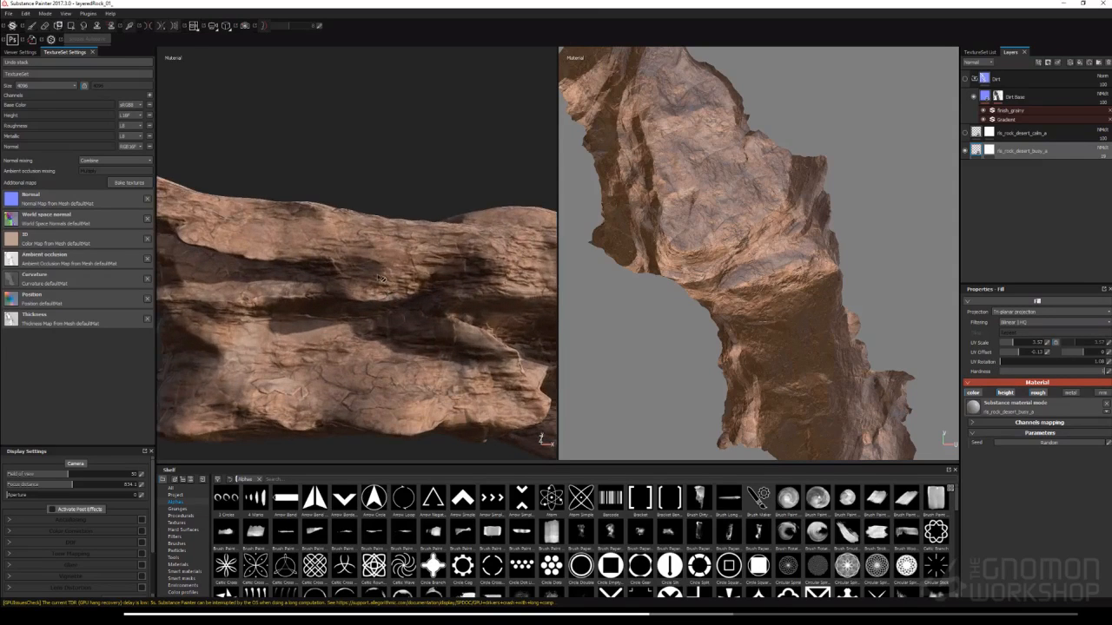
Set the layer stack to the Base Color channel and make the Dirt folder visible on the rock
left_click(973, 62)
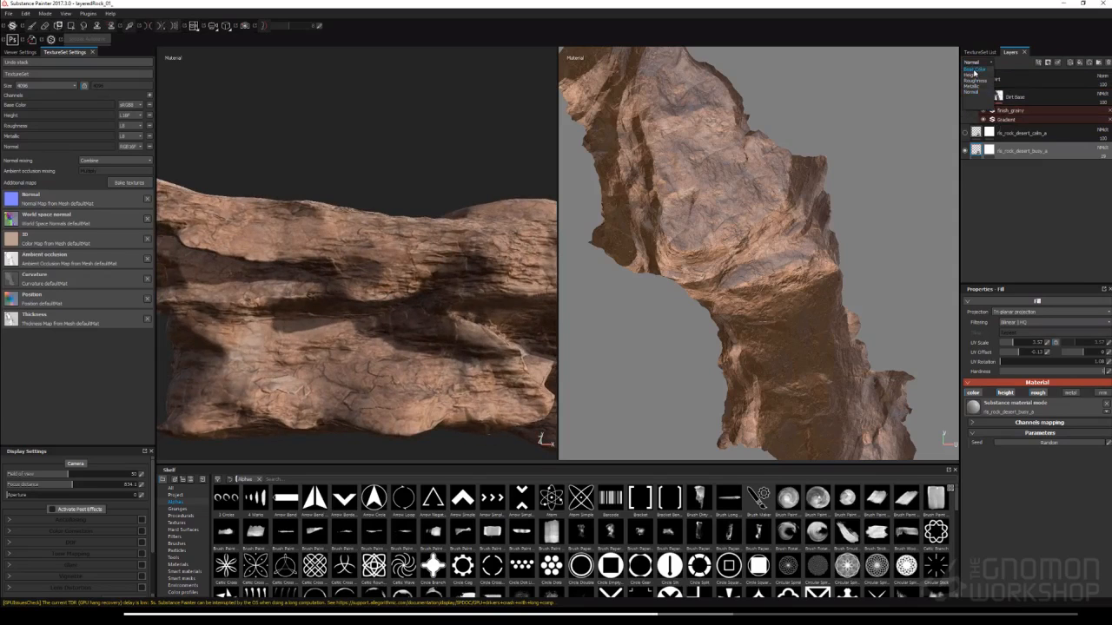
left_click(971, 73)
left_click(966, 79)
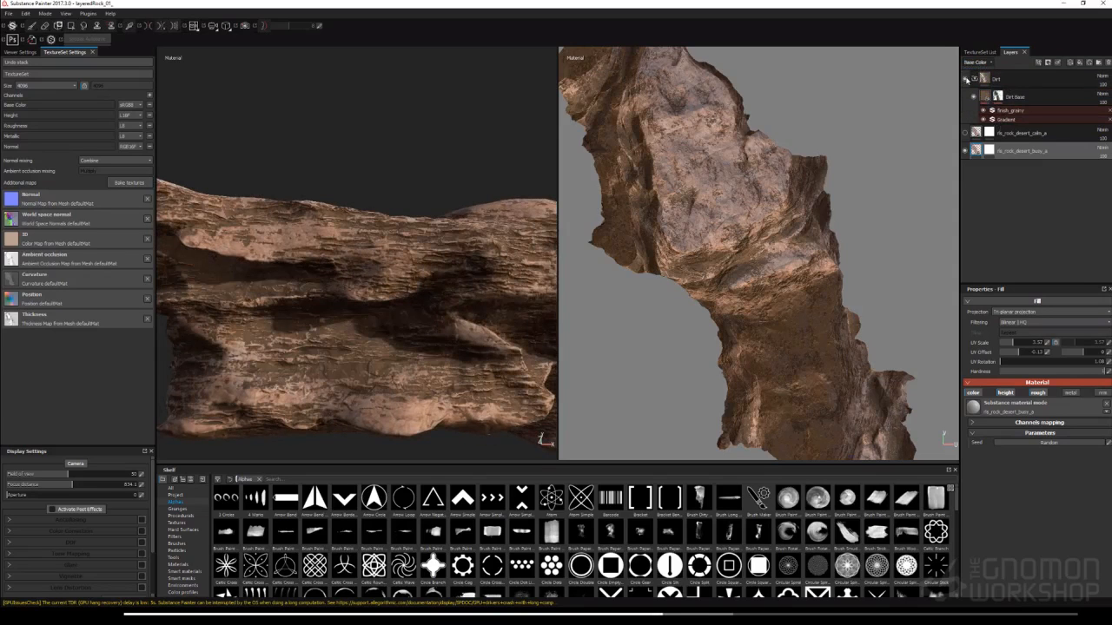
left_click_drag(500, 230, 425, 212, "alt")
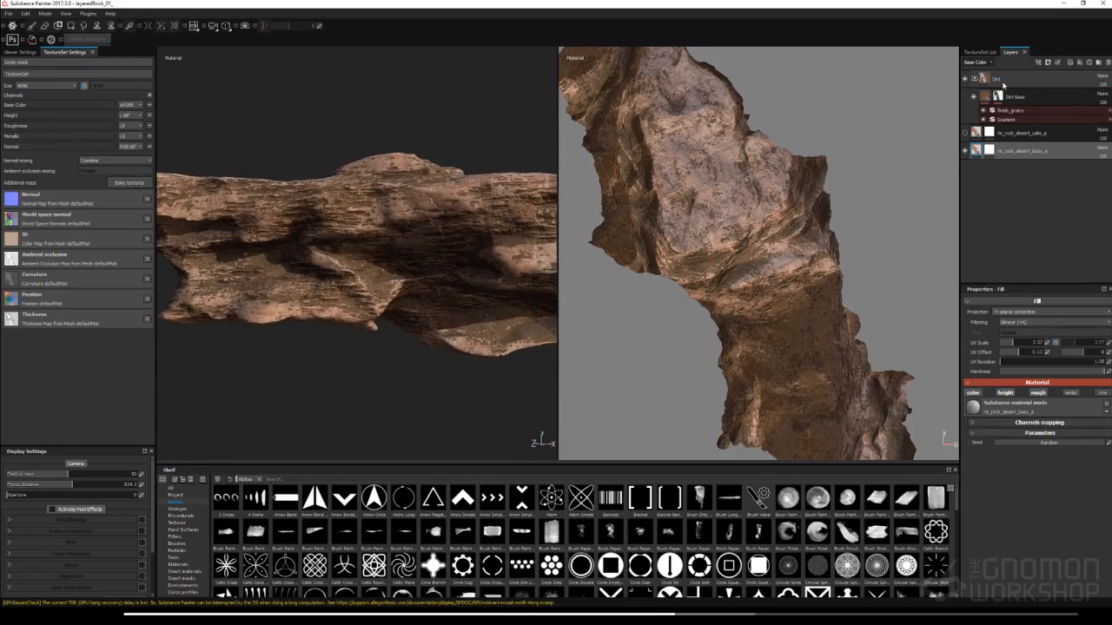
Open the mask generator of the Dirt Base layer and raise its Global Balance to about 0.74
double_click(1004, 84)
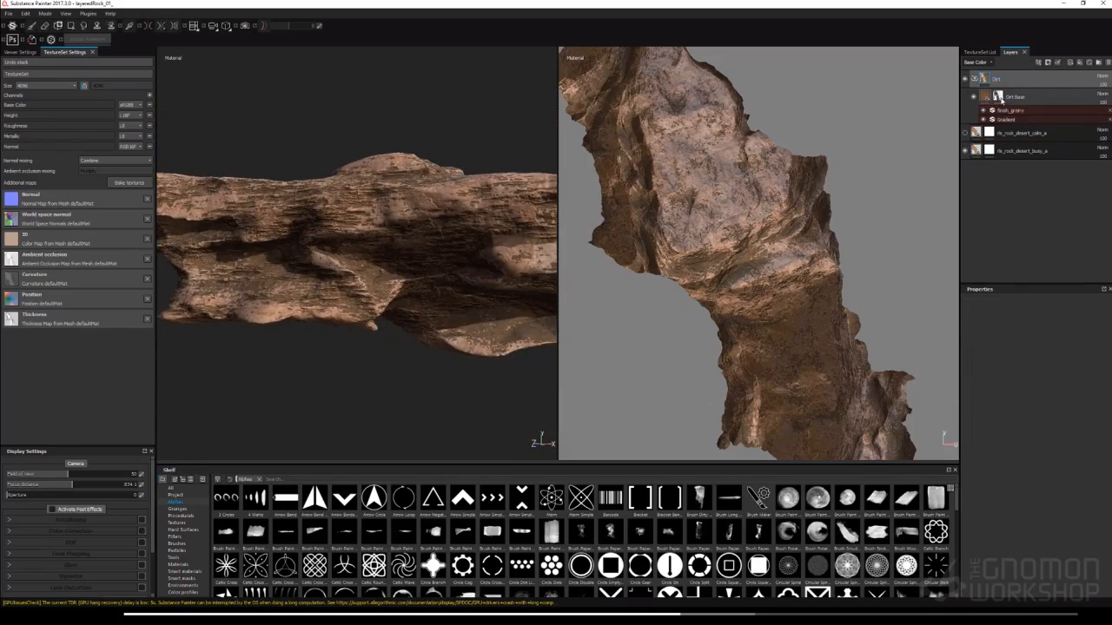
left_click(997, 97)
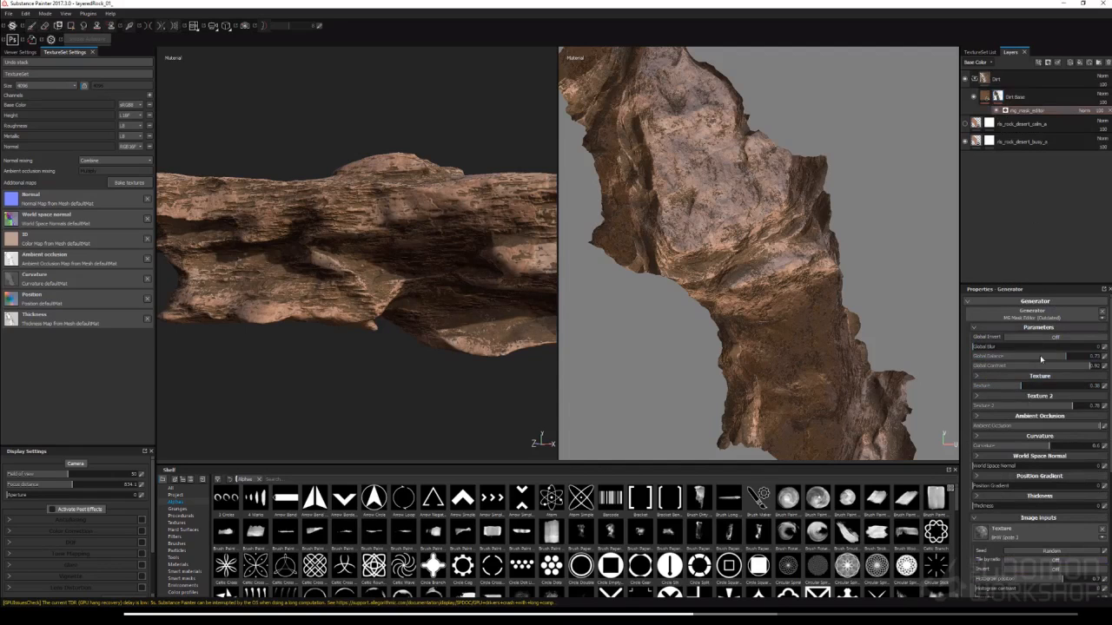
left_click_drag(1042, 357, 1081, 369)
Find the Dirt smart material in the shelf, and compare the rock with the Dirt folder hidden and shown
left_click(185, 571)
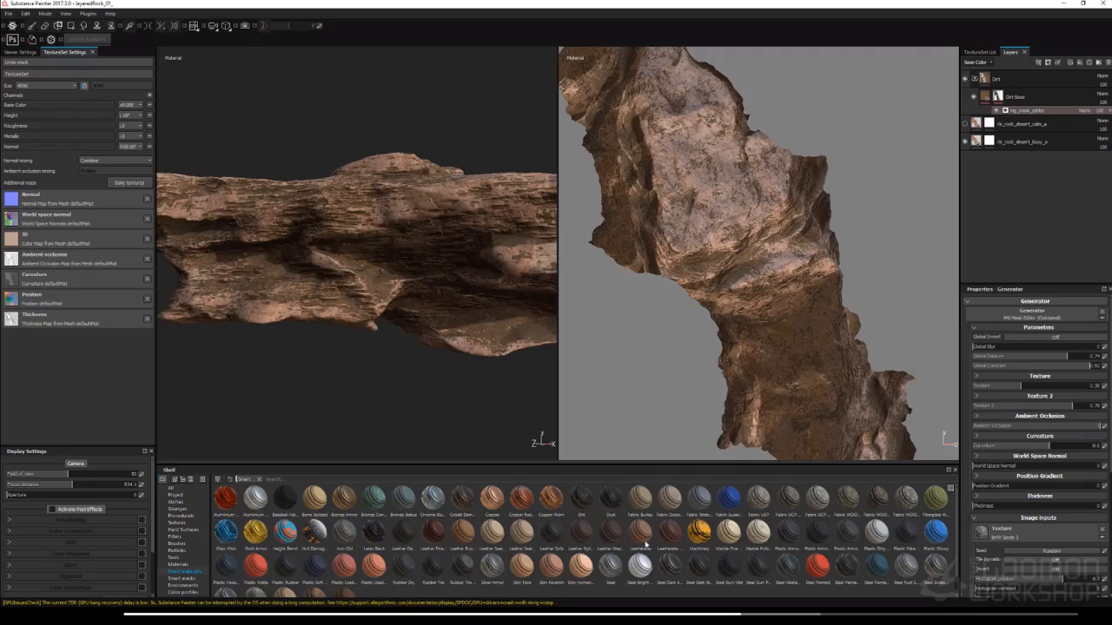
left_click(584, 500)
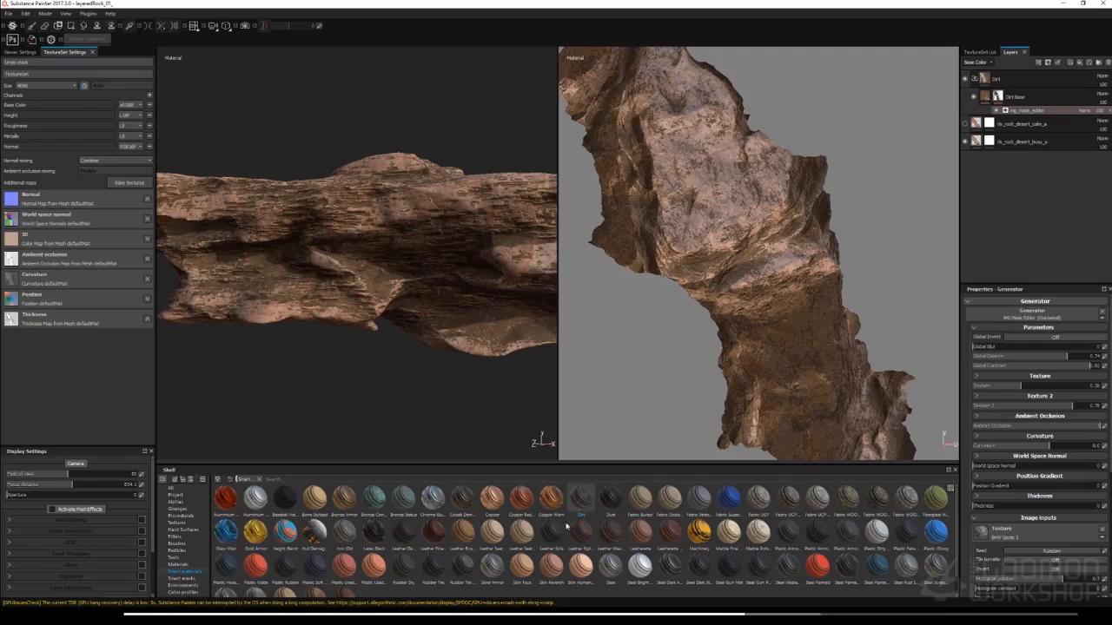
left_click(1019, 96)
left_click(1011, 80)
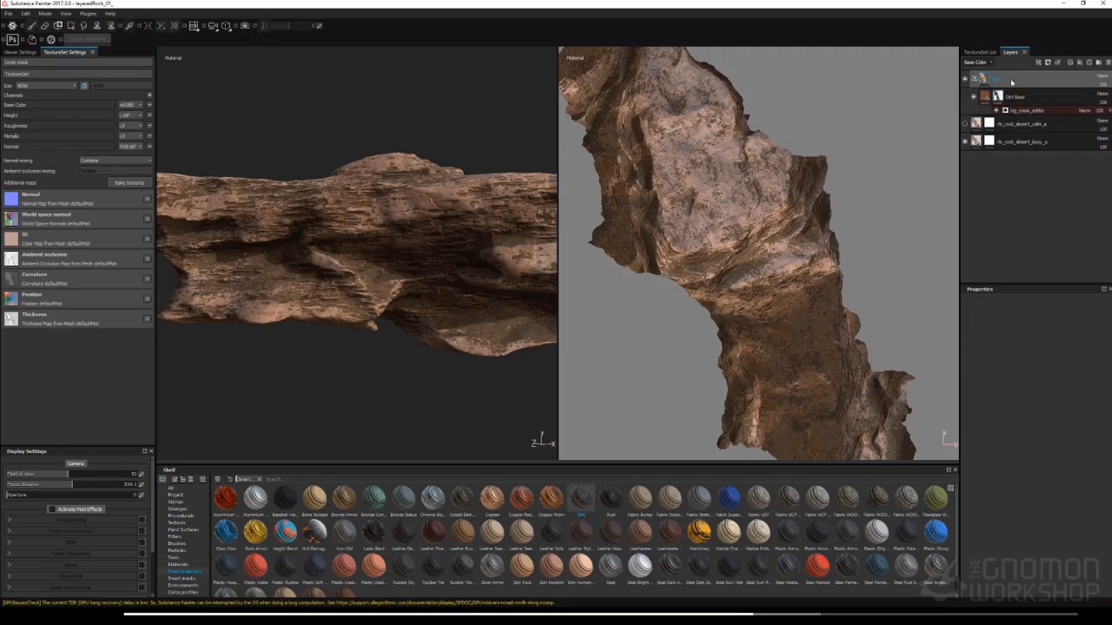
left_click(964, 80)
left_click(964, 80)
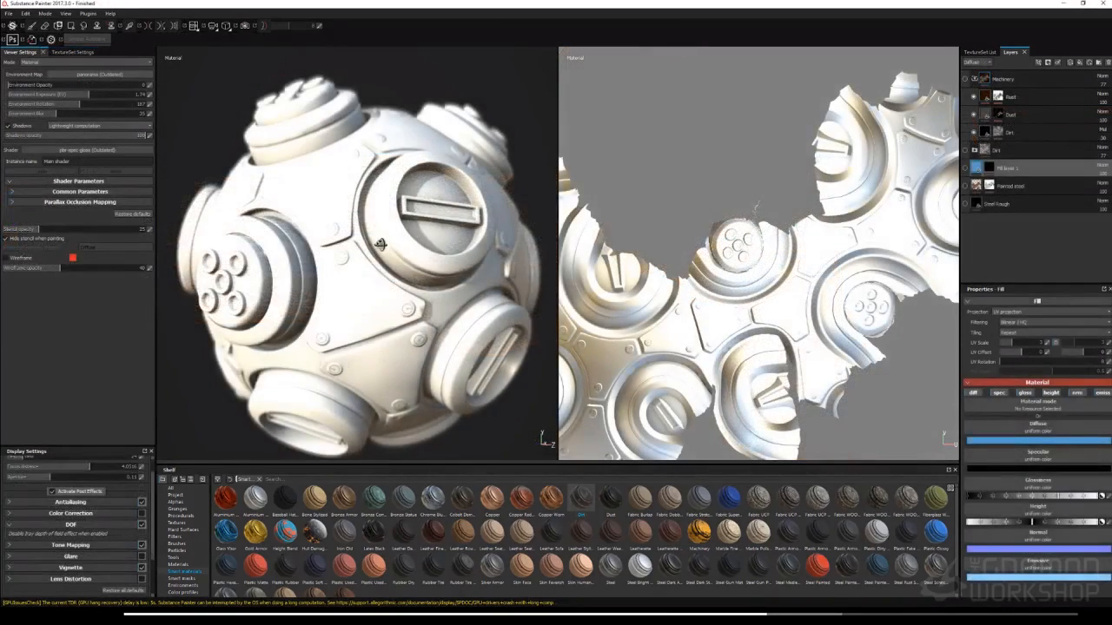
Make the Steel Rough layer of the machinery sphere visible and examine its metal surface up close and from several sides
mouse_move(382, 244)
left_mouse_down("alt")
mouse_move(413, 235)
mouse_move(426, 183)
mouse_move(353, 164)
mouse_move(390, 200)
mouse_move(374, 236)
left_mouse_up("alt")
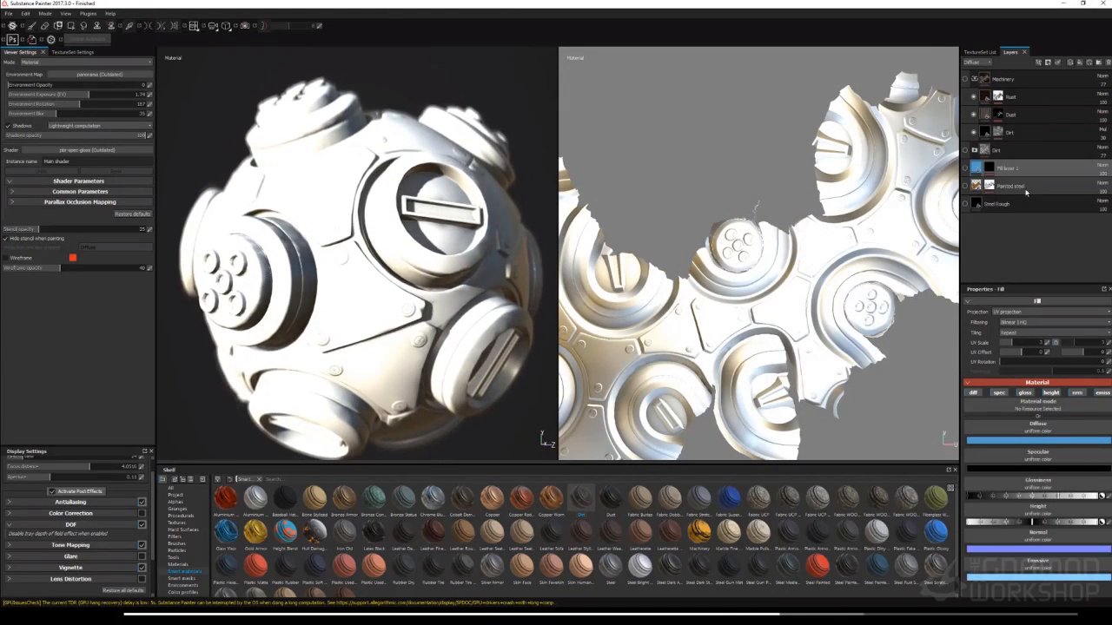
left_click(964, 204)
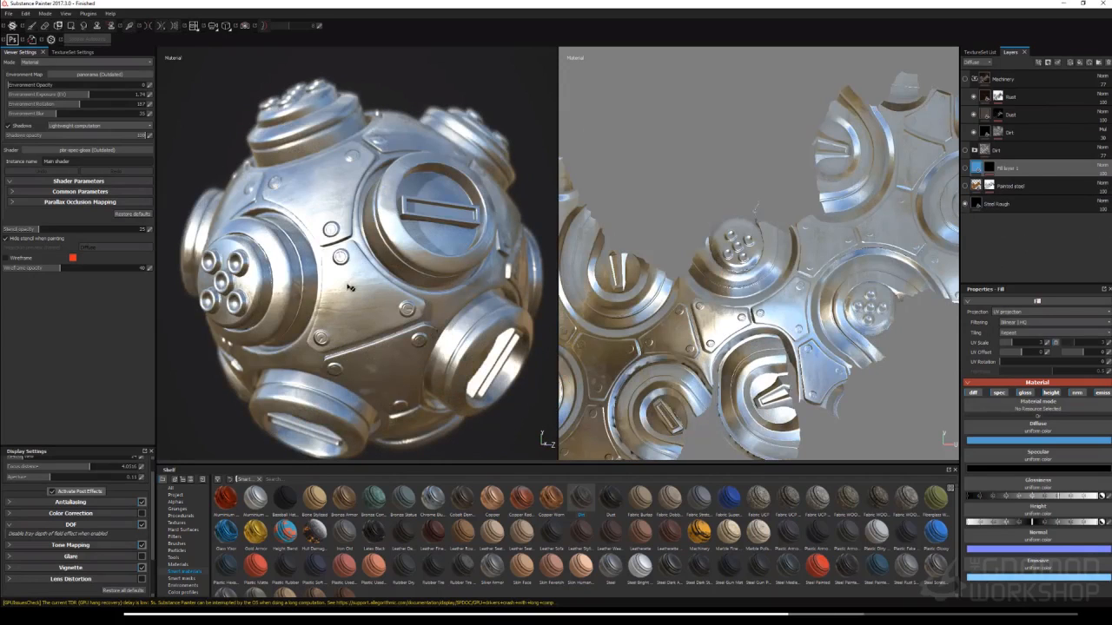
left_click_drag(324, 297, 390, 287, "alt")
middle_click_drag(309, 309, 344, 269, "alt")
scroll(336, 251, "down", 3)
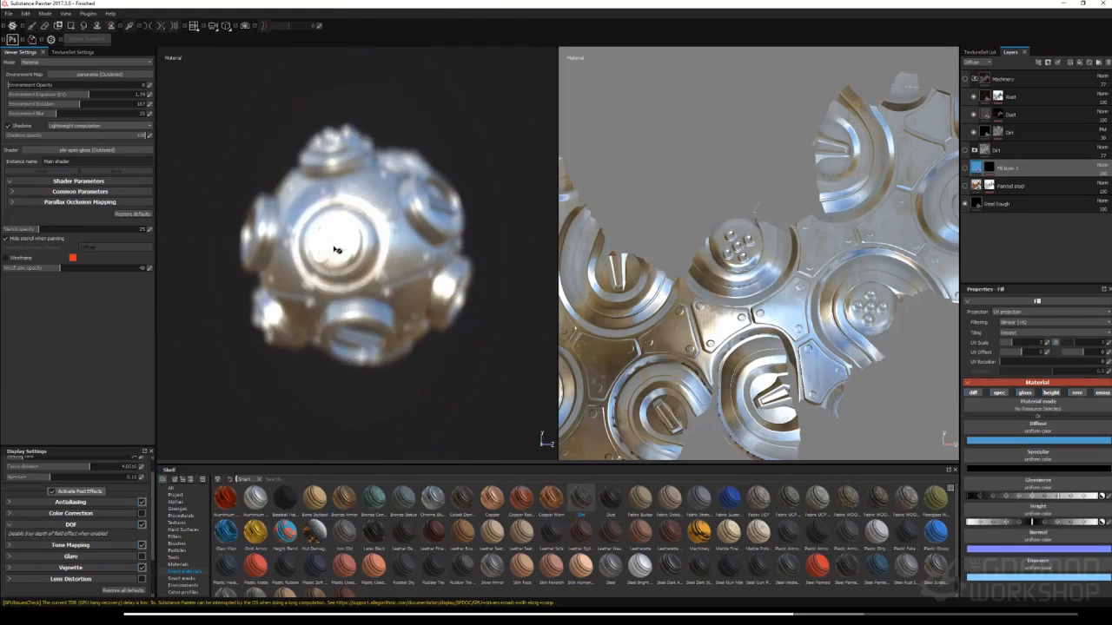
scroll(336, 250, "up", 5)
left_click_drag(347, 252, 426, 253, "alt")
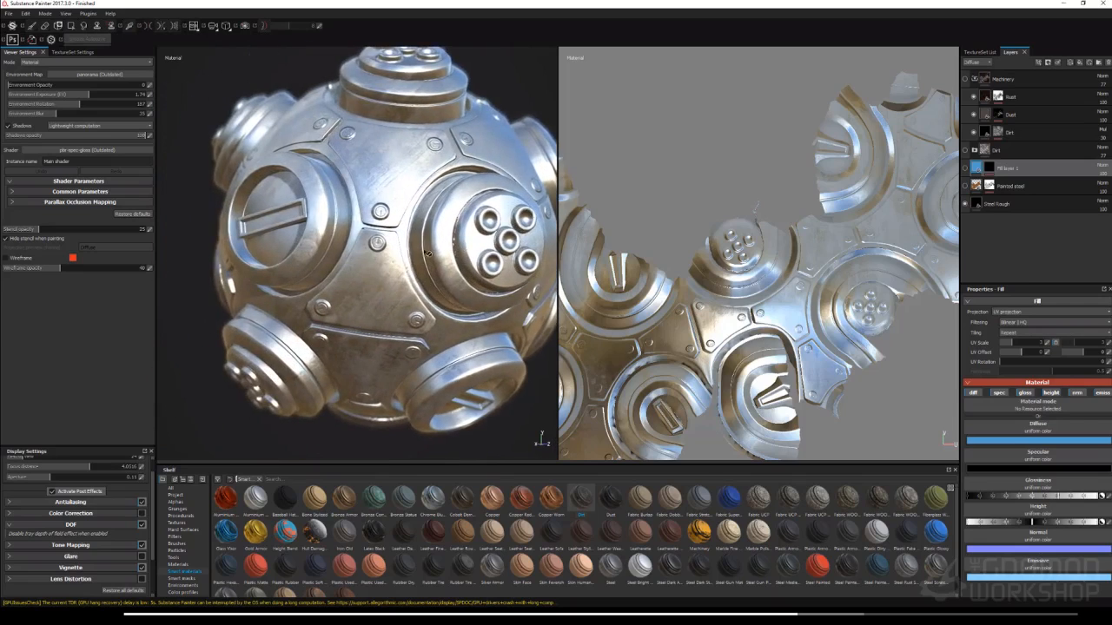
scroll(404, 239, "up", 2)
scroll(384, 268, "down", 3)
scroll(383, 268, "up", 5)
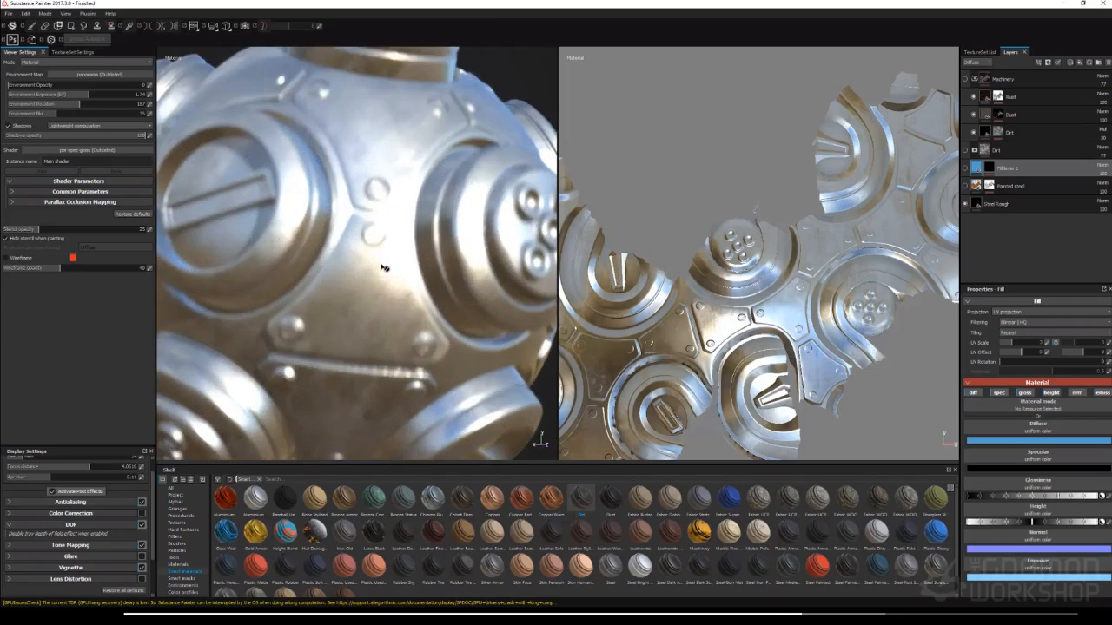
scroll(385, 267, "down", 5)
left_click_drag(465, 262, 354, 276, "alt")
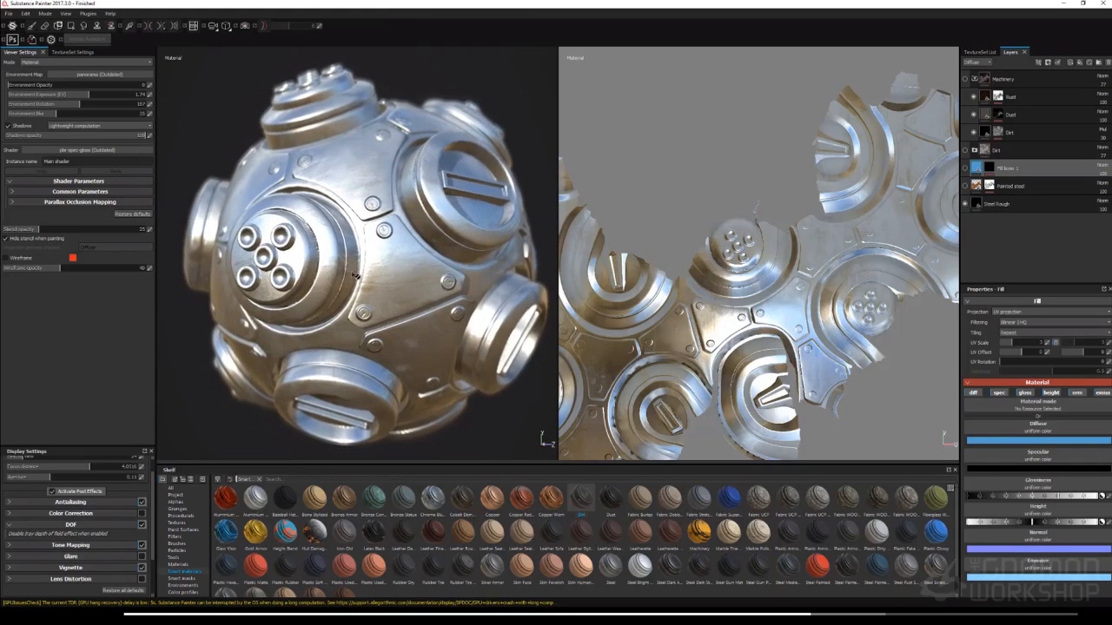
Make the Painted steel layer visible and select it
left_click(965, 187)
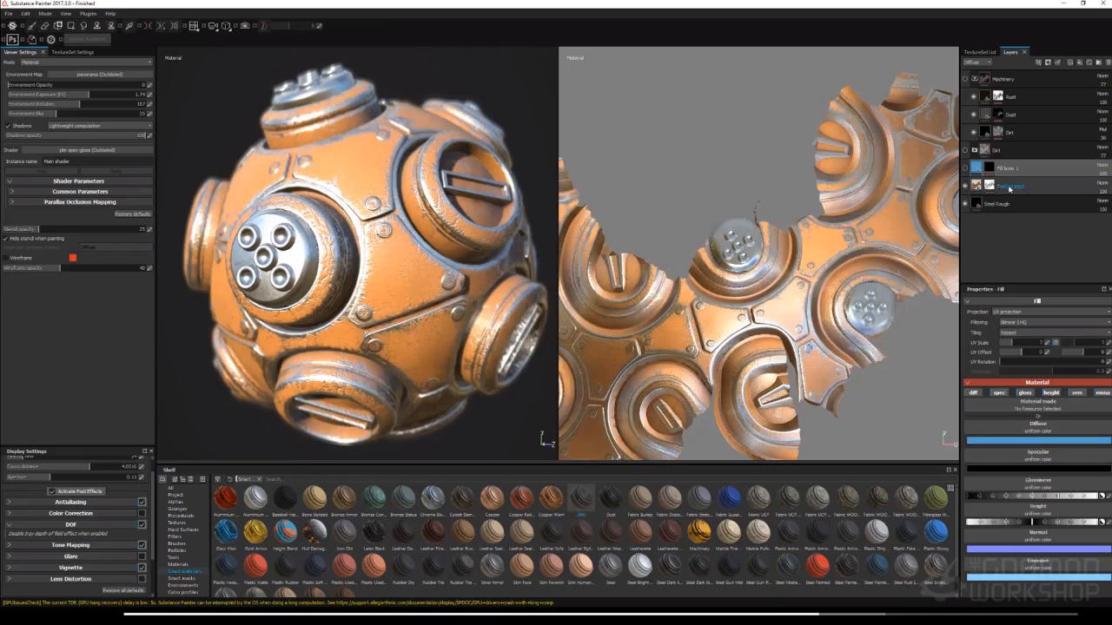
left_click(987, 185)
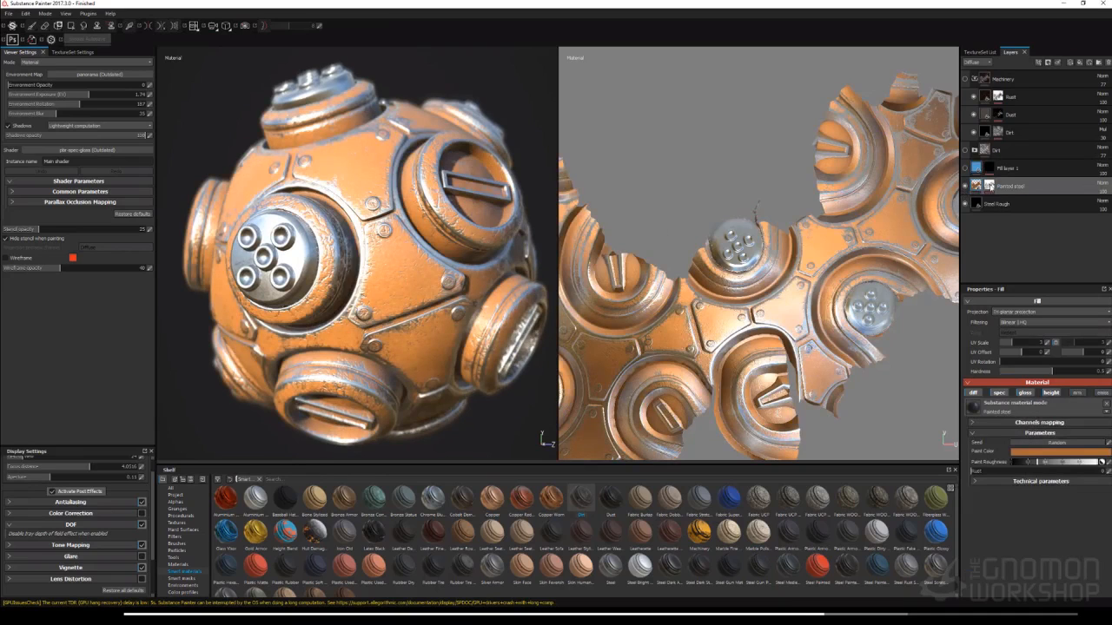
Try a blue Paint Color on the Painted steel layer, and restore the original orange paint
left_click(1013, 451)
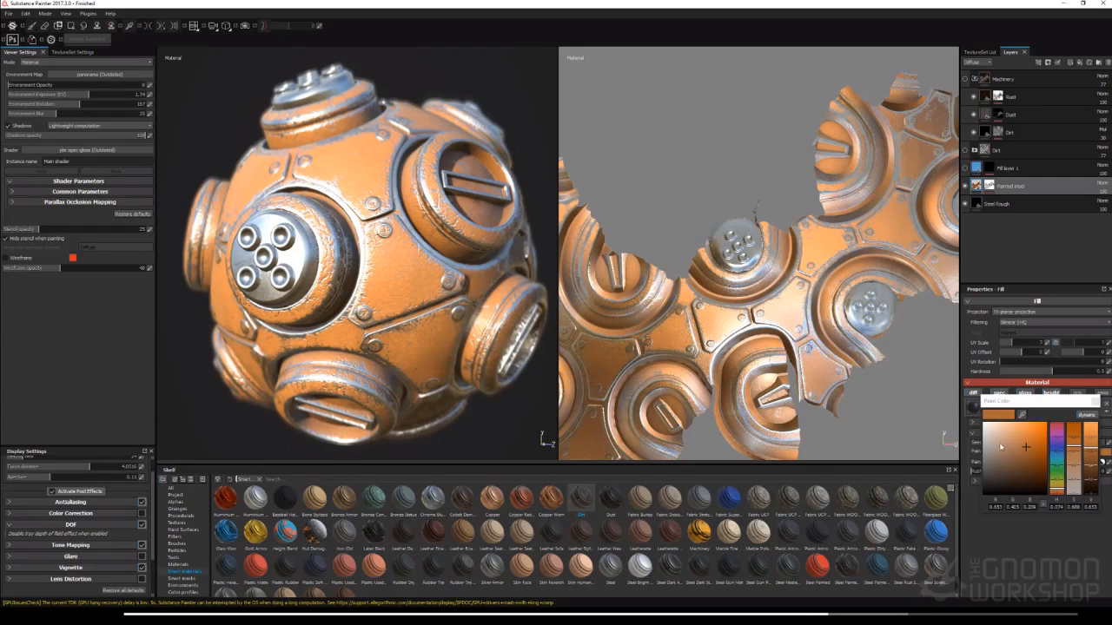
left_click(1017, 429)
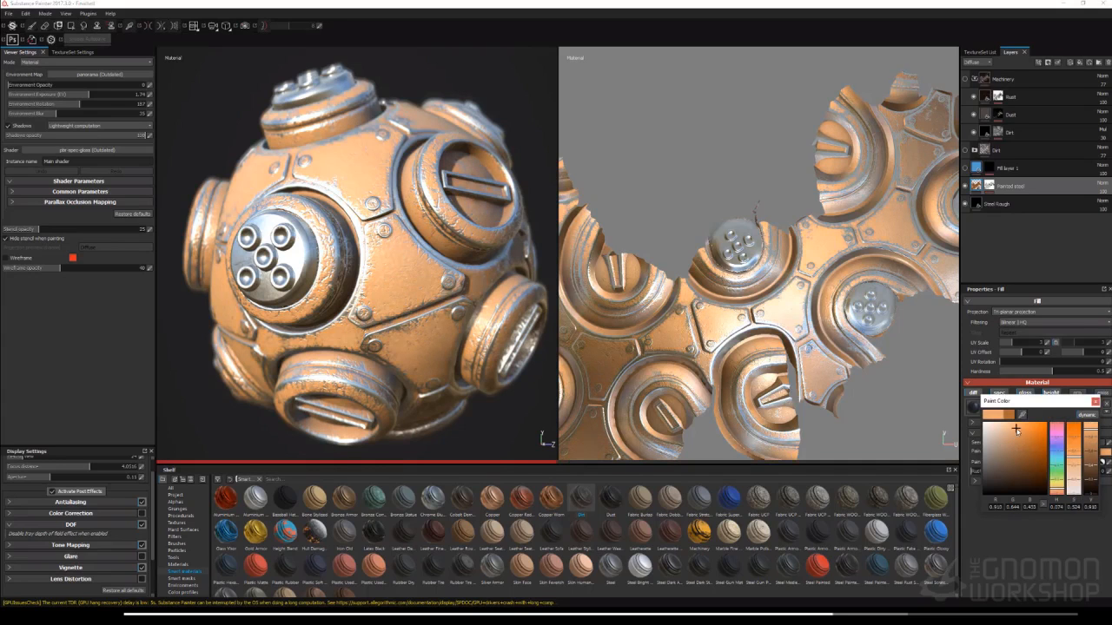
left_click(1057, 451)
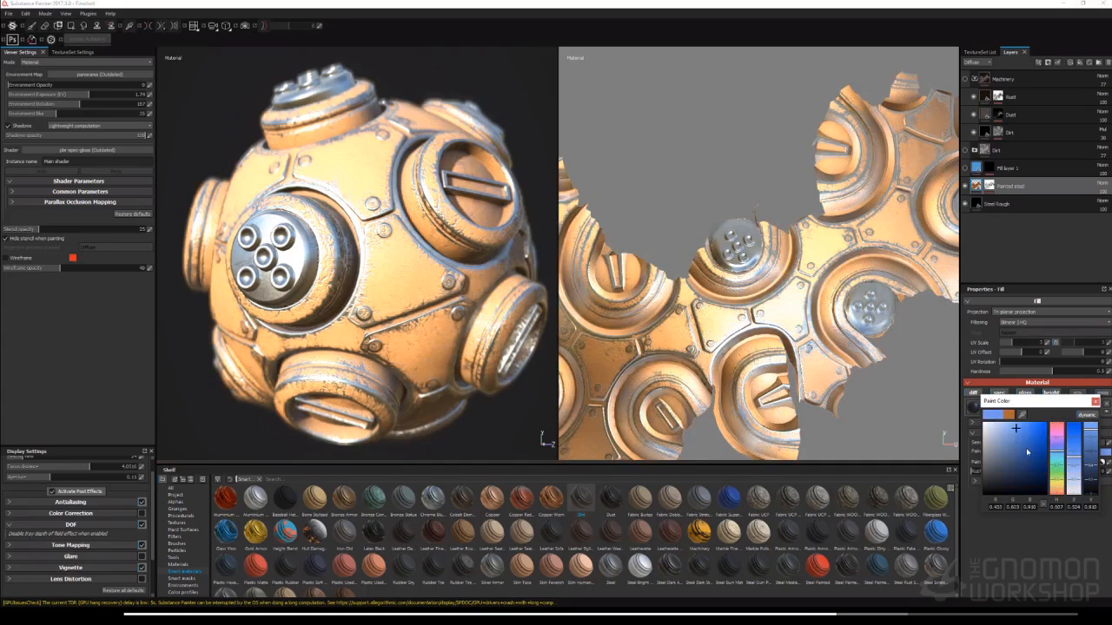
left_click(1025, 449)
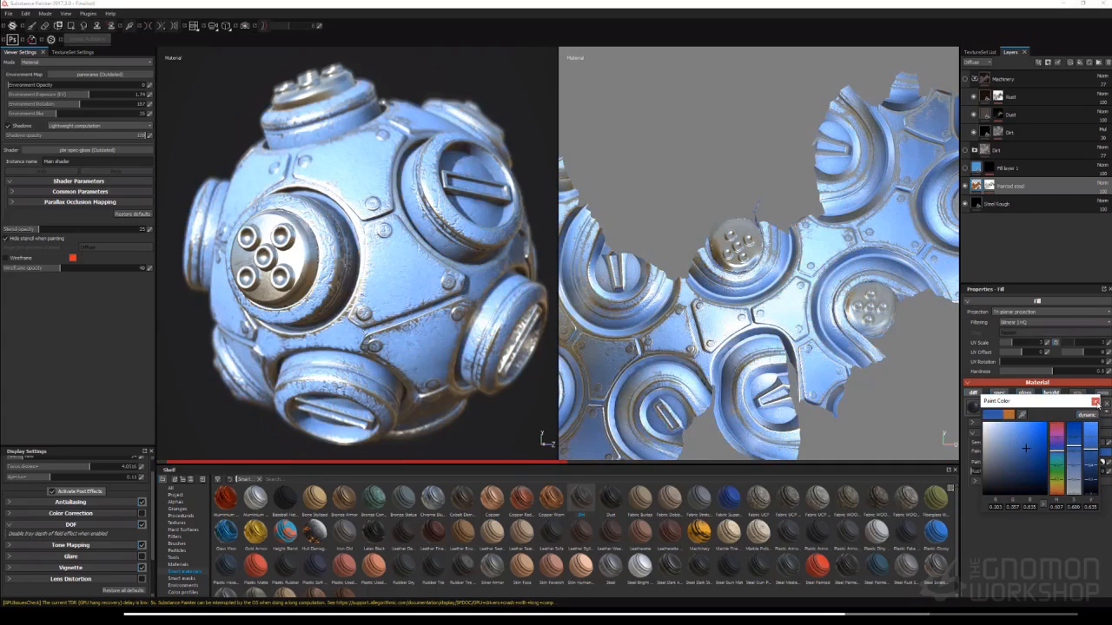
key("Escape")
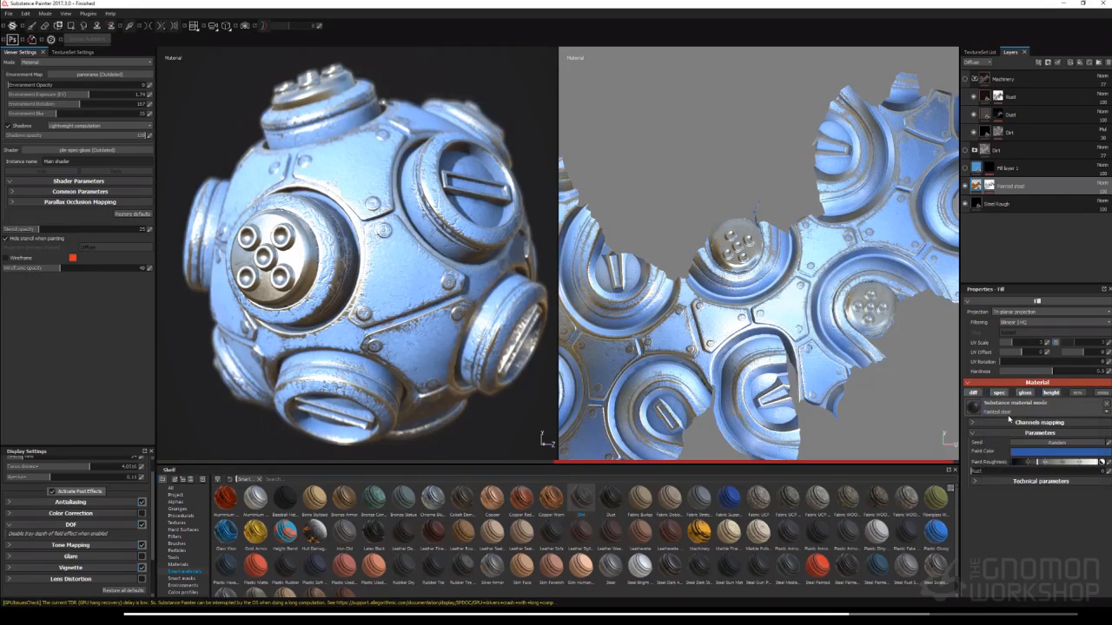
left_click(1008, 416)
left_click(1014, 543)
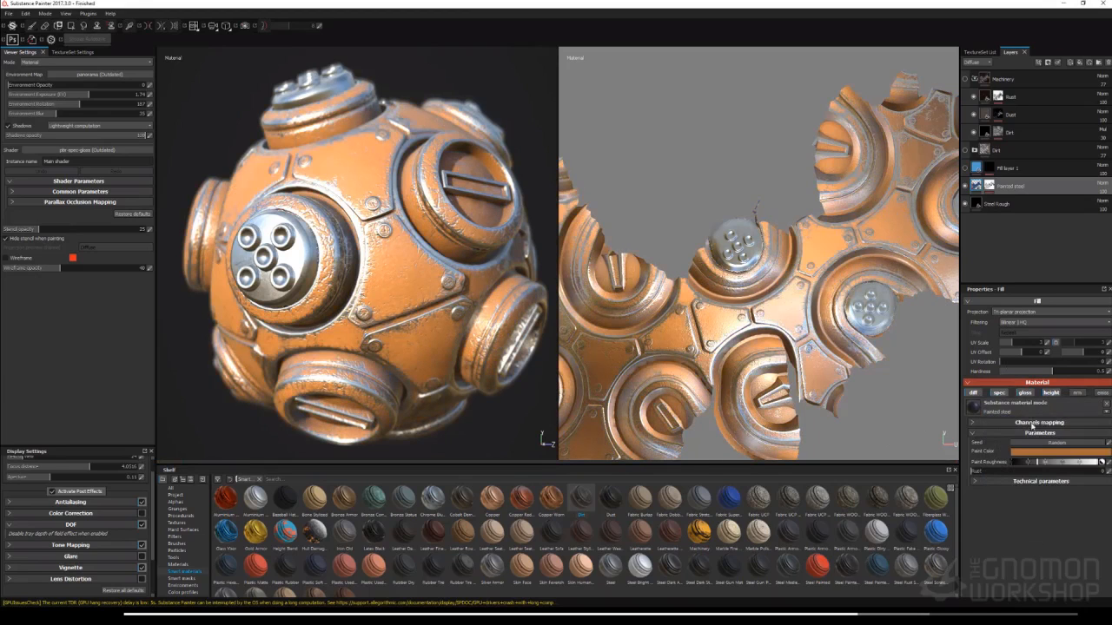
Open the metal edge wear filter on the Painted steel mask and raise its Grunge Amount to 0.46
left_click(989, 185)
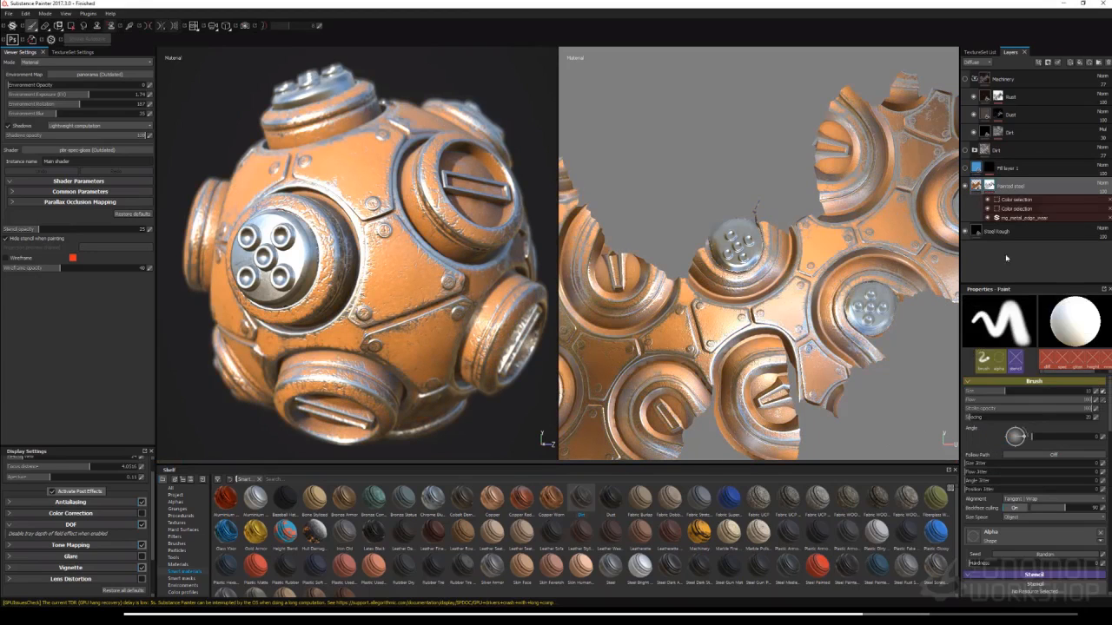
mouse_move(1005, 391)
left_mouse_down()
mouse_move(1032, 393)
mouse_move(1021, 393)
left_mouse_up()
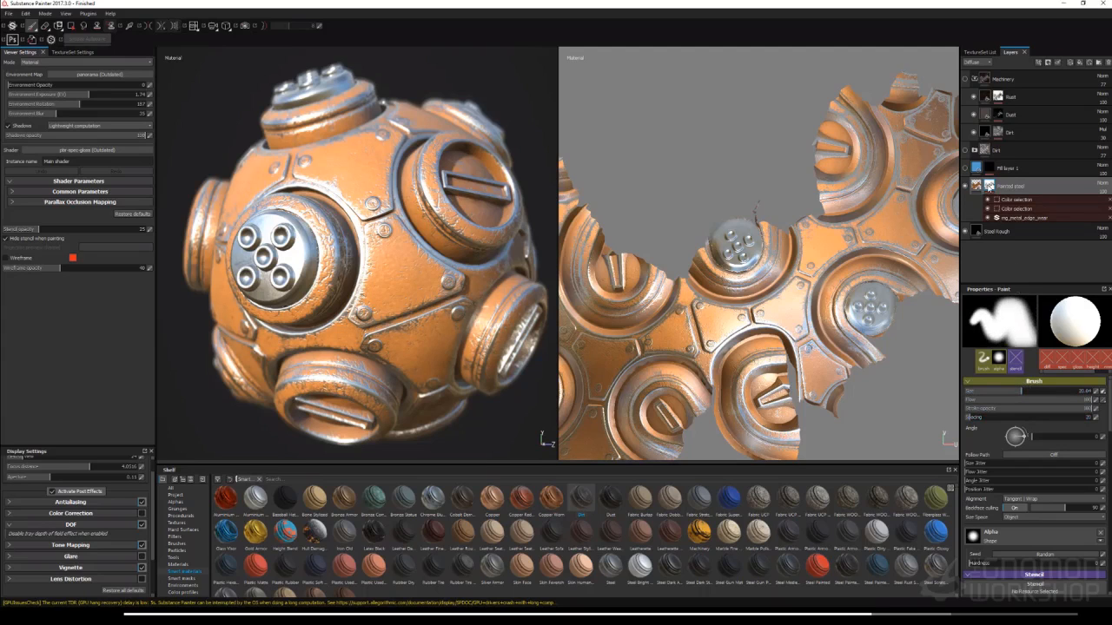
left_click(1014, 217)
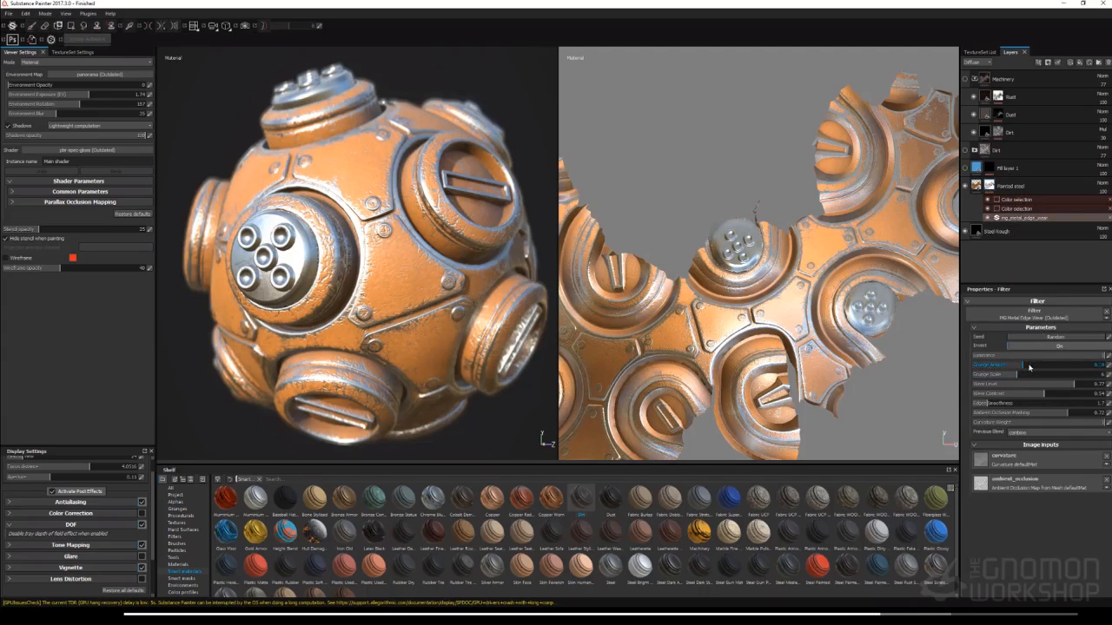
left_click_drag(1029, 367, 1033, 367)
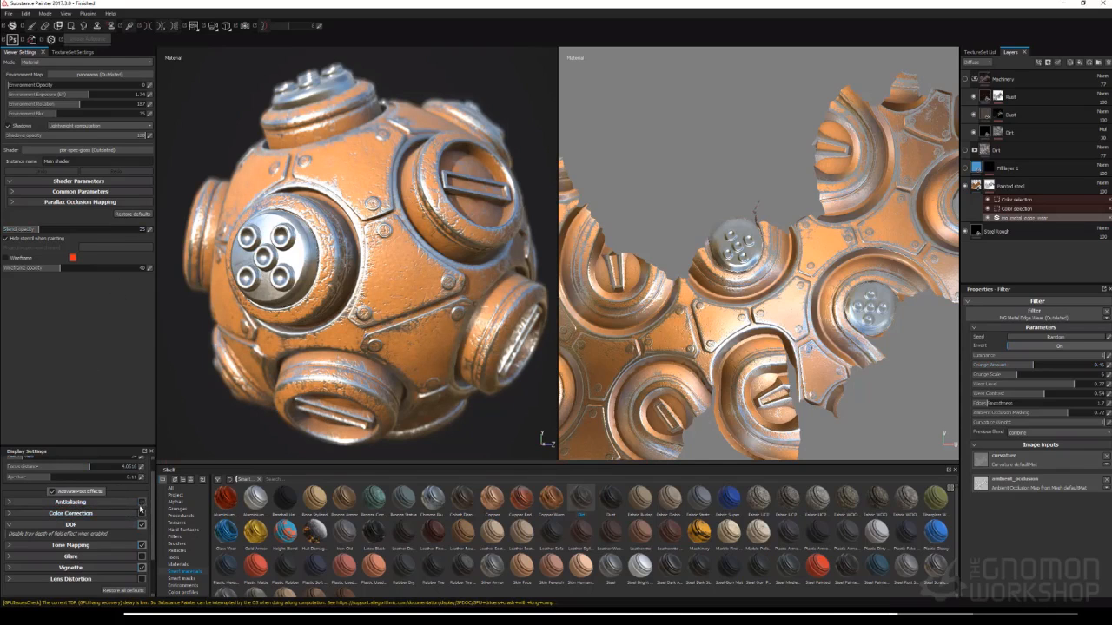
Turn off the antialiasing, vignette, tone mapping and depth of field post effects
left_click(142, 503)
left_click(142, 567)
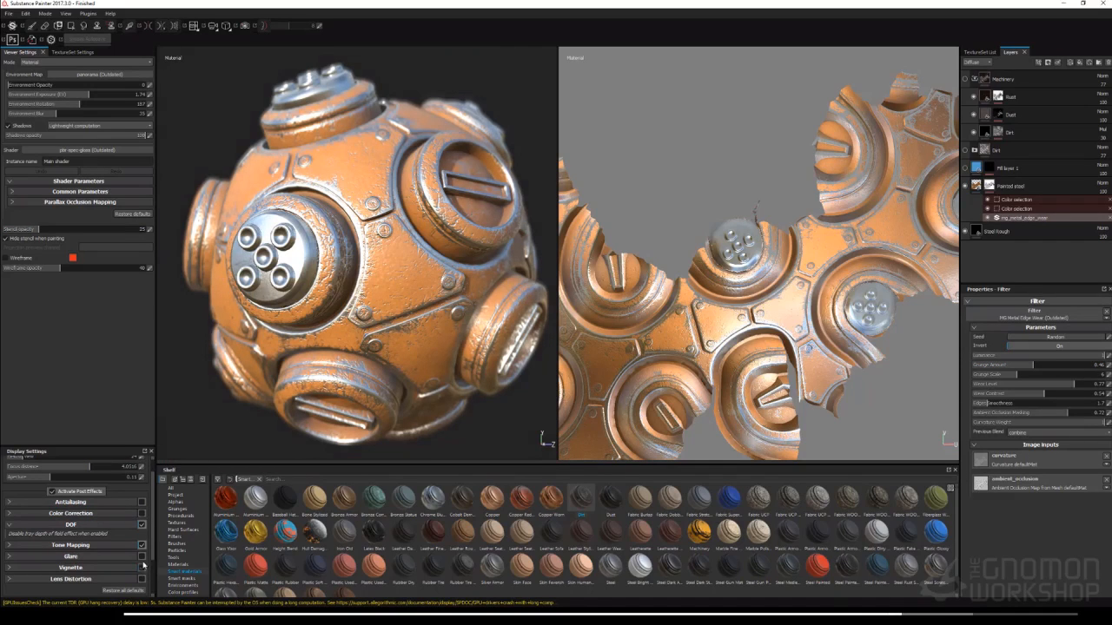
left_click(141, 525)
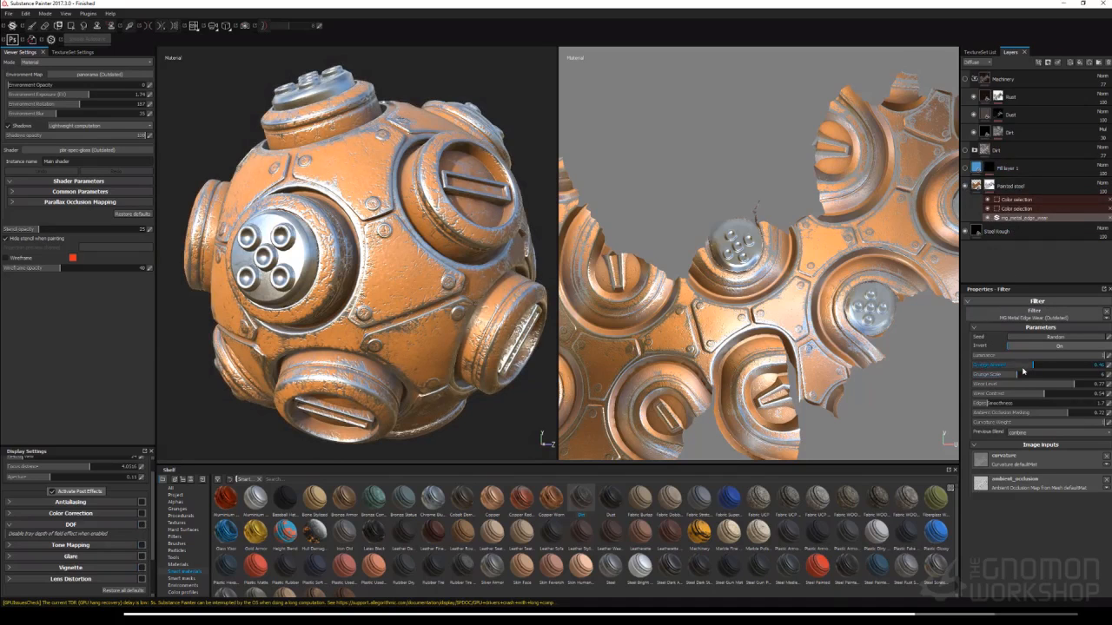
Raise the Grunge Scale of the metal edge wear filter
left_click_drag(1017, 376, 1028, 377)
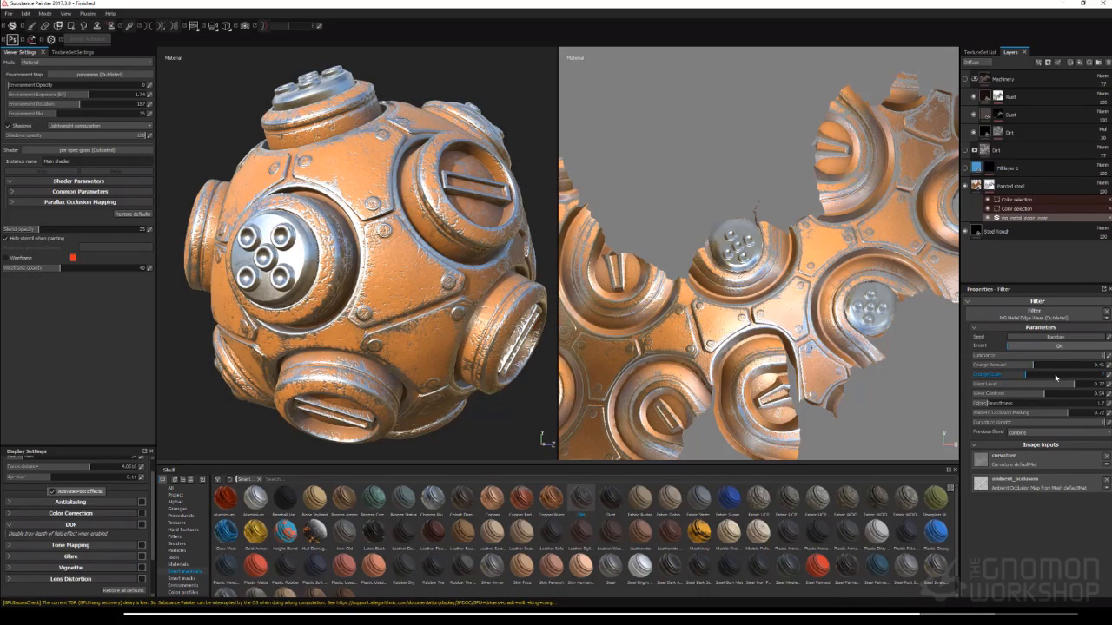
Set the grunge scale of the Painted steel mask's MG Metal Edge Wear filter to 7
left_click(1056, 377)
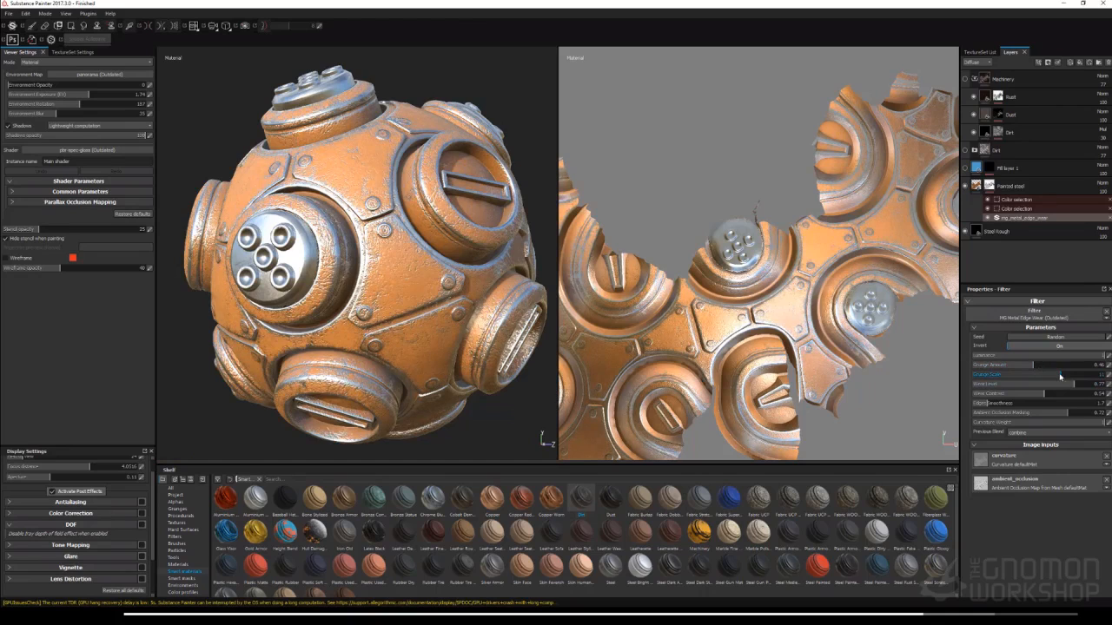
left_click_drag(1059, 376, 1029, 378)
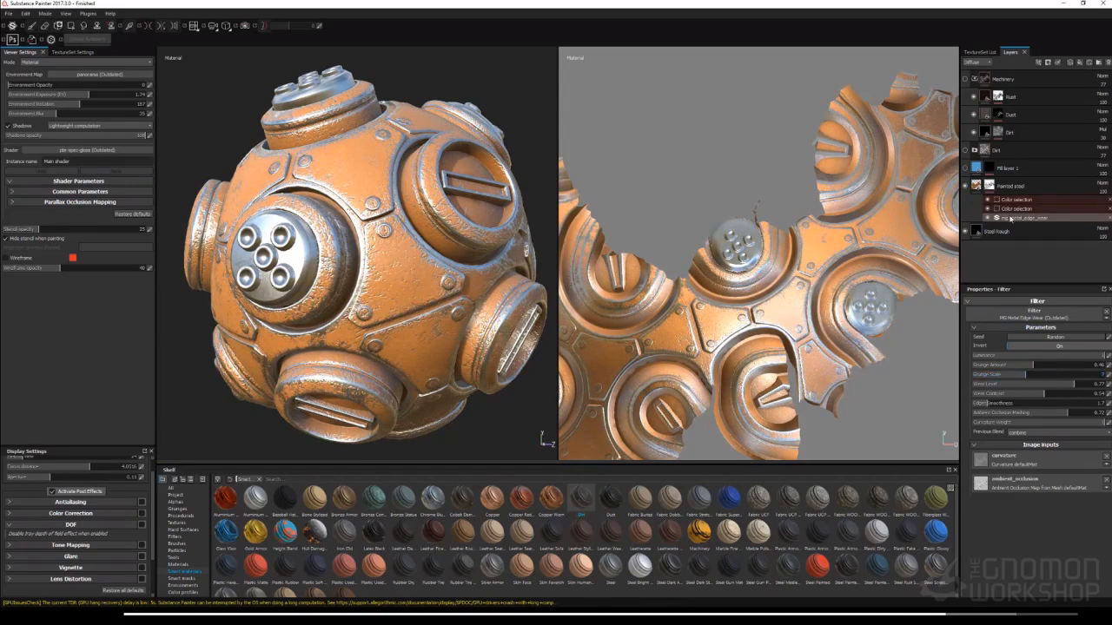
left_click(989, 187)
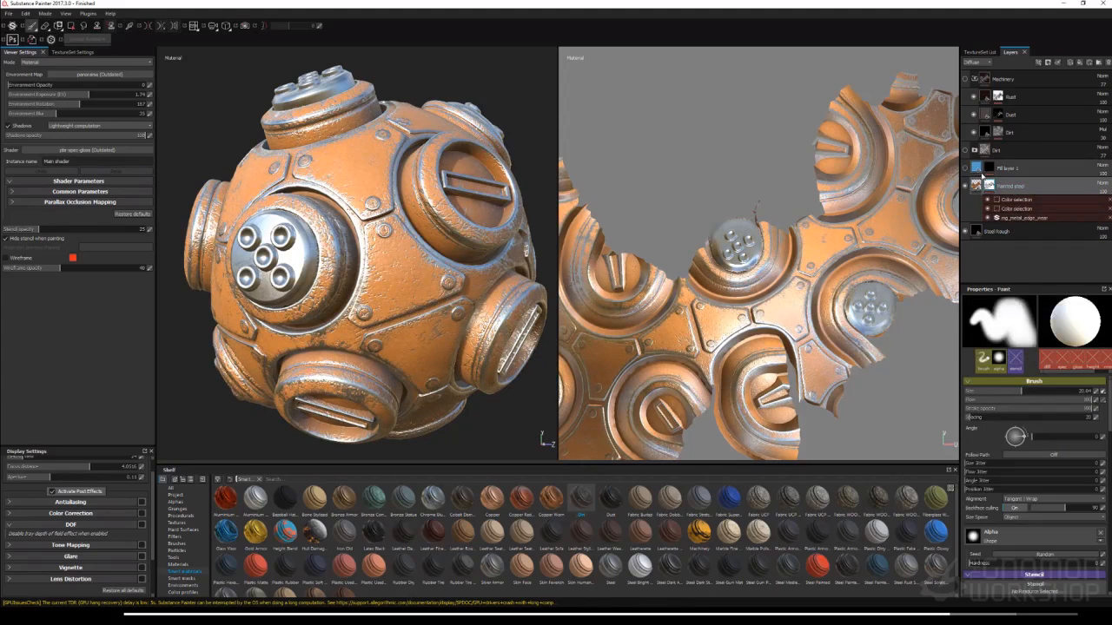
Make Fill layer 1, the Dirt folder and the Machinery folder visible in the layer stack
left_click(1020, 171)
left_click(967, 168)
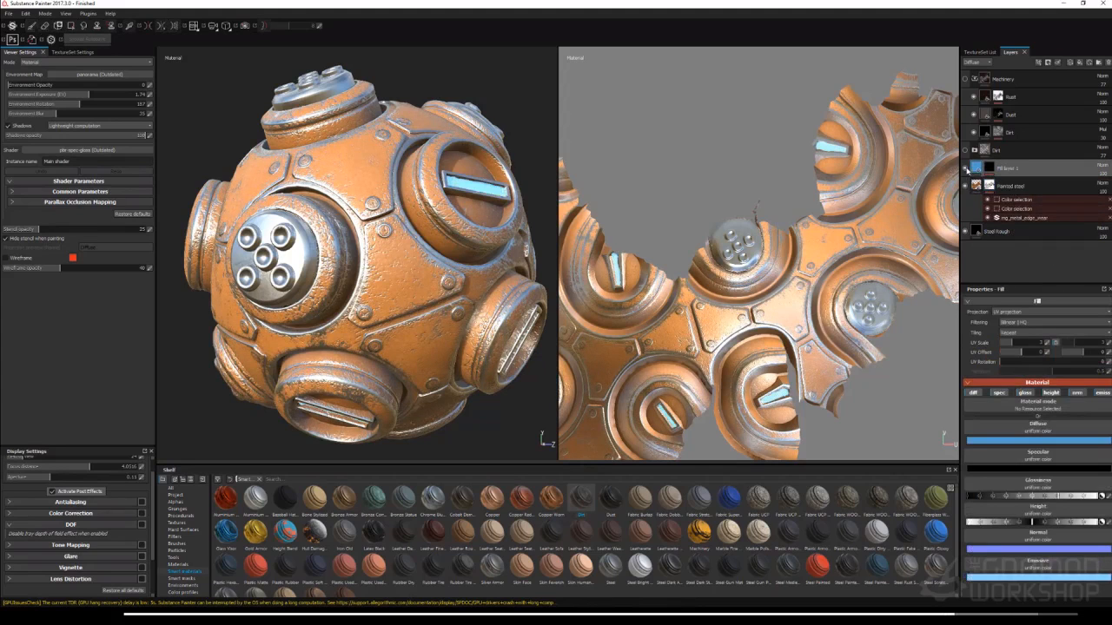
left_click(964, 150)
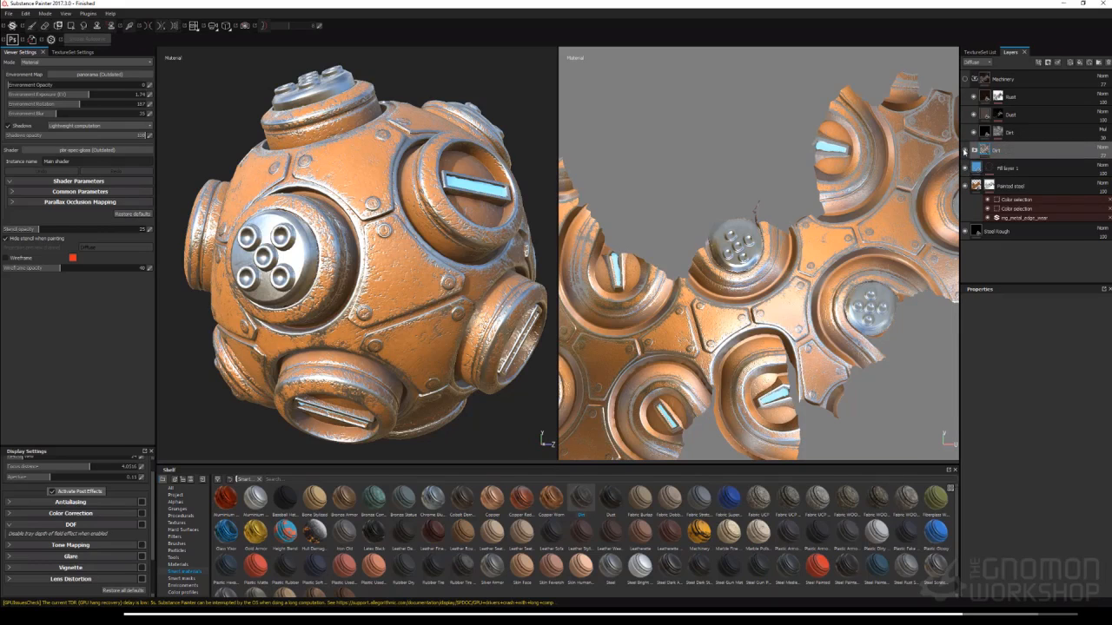
left_click(964, 151)
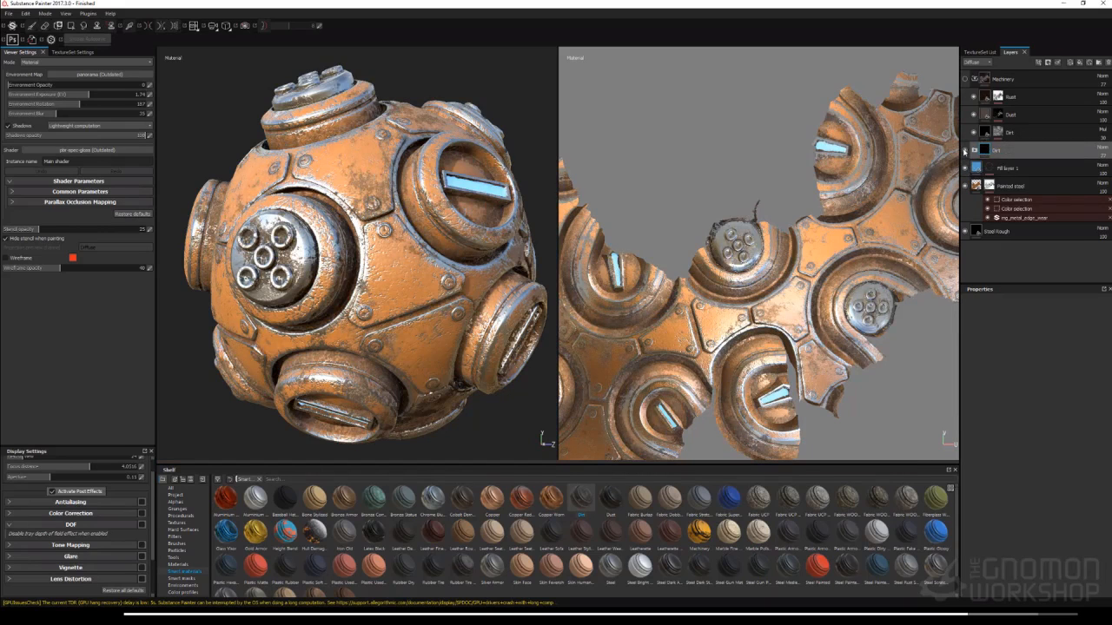
left_click(964, 150)
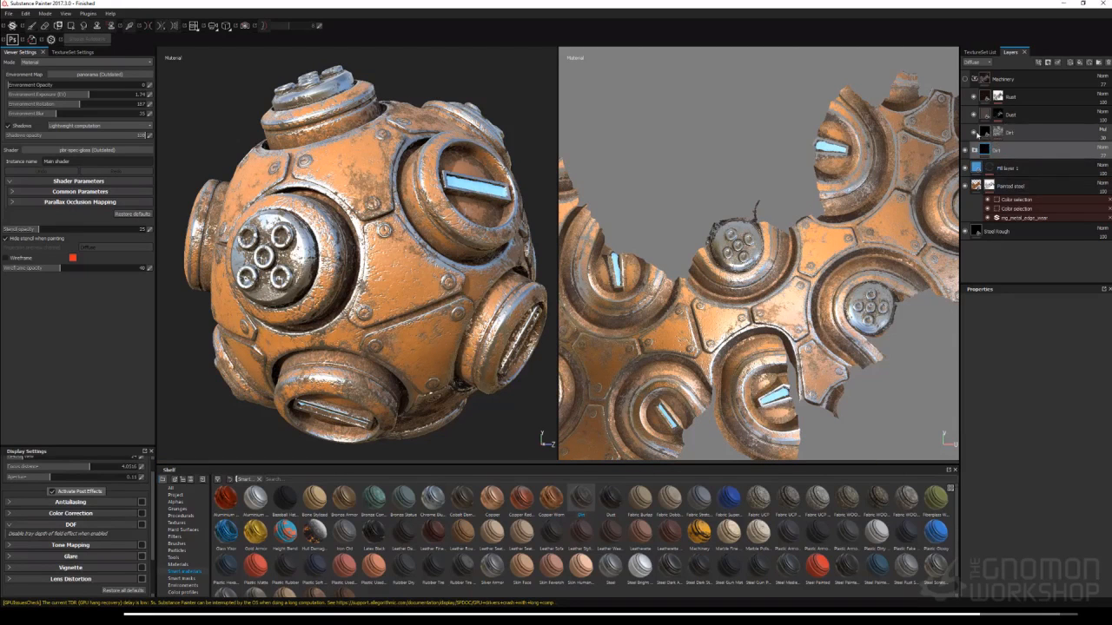
left_click(965, 80)
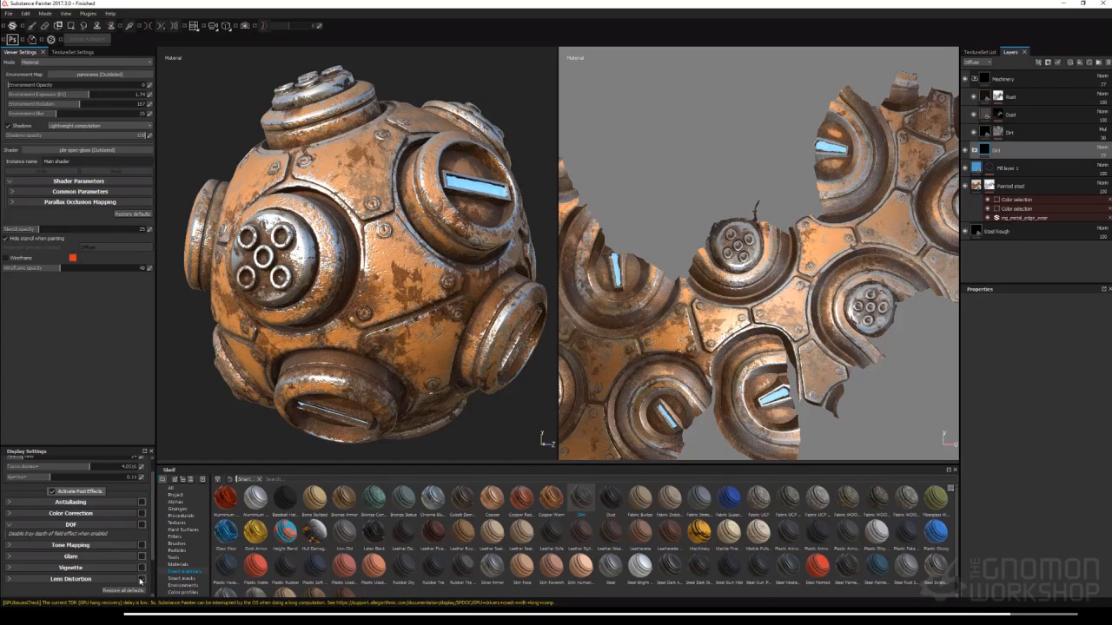
Enable the Vignette, Glare, Antialiasing and DOF post effects in the display settings
left_click(142, 567)
left_click(141, 556)
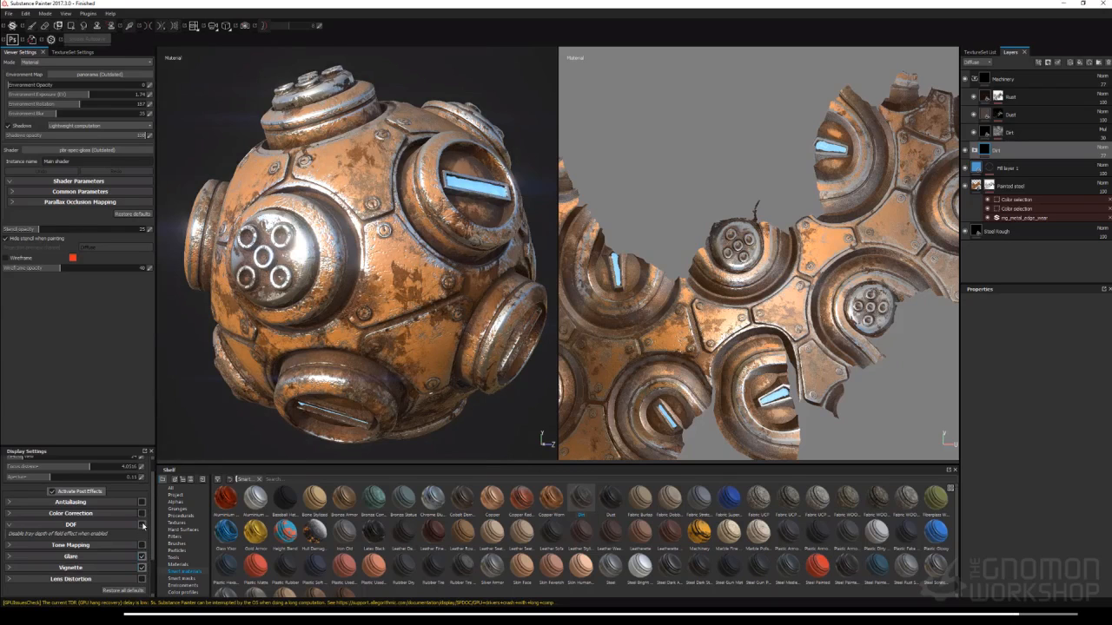
left_click(142, 524)
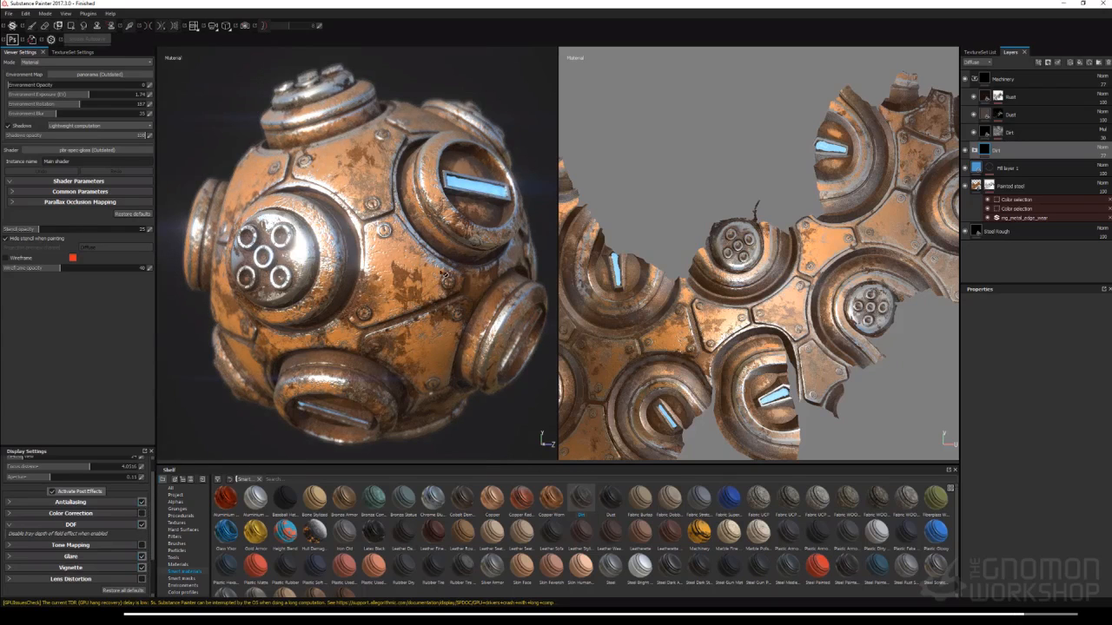
Turn off the depth of field effect for the 3D view
left_click_drag(443, 275, 452, 308, "alt")
scroll(415, 306, "up", 1)
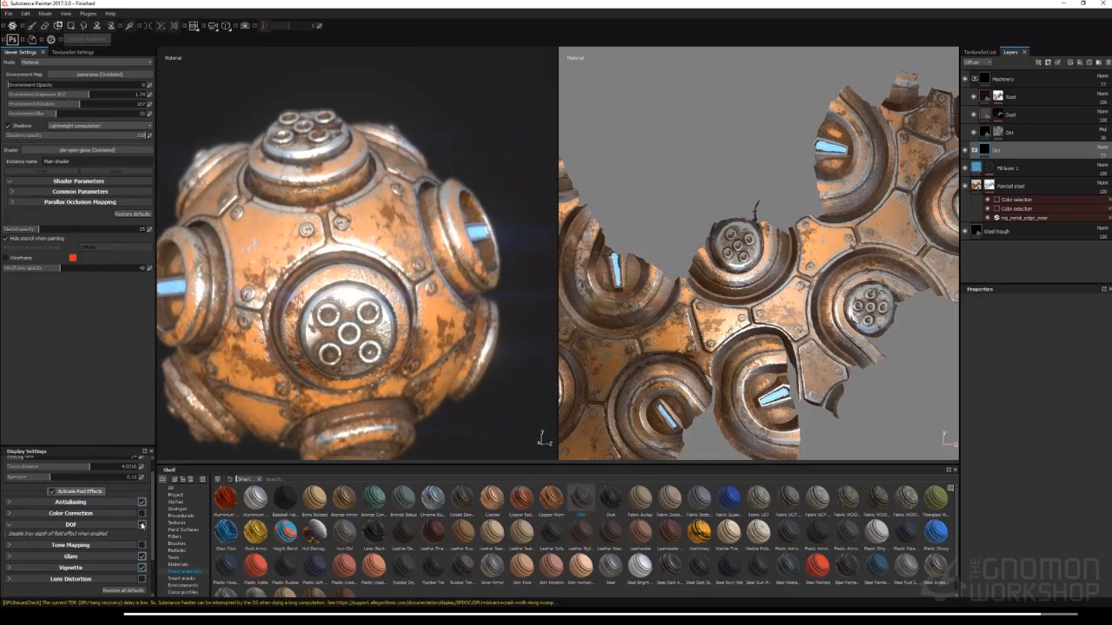
left_click(142, 526)
Examine the weathered metal sphere from all around with the post effects applied
left_click_drag(365, 339, 498, 359, "alt")
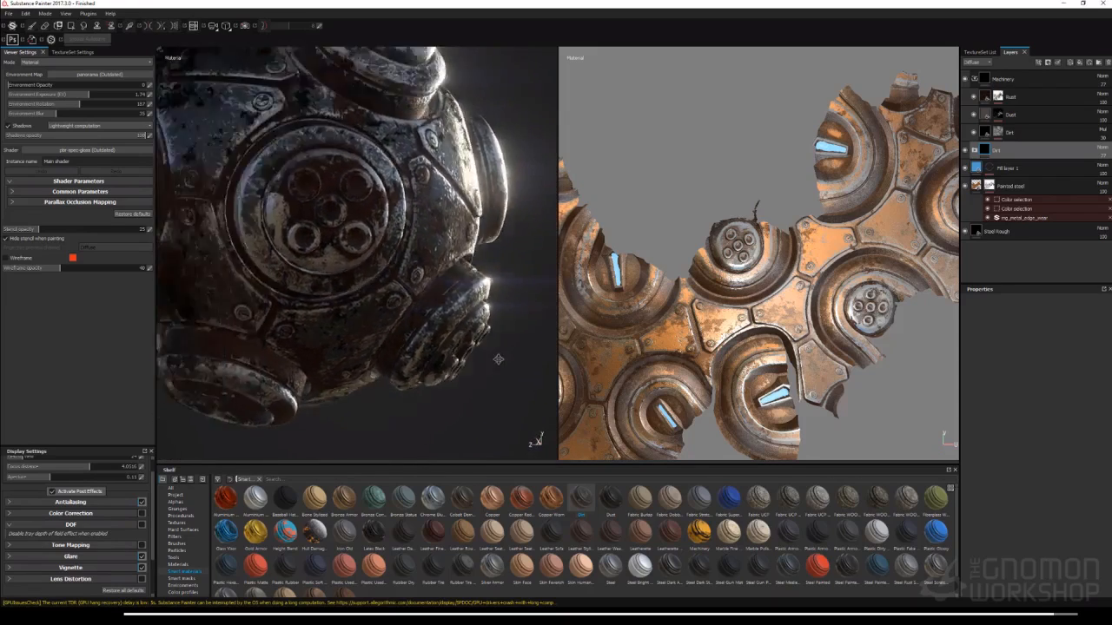
middle_click_drag(498, 359, 554, 444, "alt")
right_click_drag(521, 364, 374, 304, "alt")
left_click_drag(348, 300, 439, 326, "alt")
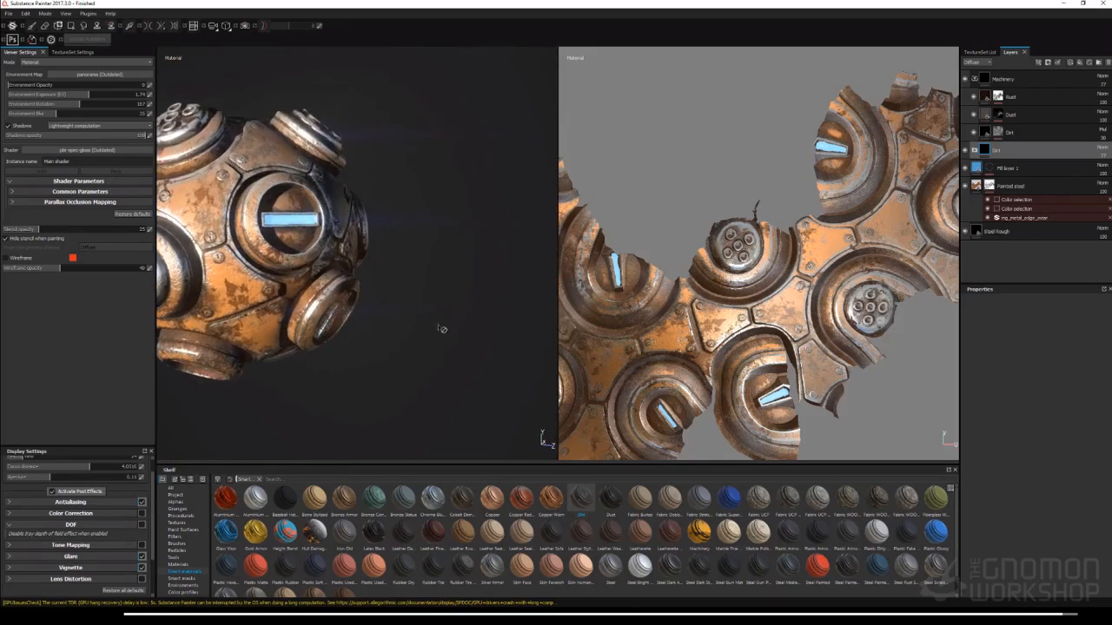
middle_click_drag(442, 330, 553, 335, "alt")
left_click_drag(434, 304, 371, 379, "alt")
middle_click_drag(363, 376, 370, 305, "alt")
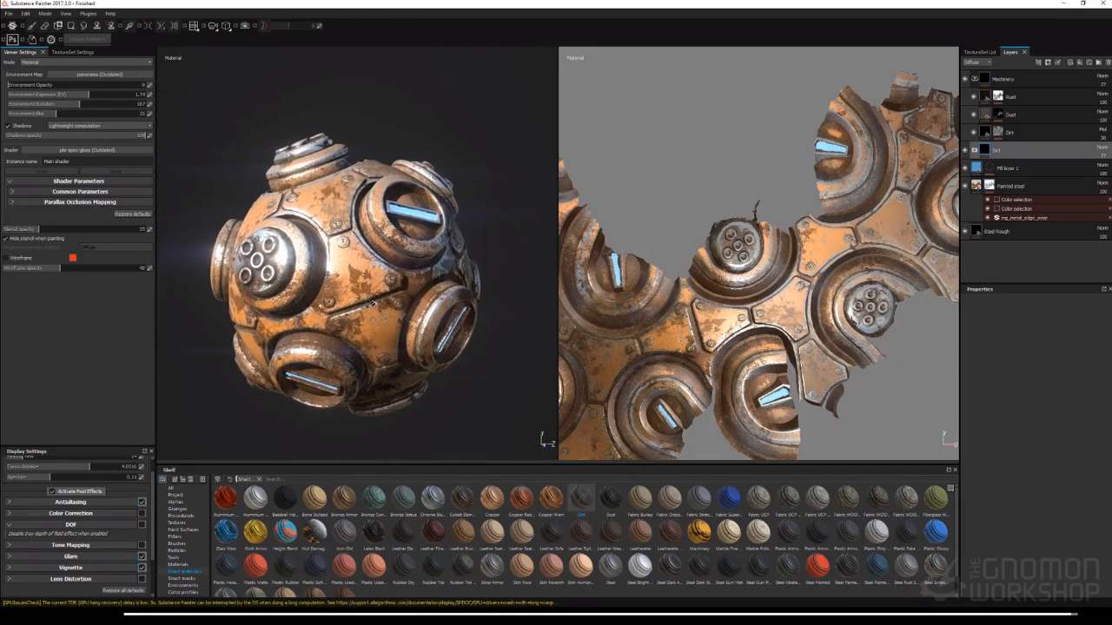
scroll(370, 304, "up", 2)
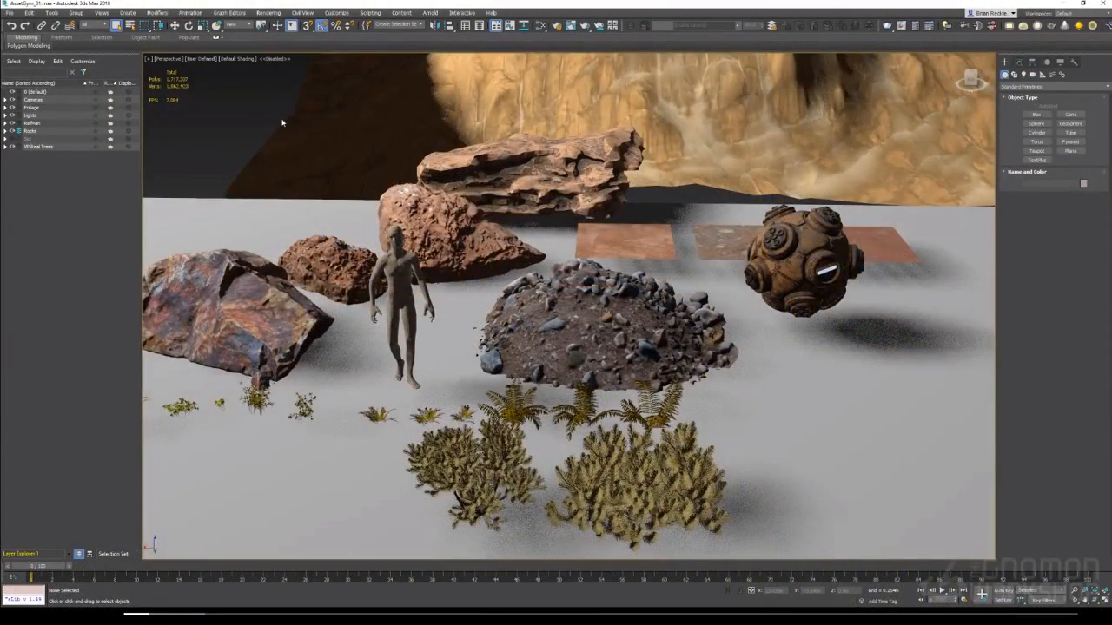
Switch to 3ds Max and isolate the gravel rock pile in the asset scene
scroll(281, 123, "down", 8)
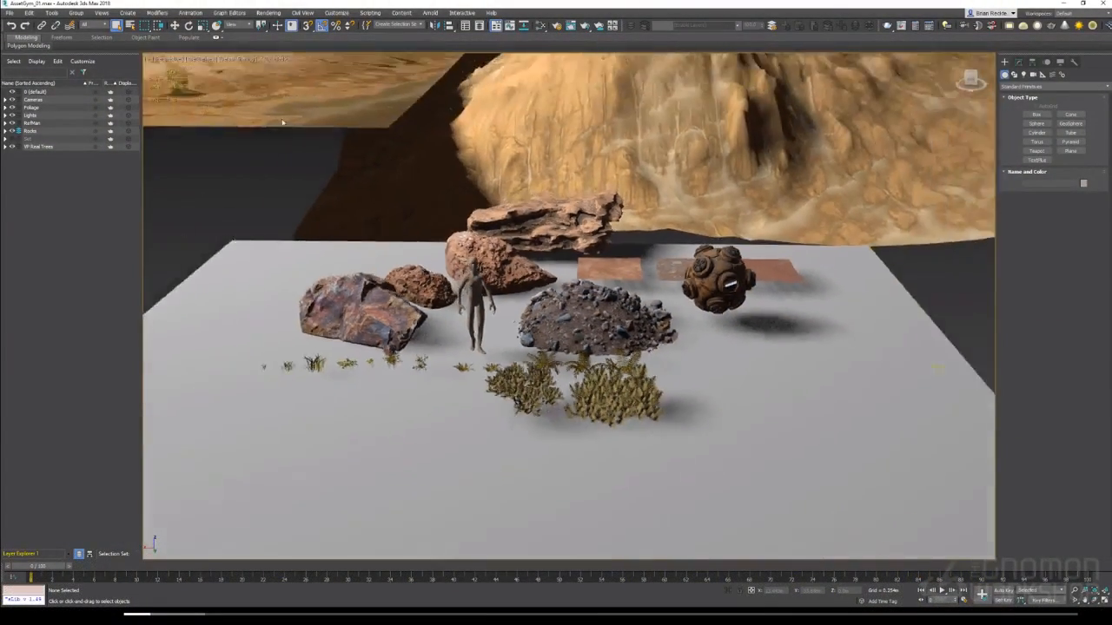
scroll(281, 123, "up", 2)
scroll(282, 123, "up", 5)
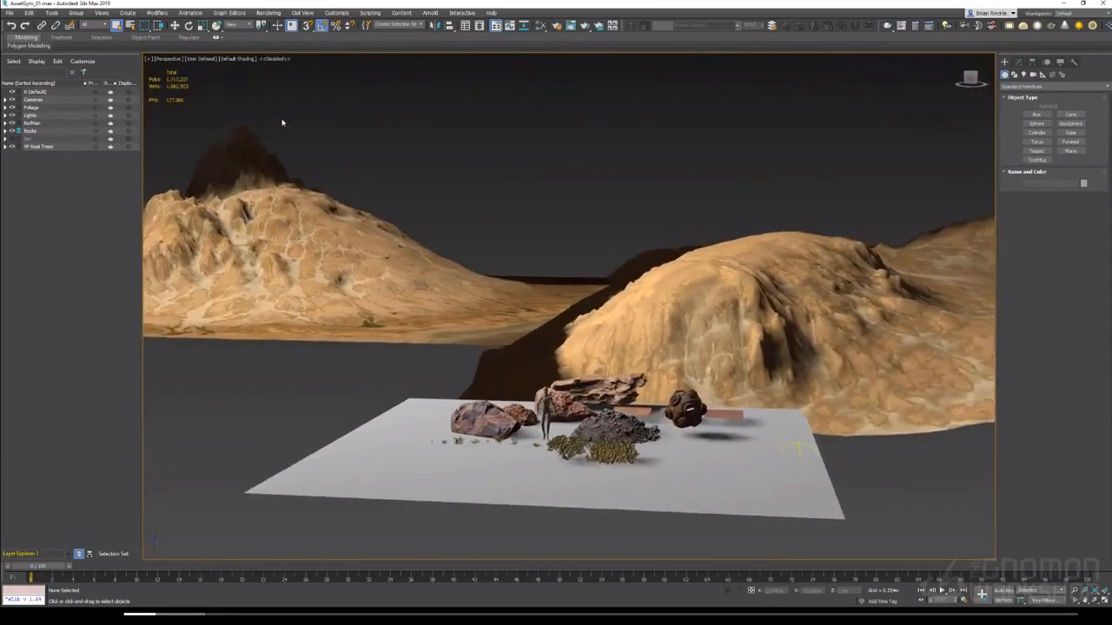
middle_click_drag(281, 122, 420, 192, "alt")
scroll(420, 192, "up", 8)
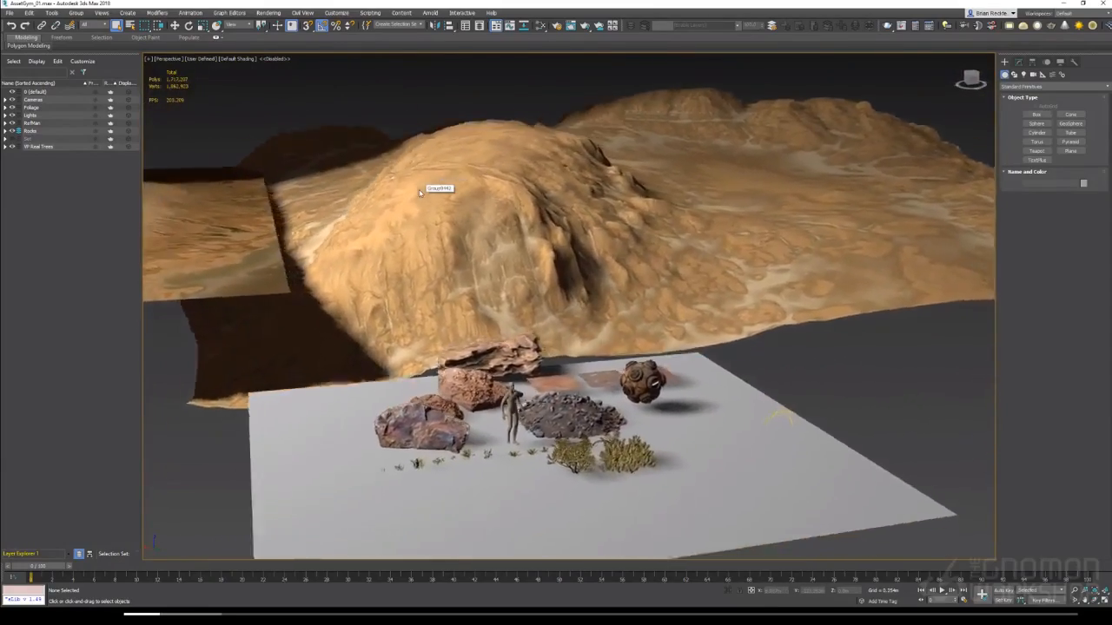
scroll(668, 281, "up", 5)
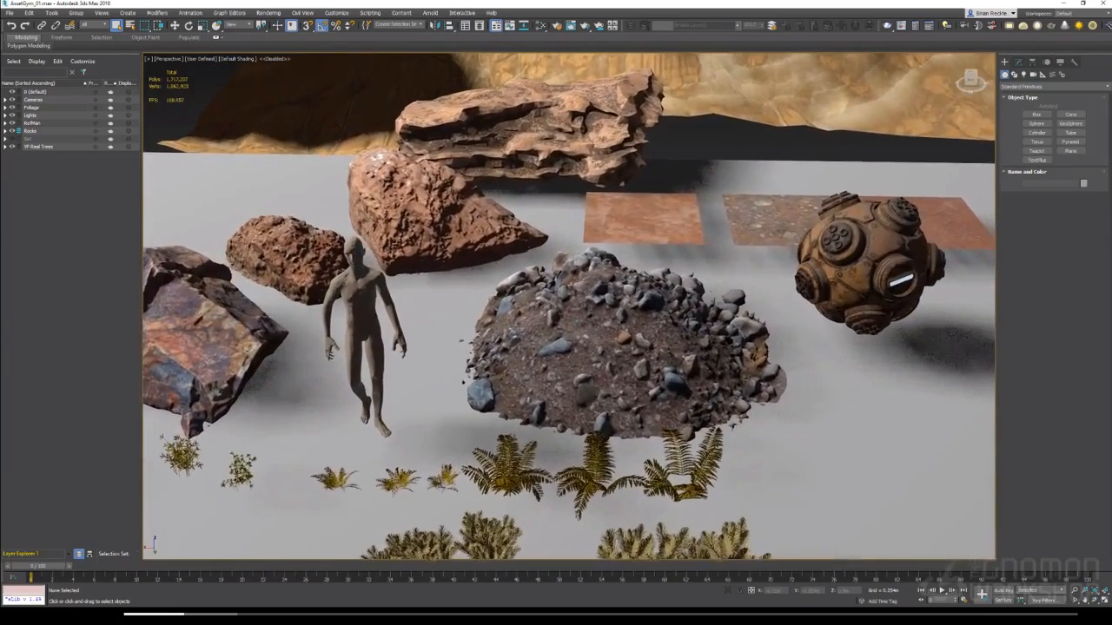
left_click(643, 332)
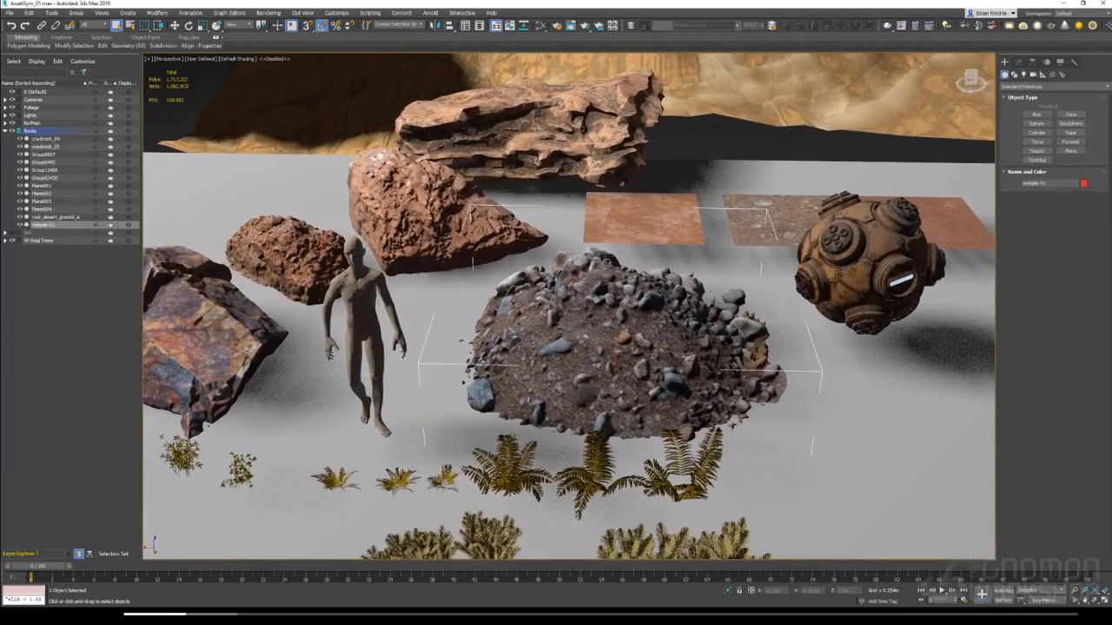
right_click(615, 330)
left_click(645, 255)
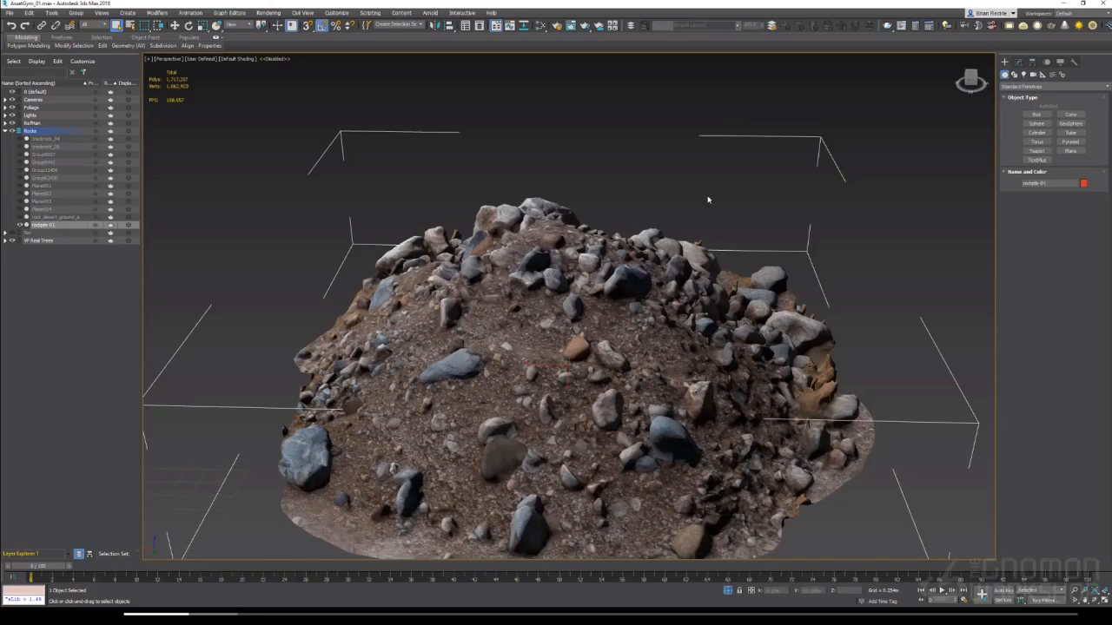
Open the Batch Export/Import script for the rock pile and review its info and export settings
left_click(708, 200)
middle_click_drag(708, 200, 694, 228, "alt")
scroll(695, 222, "down", 2)
left_click(605, 283)
right_click(606, 284)
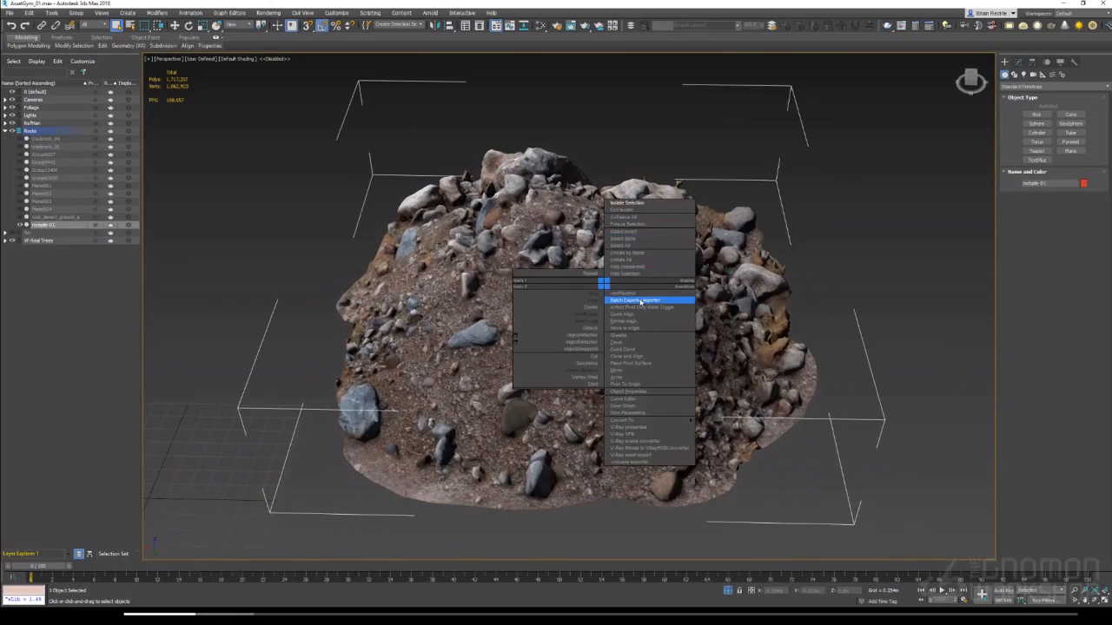
left_click(641, 300)
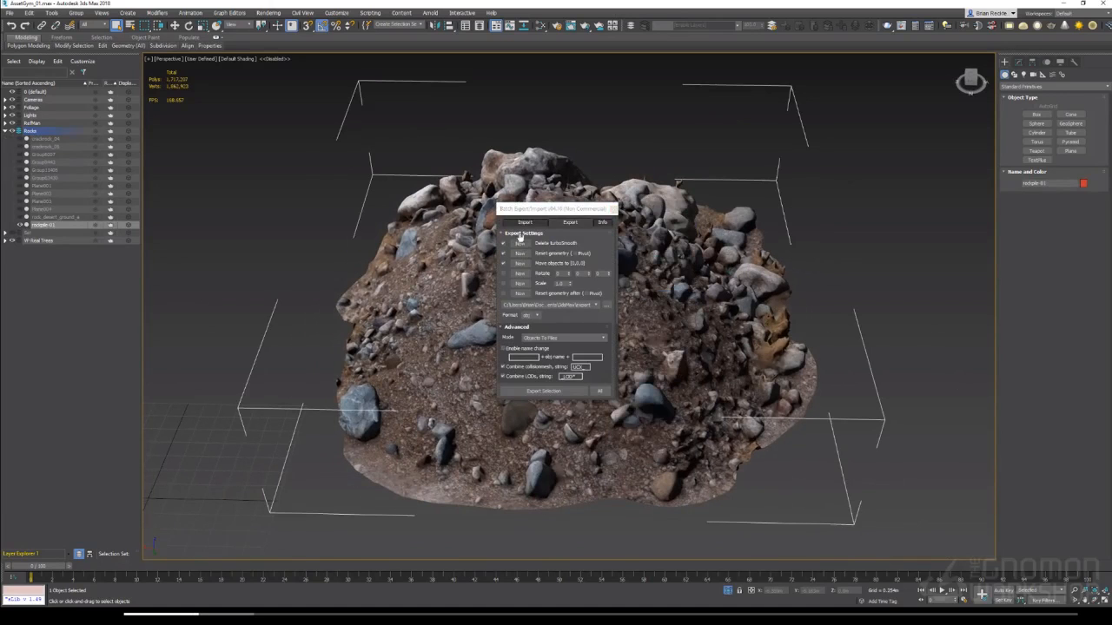
left_click(598, 223)
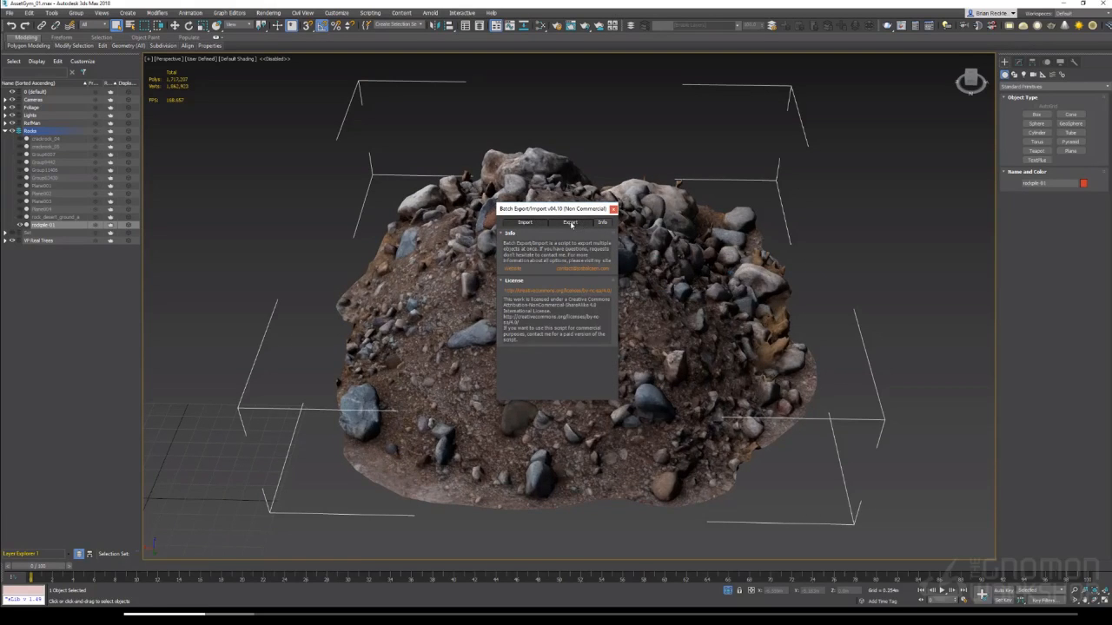
left_click(570, 222)
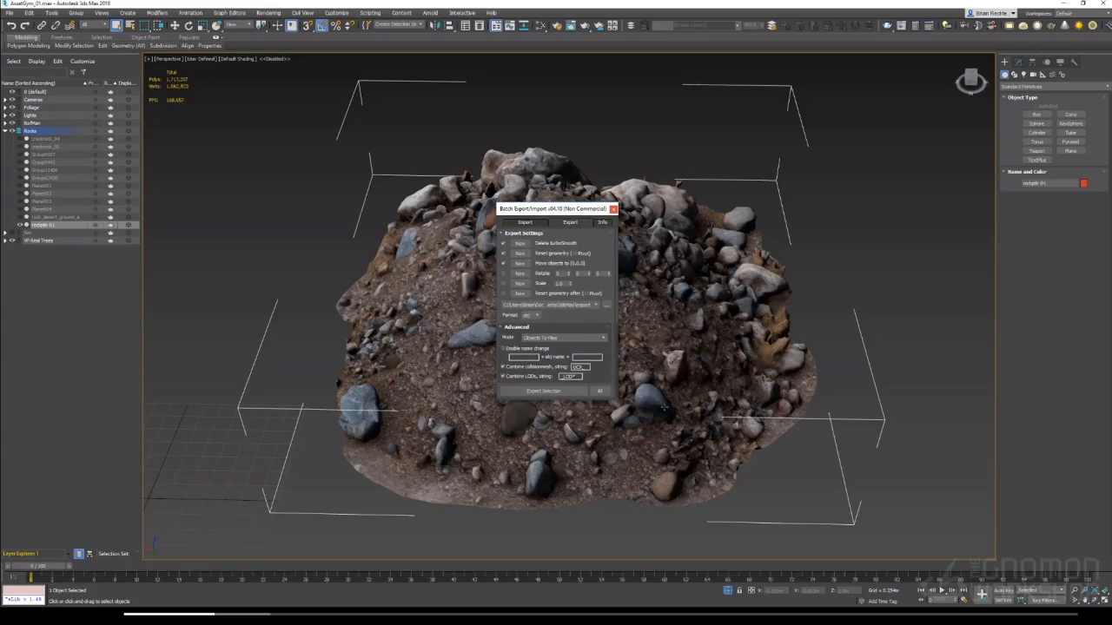
Export the selected rock pile with the batch exporter and close the exporter
left_click(563, 338)
left_click(563, 345)
left_click(544, 391)
left_click(614, 209)
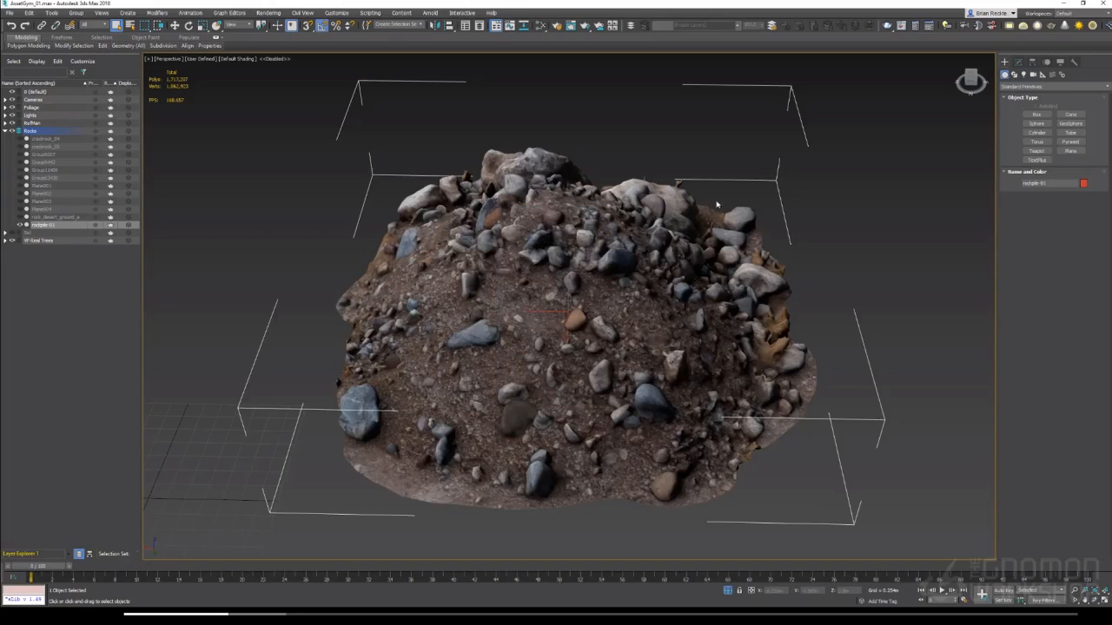
right_click(691, 238)
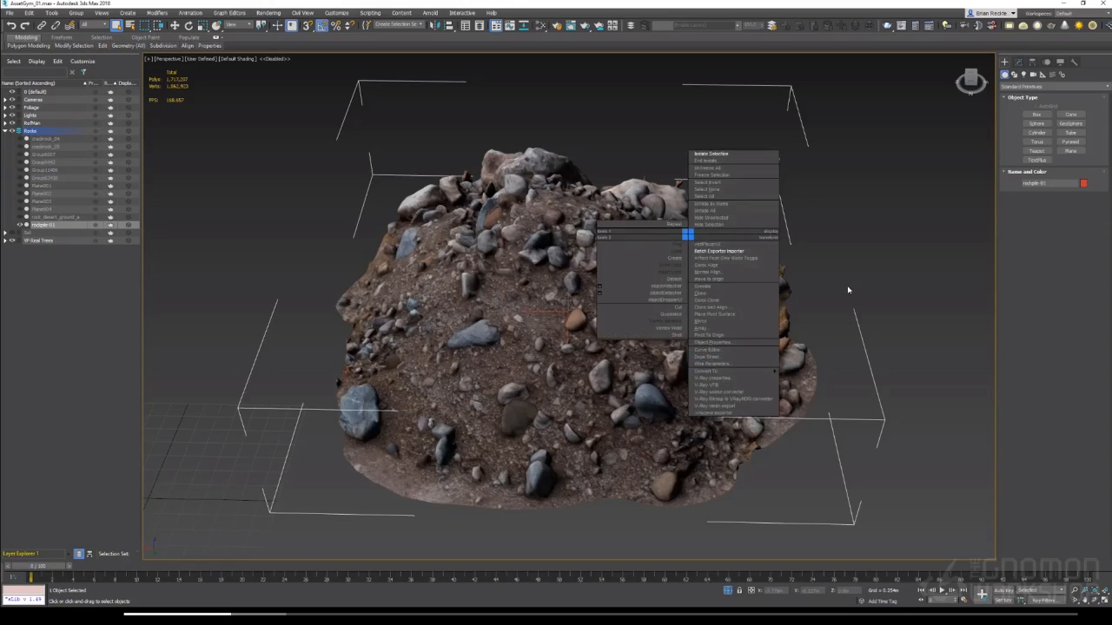
left_click(843, 289)
right_click(733, 228)
left_click(765, 182)
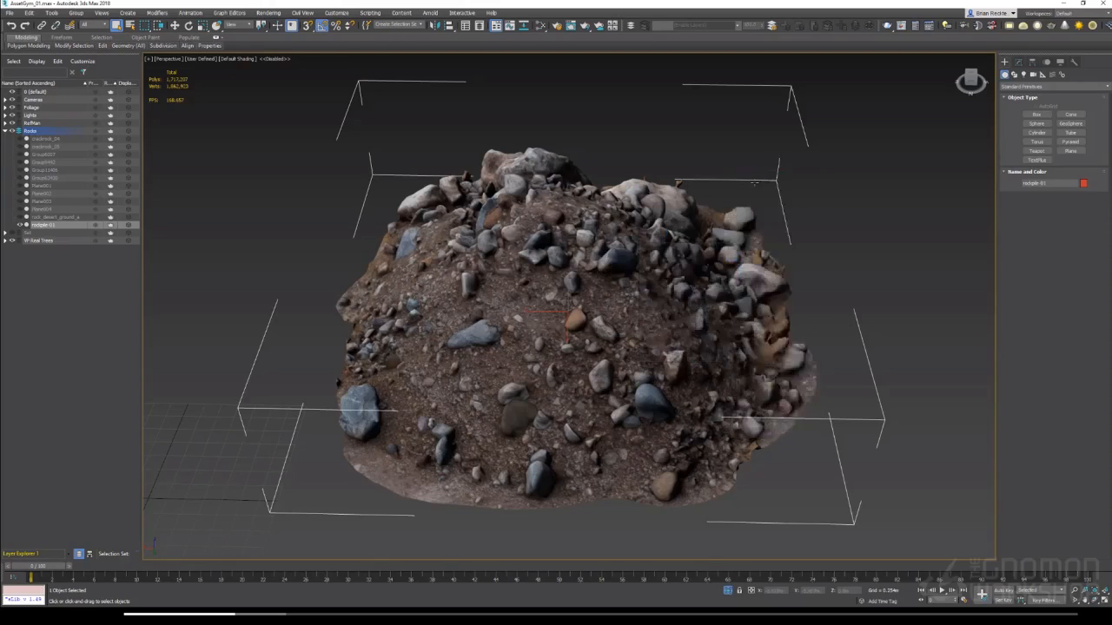
scroll(938, 280, "down", 6)
left_click(855, 450)
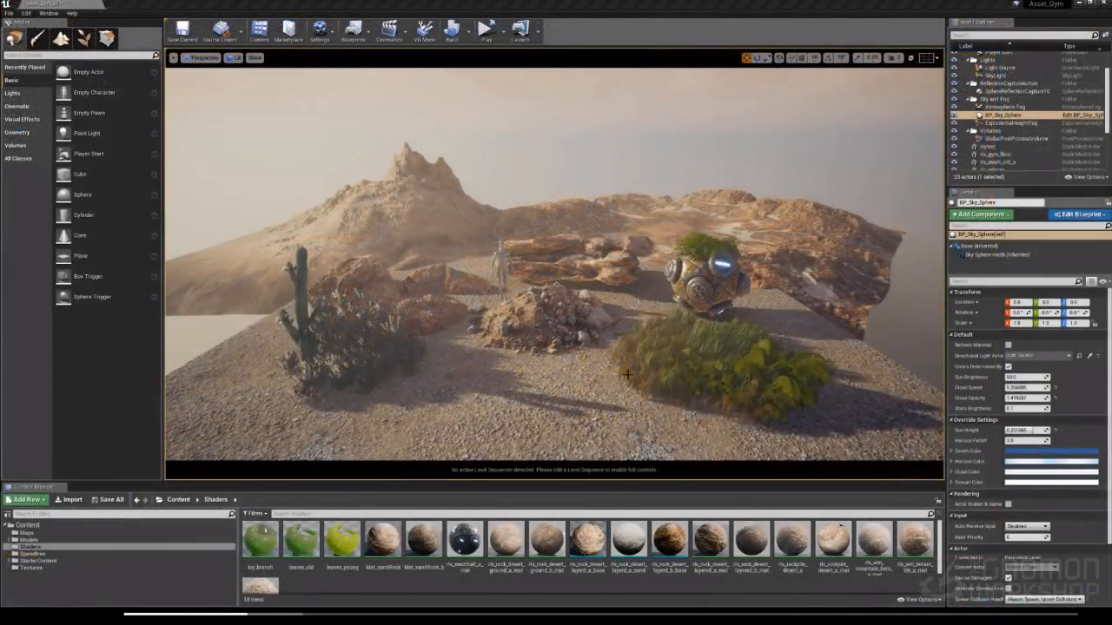
Switch to Unreal Editor and examine the rock pile, boulders, layered rock, terrain and ivy-covered sphere in the desert level
mouse_move(627, 374)
right_mouse_down()
mouse_move(624, 404)
mouse_move(629, 392)
right_mouse_up()
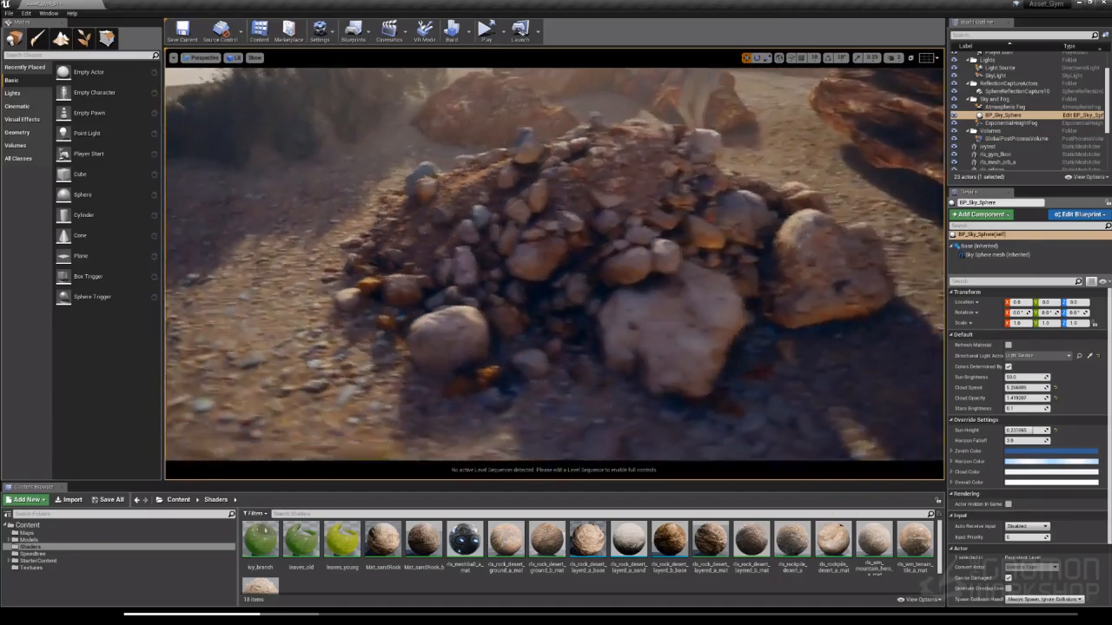
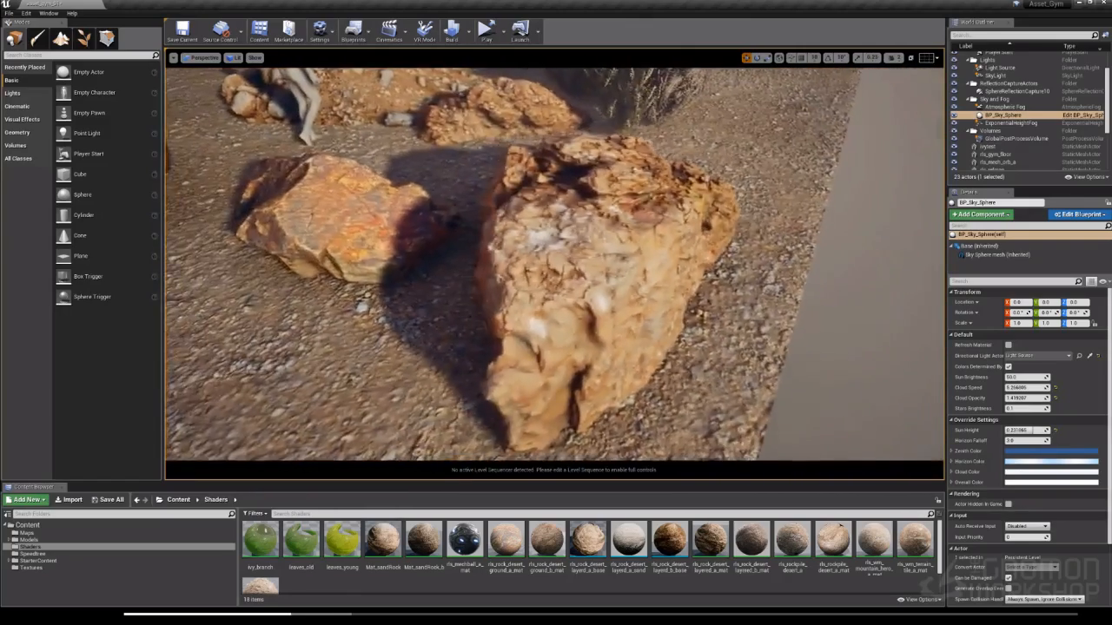
left_click_drag(554, 264, 641, 264, "alt")
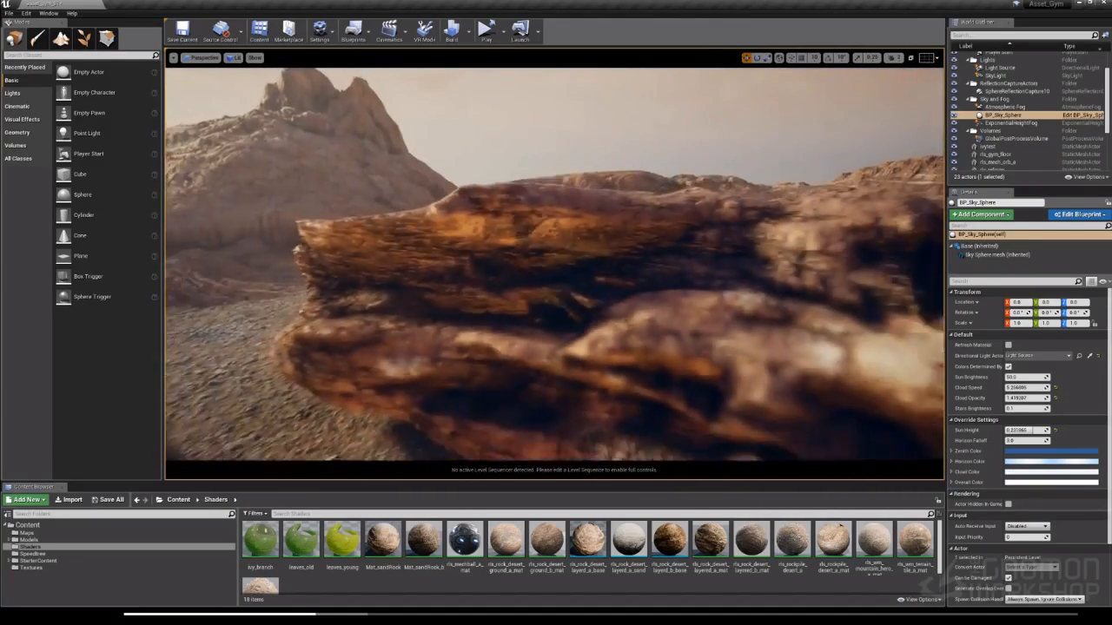
right_click_drag(554, 264, 521, 269)
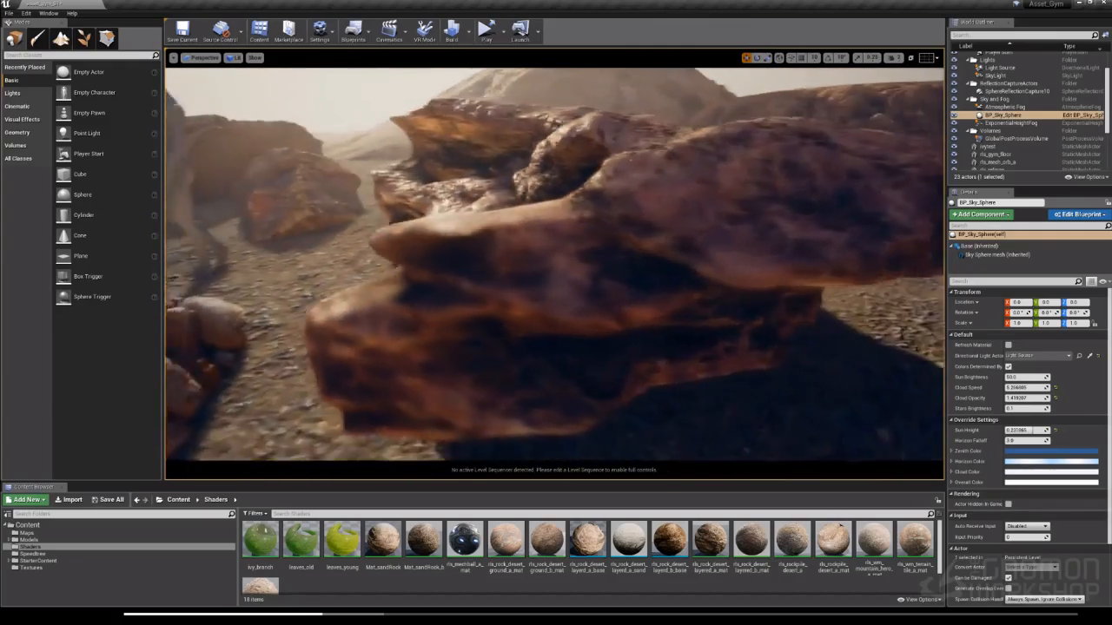
right_click_drag(554, 264, 504, 267)
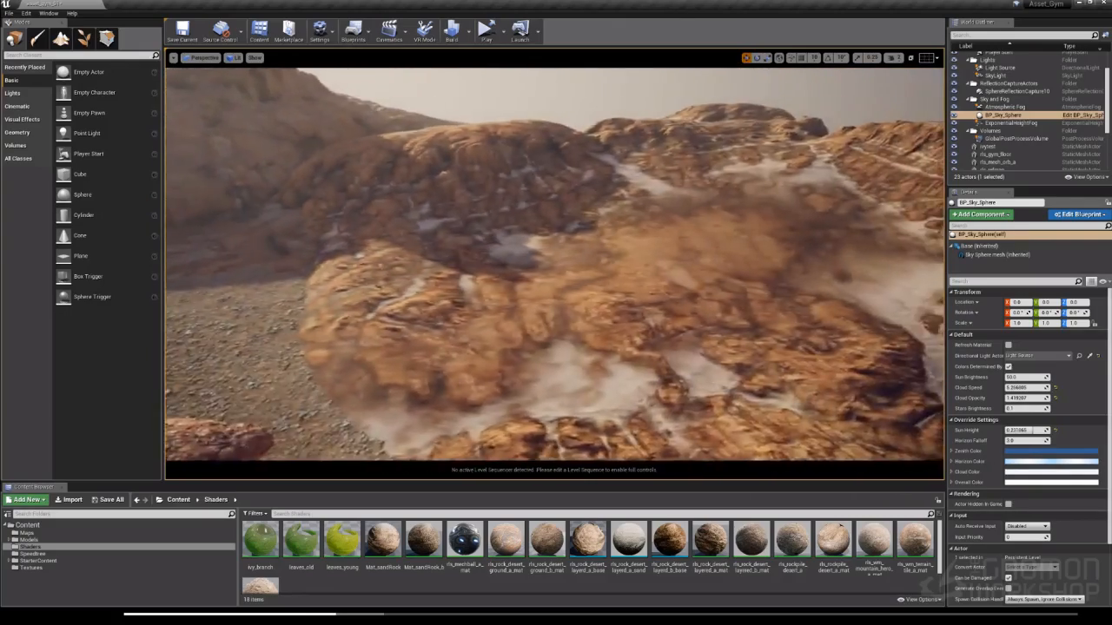
mouse_move(555, 264)
right_mouse_down()
mouse_move(469, 323)
mouse_move(573, 269)
mouse_move(583, 213)
mouse_move(564, 227)
mouse_move(660, 213)
mouse_move(656, 174)
mouse_move(636, 198)
mouse_move(644, 212)
mouse_move(560, 207)
mouse_move(581, 214)
mouse_move(525, 217)
mouse_move(365, 196)
mouse_move(363, 178)
mouse_move(372, 217)
mouse_move(365, 193)
mouse_move(341, 211)
mouse_move(329, 261)
mouse_move(325, 178)
mouse_move(378, 177)
mouse_move(346, 160)
mouse_move(363, 179)
mouse_move(354, 182)
mouse_move(535, 179)
right_mouse_up()
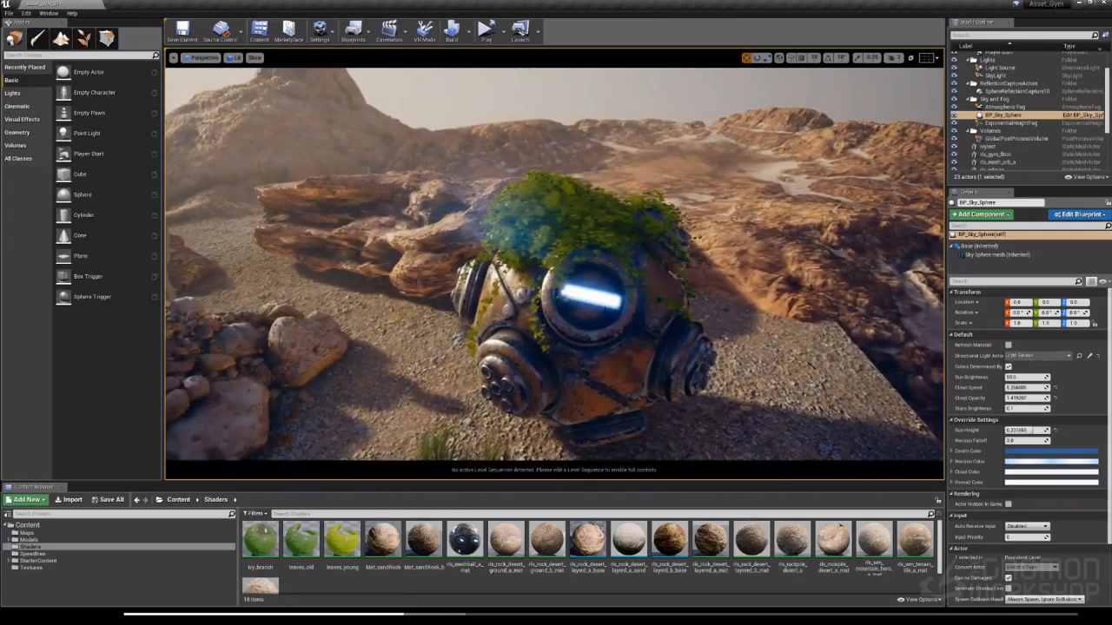
Delete the ivy growing over the mechanical sphere in the desert level
left_click(594, 241)
key("Delete")
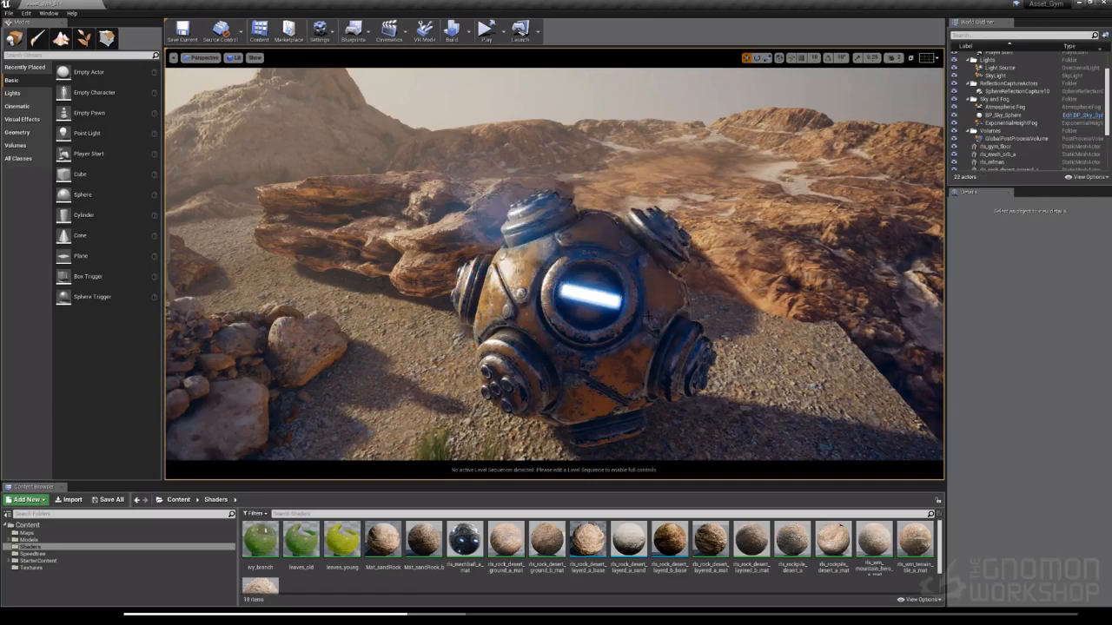
right_click_drag(593, 271, 535, 238)
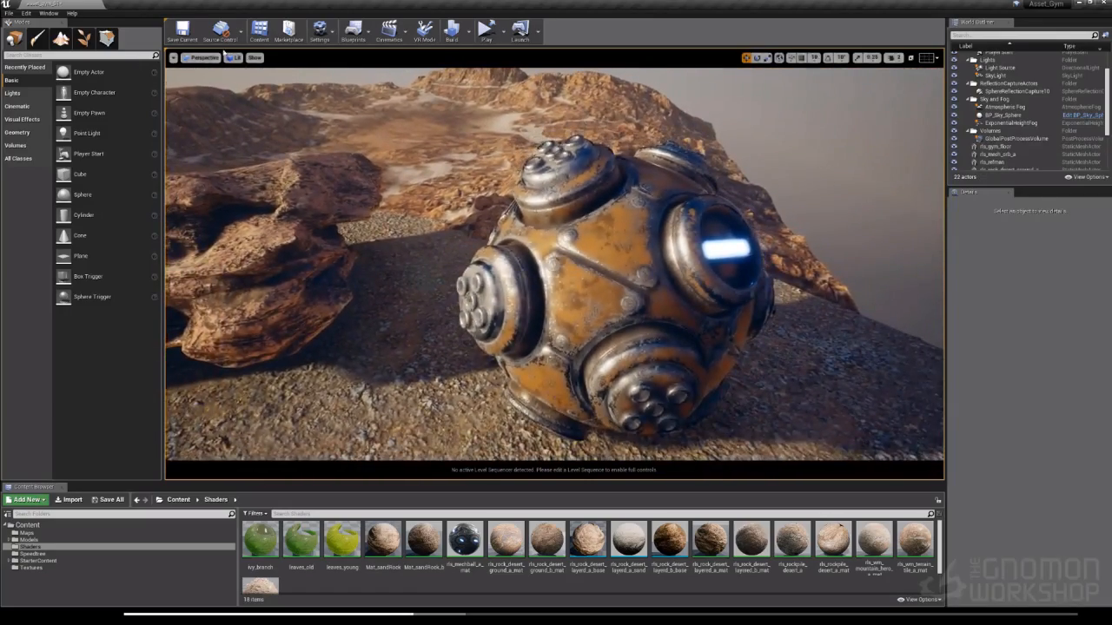
Turn off the Depth Of Field post-processing show flag in the viewport
left_click(254, 58)
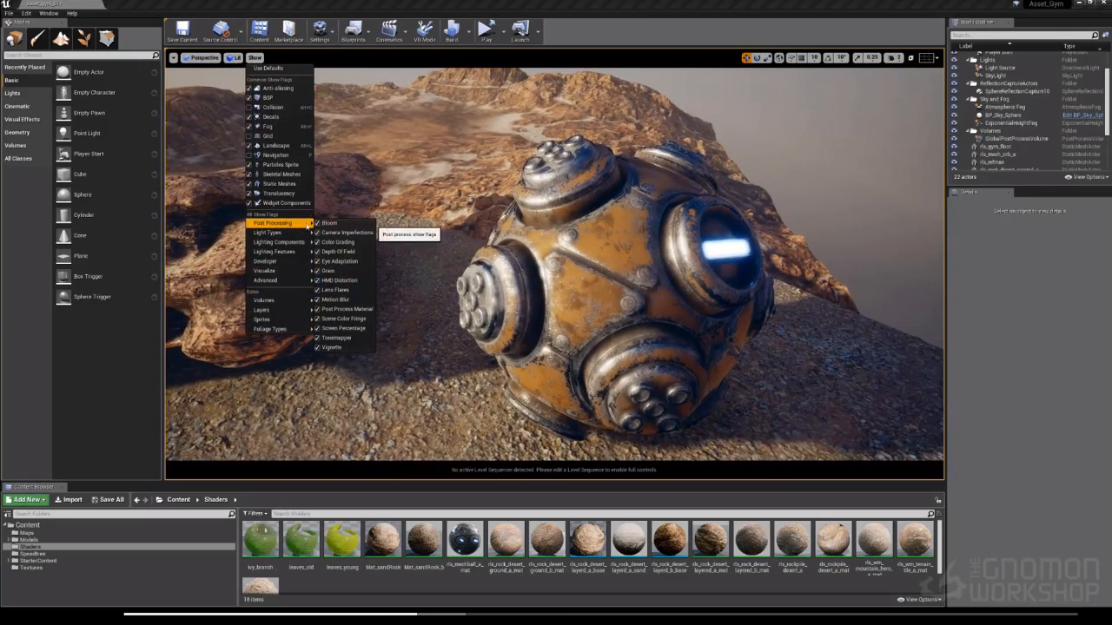
left_click(336, 252)
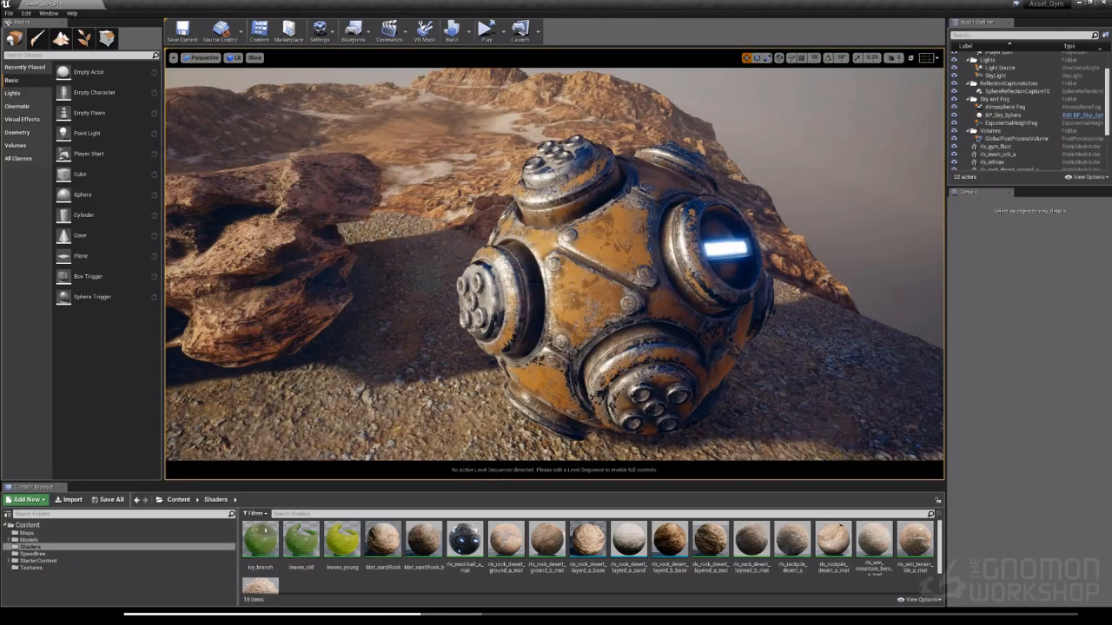
right_click_drag(555, 264, 521, 261)
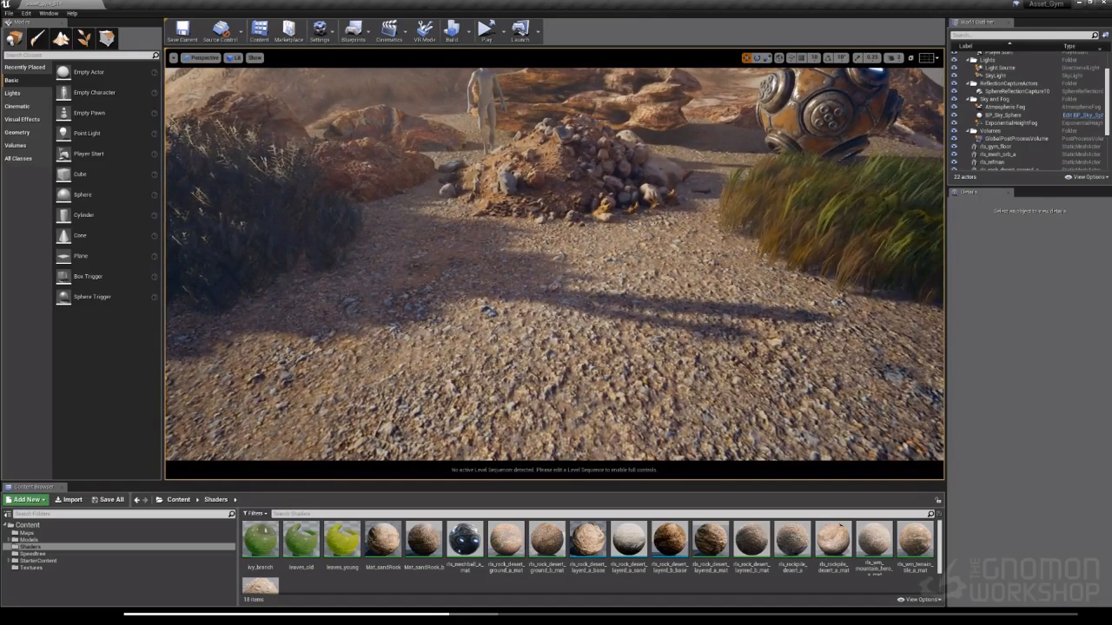
Select the floor mesh and vertex paint a patch of reddish rubble in white on the gravel in front of the rock pile
left_click(172, 78)
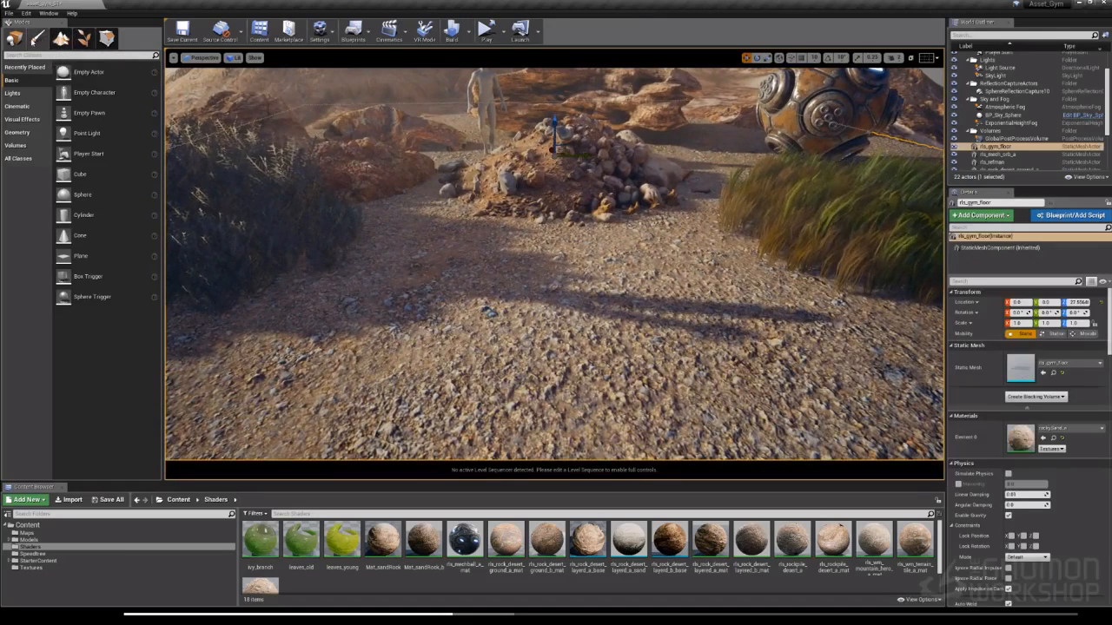
left_click(37, 39)
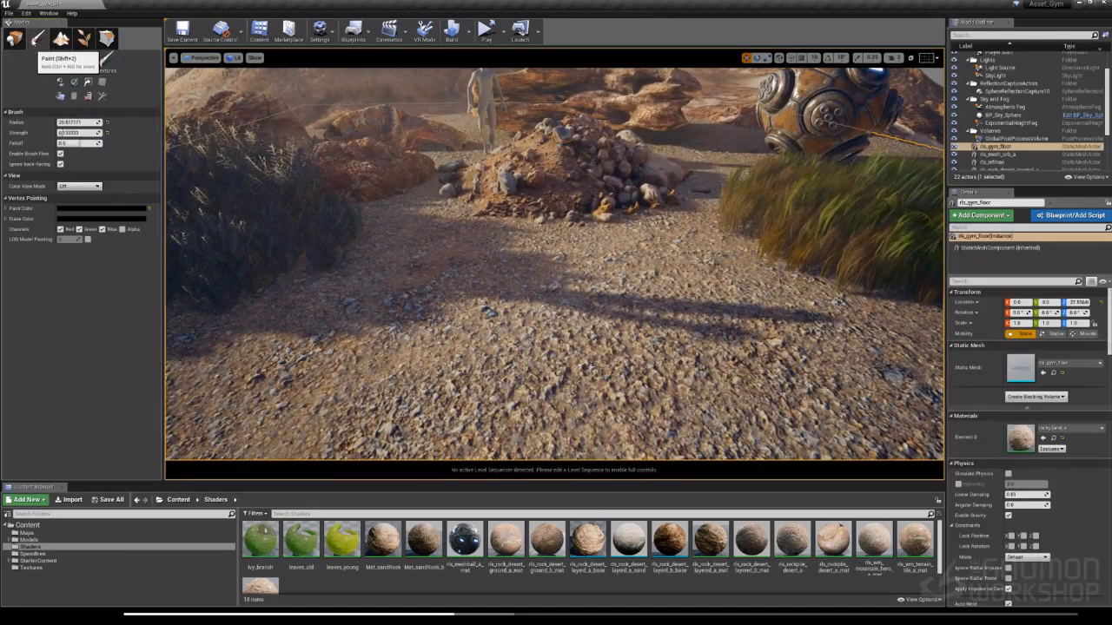
left_click(149, 208)
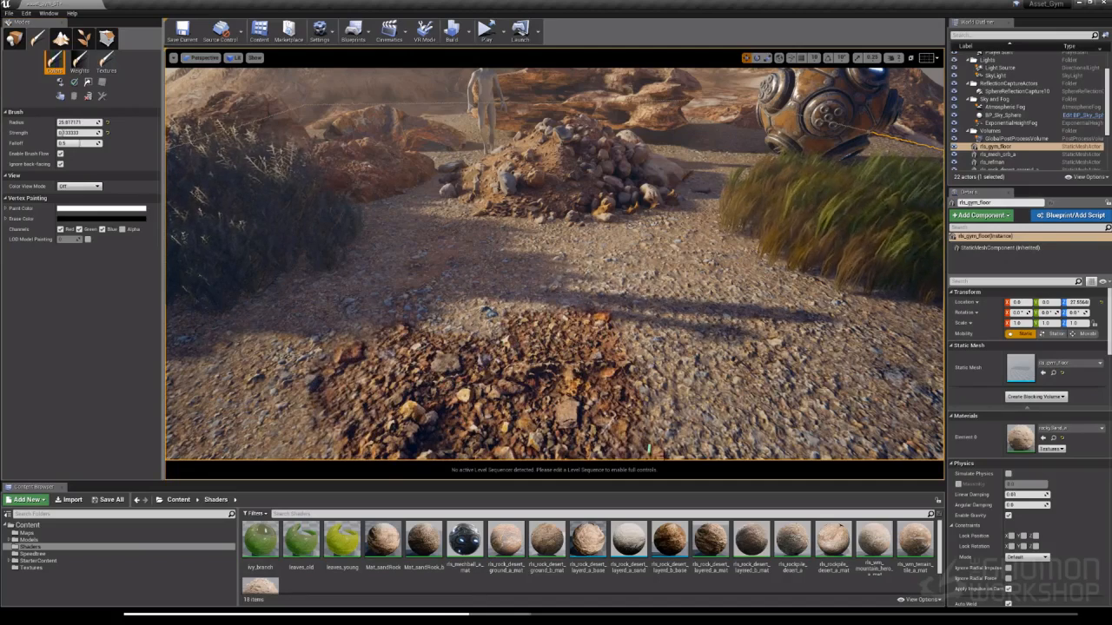
mouse_move(648, 449)
left_mouse_down()
mouse_move(720, 390)
mouse_move(746, 430)
mouse_move(655, 329)
left_mouse_up()
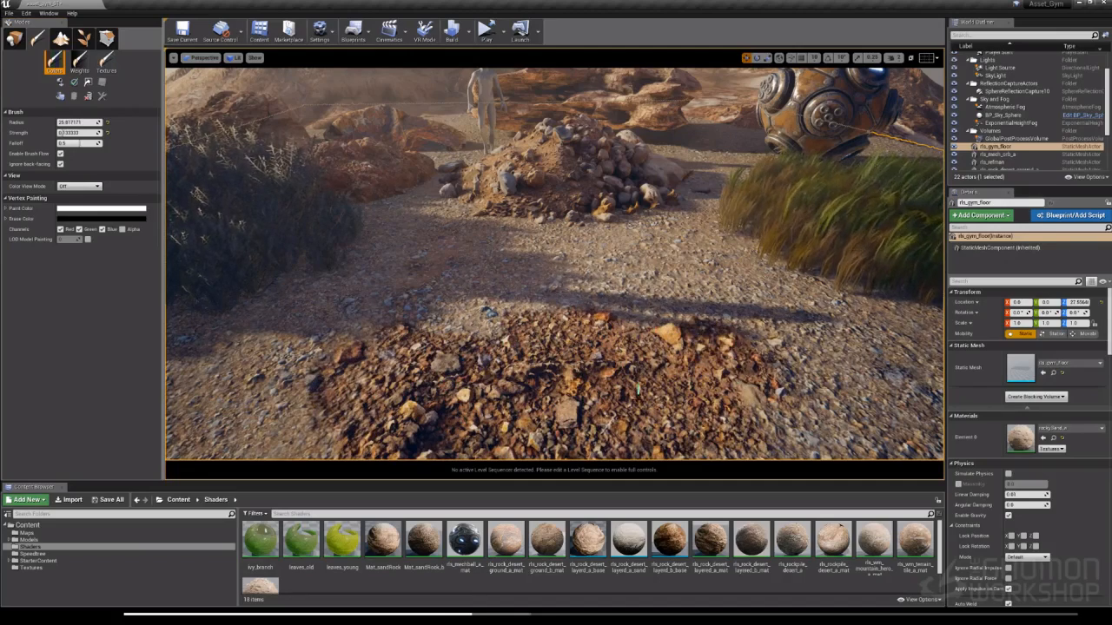
mouse_move(649, 367)
right_mouse_down()
mouse_move(643, 435)
mouse_move(591, 400)
mouse_move(547, 391)
mouse_move(573, 296)
mouse_move(660, 356)
mouse_move(739, 347)
mouse_move(704, 330)
mouse_move(695, 278)
mouse_move(660, 377)
right_mouse_up()
mouse_move(662, 379)
left_mouse_down()
mouse_move(649, 360)
mouse_move(555, 349)
mouse_move(373, 348)
mouse_move(391, 295)
mouse_move(340, 255)
mouse_move(764, 312)
mouse_move(755, 274)
mouse_move(439, 277)
left_mouse_up()
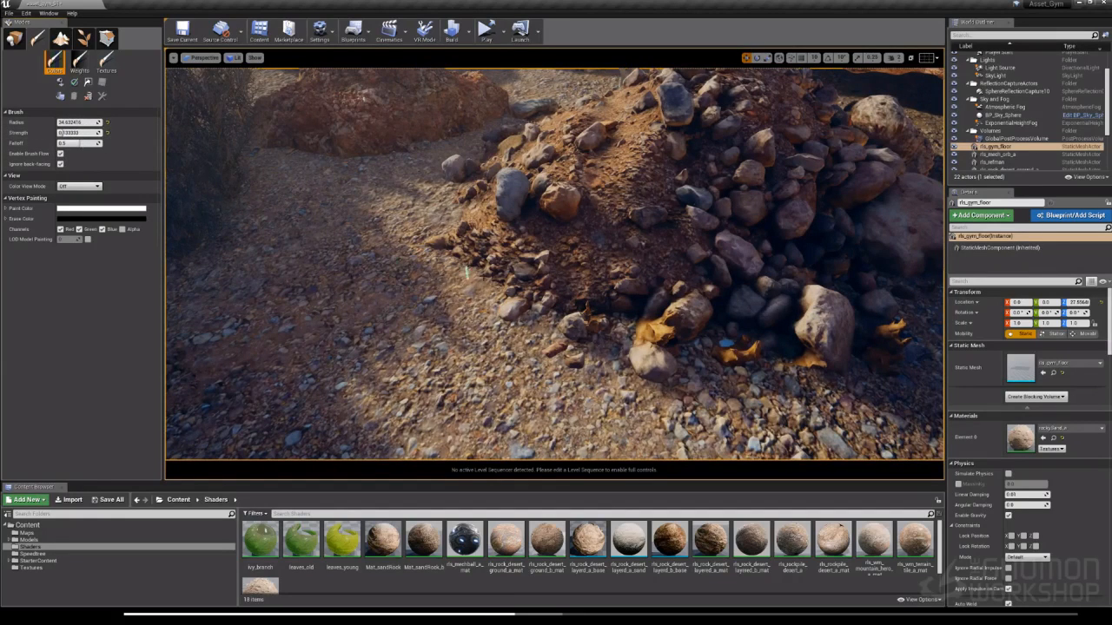
Vertex paint reddish rubble onto the floor along the front and side base of the rock pile
mouse_move(466, 272)
left_mouse_down()
mouse_move(463, 319)
mouse_move(478, 345)
mouse_move(648, 359)
left_mouse_up()
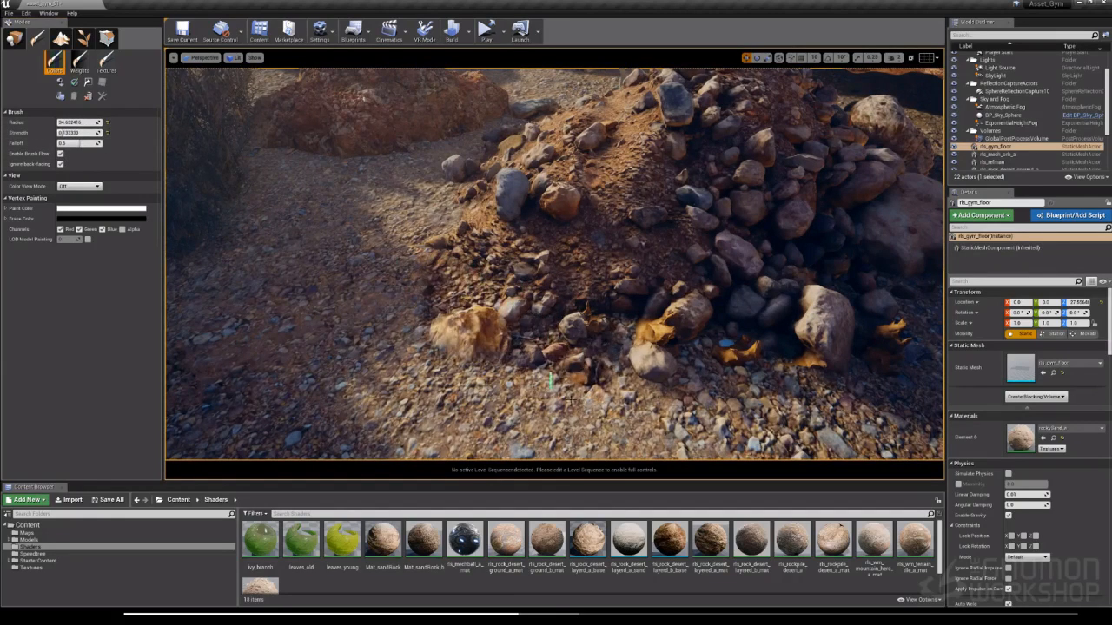
mouse_move(550, 382)
left_mouse_down()
mouse_move(727, 341)
mouse_move(843, 367)
mouse_move(752, 413)
left_mouse_up()
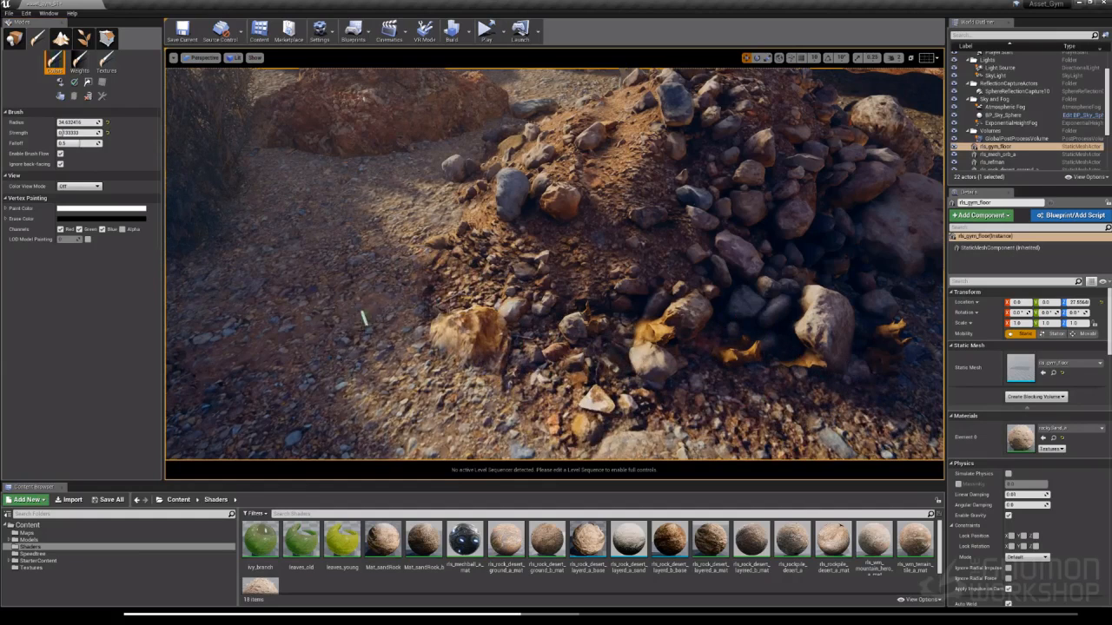
mouse_move(364, 319)
left_mouse_down()
mouse_move(400, 251)
mouse_move(476, 216)
left_mouse_up()
mouse_move(434, 300)
left_mouse_down()
mouse_move(408, 408)
mouse_move(521, 416)
mouse_move(410, 164)
left_mouse_up()
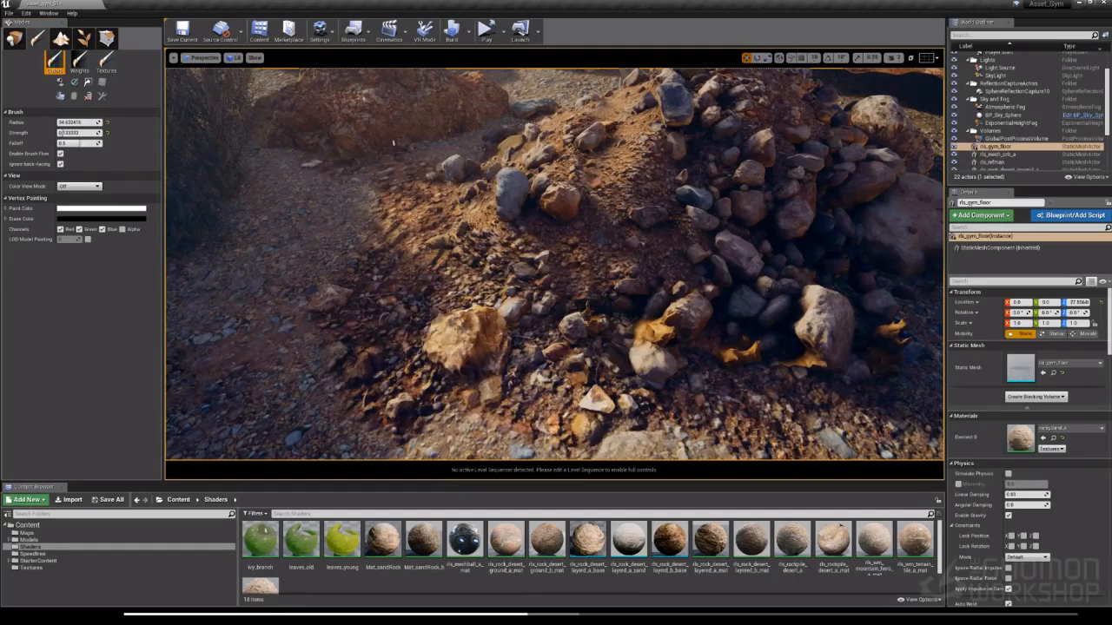
Paint the rubble blend onto the ground between the rock pile and the reddish rock mound
right_click_drag(276, 155, 217, 160)
mouse_move(599, 200)
left_mouse_down()
mouse_move(543, 233)
mouse_move(590, 263)
mouse_move(589, 187)
left_mouse_up()
mouse_move(477, 320)
left_mouse_down()
mouse_move(377, 330)
mouse_move(217, 312)
left_mouse_up()
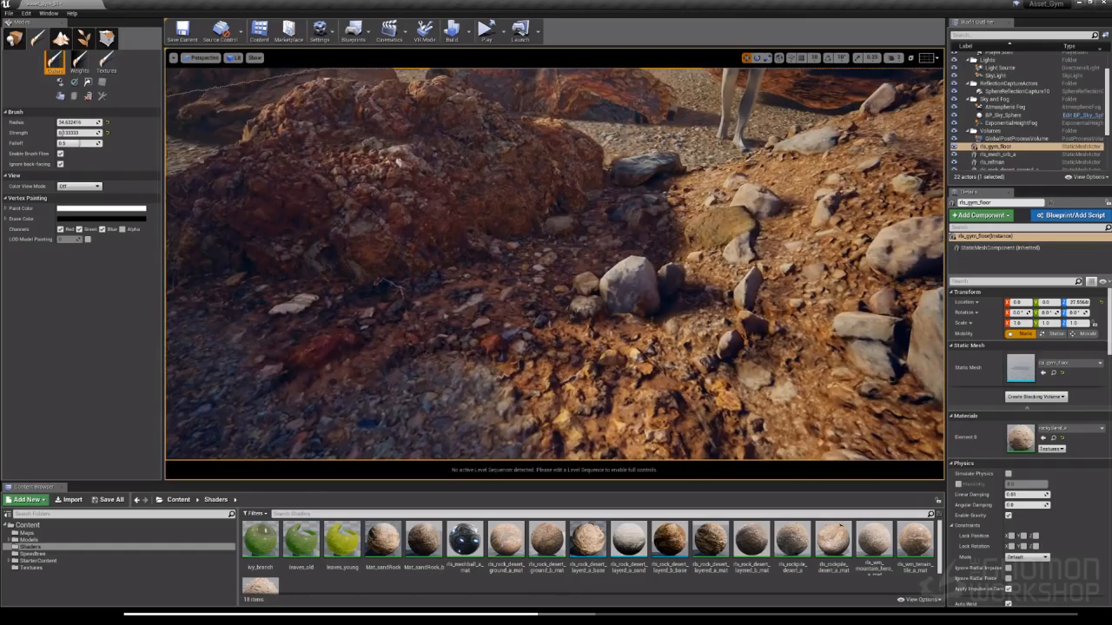
Paint rubble on the floor behind the reddish mound and around the bases of the large boulders
mouse_move(477, 366)
right_mouse_down()
mouse_move(416, 360)
mouse_move(565, 360)
mouse_move(634, 334)
mouse_move(521, 364)
mouse_move(521, 321)
mouse_move(512, 334)
mouse_move(460, 339)
mouse_move(482, 194)
right_mouse_up()
mouse_move(575, 213)
left_mouse_down()
mouse_move(630, 273)
mouse_move(673, 369)
mouse_move(573, 265)
left_mouse_up()
left_click_drag(513, 248, 411, 219)
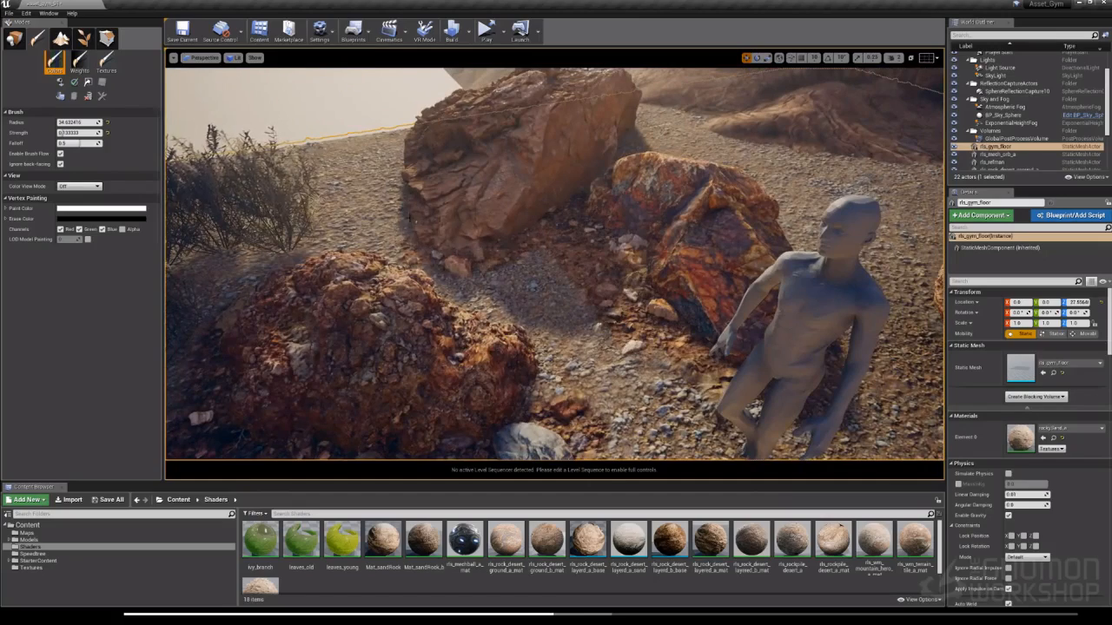
left_click_drag(521, 383, 491, 313)
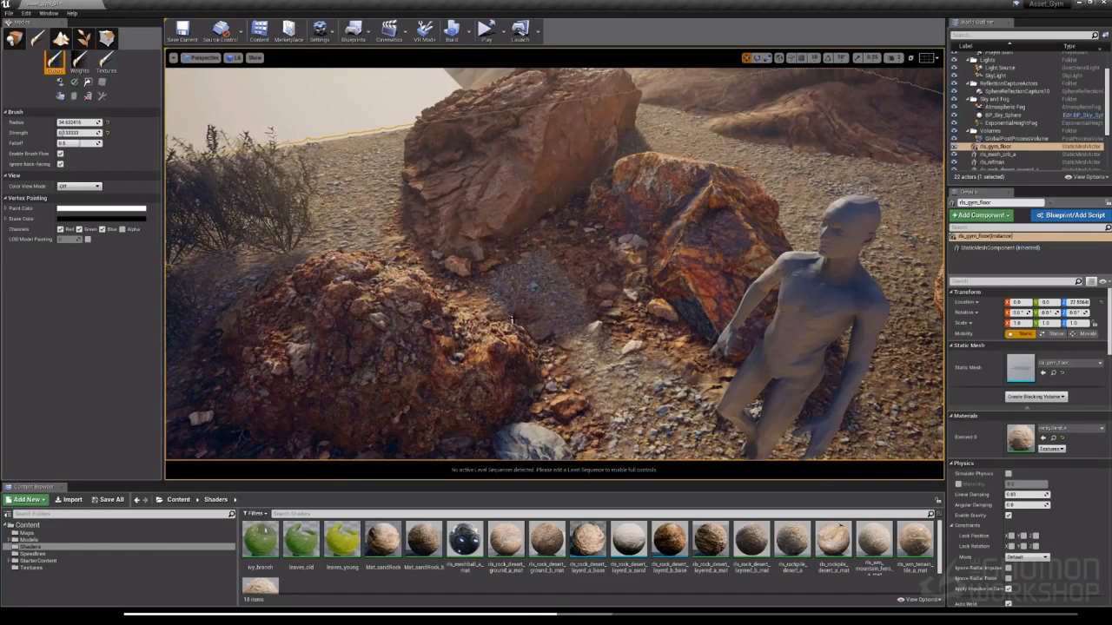
Paint rubble on the ground beneath the dry shrubs beside the cactus, and erase part of it back to gravel
right_click_drag(469, 302, 371, 302)
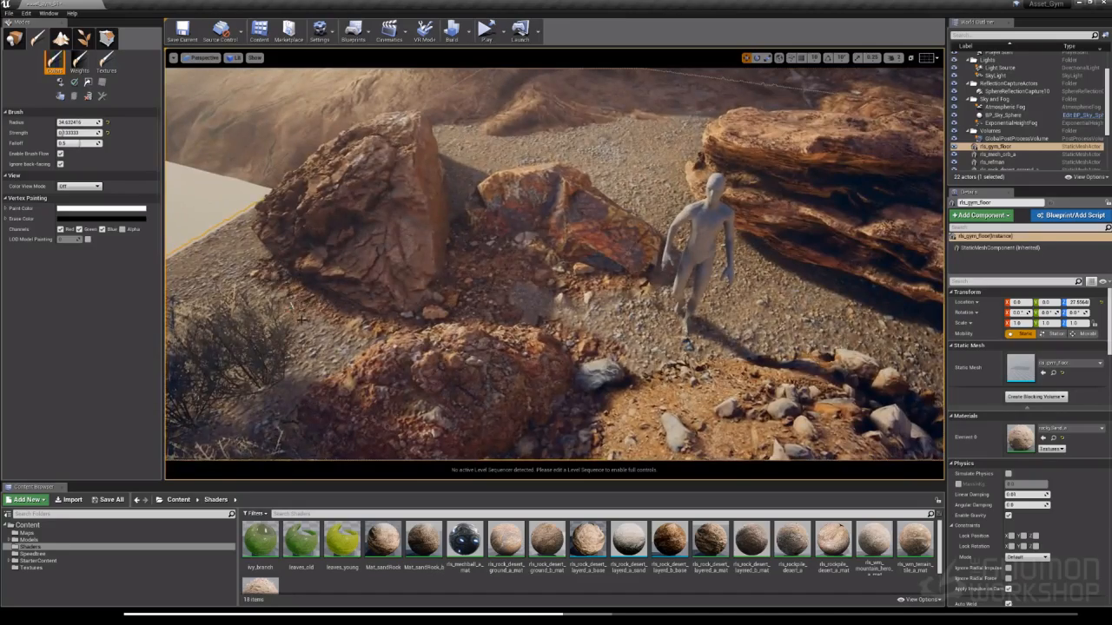
right_click_drag(301, 320, 332, 339)
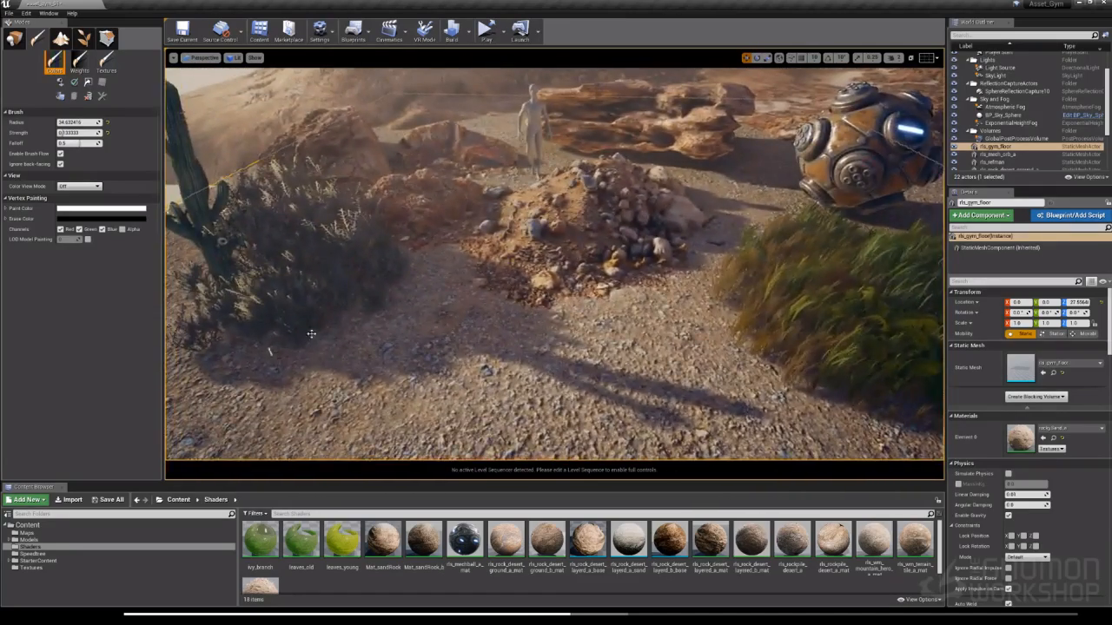
mouse_move(223, 341)
left_mouse_down()
mouse_move(243, 380)
mouse_move(322, 365)
mouse_move(379, 301)
left_mouse_up()
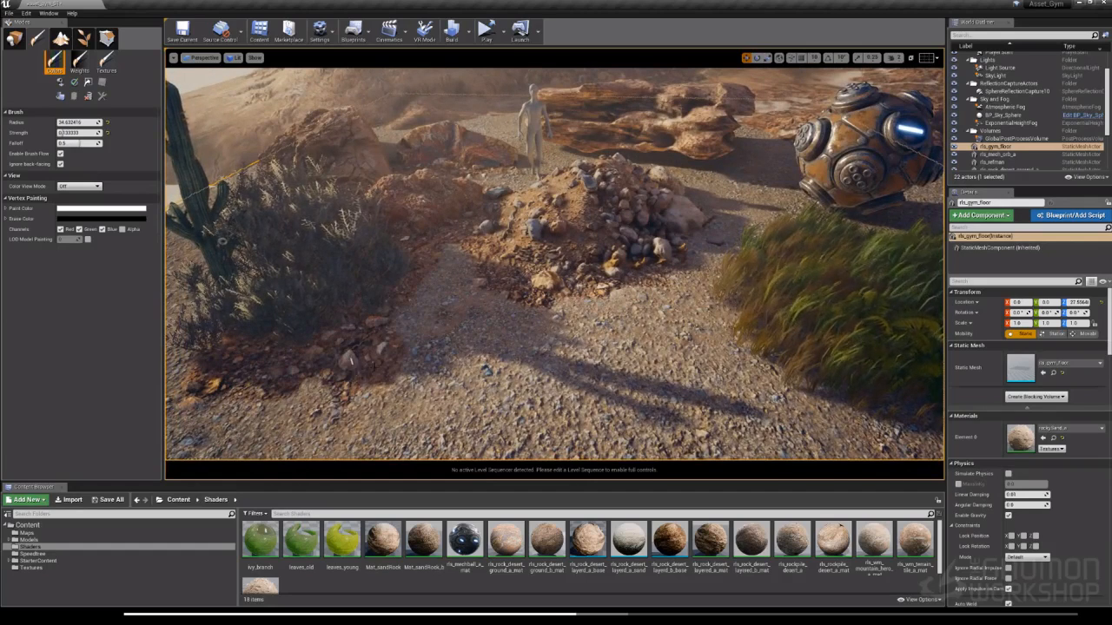
left_click_drag(373, 364, 367, 385, "shift")
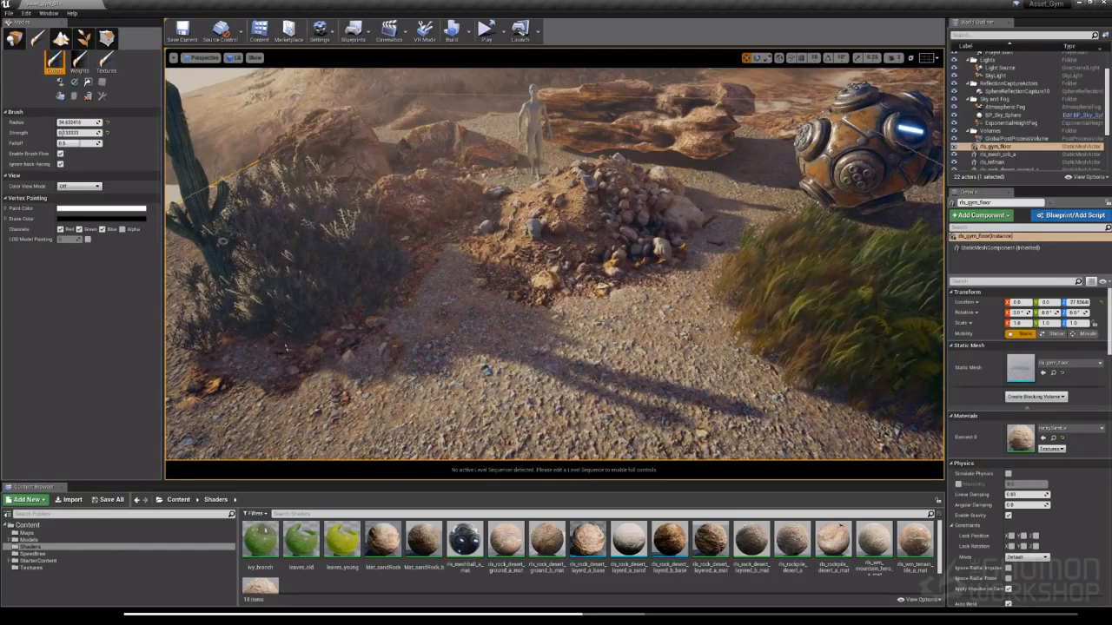
Switch to foliage painting and place snakeweed_01 plants in Single Instance Mode on the ground in front of the dry shrubs
right_click_drag(554, 264, 408, 274)
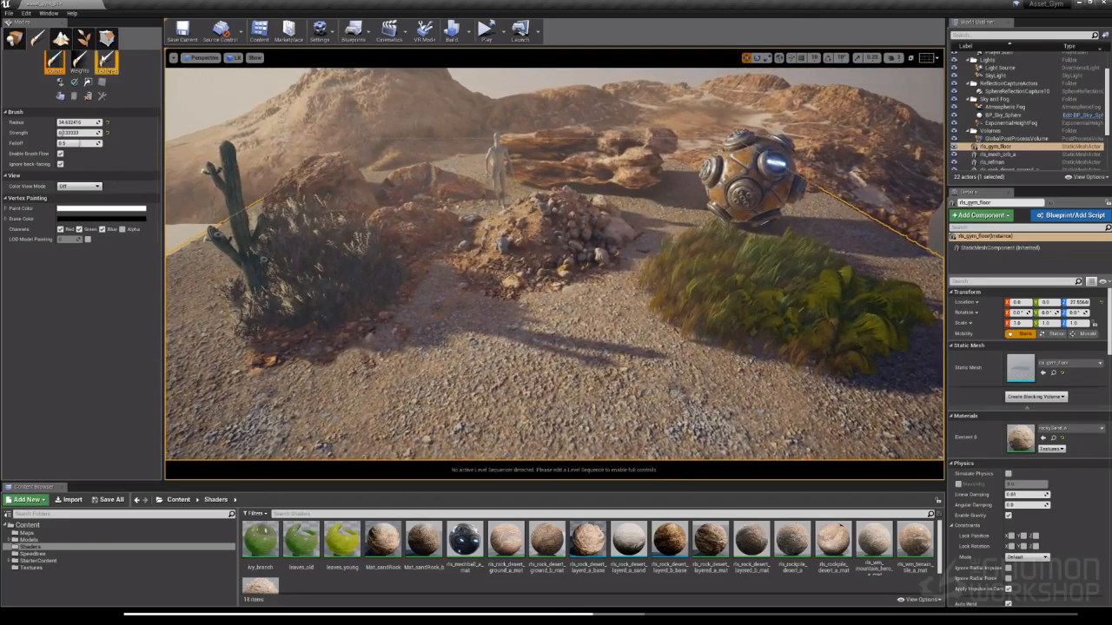
left_click(84, 38)
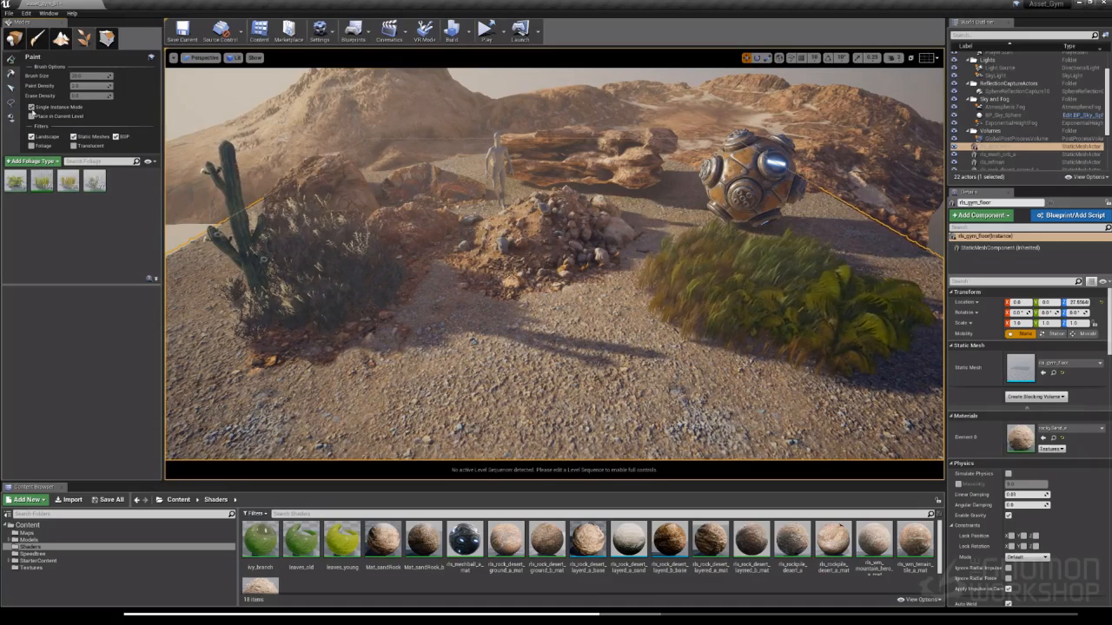
left_click(31, 108)
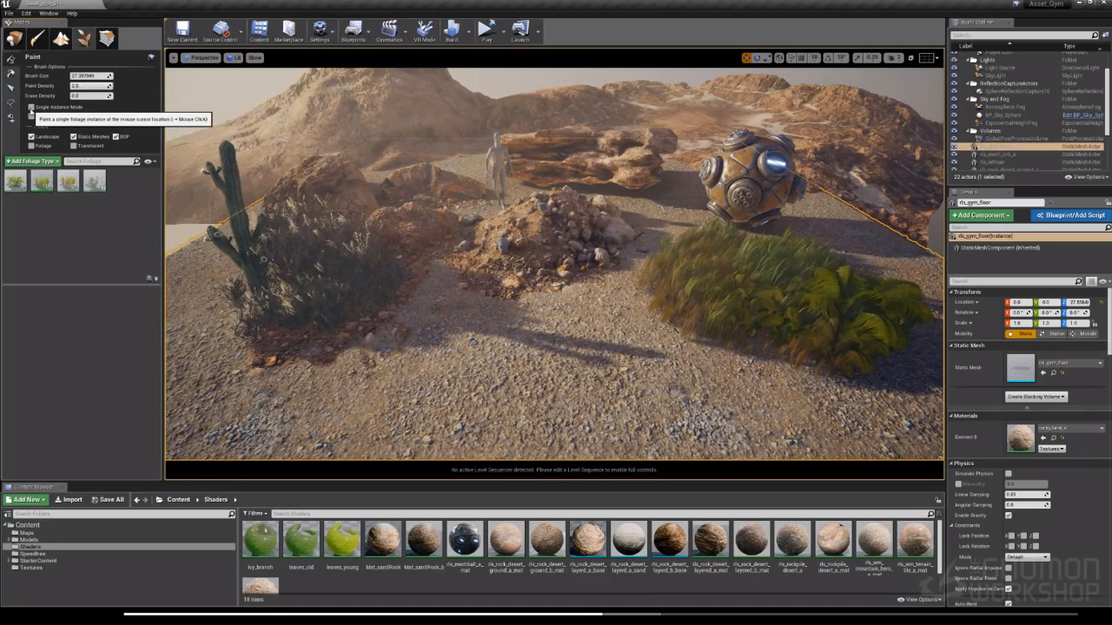
left_click(31, 107)
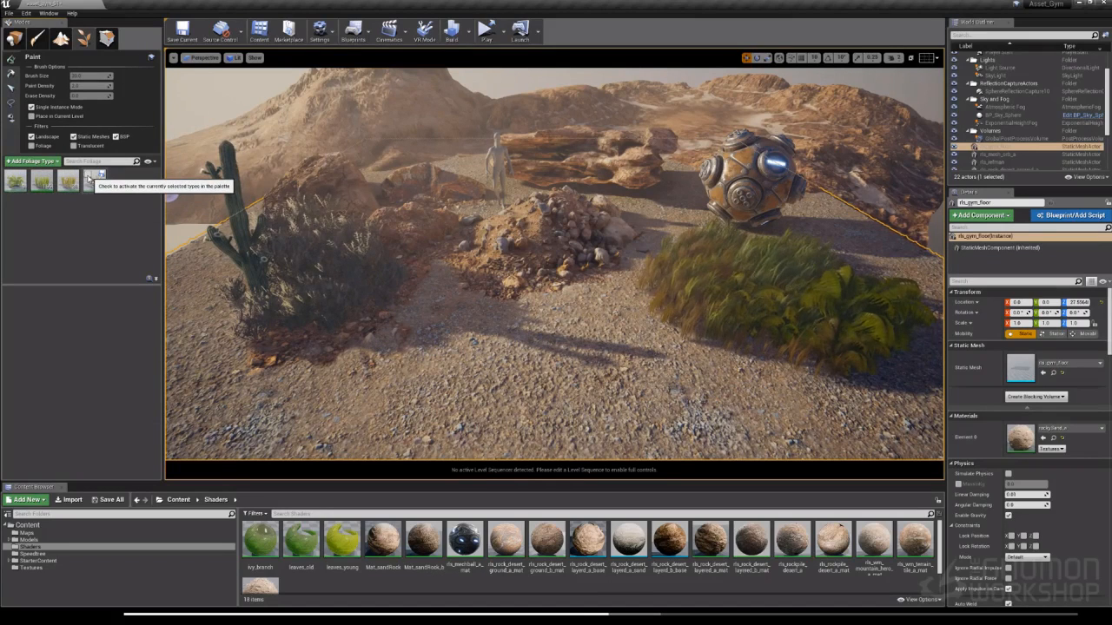
left_click(88, 177)
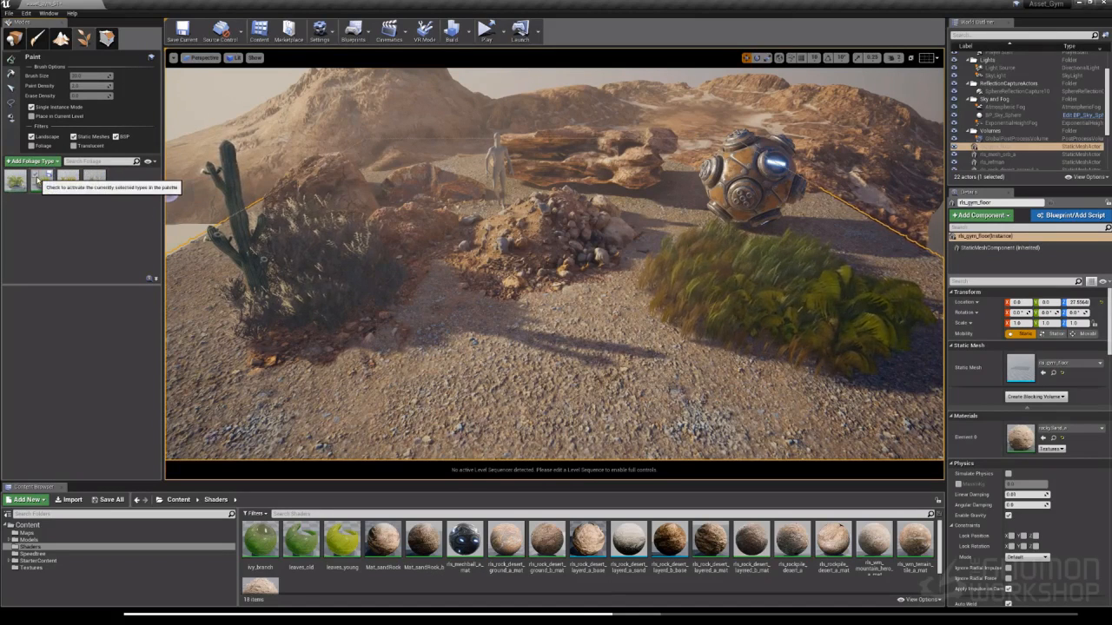
left_click(309, 349)
left_click(292, 382)
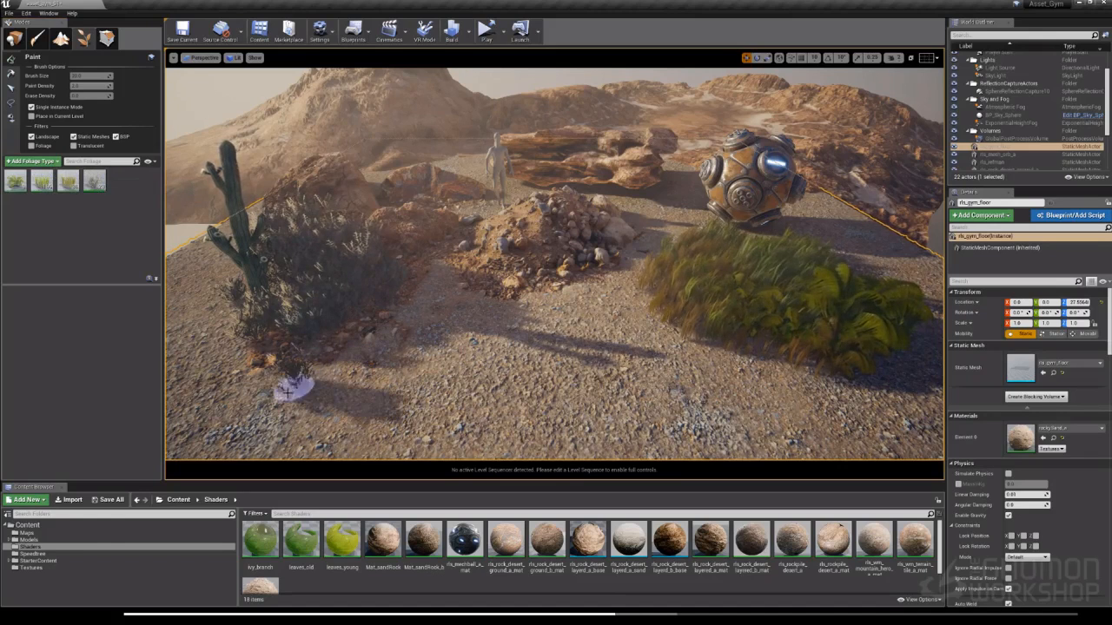
left_click(265, 367)
left_click(289, 382)
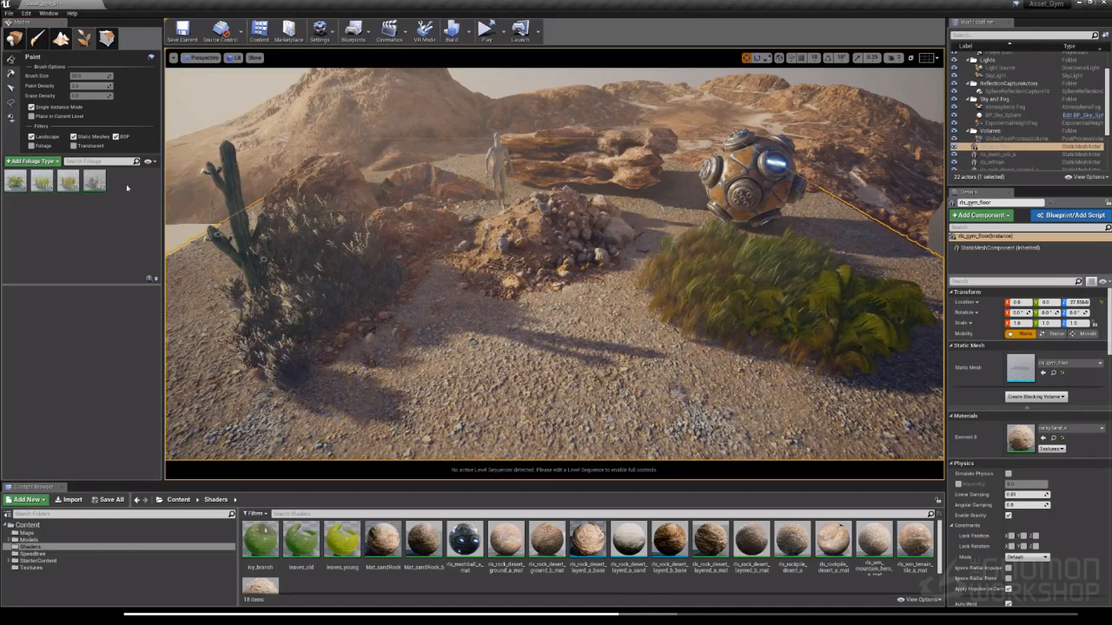
Review the snakeweed_01 foliage type's painting, placement and instance settings, and reset its Scale X minimum and maximum to 1.0
left_click(95, 181)
scroll(157, 392, "down", 2)
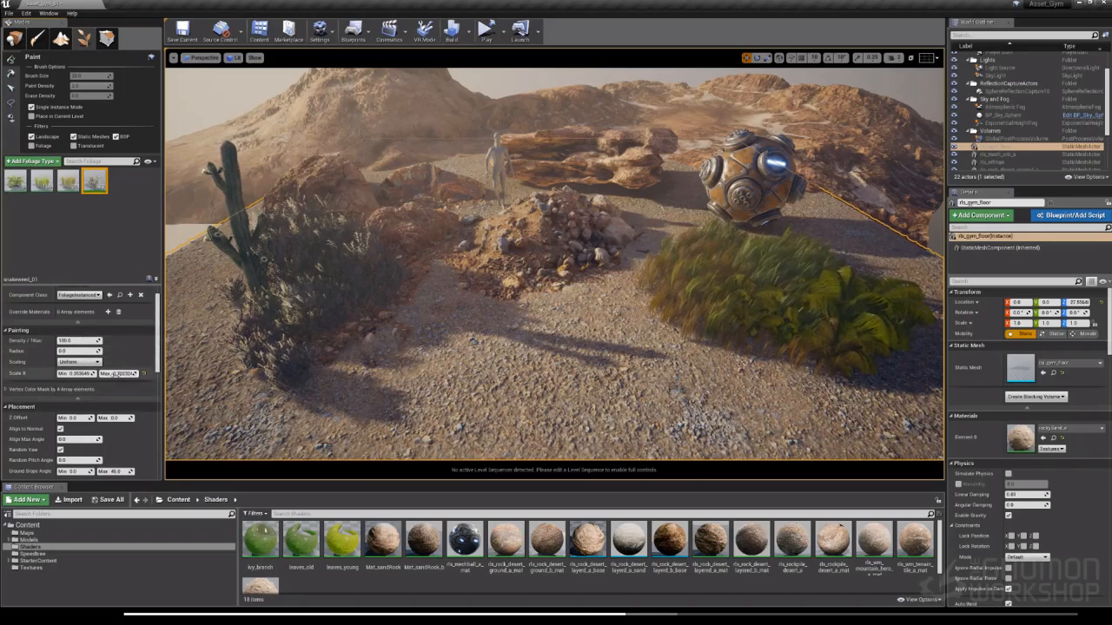
scroll(104, 374, "down", 4)
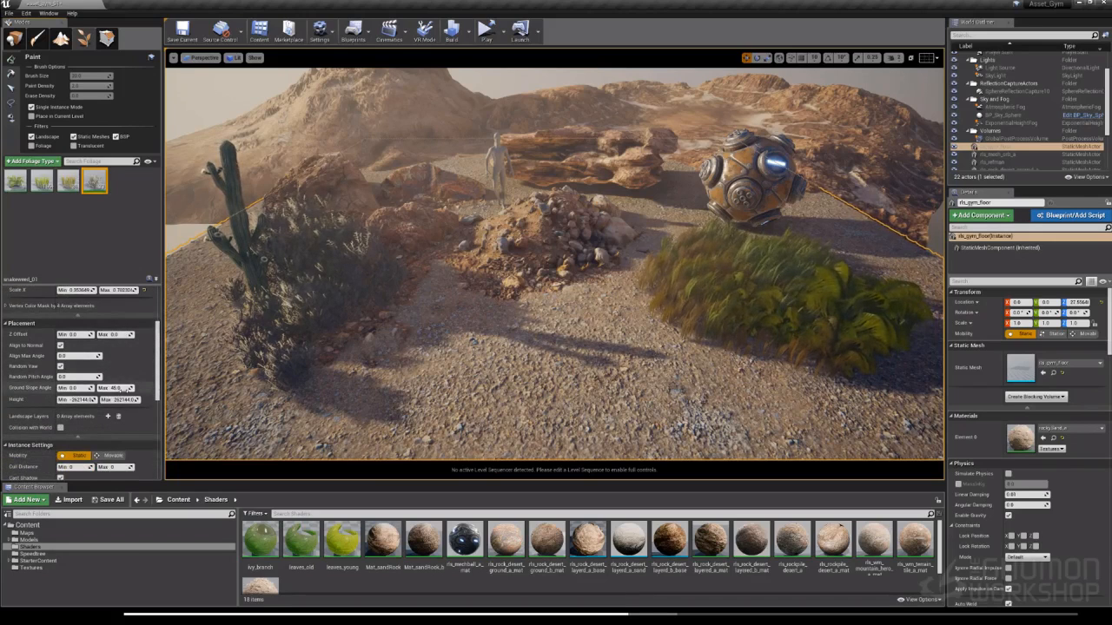
scroll(127, 390, "down", 2)
scroll(123, 391, "down", 3)
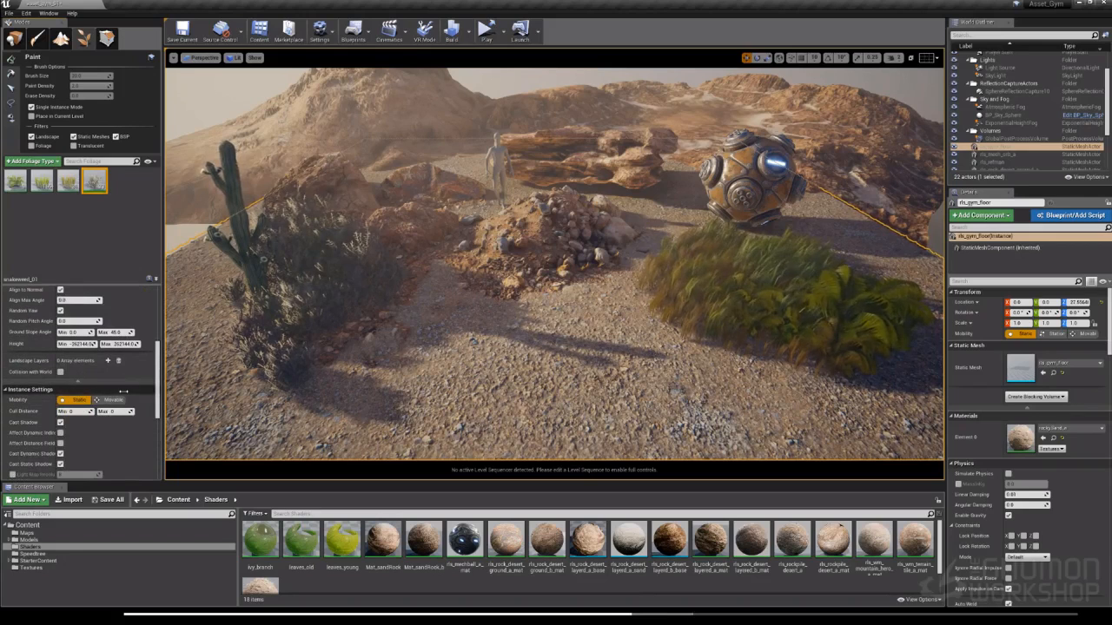
scroll(124, 390, "down", 4)
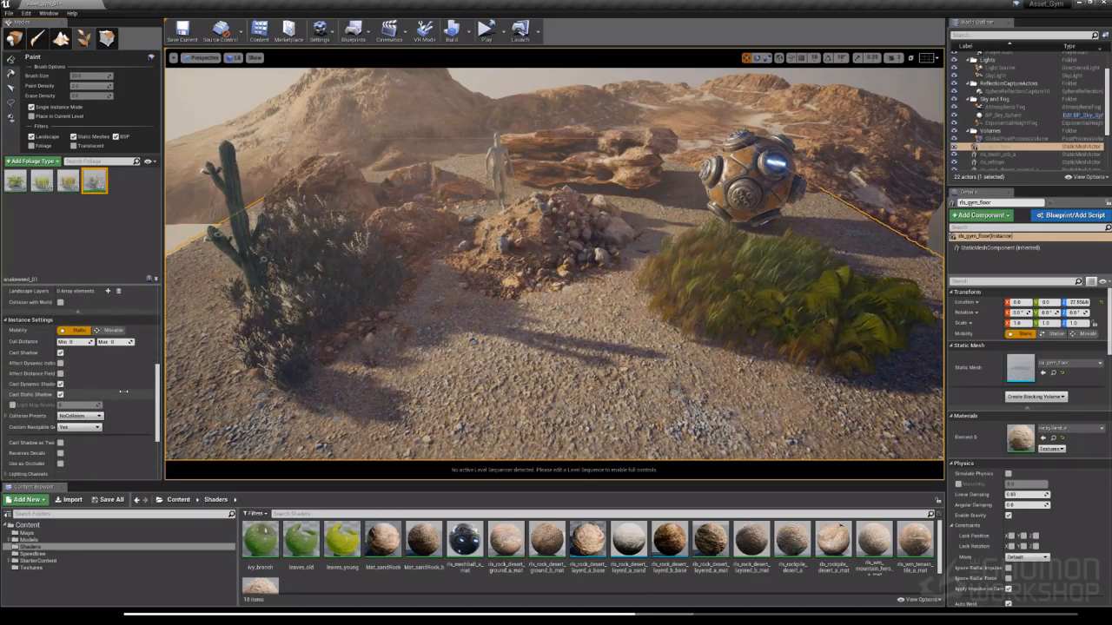
scroll(123, 391, "down", 1)
scroll(123, 393, "up", 7)
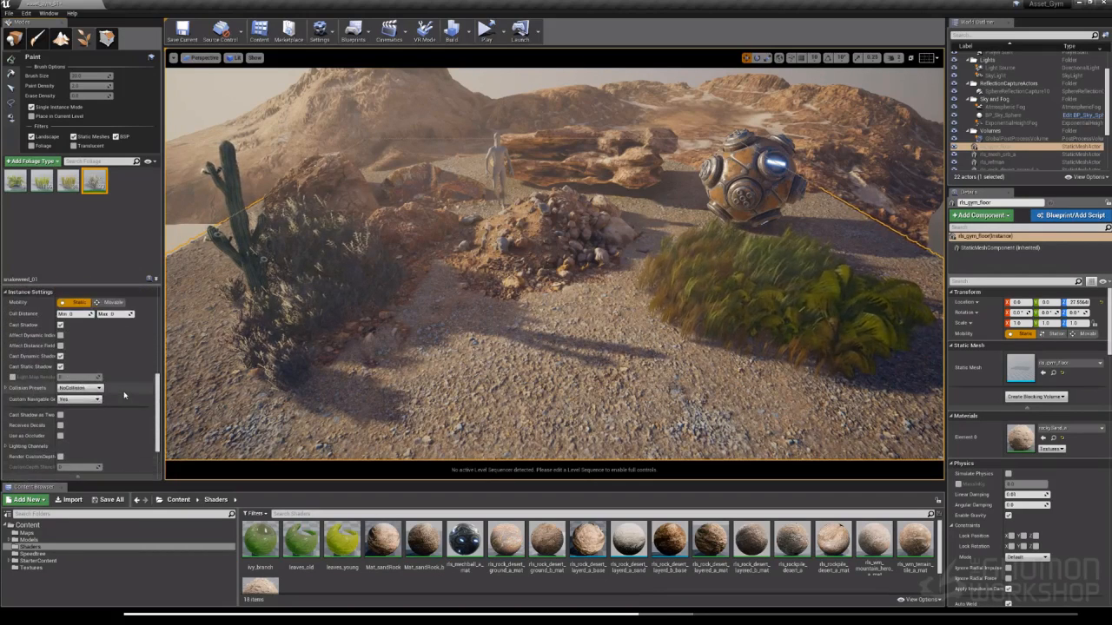
scroll(123, 395, "up", 6)
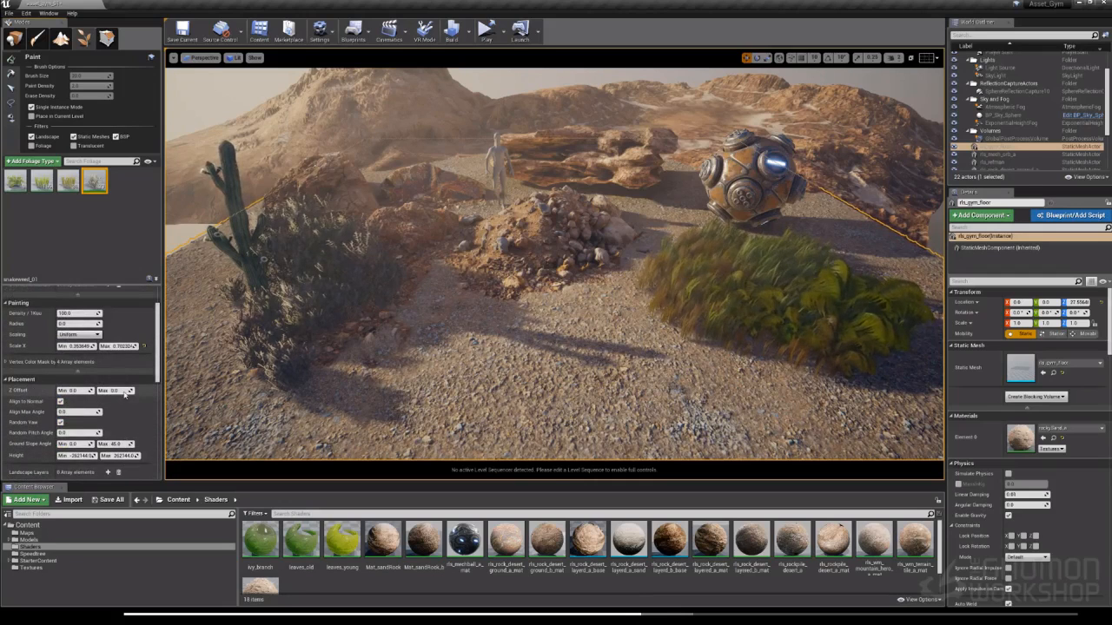
scroll(124, 395, "up", 2)
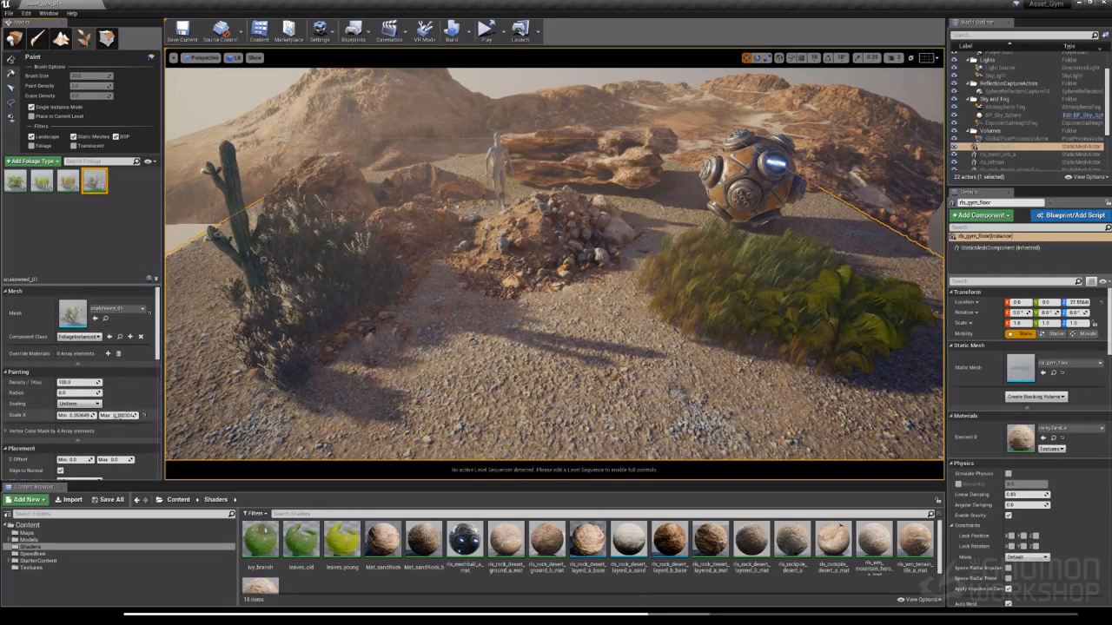
left_click(145, 418)
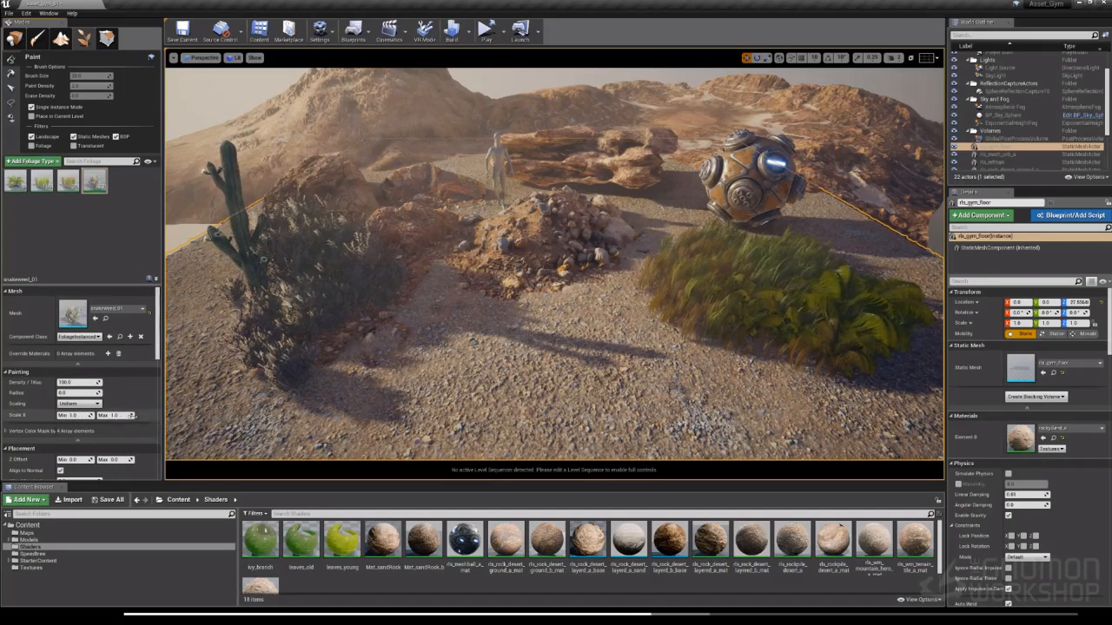
Place more snakeweed_01 plants on the ground in front of the dry shrubs, reducing the Scale X minimum and maximum to 0.31
left_click(348, 396)
left_click(293, 424)
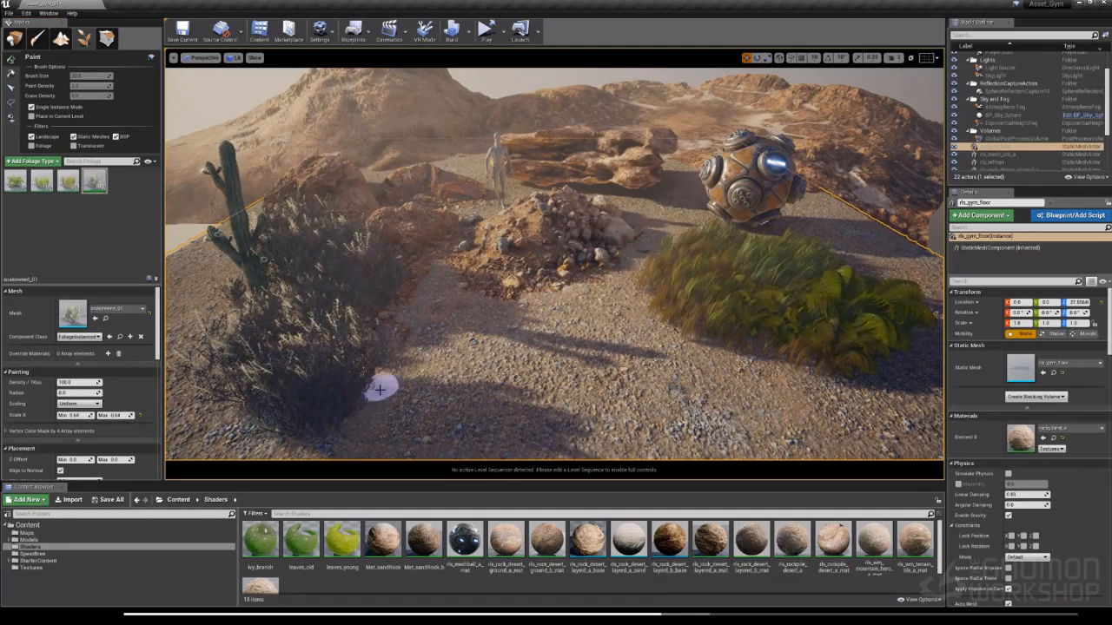
left_click(367, 424)
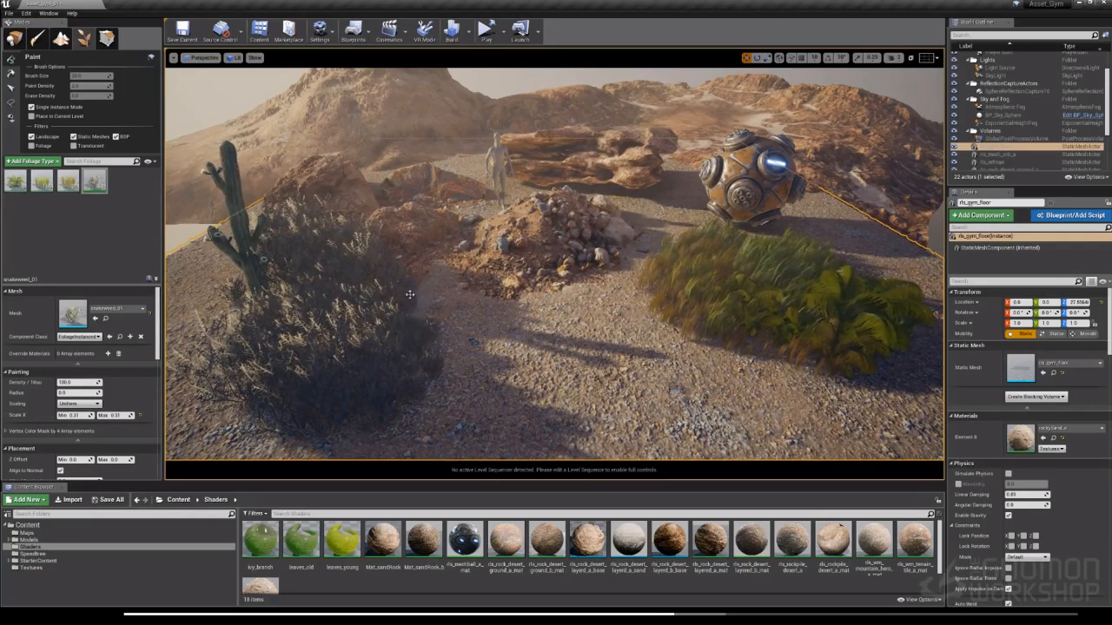
Erase the outlying snakeweed_01 plants from the gravel in front of and beside the bushes near the cactus
right_click_drag(293, 411, 192, 433)
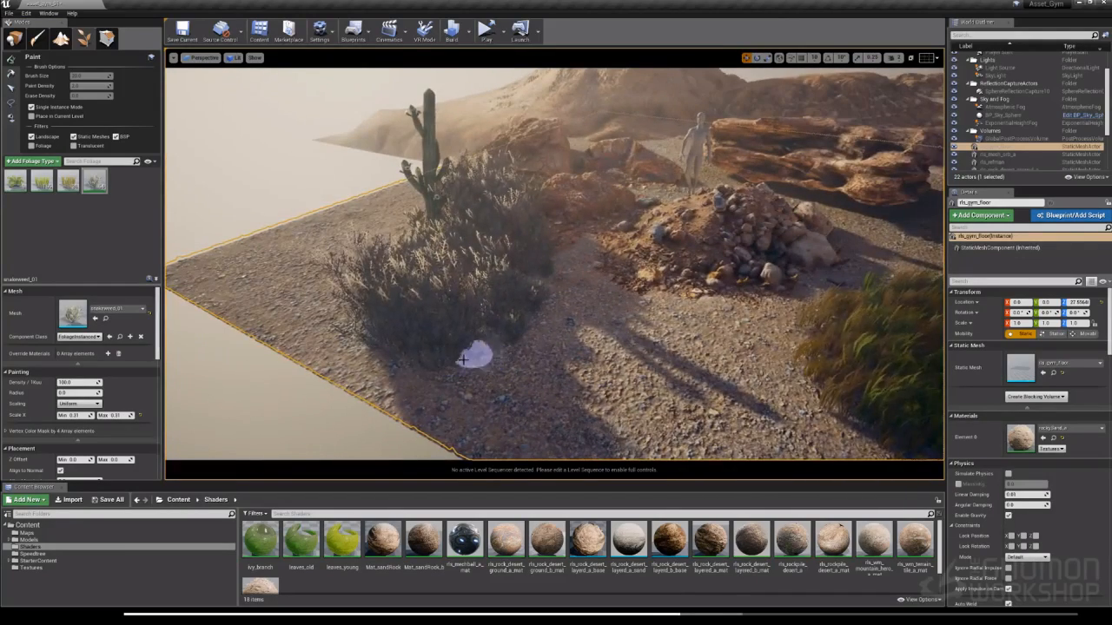
mouse_move(465, 361)
left_mouse_down("shift")
mouse_move(442, 368)
mouse_move(454, 330)
mouse_move(536, 321)
mouse_move(469, 293)
left_mouse_up("shift")
left_click_drag(512, 330, 383, 285, "shift")
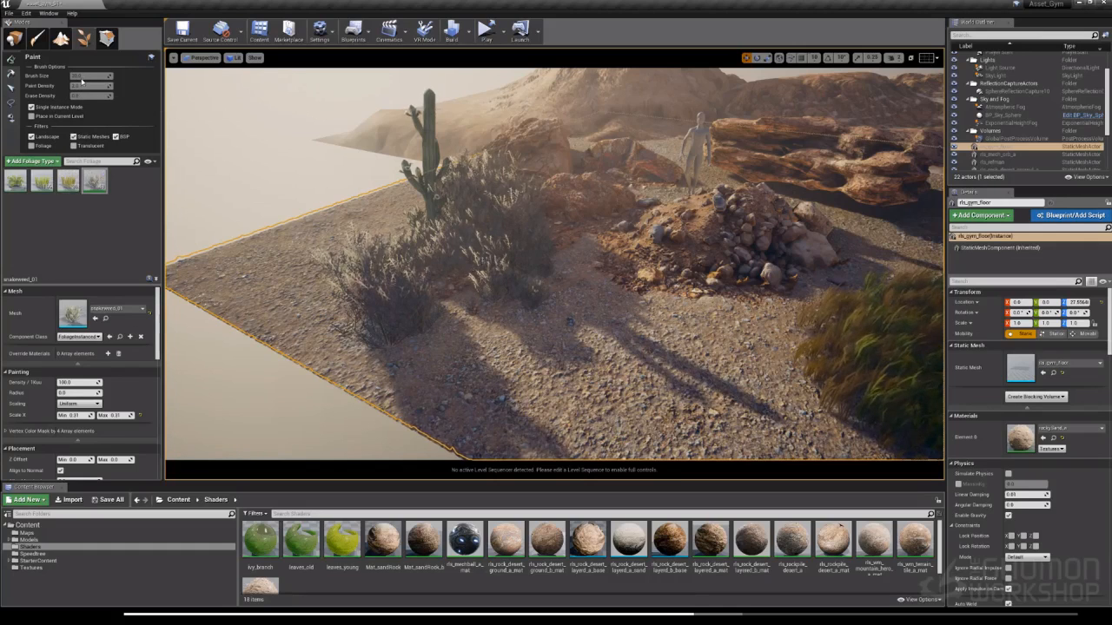
scroll(161, 331, "down", 3)
left_click_drag(158, 333, 154, 294)
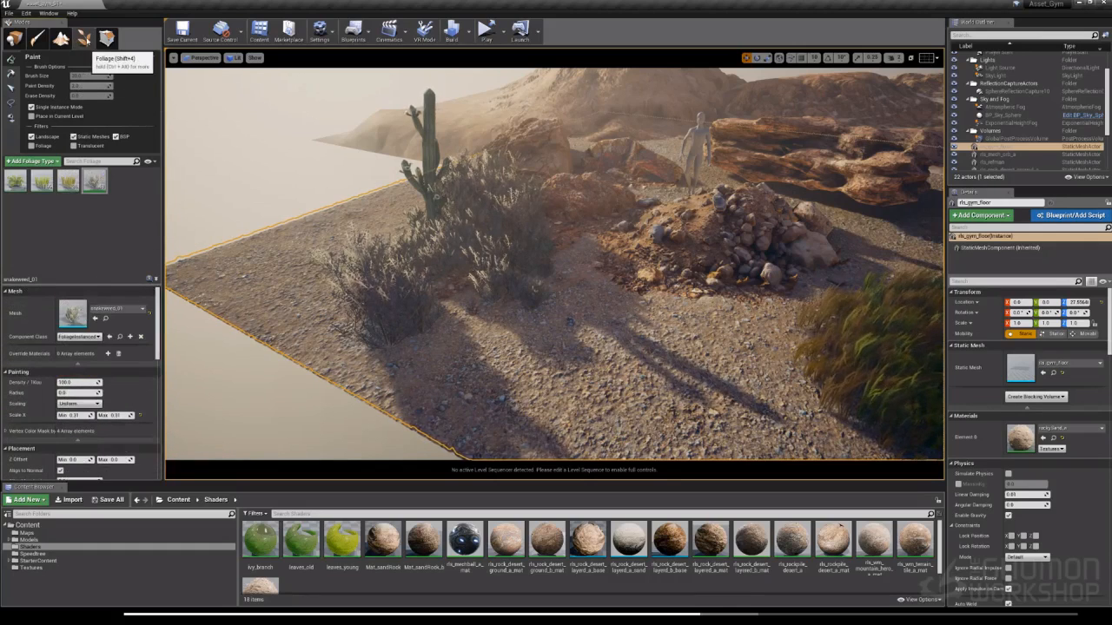
left_click(412, 323, "shift")
left_click(397, 345, "shift")
left_click(417, 333, "shift")
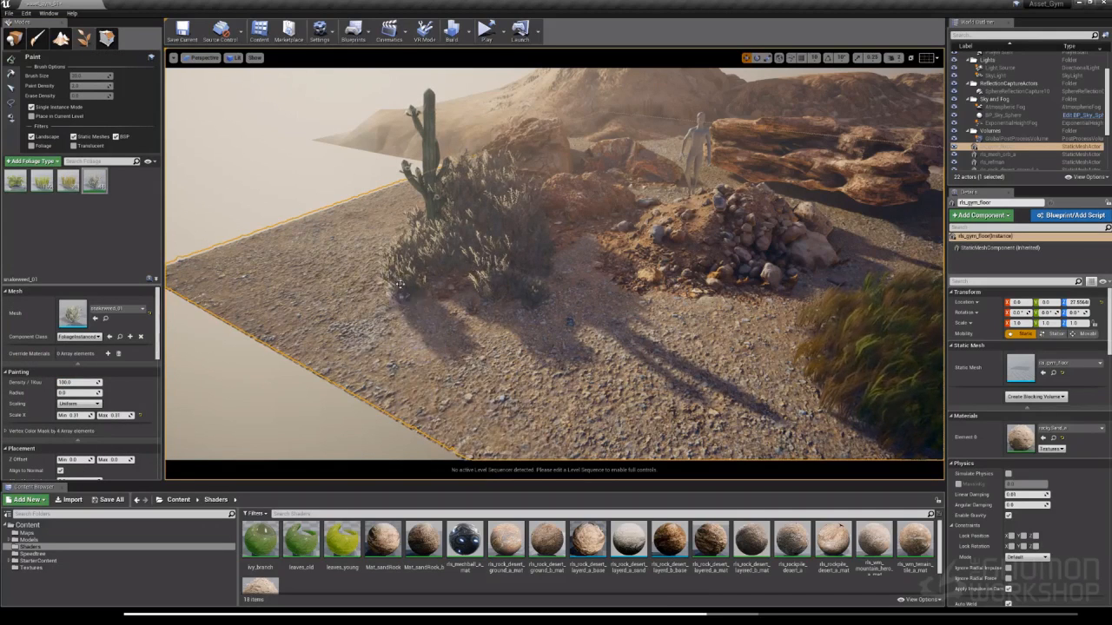
Activate the fern and grass foliage types and erase the green patch in front of the metal sphere
mouse_move(442, 347)
right_mouse_down()
mouse_move(521, 338)
mouse_move(549, 360)
right_mouse_up()
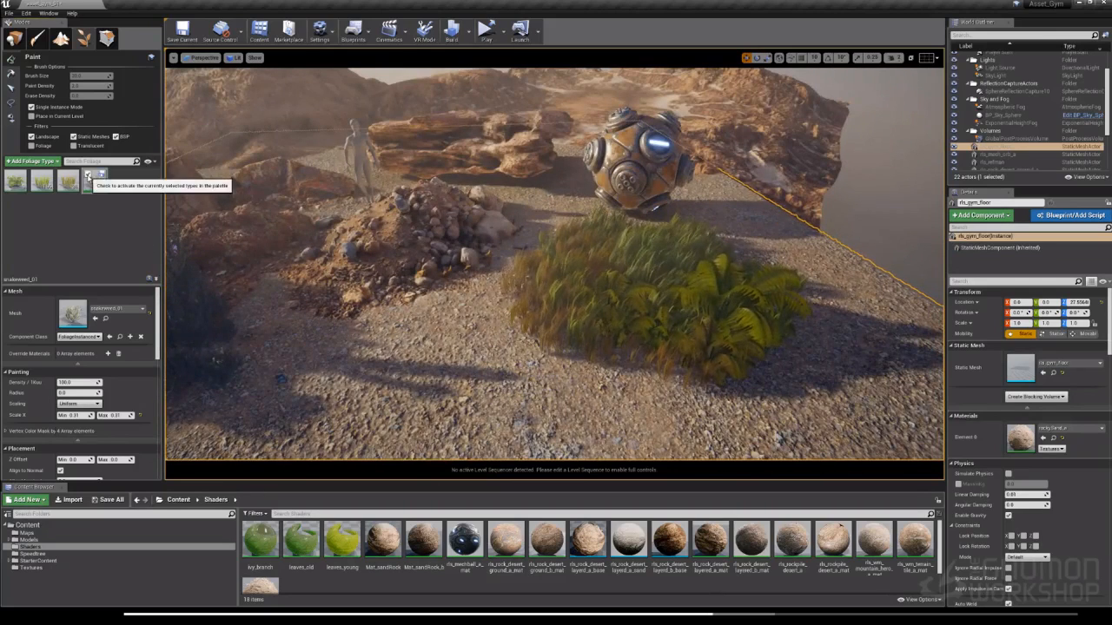
left_click(65, 178)
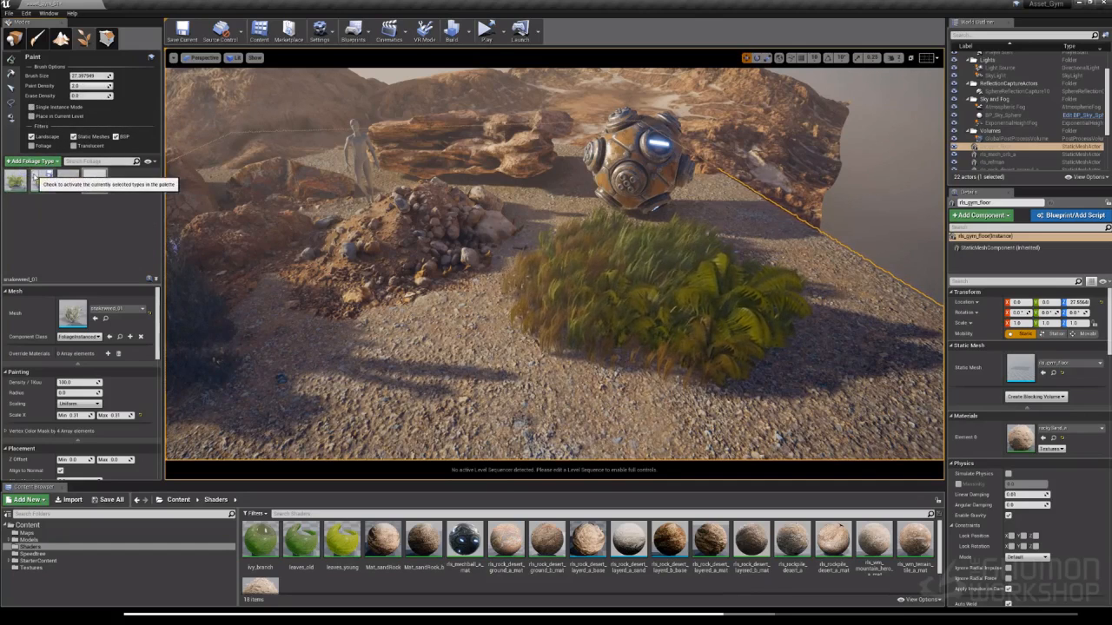
left_click(35, 177)
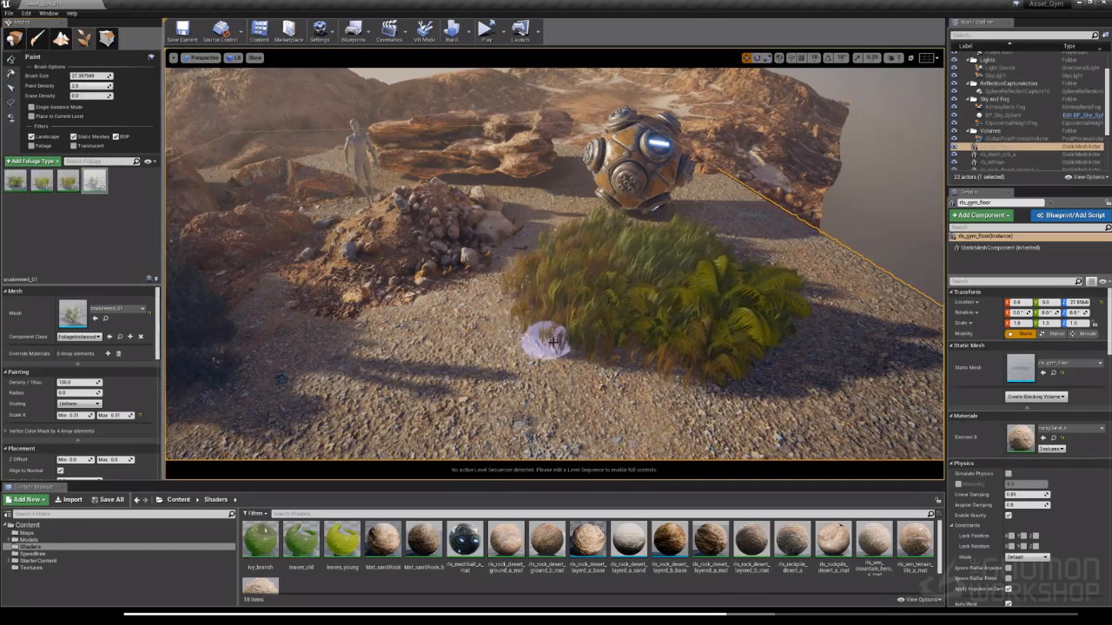
mouse_move(625, 302)
left_mouse_down("shift")
mouse_move(752, 327)
mouse_move(719, 384)
left_mouse_up("shift")
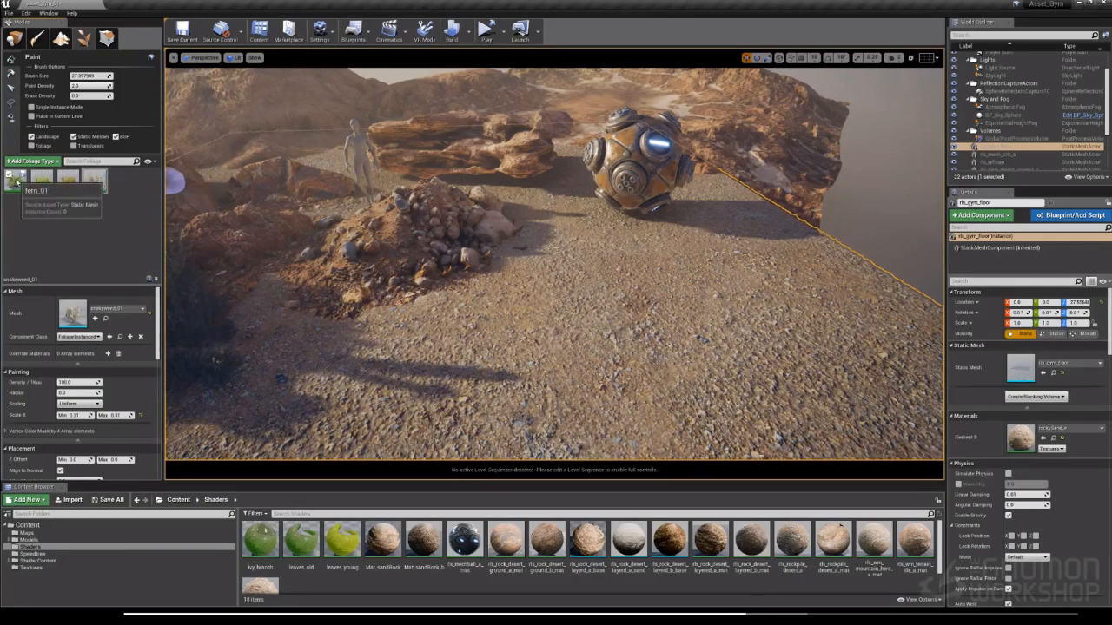
Paint a patch of fern_01 on the cleared ground, and spread grass around the ferns and across the gravel
mouse_move(628, 330)
left_mouse_down()
mouse_move(565, 377)
mouse_move(680, 395)
mouse_move(727, 262)
left_mouse_up()
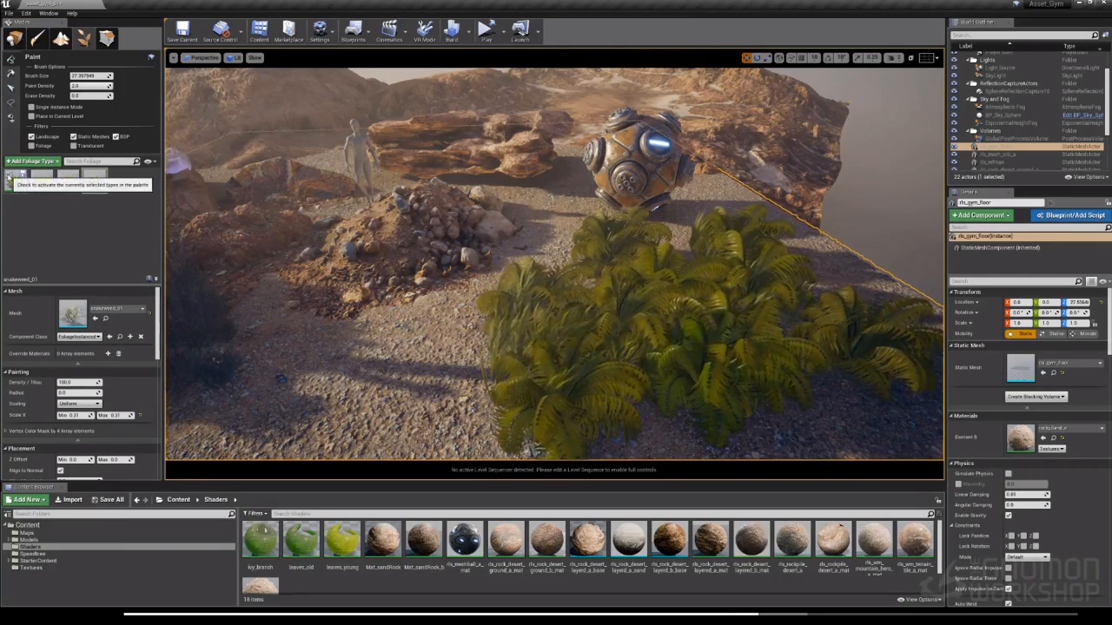
left_click(10, 176)
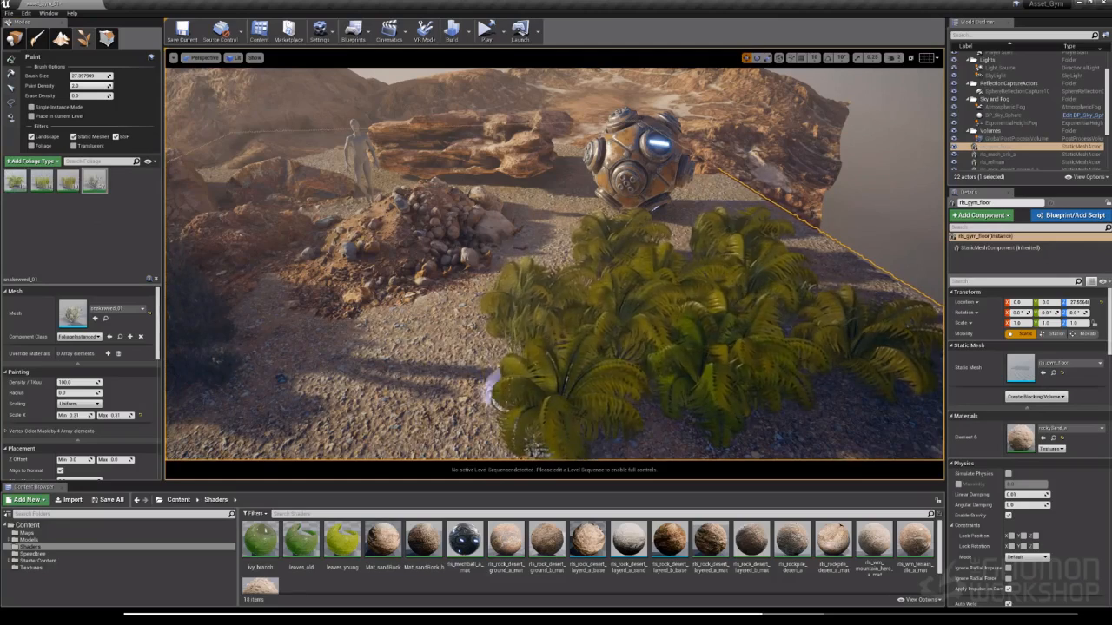
mouse_move(491, 391)
left_mouse_down()
mouse_move(416, 409)
mouse_move(401, 373)
mouse_move(364, 387)
mouse_move(329, 438)
mouse_move(660, 278)
mouse_move(781, 261)
mouse_move(482, 305)
mouse_move(596, 427)
mouse_move(825, 439)
mouse_move(848, 391)
mouse_move(315, 421)
mouse_move(252, 365)
mouse_move(326, 356)
left_mouse_up()
right_click_drag(326, 356, 252, 396)
Erase the grass and ferns from the foreground gravel, keeping only grass at the floor's far edge and small tufts by the rocks
mouse_move(59, 182)
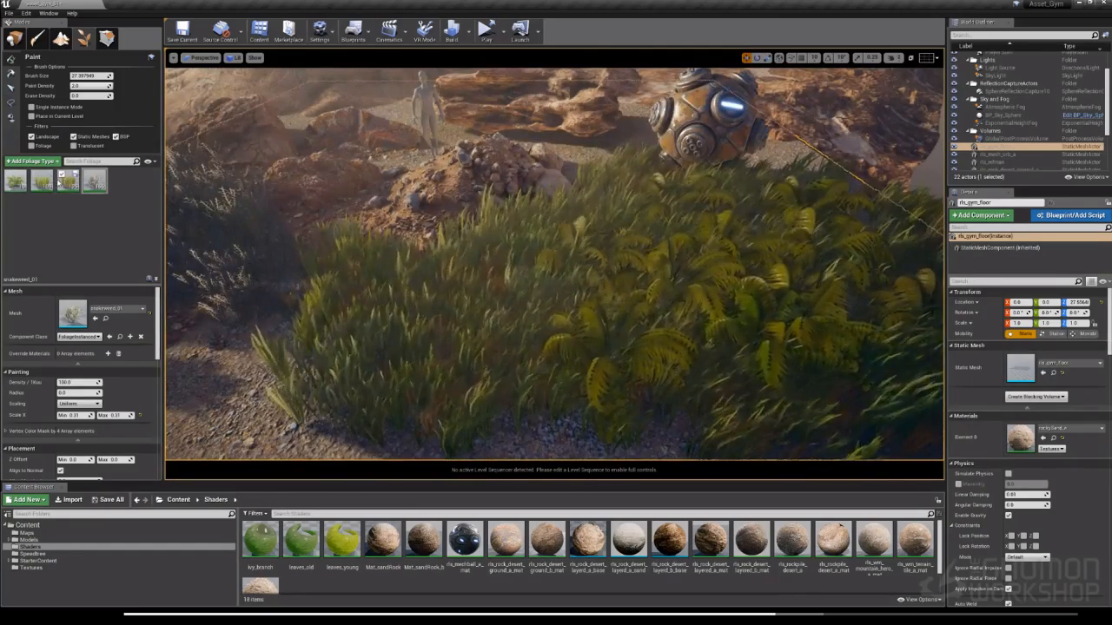
mouse_move(260, 347)
left_mouse_down("shift")
mouse_move(296, 391)
mouse_move(316, 385)
mouse_move(333, 278)
mouse_move(317, 303)
mouse_move(457, 306)
left_mouse_up("shift")
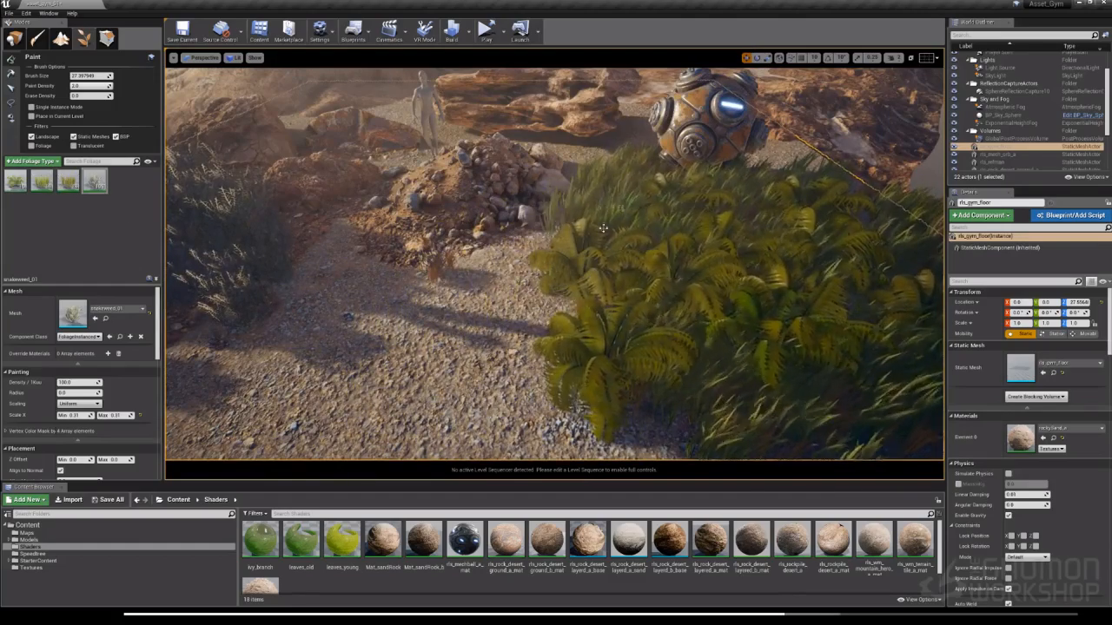
right_click_drag(665, 326, 770, 339)
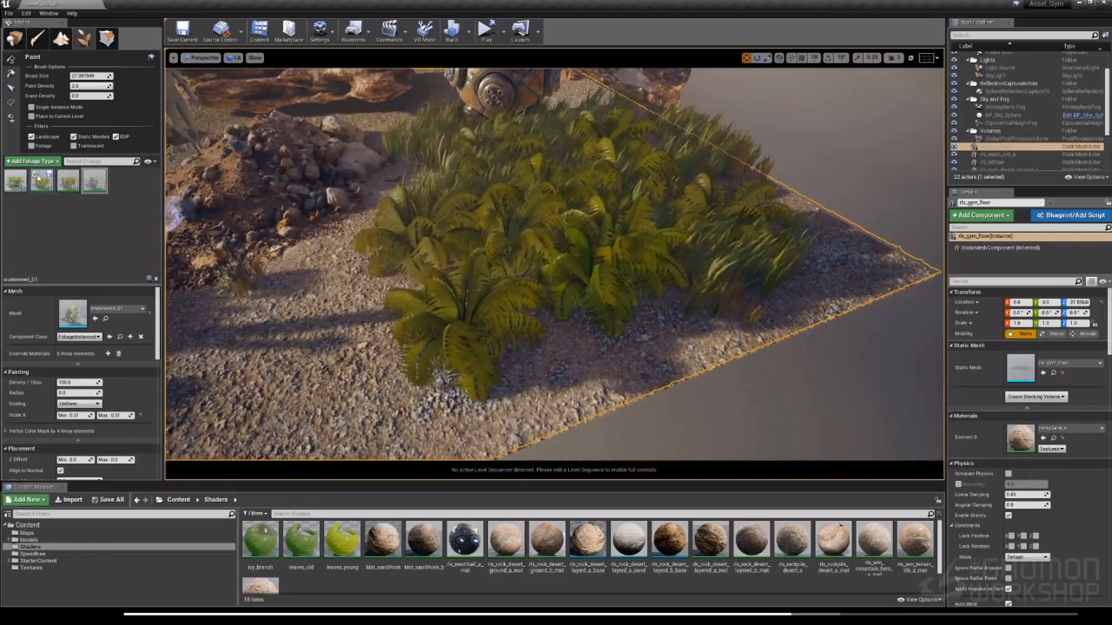
mouse_move(486, 365)
left_mouse_down("shift")
mouse_move(484, 223)
mouse_move(529, 299)
left_mouse_up("shift")
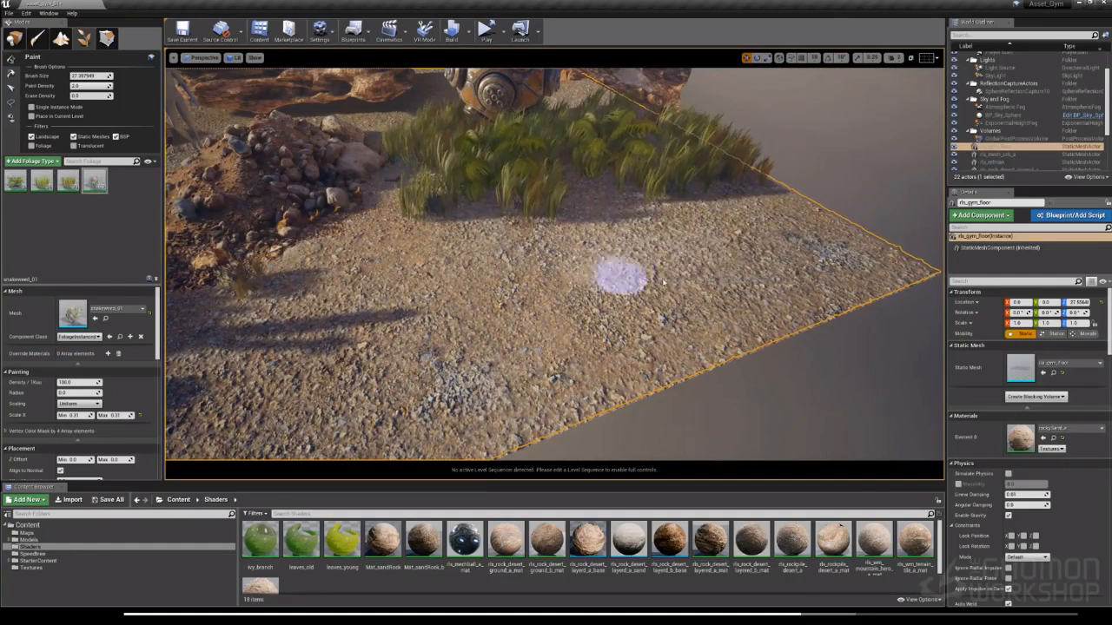
right_click_drag(664, 282, 643, 312)
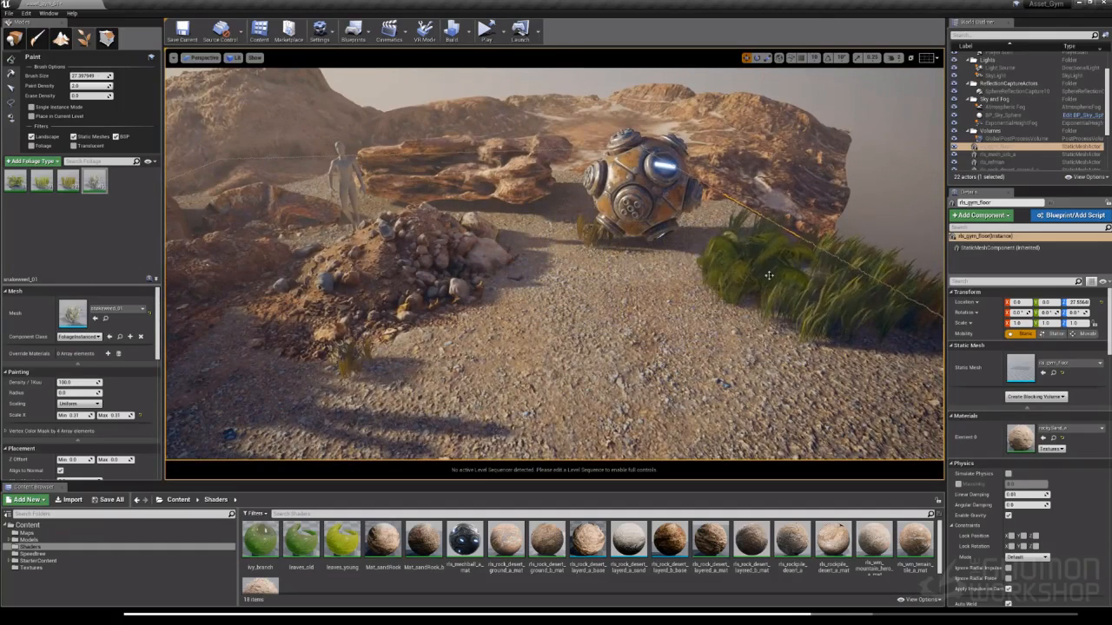
Switch to placing objects, duplicate the large layered rock rls_rock_desert_layered_b, and move and rotate the copy behind the mannequin
mouse_move(758, 378)
right_mouse_down()
mouse_move(765, 370)
mouse_move(725, 347)
mouse_move(523, 313)
right_mouse_up()
key("w")
key("s")
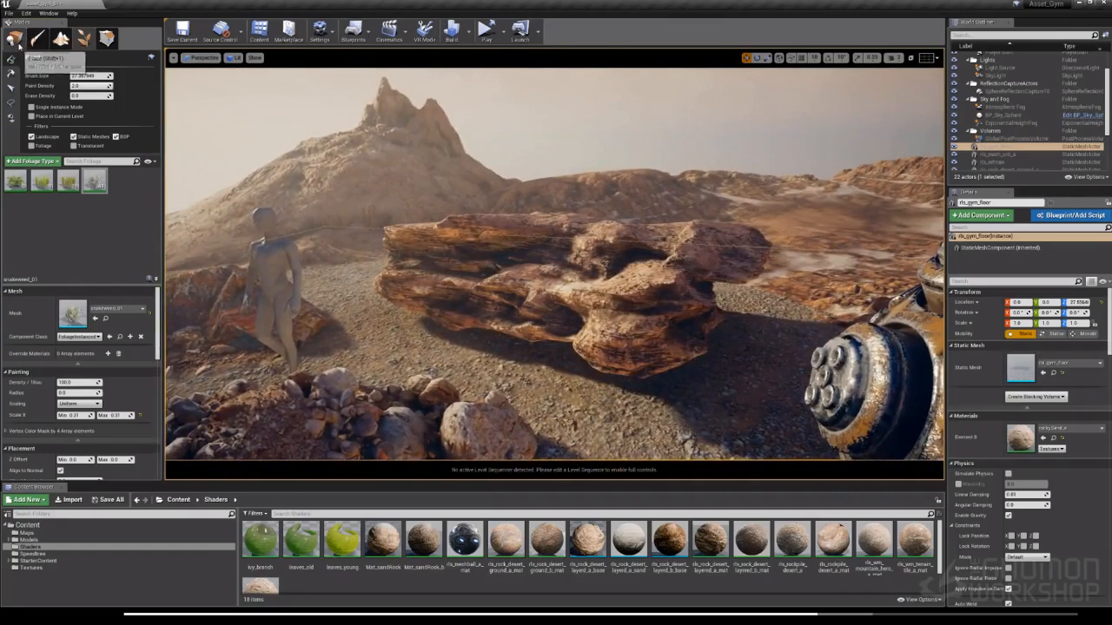
left_click(14, 38)
left_click(591, 290)
key("f")
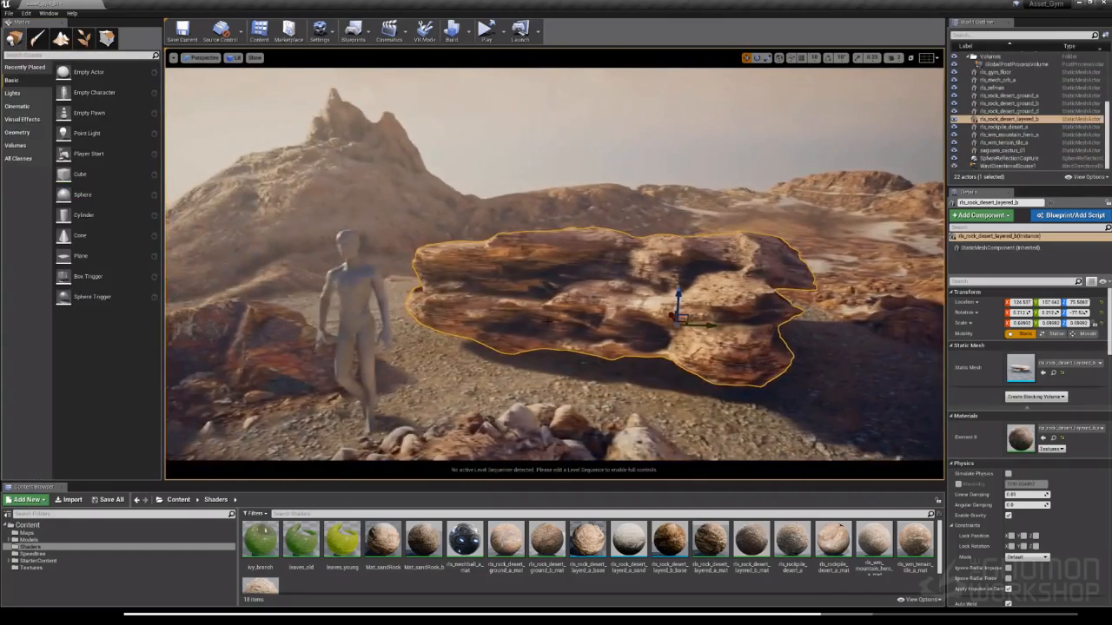
left_click_drag(680, 291, 637, 274)
key("e")
mouse_move(638, 274)
right_mouse_down()
mouse_move(637, 287)
mouse_move(608, 299)
mouse_move(647, 347)
mouse_move(651, 248)
mouse_move(657, 256)
mouse_move(644, 259)
right_mouse_up()
left_click_drag(644, 257, 560, 160)
right_click_drag(560, 159, 545, 238)
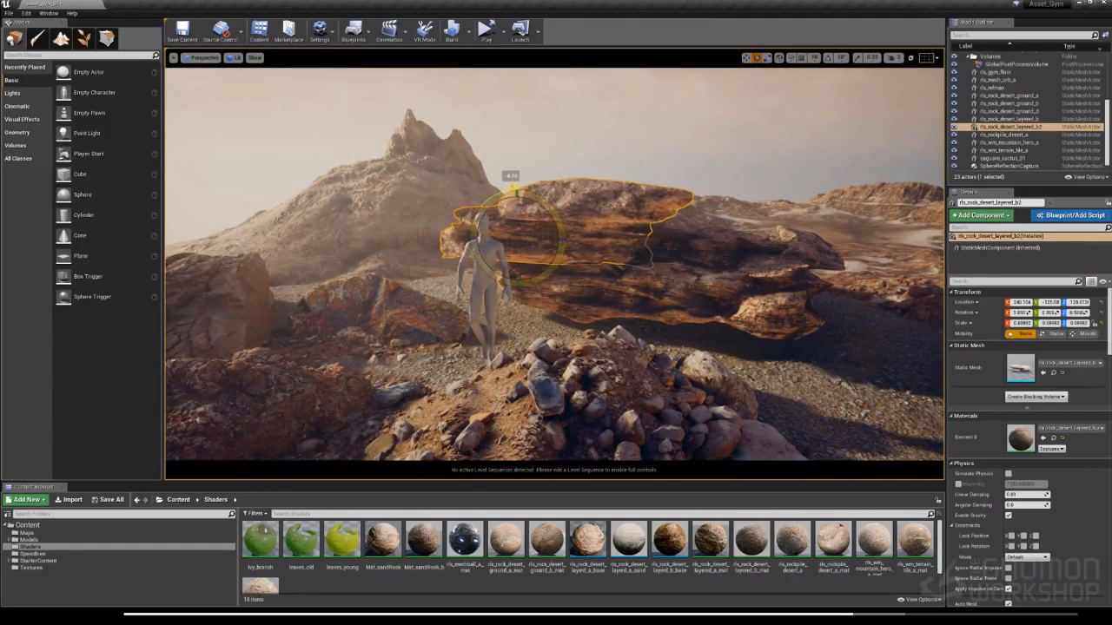
left_click(582, 151)
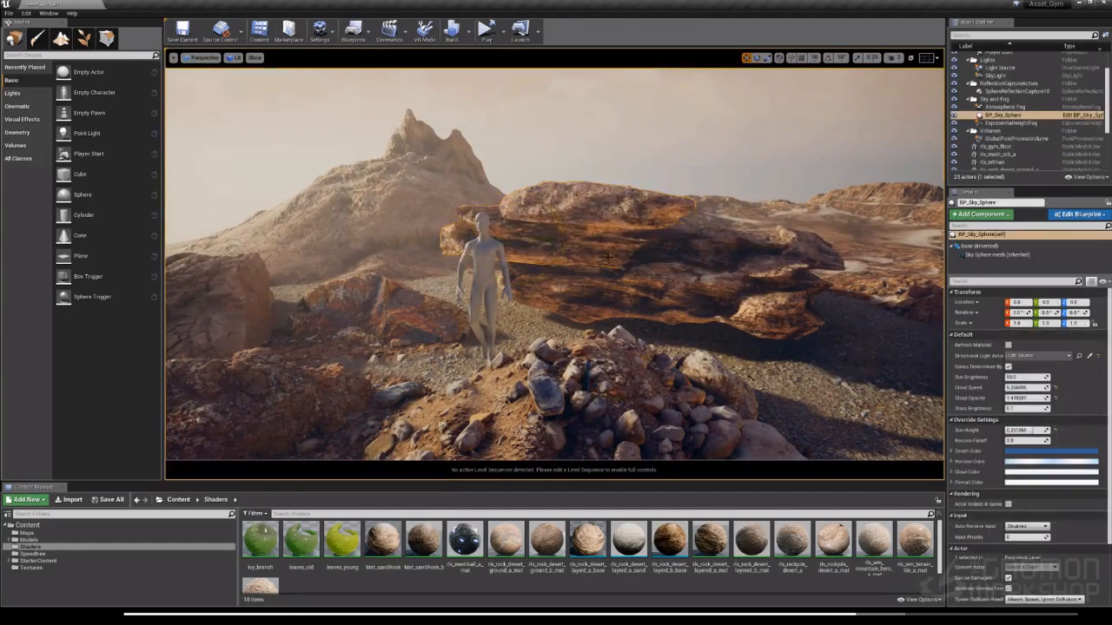
Rotate the Light Source directional light so the scene is backlit and long shadows fall toward the foreground
right_click_drag(583, 151, 543, 158)
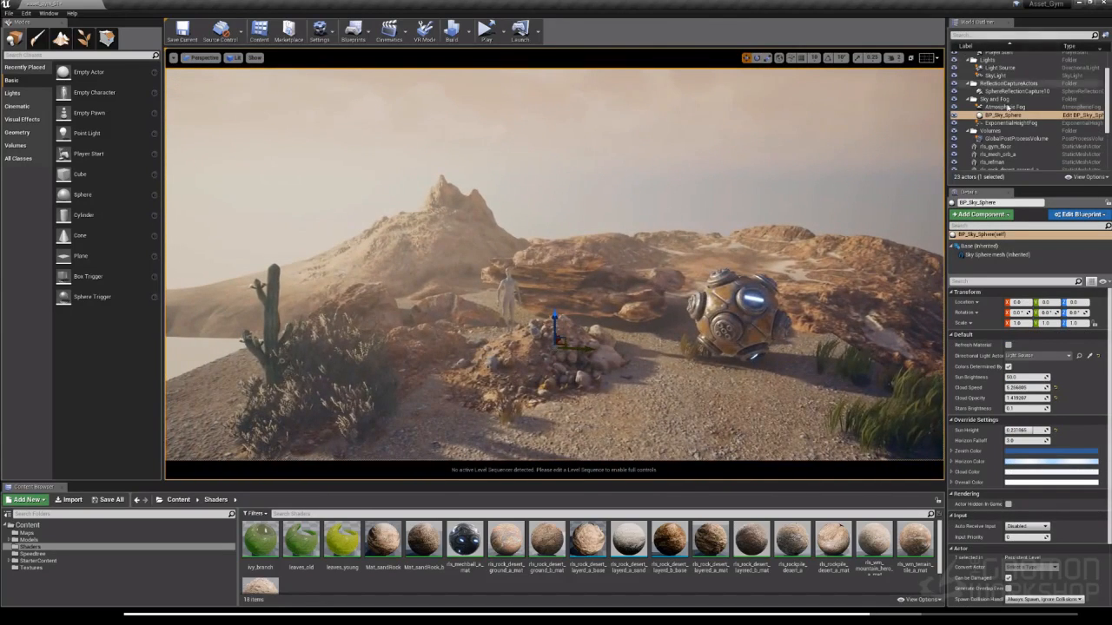
scroll(1005, 106, "up", 2)
left_click(992, 95)
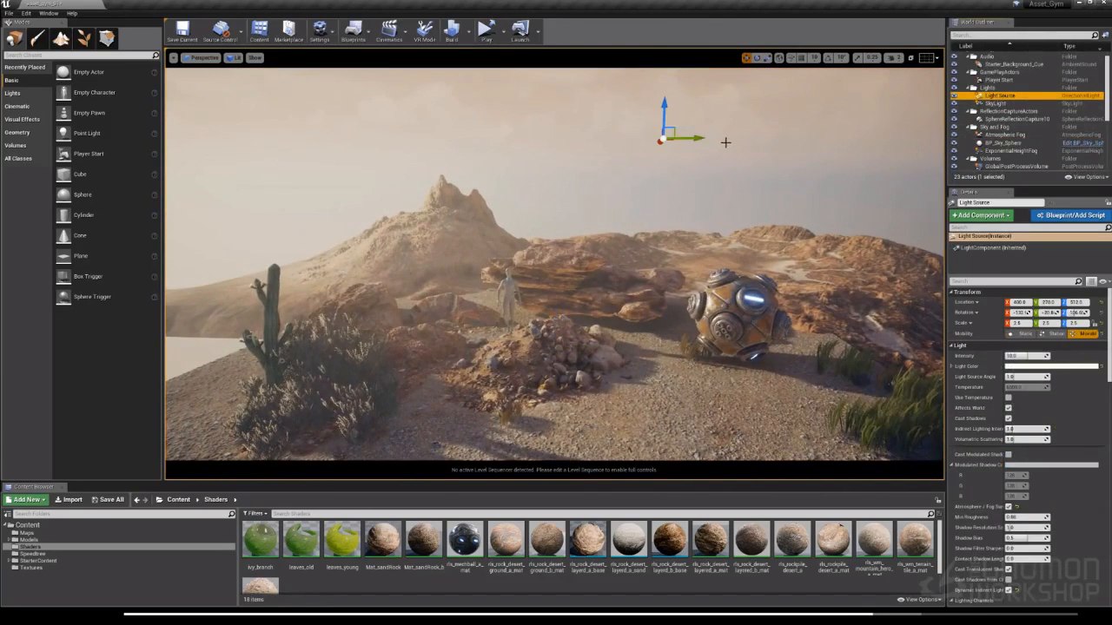
key("e")
left_click_drag(643, 139, 658, 161)
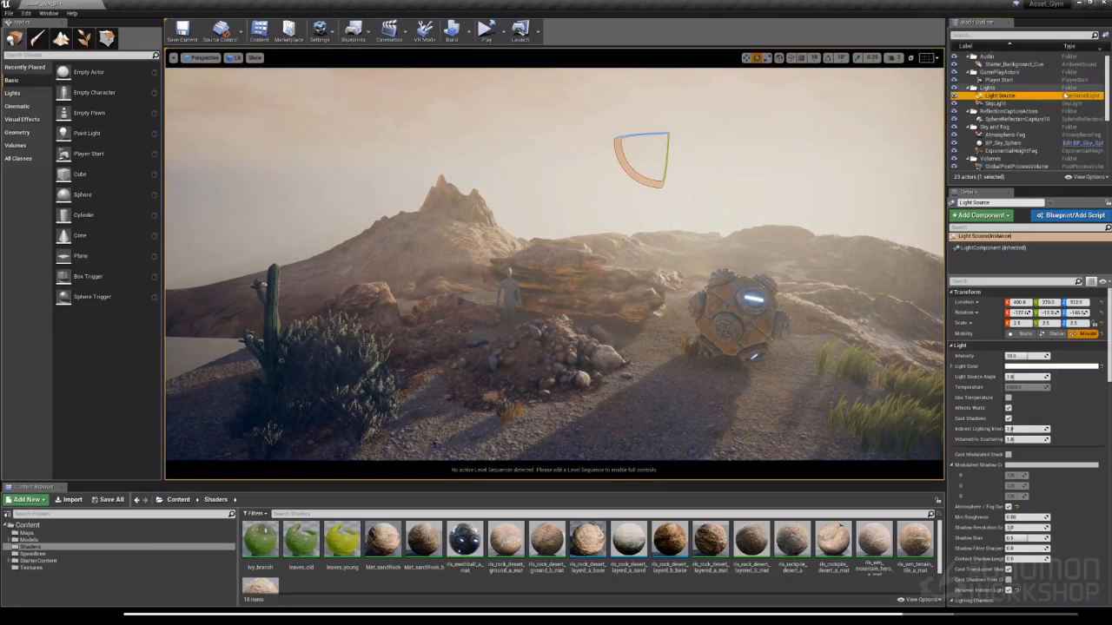
Select the SkyLight and switch the Light Source's visibility off and on to compare the scene without direct light
left_click(995, 103)
left_click(954, 95)
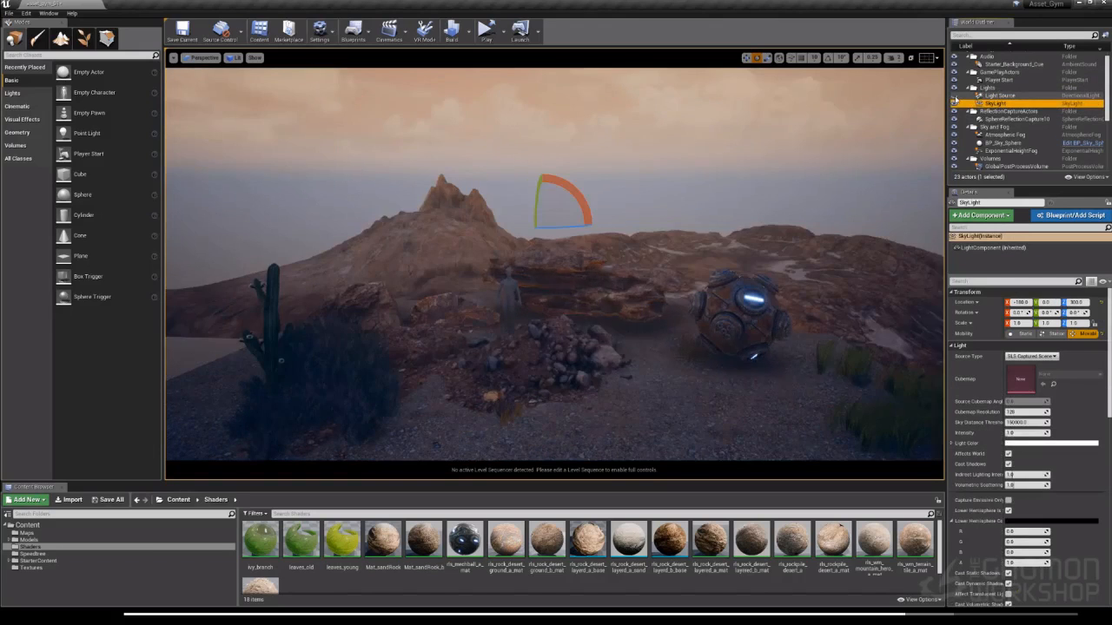
left_click(954, 96)
left_click(953, 95)
left_click(954, 95)
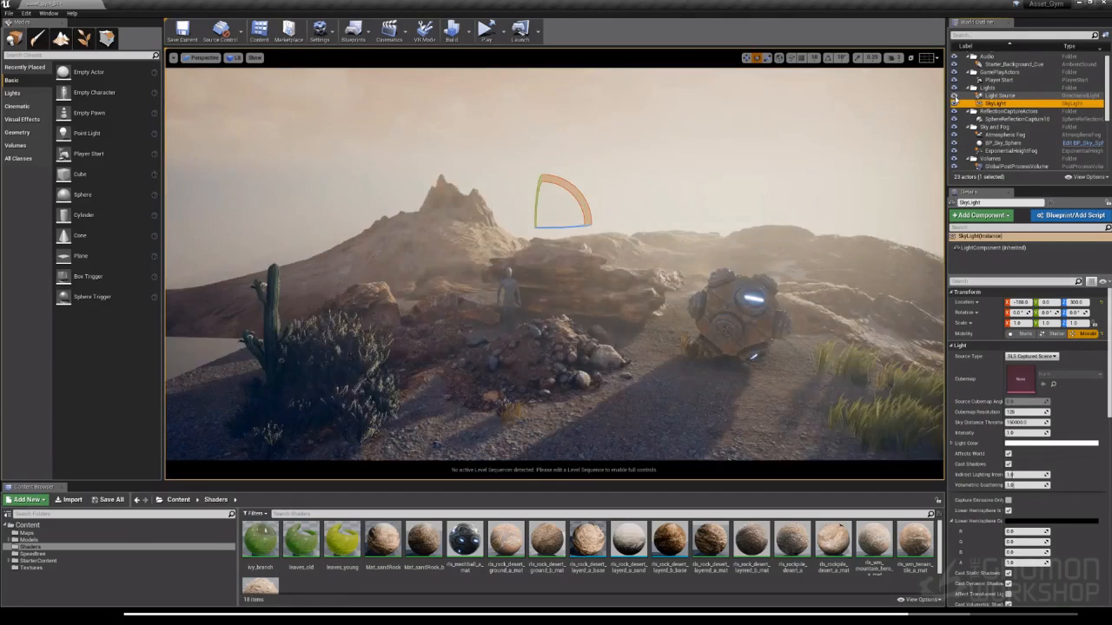
left_click(954, 97)
left_click(953, 96)
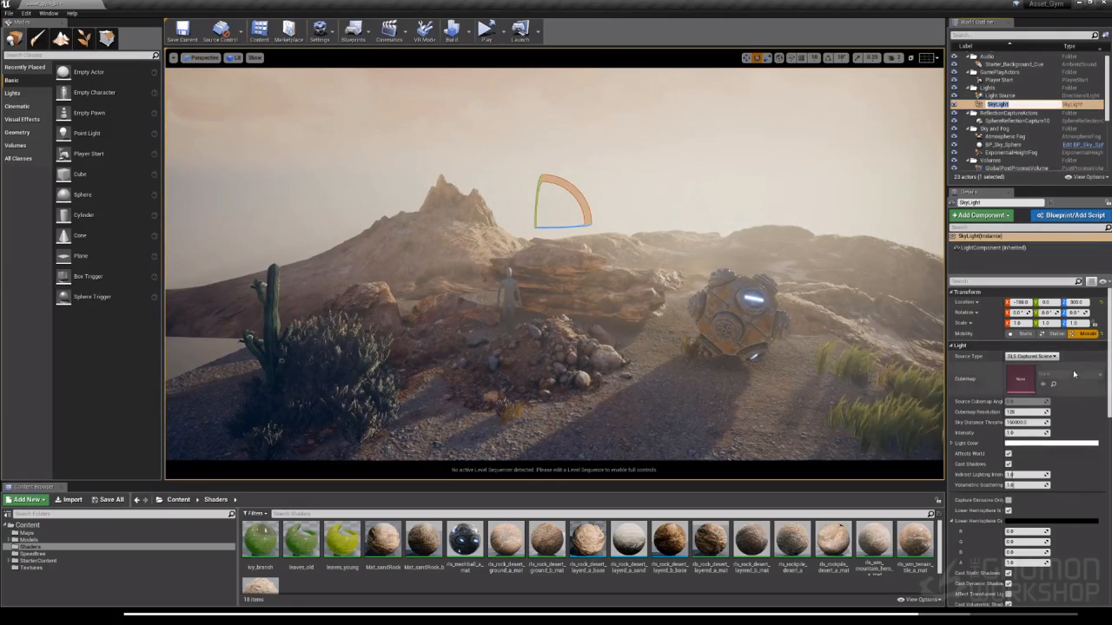
Try a different SkyLight intensity and undo the change
scroll(1074, 373, "down", 1)
scroll(1074, 373, "down", 1)
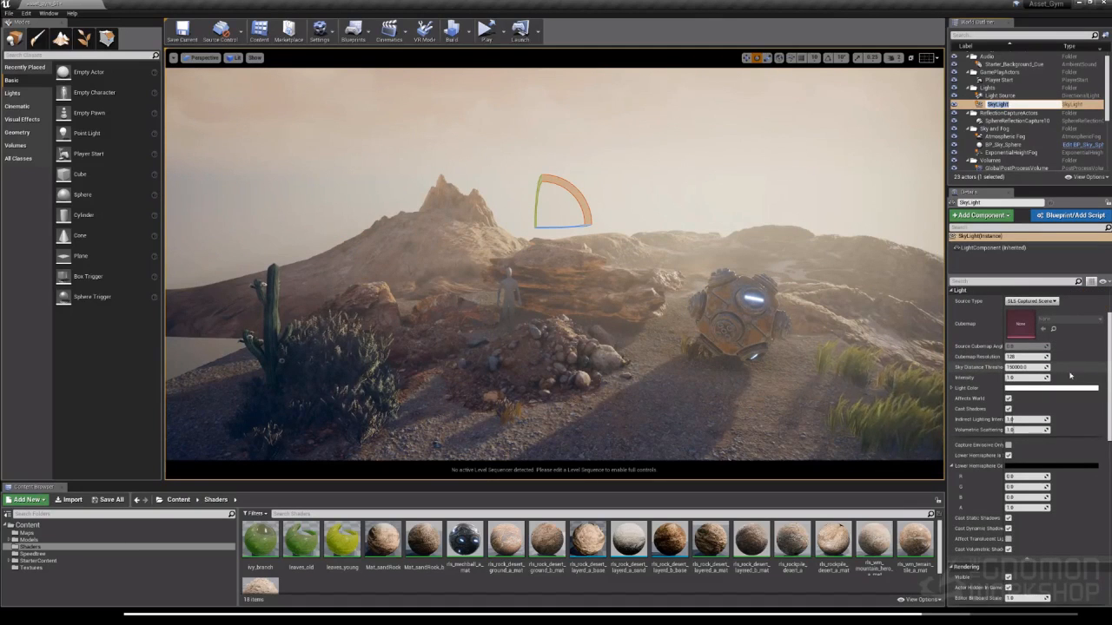
mouse_move(1014, 377)
left_mouse_down()
mouse_move(1031, 377)
mouse_move(998, 377)
left_mouse_up()
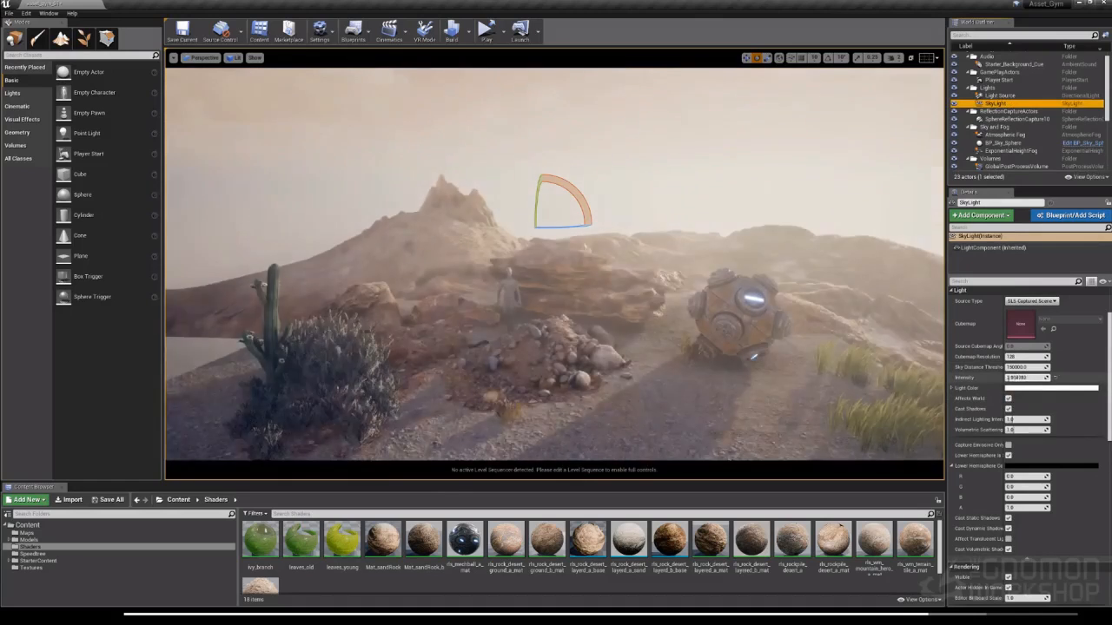
key("ctrl+z")
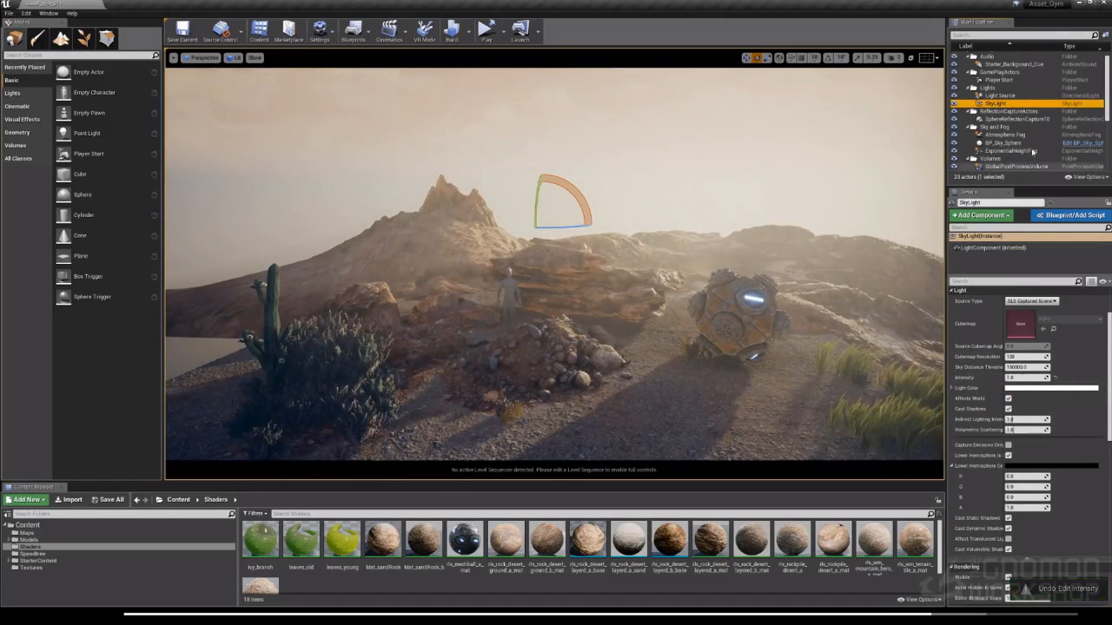
Hide the Atmospheric Fog, BP_Sky_Sphere and ExponentialHeightFog, comparing the scene with and without height fog, and select ExponentialHeightFog
left_click(1004, 135)
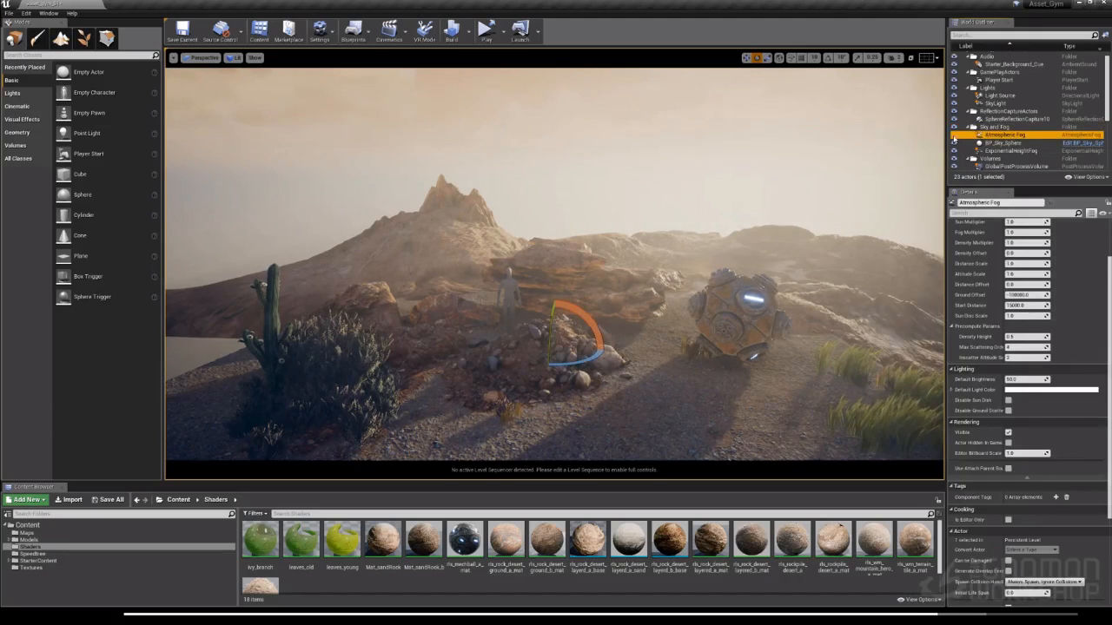
left_click(954, 143)
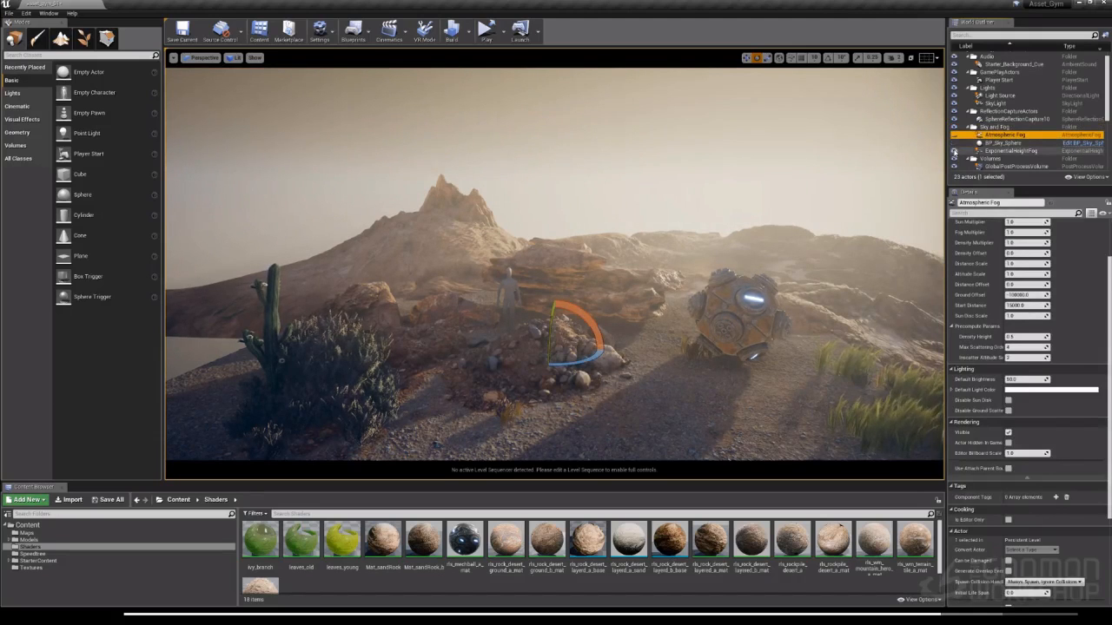
left_click(953, 151)
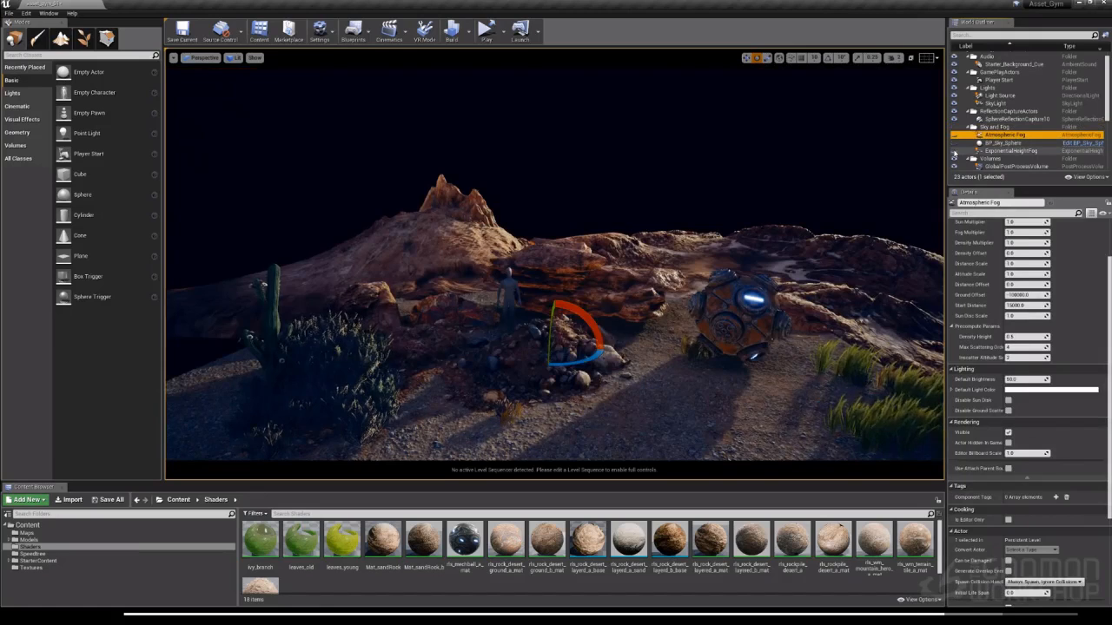
left_click(953, 151)
left_click(954, 151)
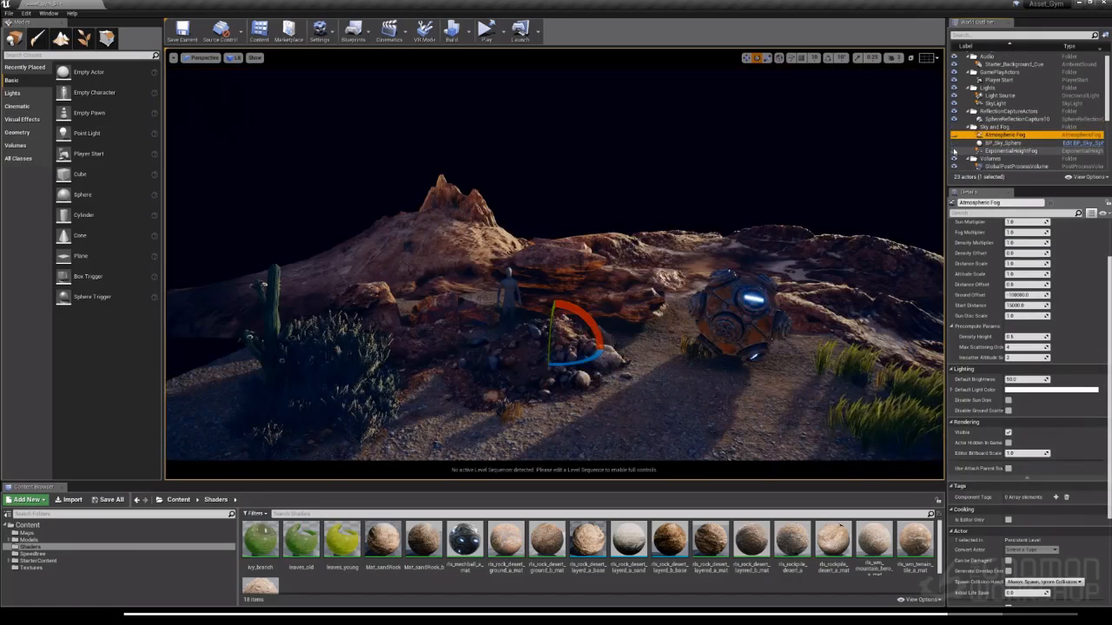
left_click(1006, 151)
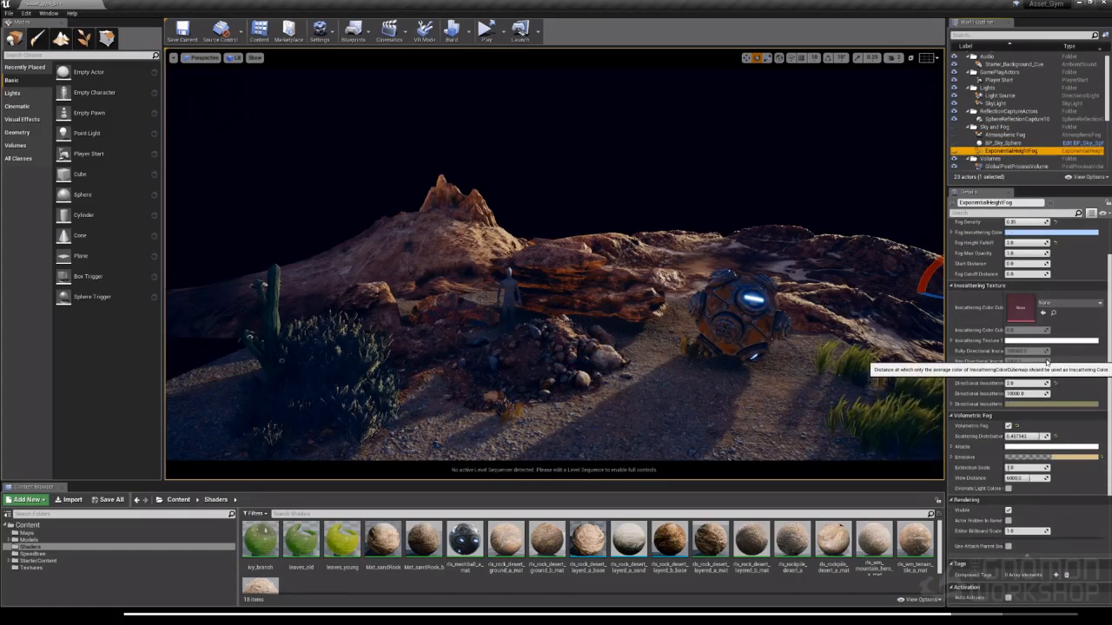
Make ExponentialHeightFog and the Atmospheric Fog visible again, and inspect the foggy scene up close
scroll(1049, 356, "up", 3)
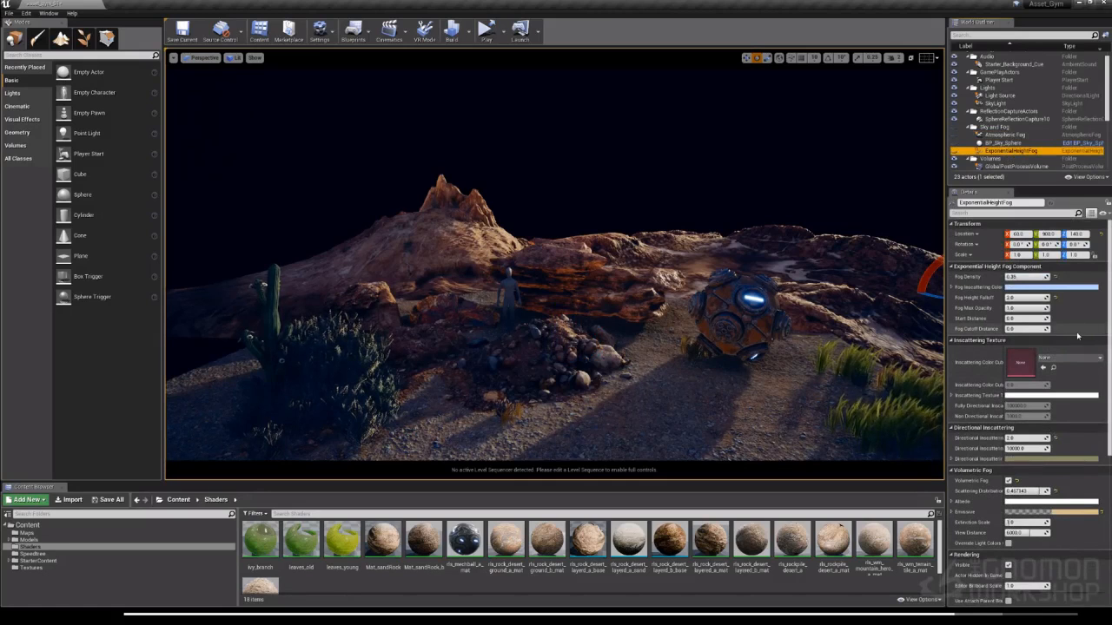
left_click(1008, 480)
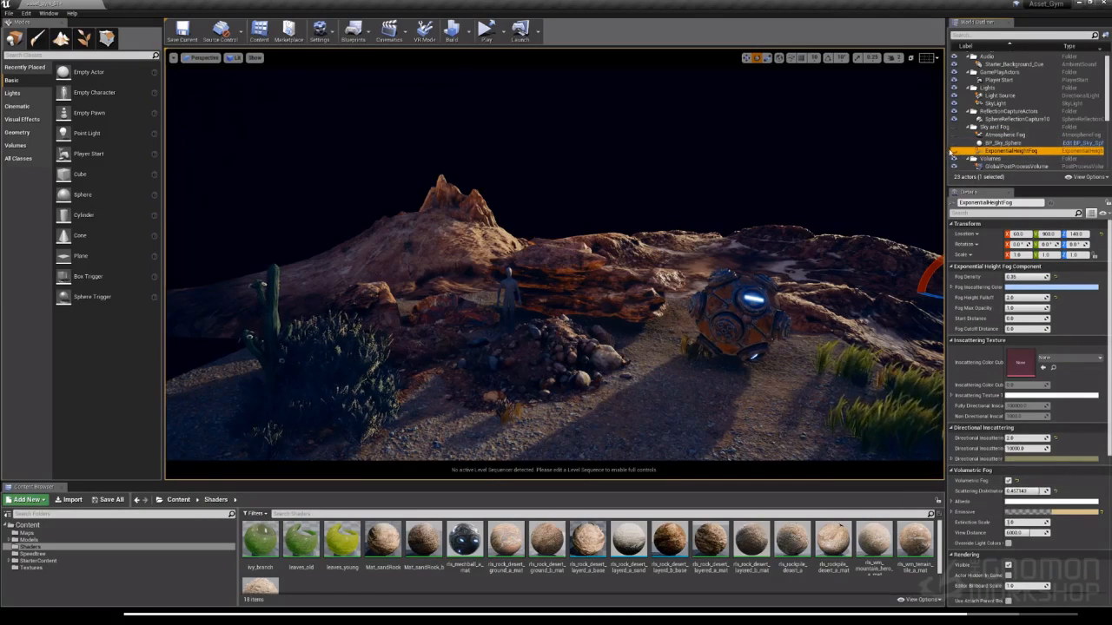
left_click(954, 151)
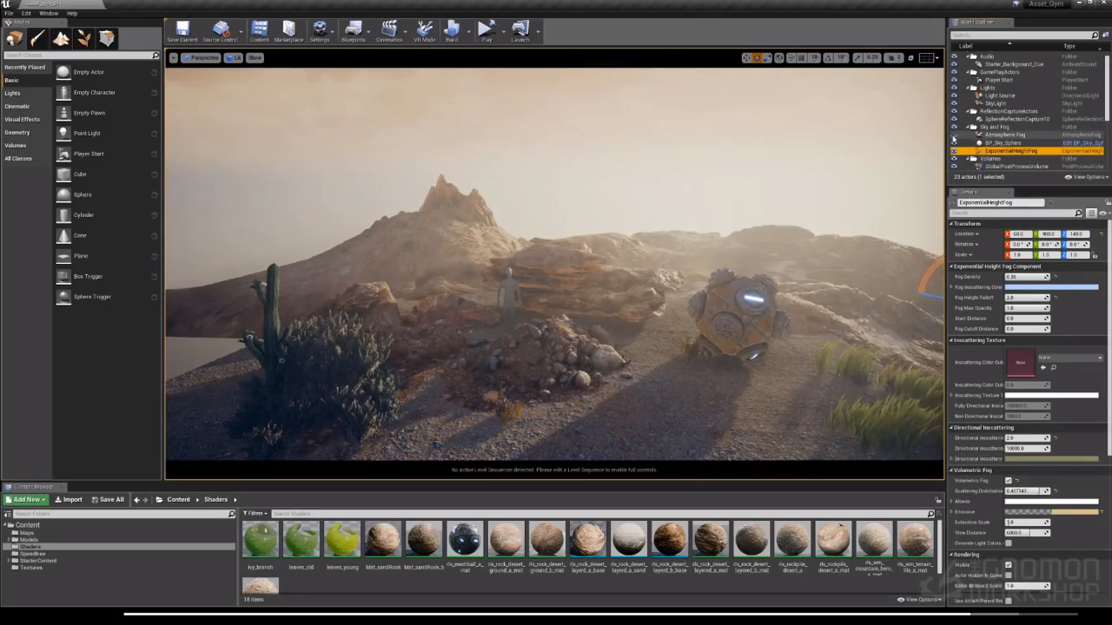
left_click(954, 135)
left_click(954, 136)
right_click_drag(868, 217, 912, 296)
key("w")
key("s")
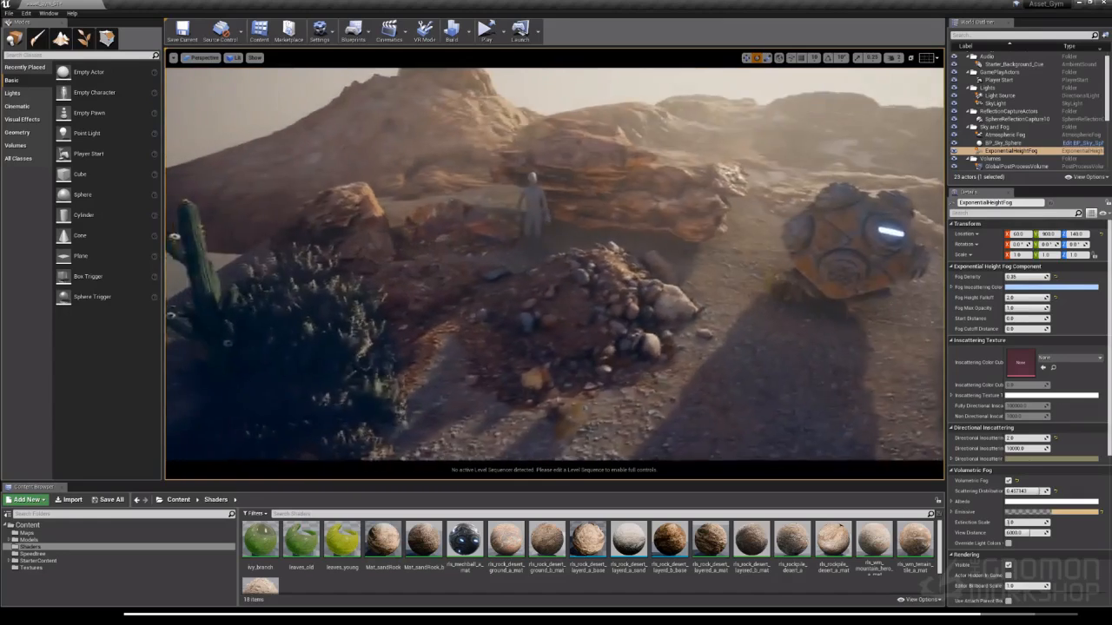
key("s")
mouse_move(746, 243)
right_mouse_down()
mouse_move(755, 208)
mouse_move(746, 243)
right_mouse_up()
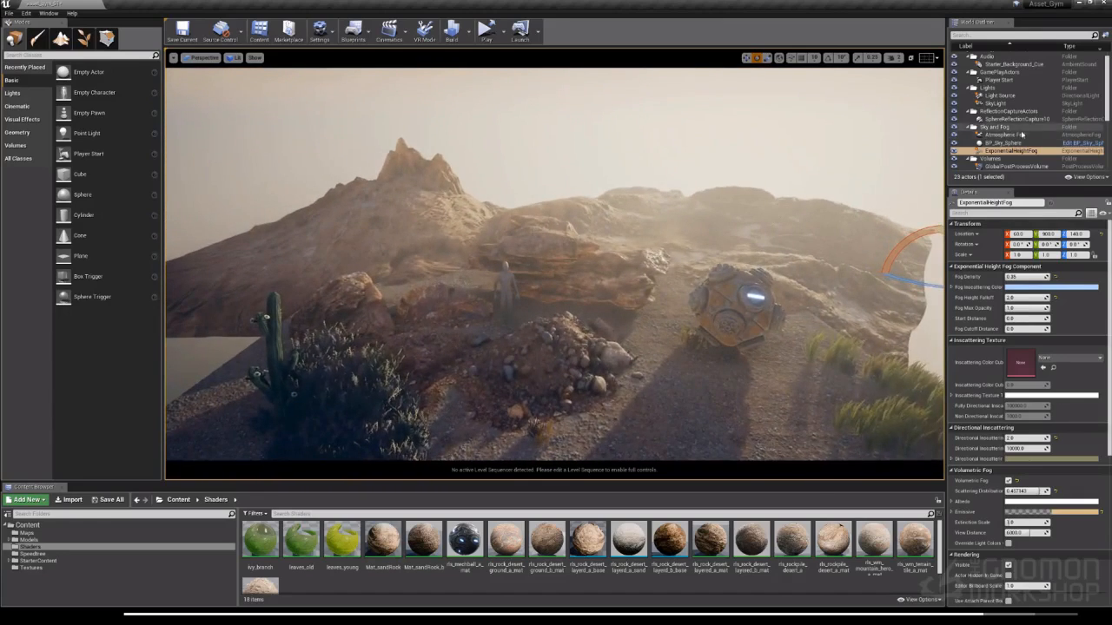
Select GlobalPostProcessVolume and turn its tonemapper Slope and Toe overrides off and on to compare the contrast
scroll(1022, 135, "down", 2)
left_click(1012, 139)
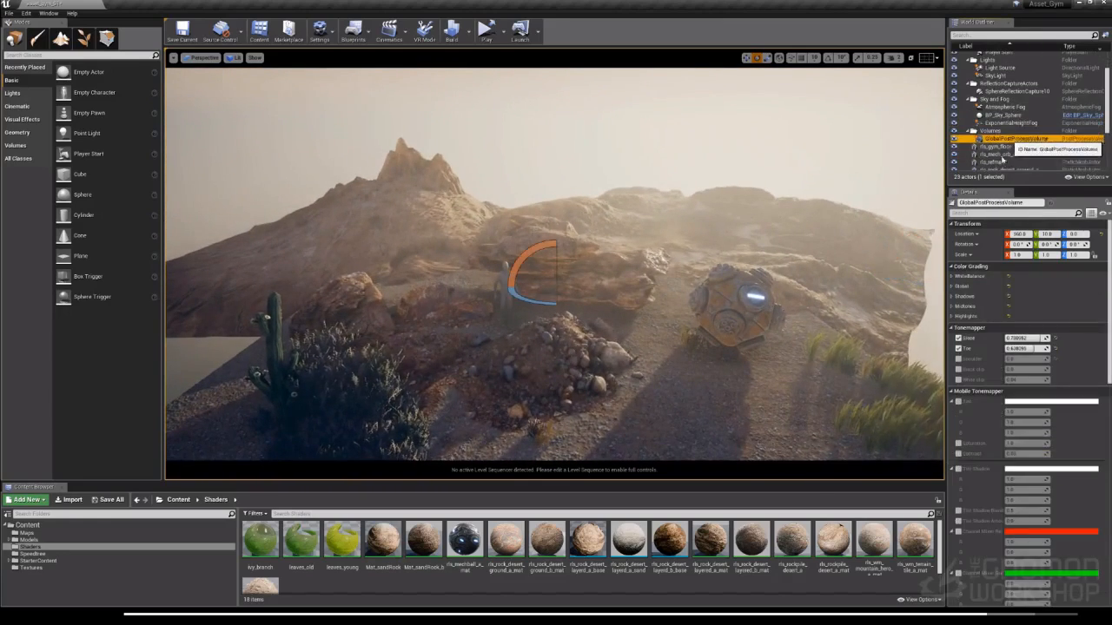
left_click(958, 338)
left_click(958, 348)
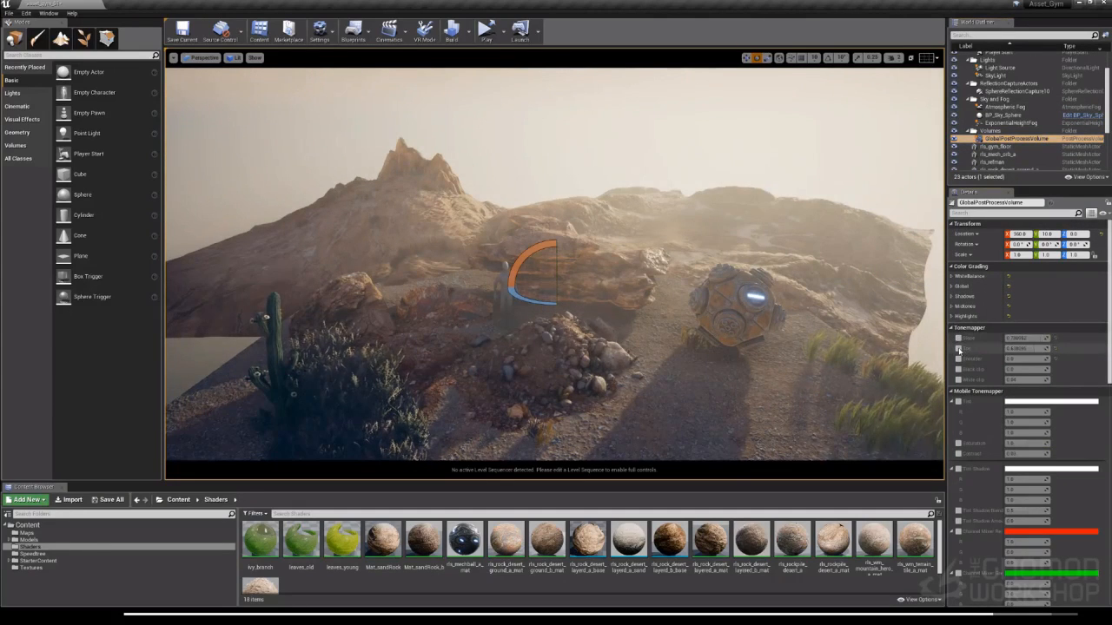
left_click(958, 337)
left_click(958, 348)
Review the GlobalPostProcessVolume settings, examining the Image Effects, Bloom and Lens Flares options and the remaining rendering and volume sections
scroll(977, 436, "down", 3)
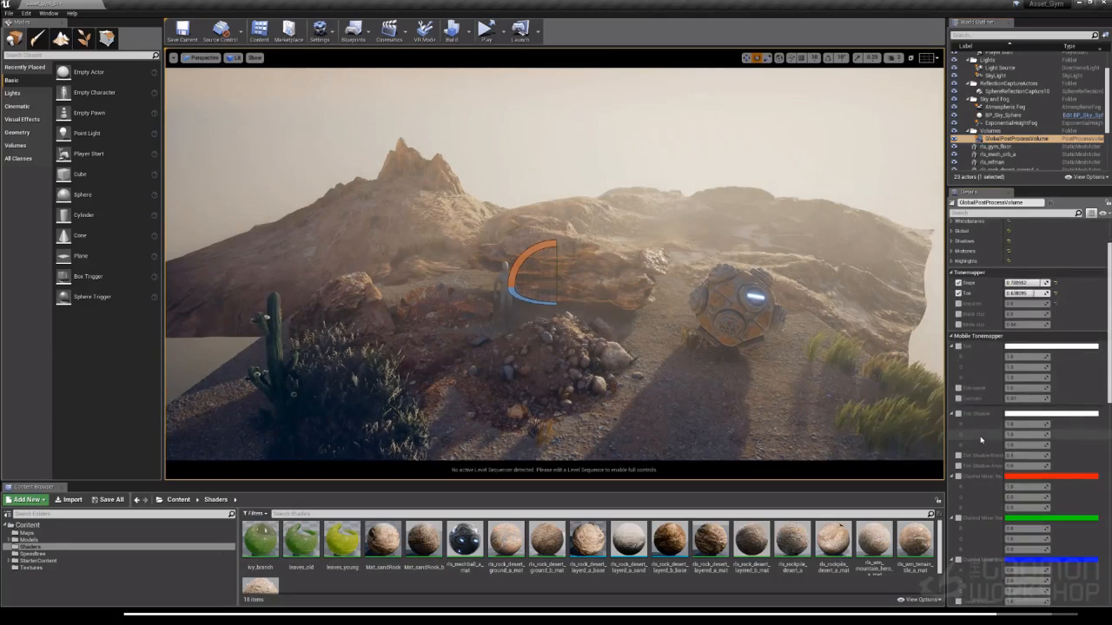
left_click(952, 309)
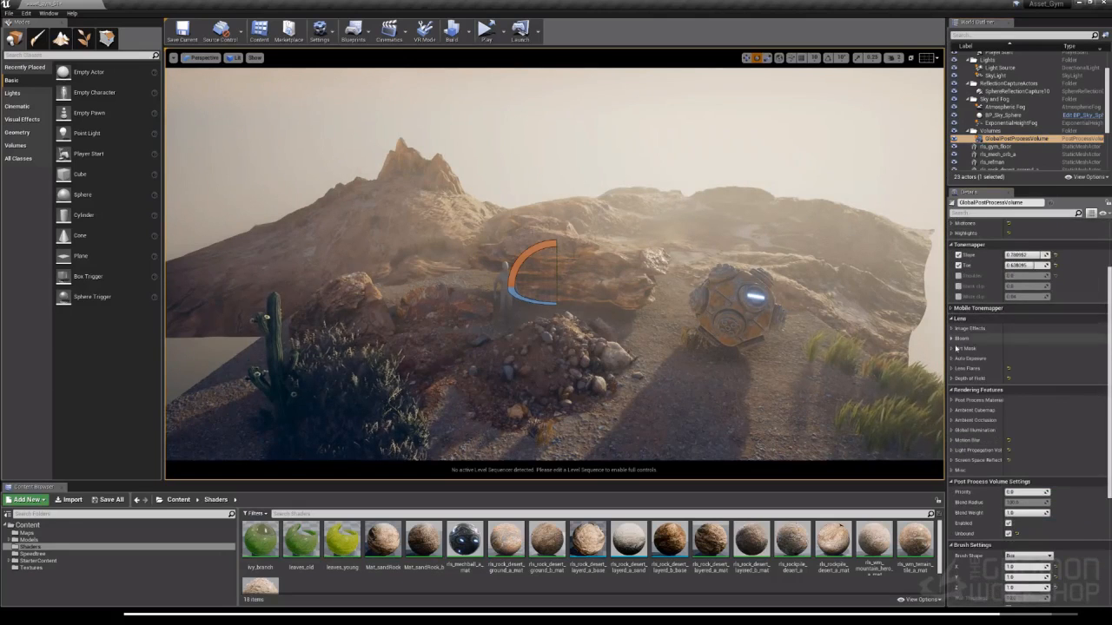
left_click(952, 329)
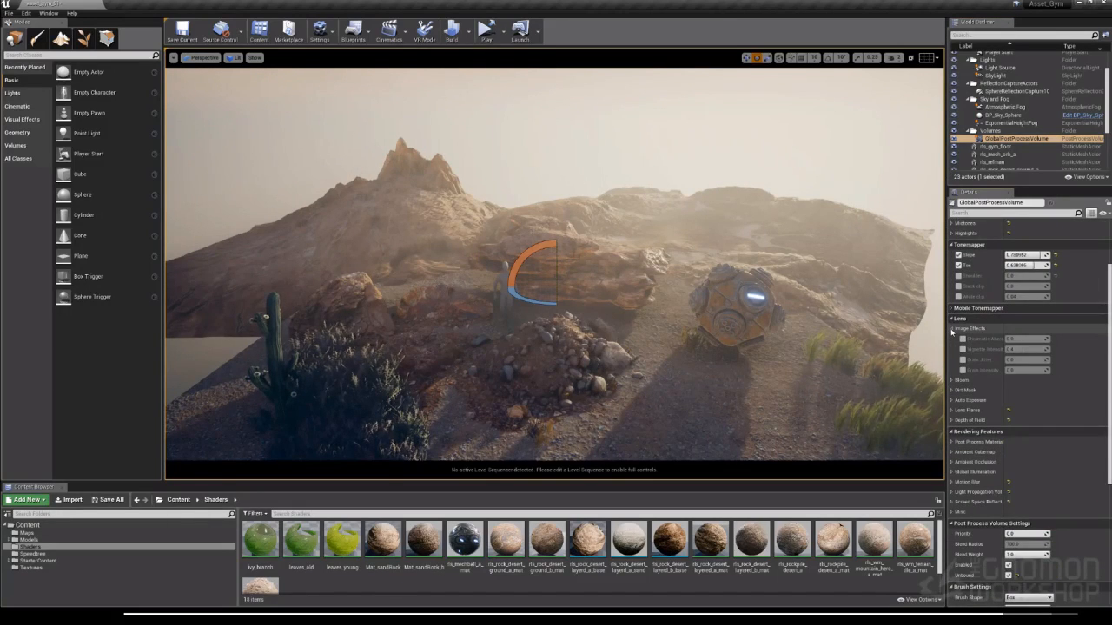
left_click(952, 329)
left_click(952, 339)
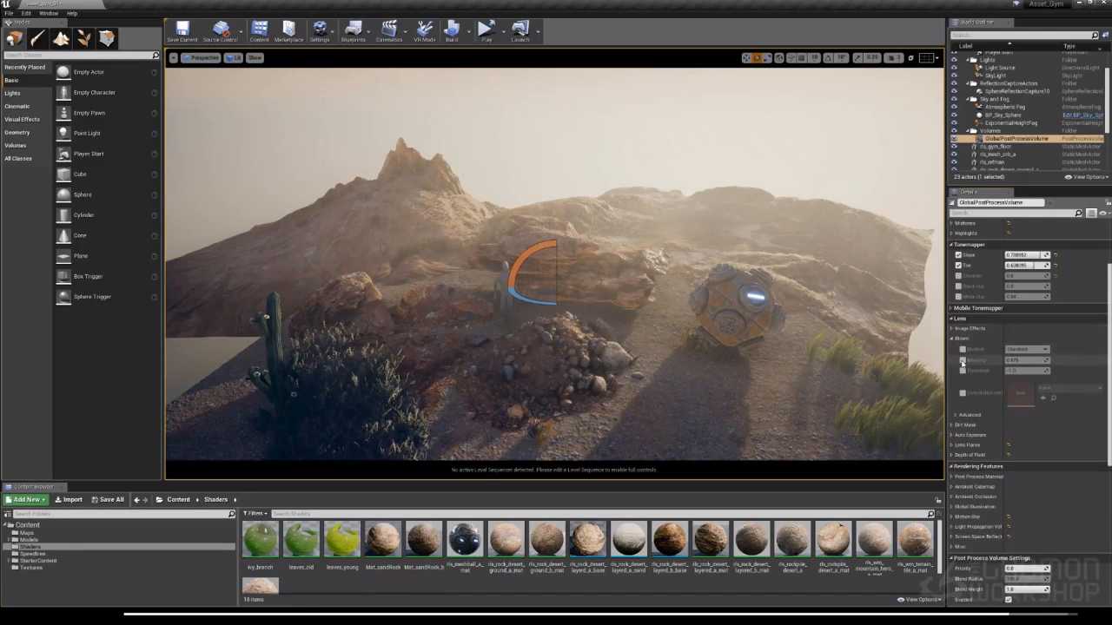
left_click(952, 339)
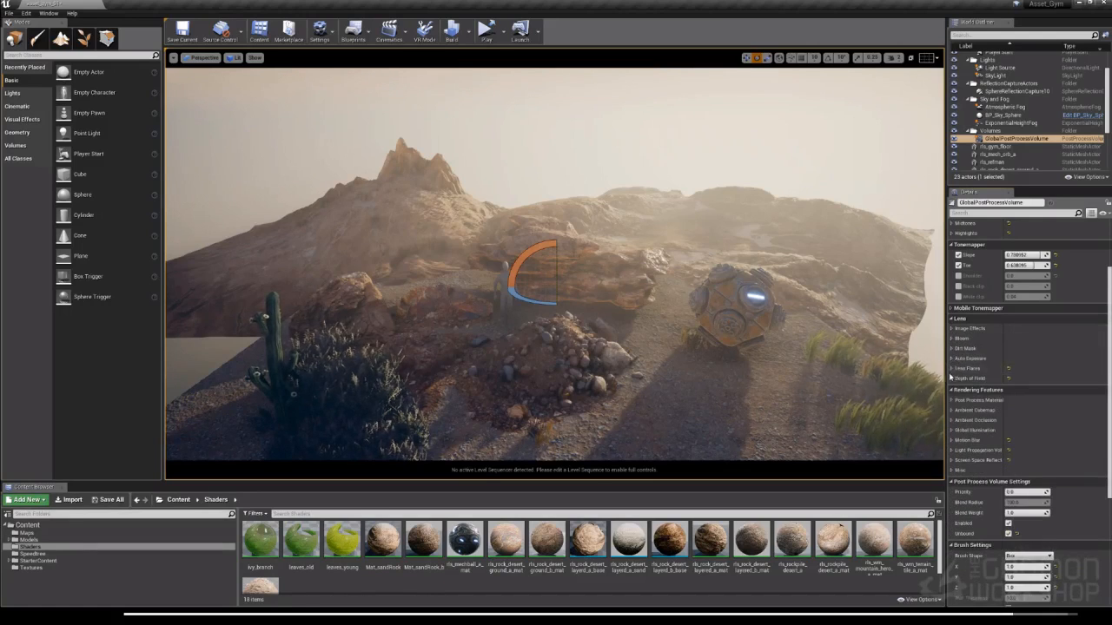
left_click(952, 370)
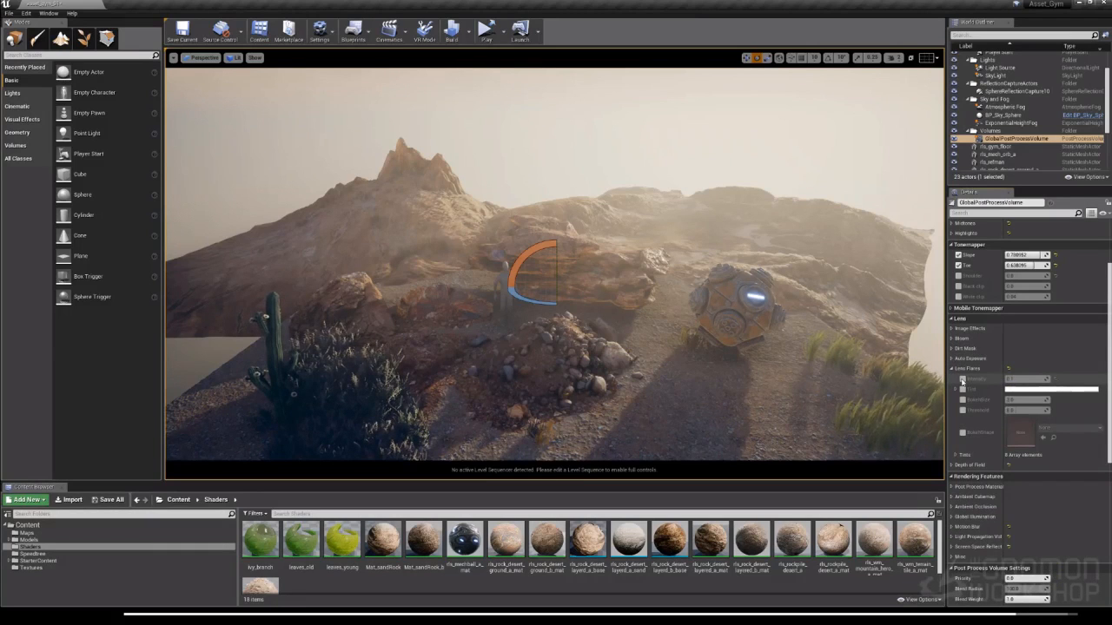
left_click(952, 369)
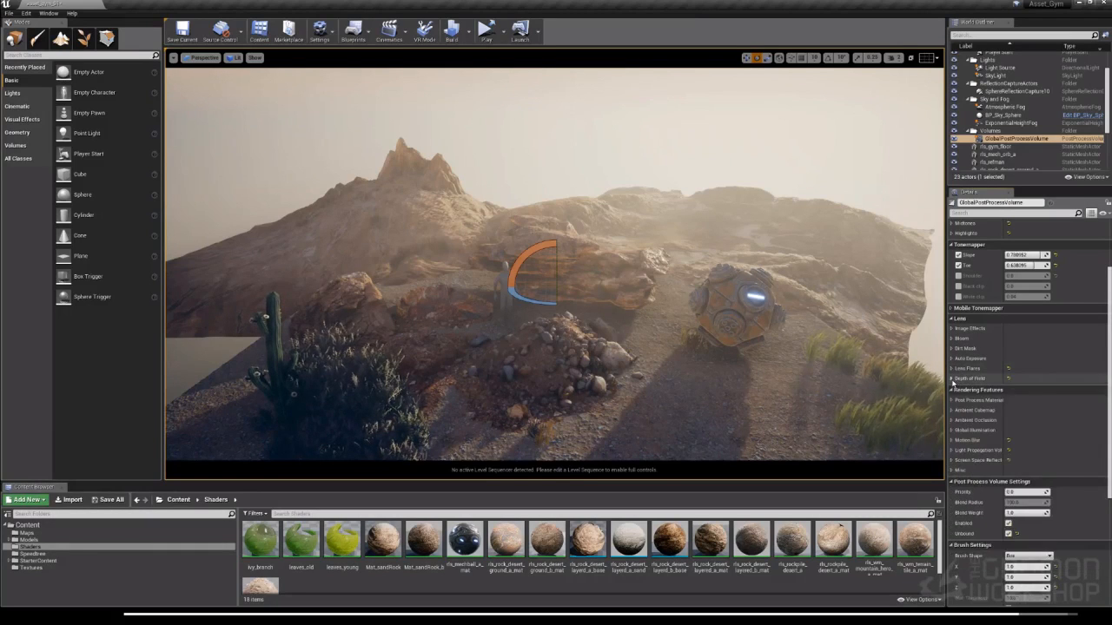
scroll(1044, 386, "down", 2)
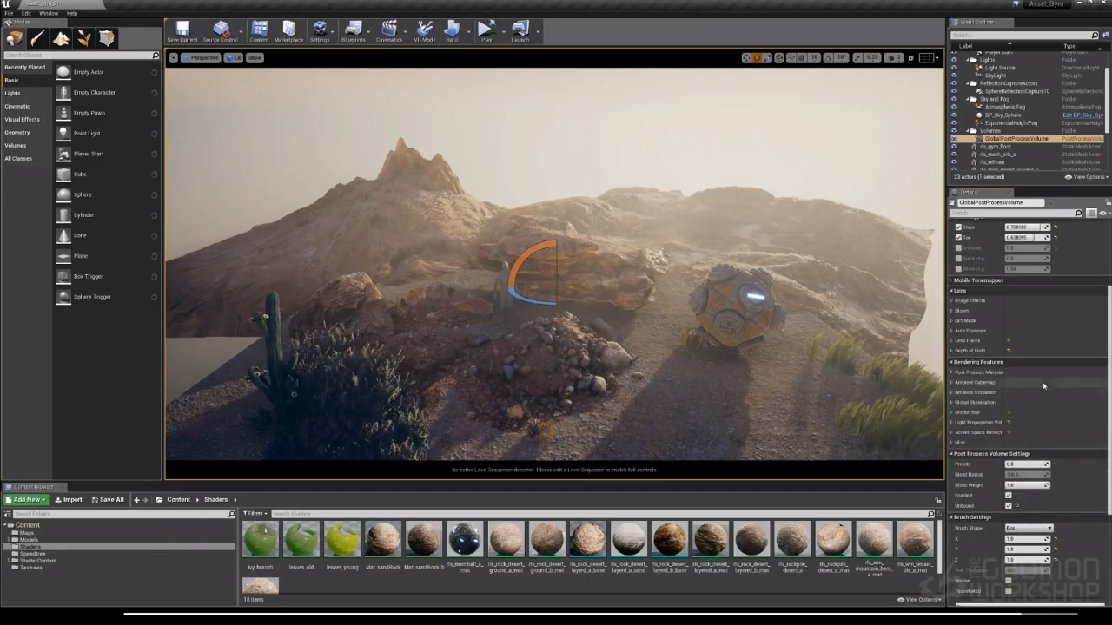
scroll(1044, 385, "down", 3)
scroll(1032, 396, "down", 10)
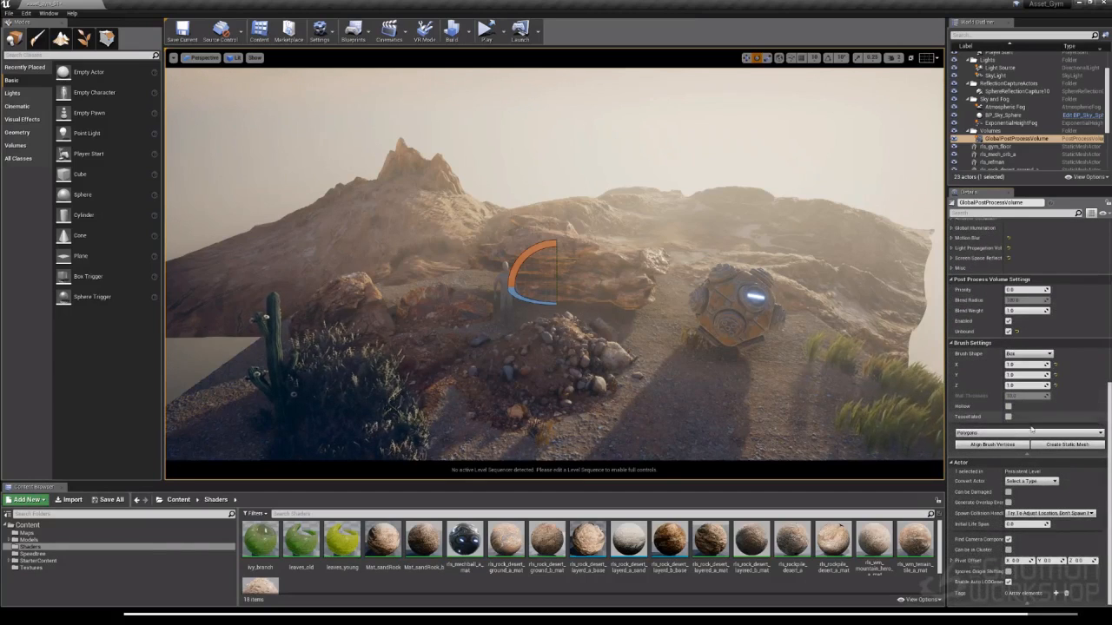
scroll(1068, 364, "up", 8)
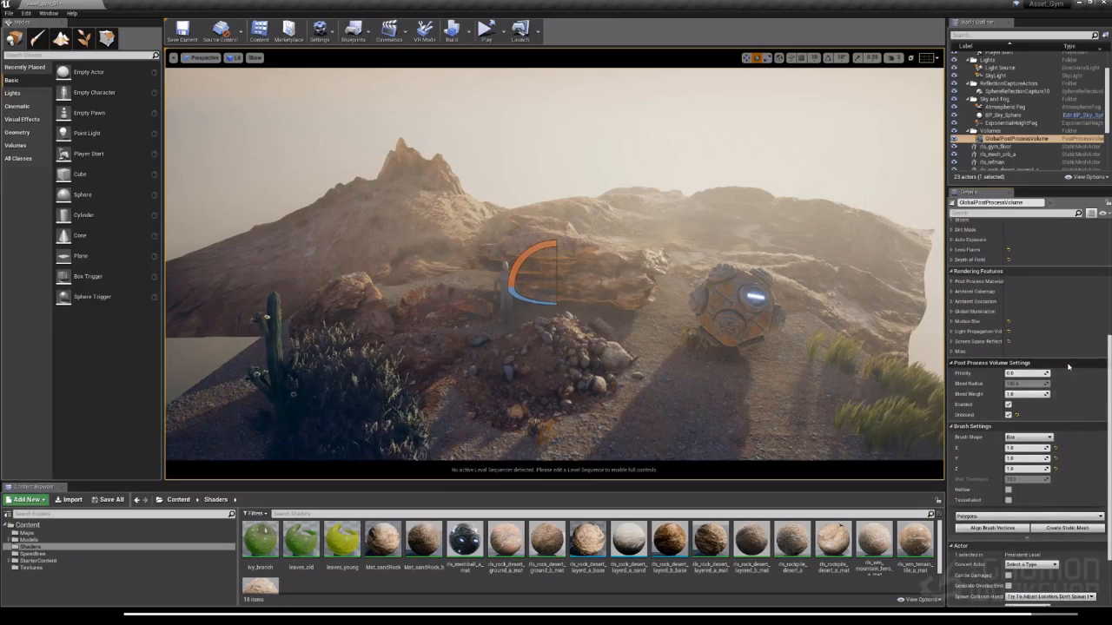
scroll(1068, 366, "up", 3)
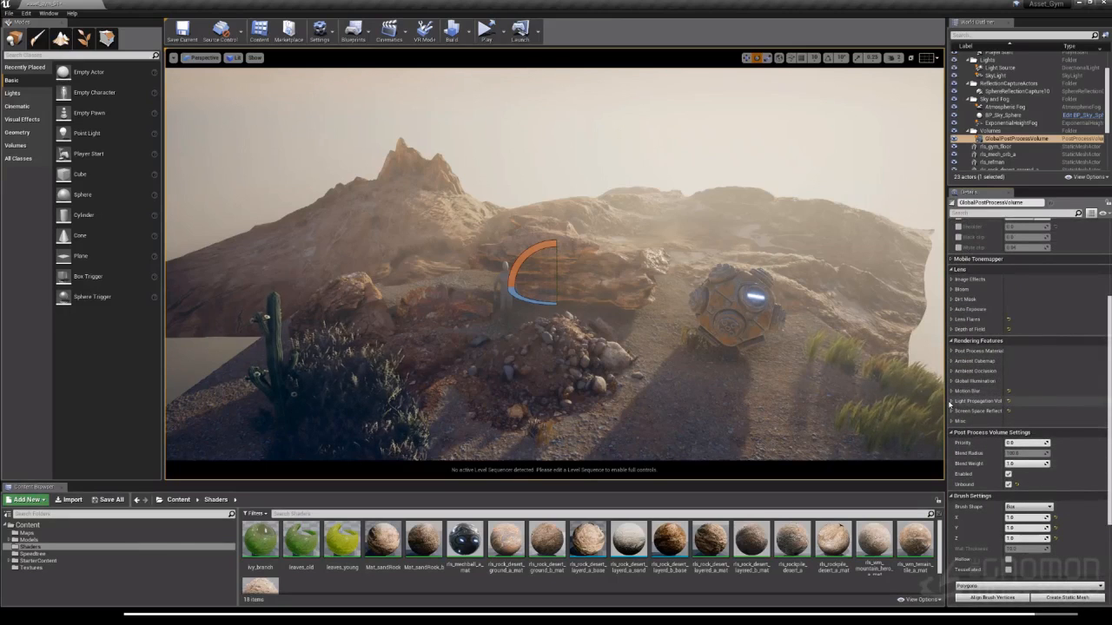
Try a much higher Light Propagation Volume intensity and reset it to its default of 1.0
left_click(951, 401)
left_click(963, 412)
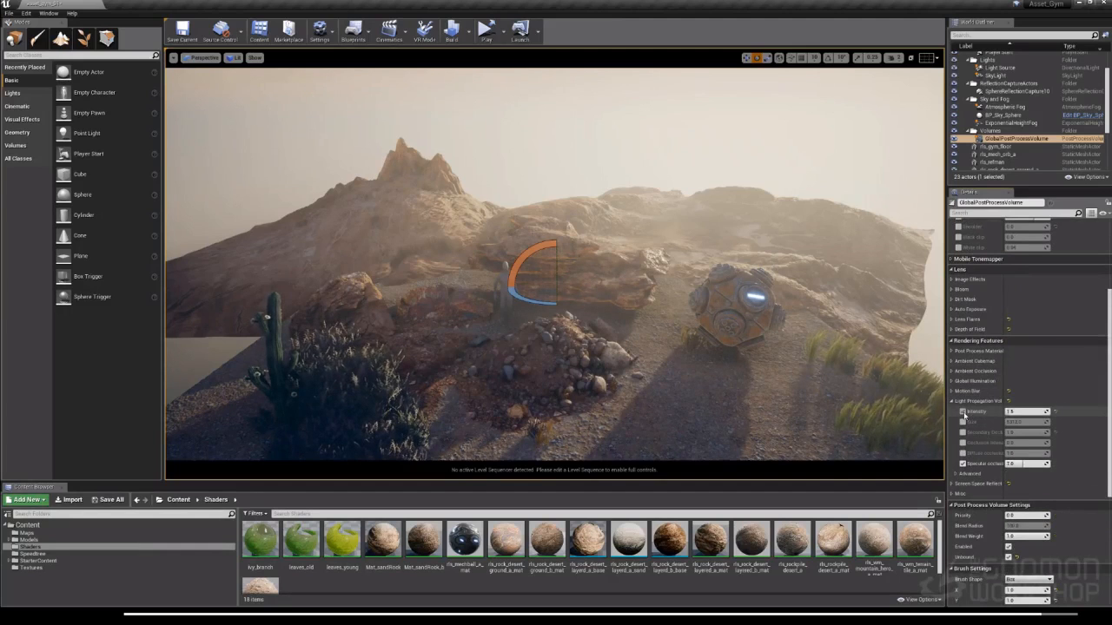
left_click_drag(1010, 412, 1032, 412)
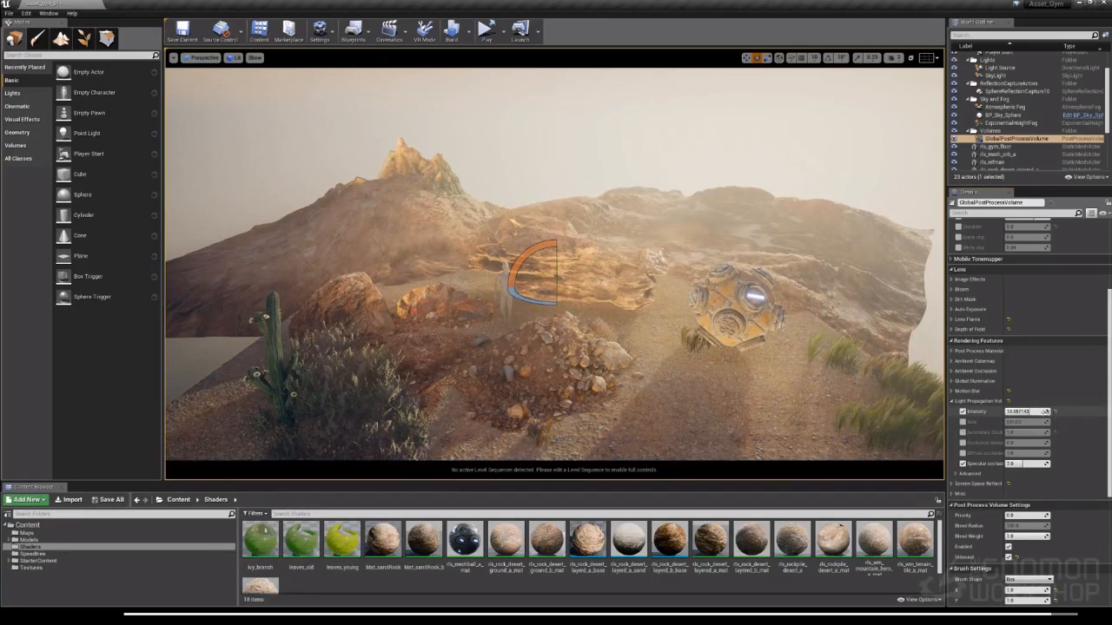
left_click(1054, 412)
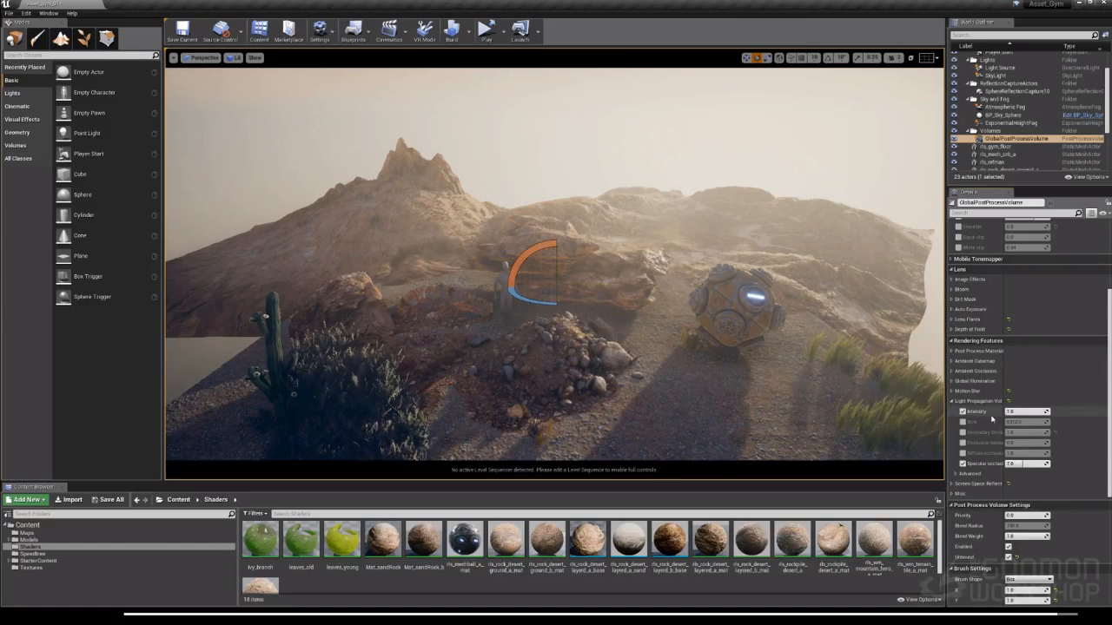
left_click(952, 401)
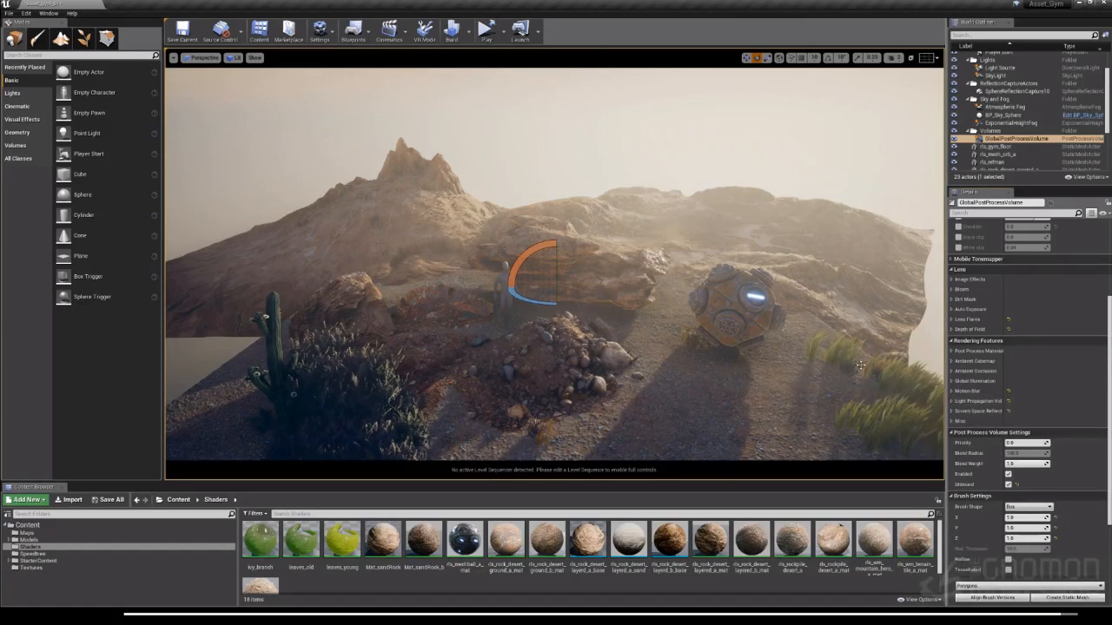
Survey the backlit desert scene and select BP_Sky_Sphere
key("w")
right_click_drag(665, 314, 627, 343)
key("s")
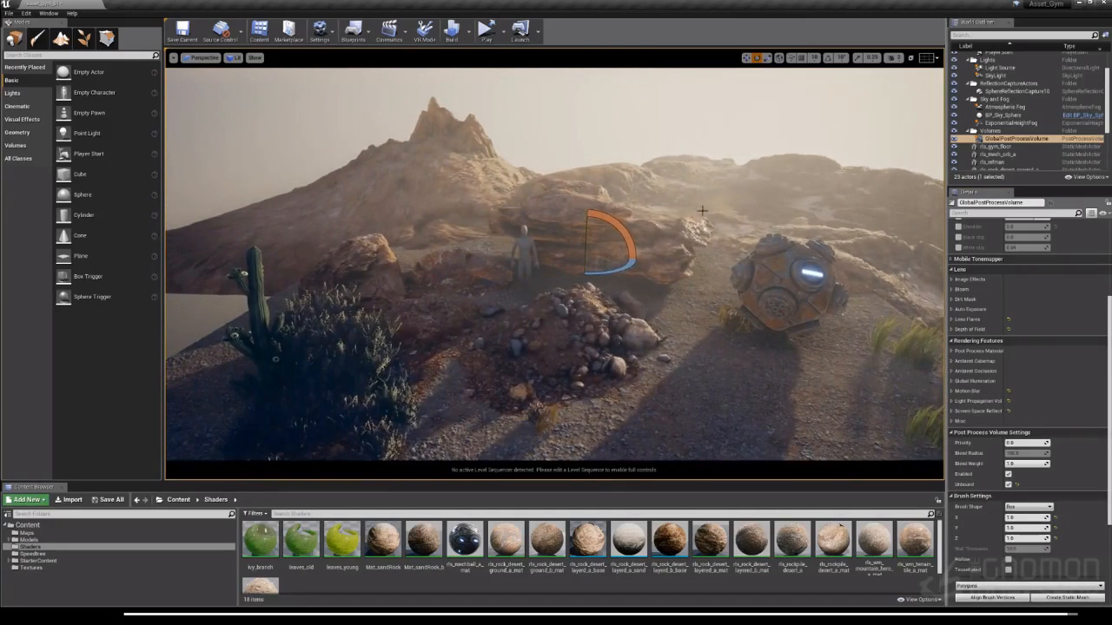
right_click_drag(675, 182, 687, 195)
left_click(666, 121)
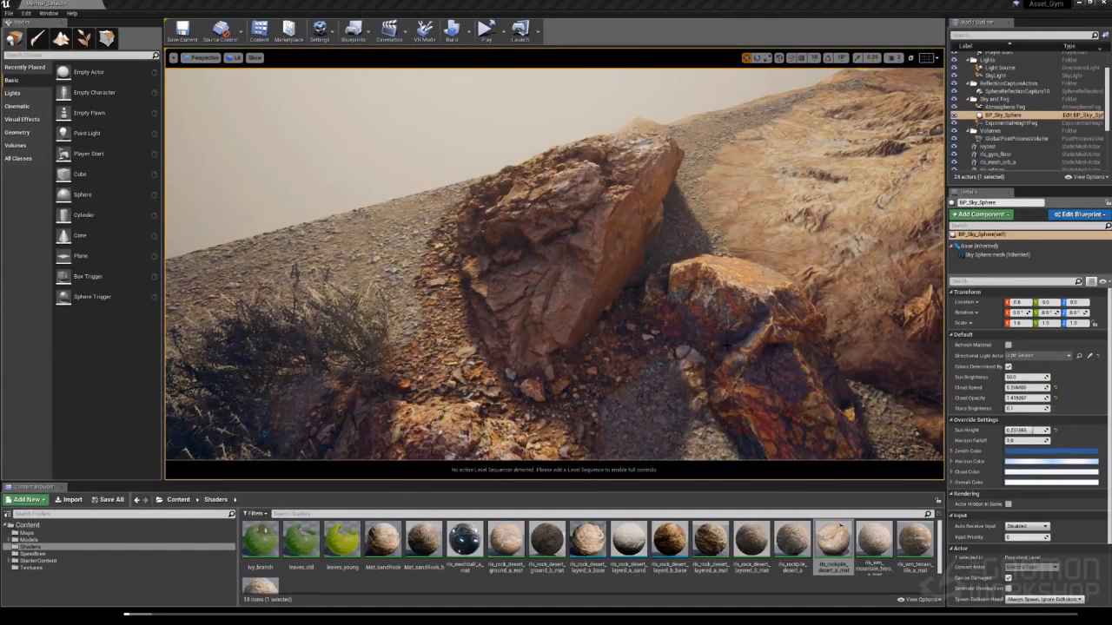
Select the smaller rls_rock_desert_ground_a rock and the large rls_rock_desert_ground_d boulder to compare them
right_click_drag(554, 264, 595, 297)
left_click(661, 295)
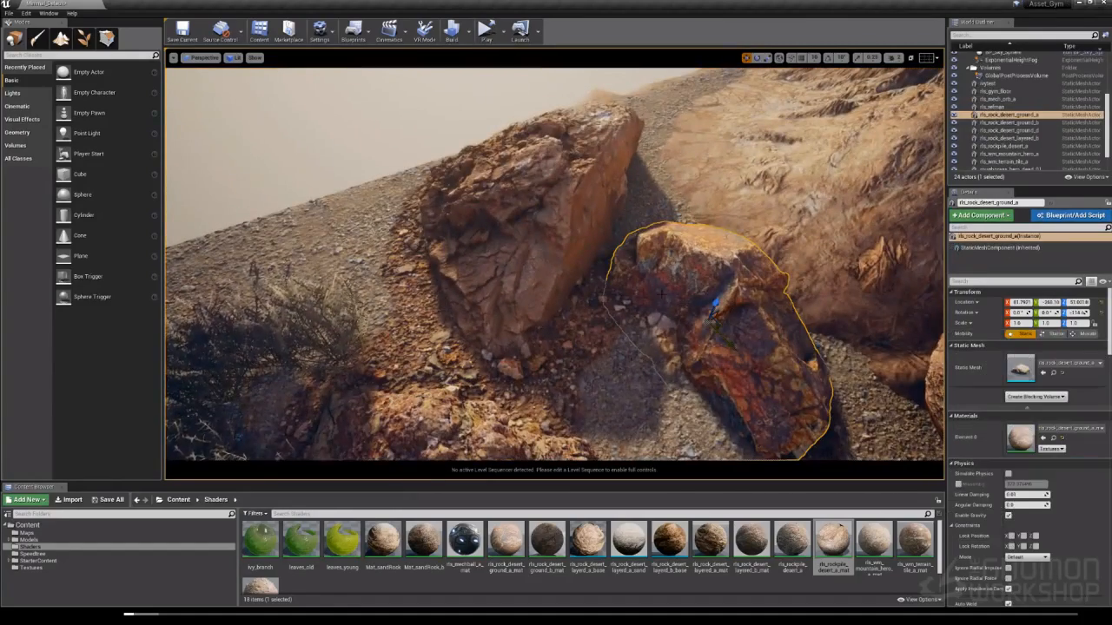
left_click(538, 234)
right_click_drag(538, 235, 544, 205)
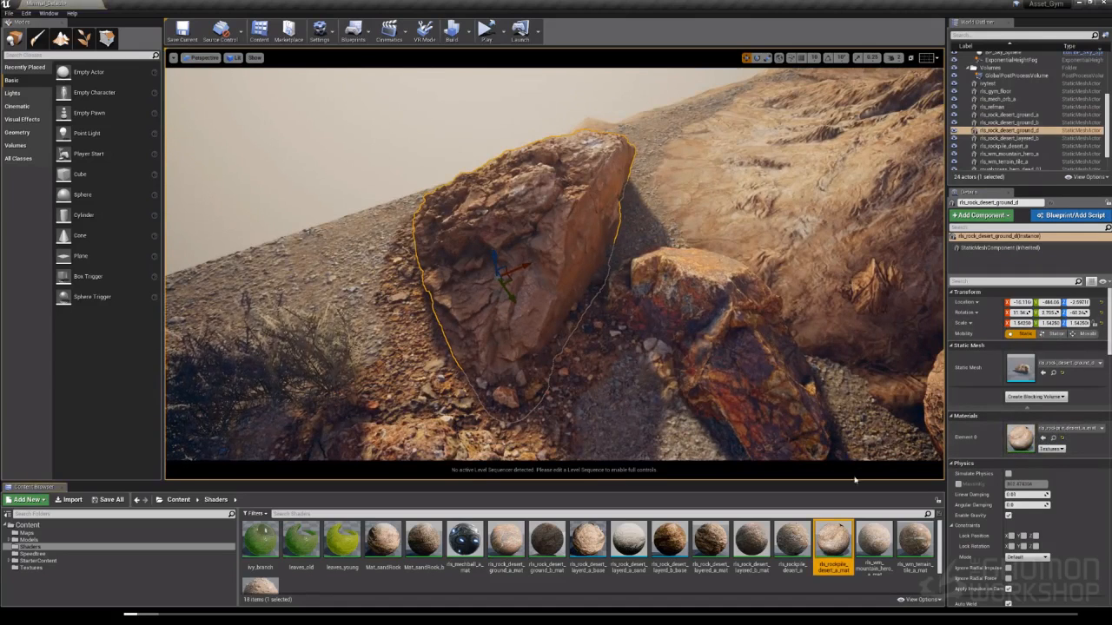
Open the rls_rockpile_desert_a_mat material and inspect its base color, specular, roughness and normal textures and the lit preview sphere
double_click(832, 538)
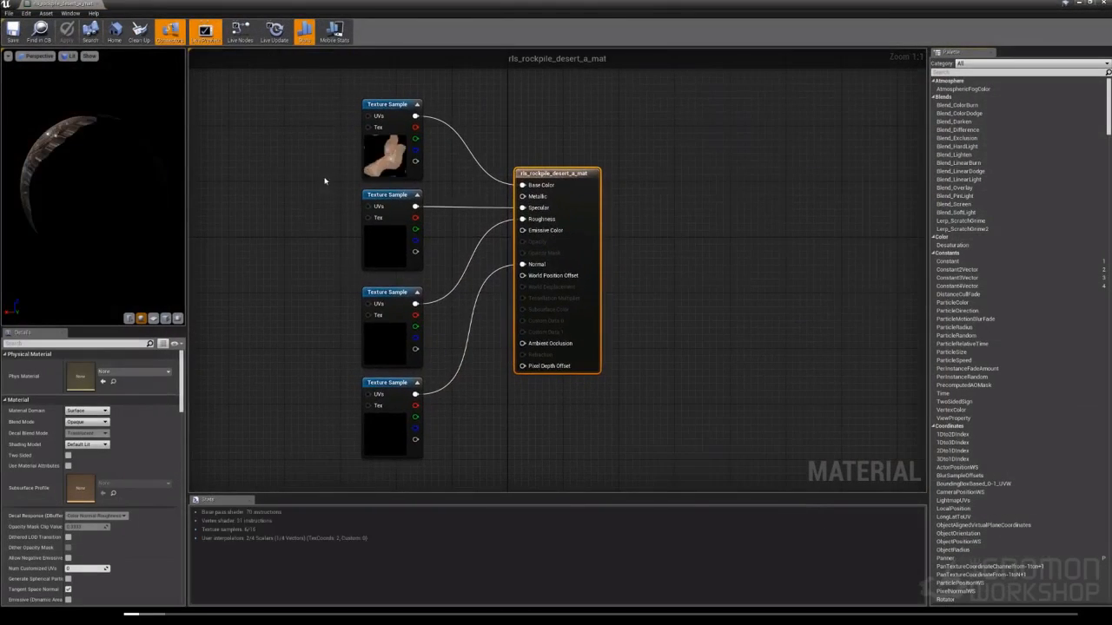
left_click(388, 105)
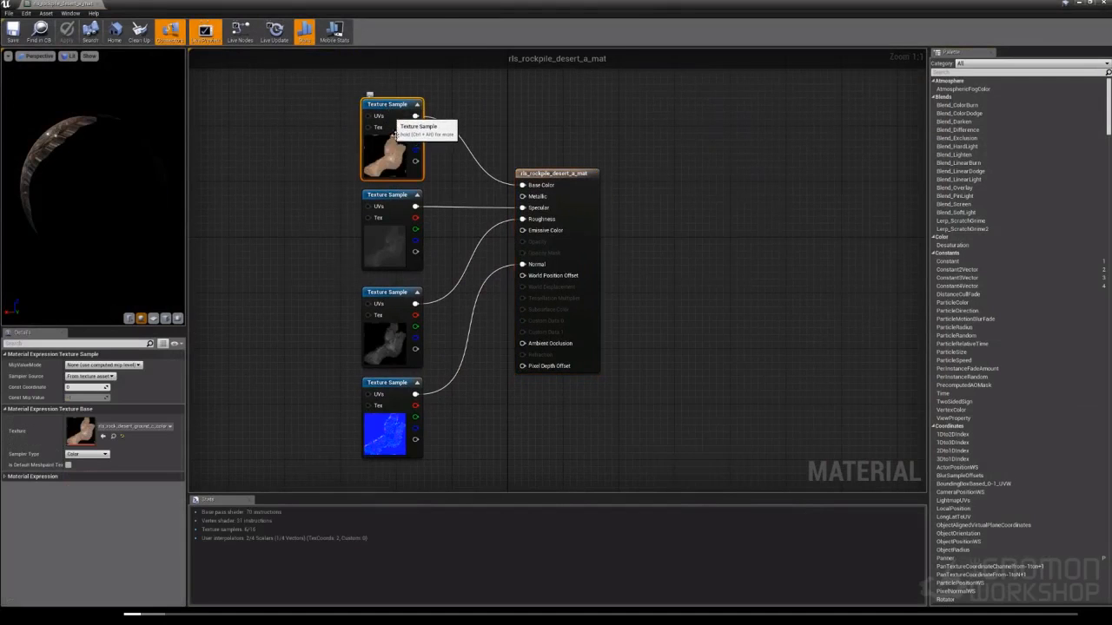
left_click(390, 197)
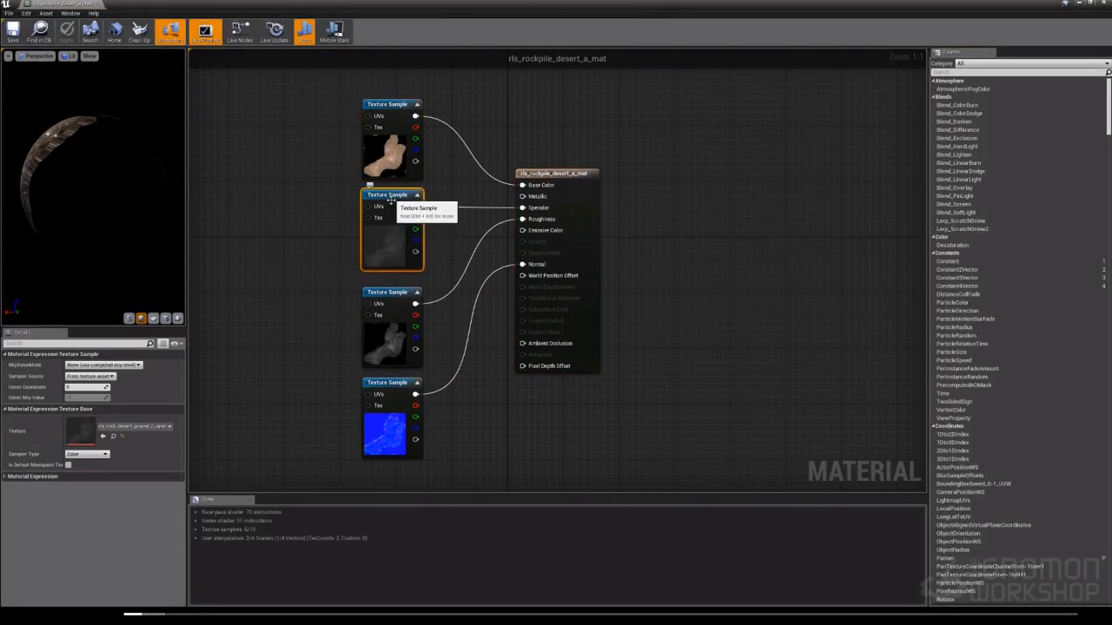
left_click(390, 295)
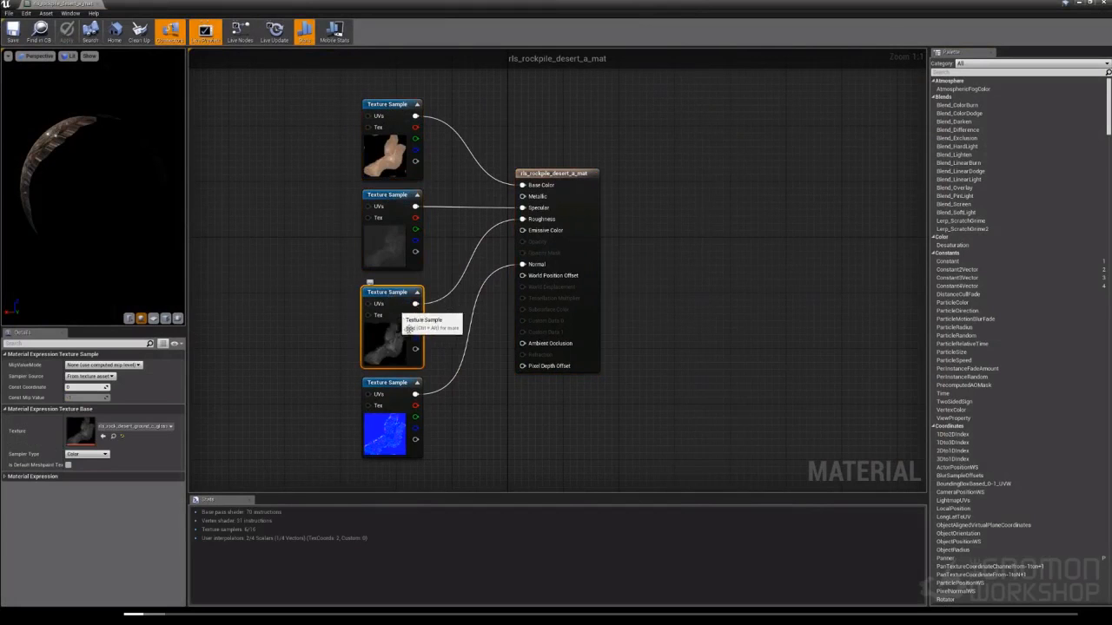
left_click(390, 385)
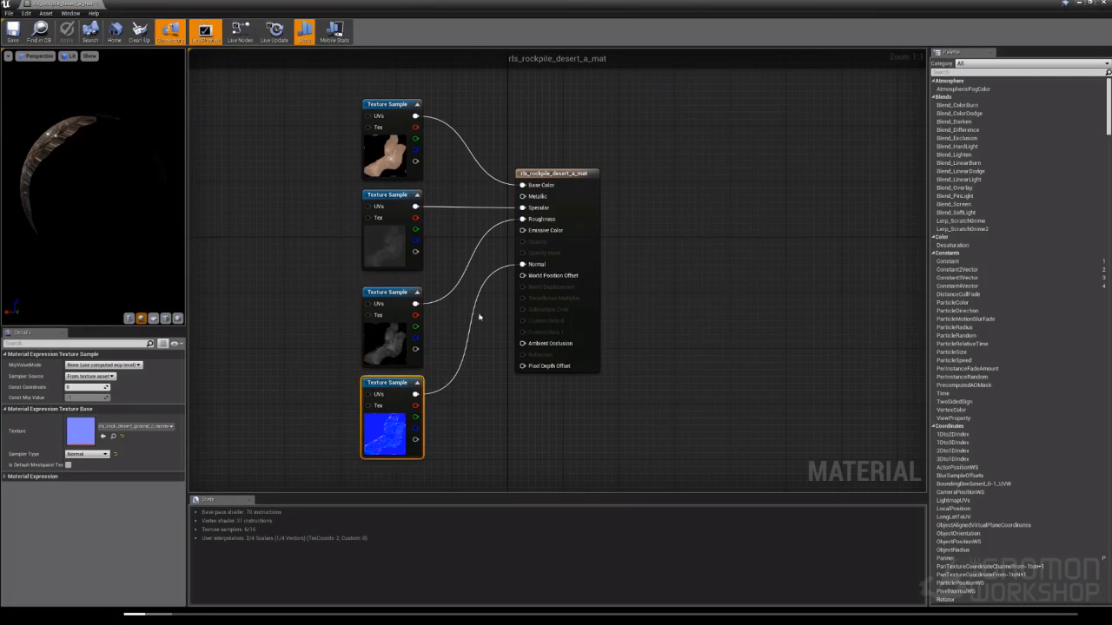
left_click_drag(86, 177, 174, 209)
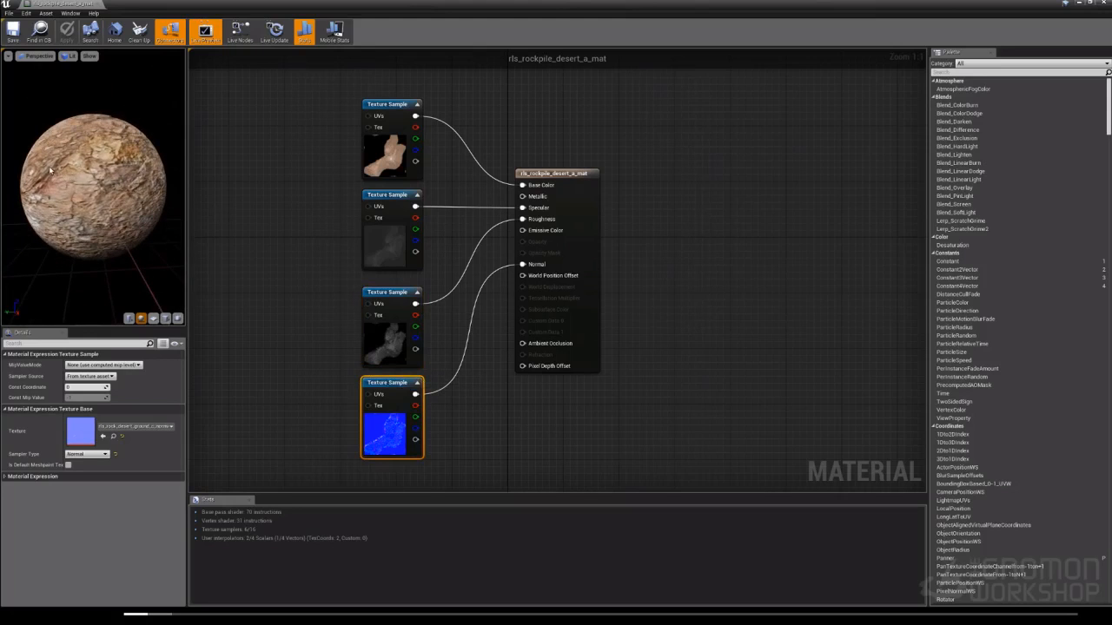
left_click_drag(49, 170, 145, 184)
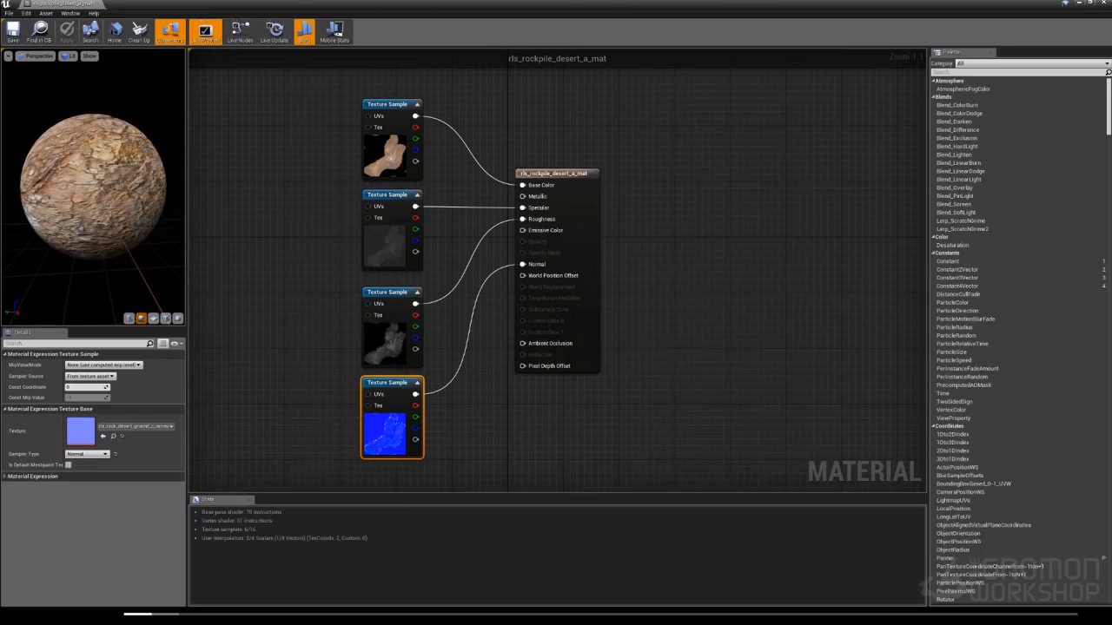
right_click_drag(480, 276, 543, 280)
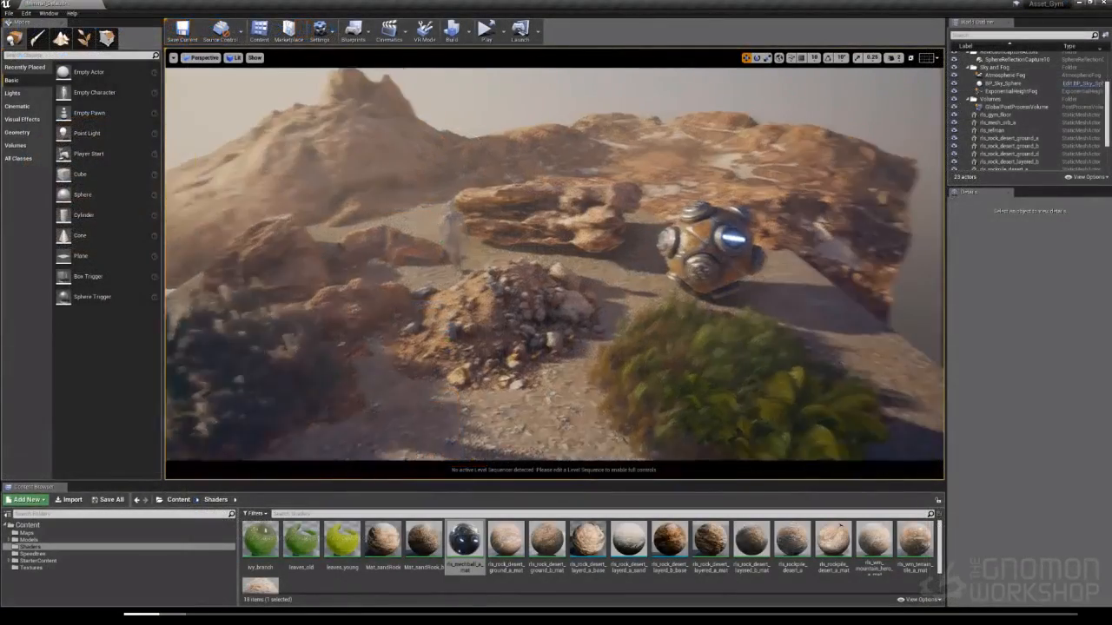
key("w")
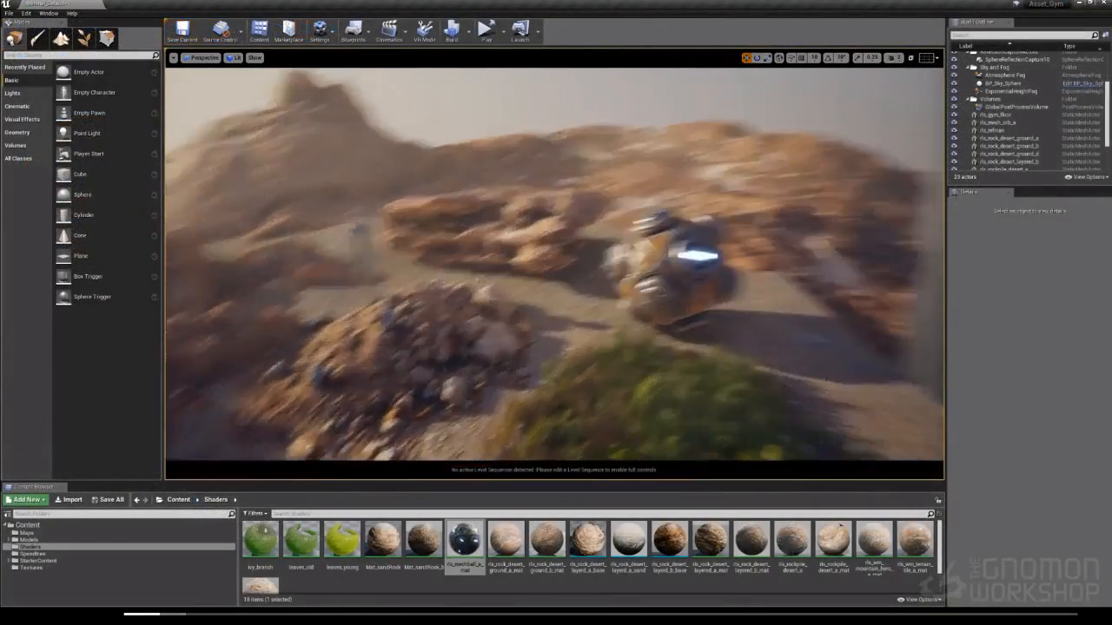
Select the orange mech orb, locate its material among the project shaders, and open rls_mechball_a_mat for editing
key("a")
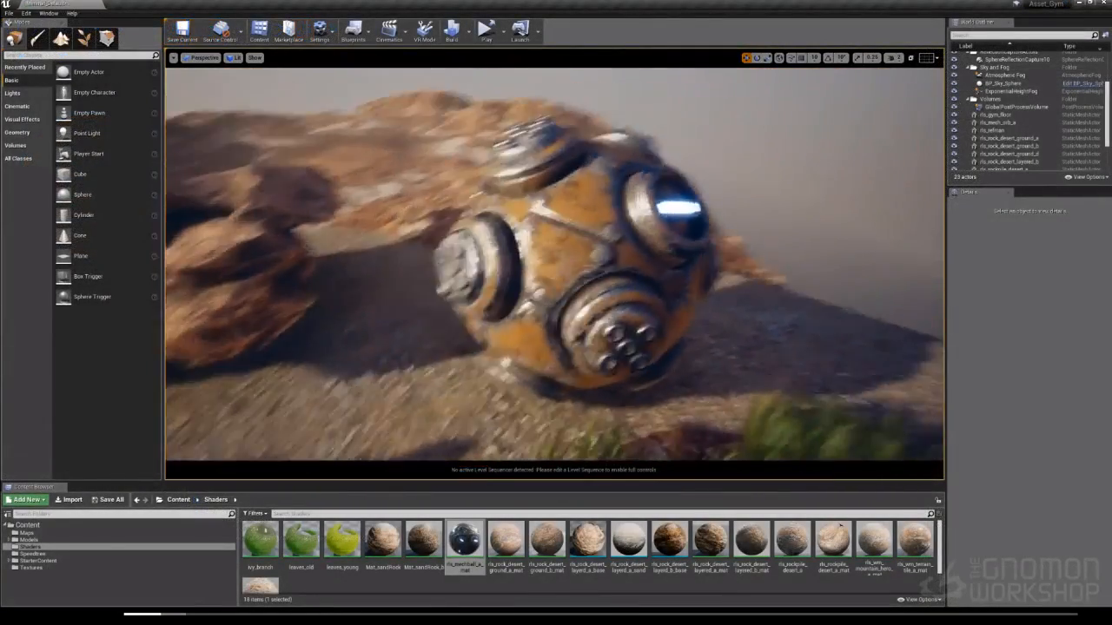
left_click(608, 287)
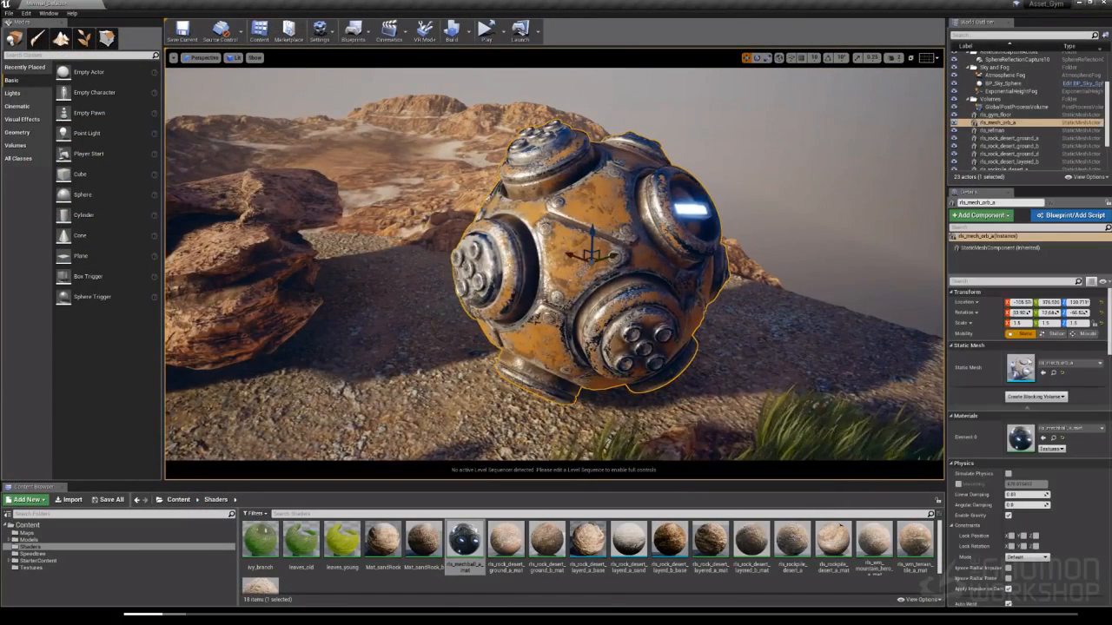
left_click(1055, 439)
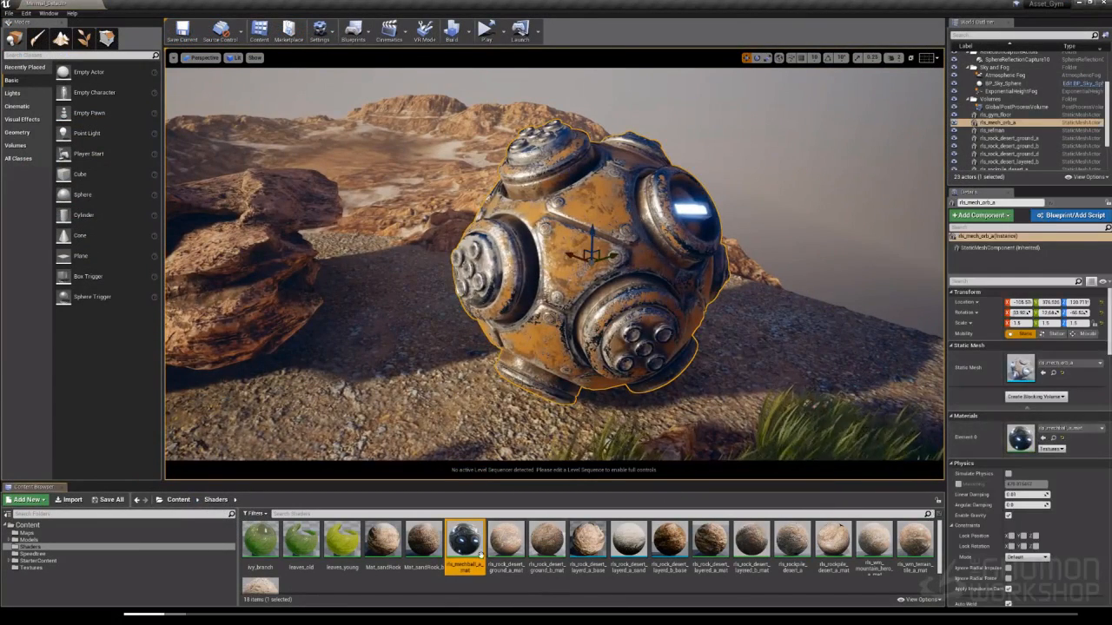
double_click(467, 542)
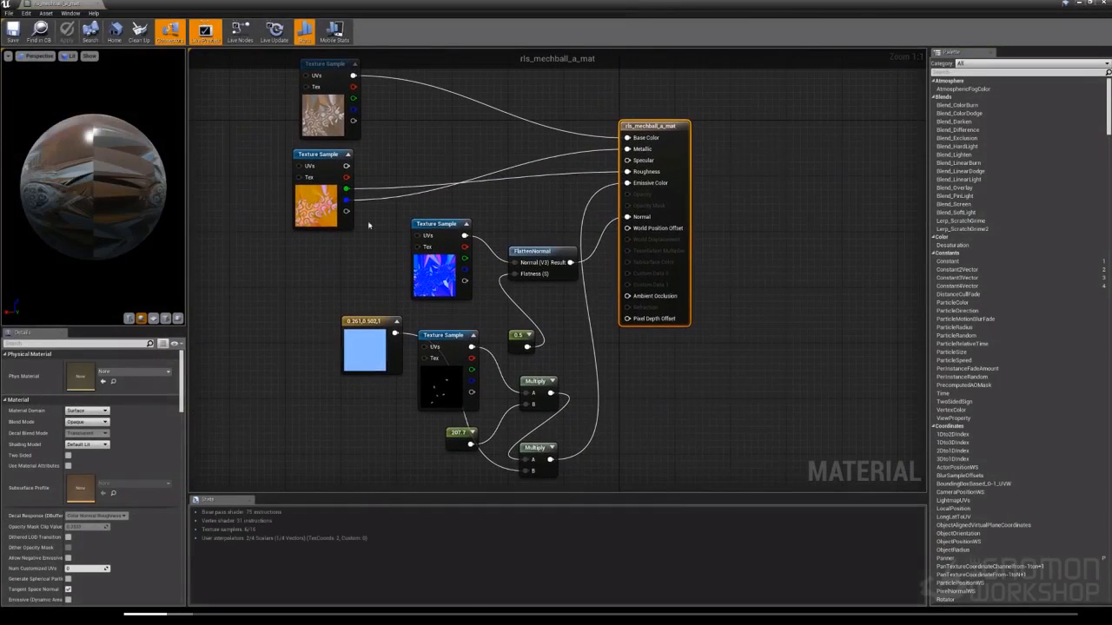
Examine the rls_mechball_a_mat preview sphere and the packed texture sample feeding its metallic and roughness inputs
left_click_drag(111, 227, 147, 243)
right_click_drag(257, 274, 309, 331)
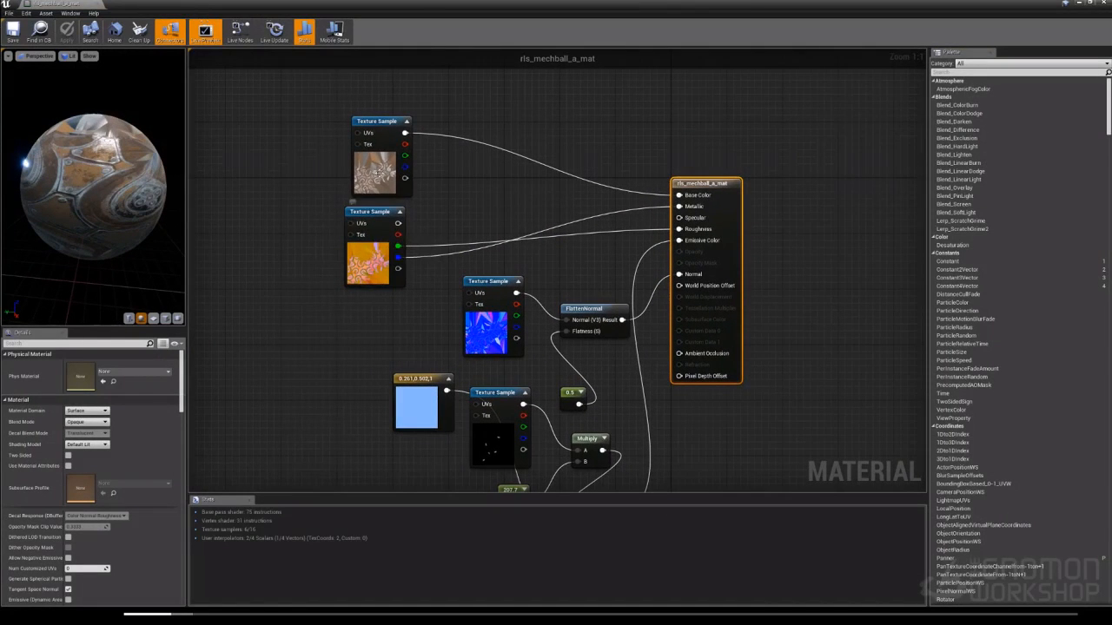
right_click_drag(307, 193, 345, 212)
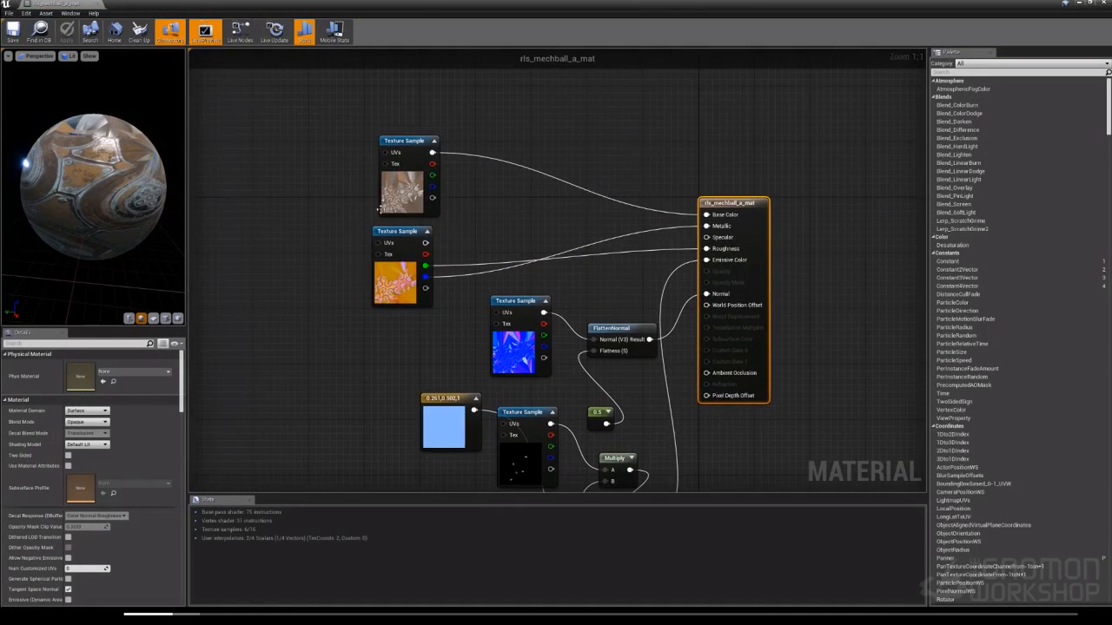
right_click_drag(479, 308, 412, 246)
left_click(380, 204)
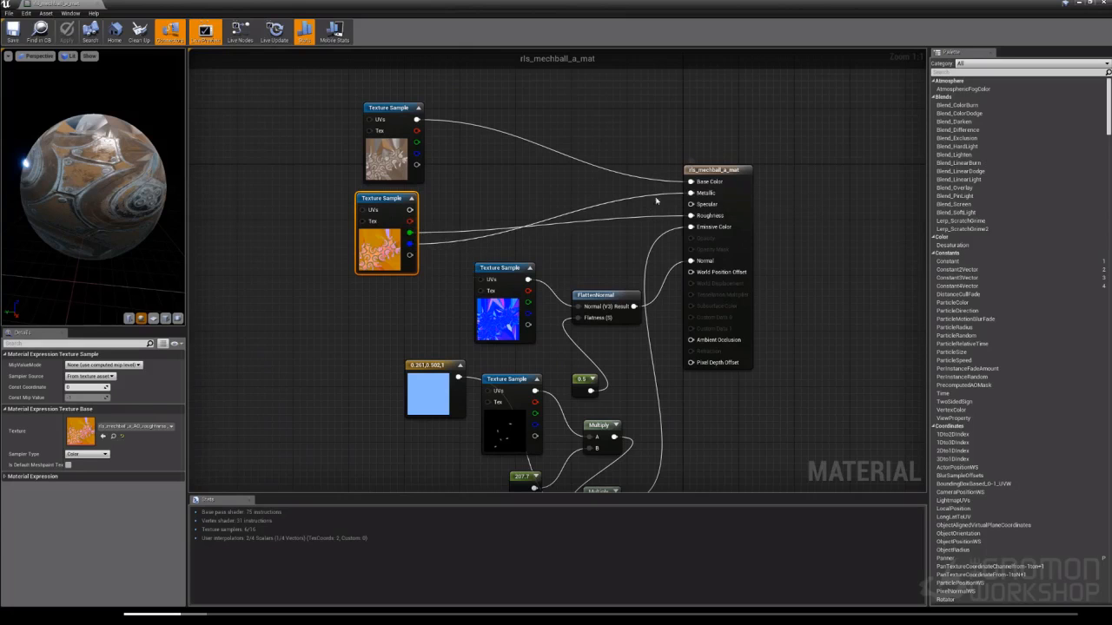
Move the emissive mask texture sample and the light blue color constant apart in the mech ball material graph
right_click_drag(667, 246, 681, 184)
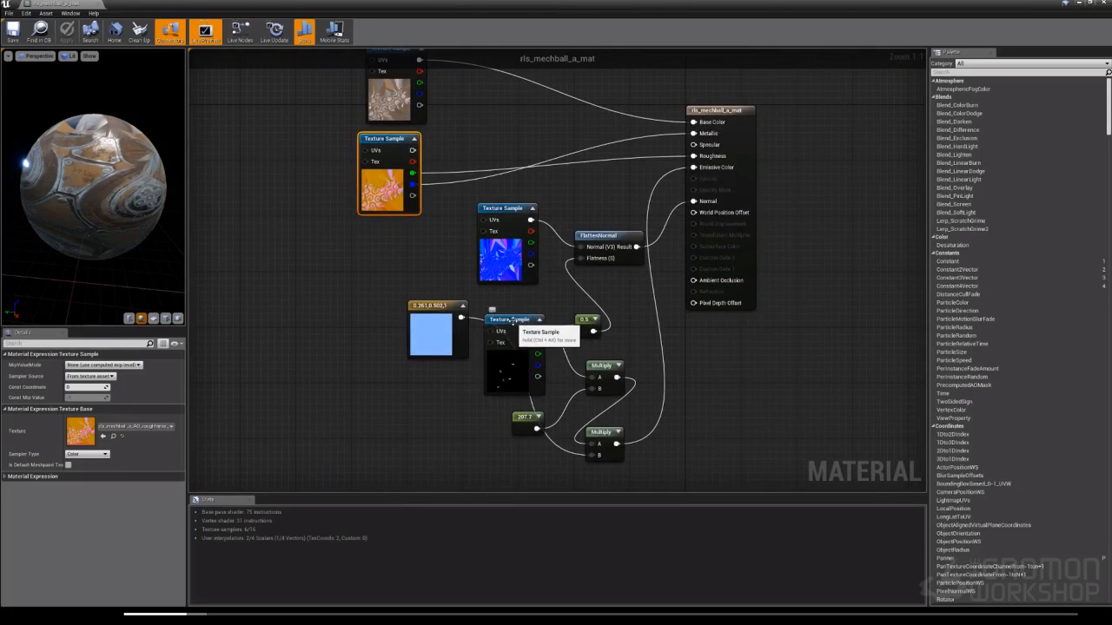
left_click_drag(512, 320, 456, 384)
left_click_drag(421, 306, 396, 300)
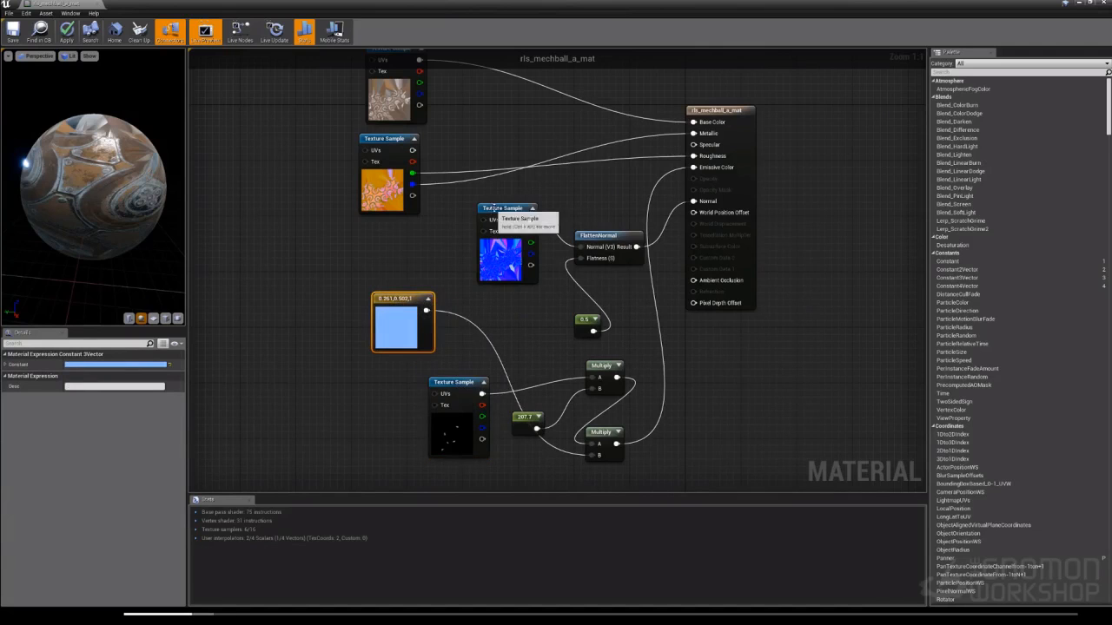
Inspect the normal map texture sample and the 0.5 constant that drives the FlattenNormal node's flatness
left_click(497, 211)
right_click_drag(436, 232, 401, 255)
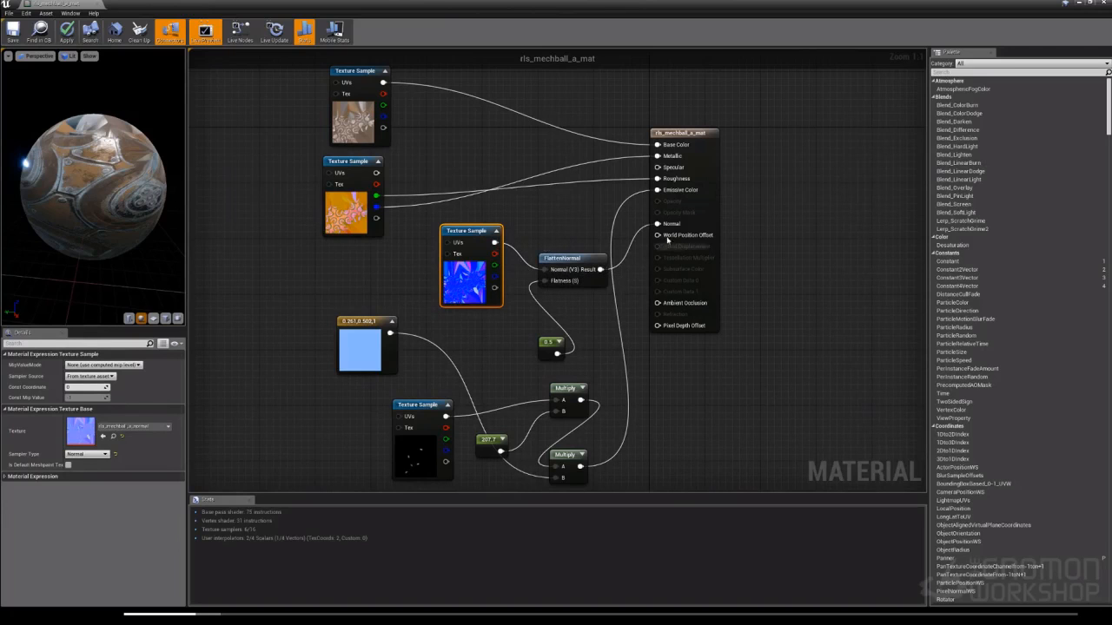
right_click_drag(620, 318, 630, 311)
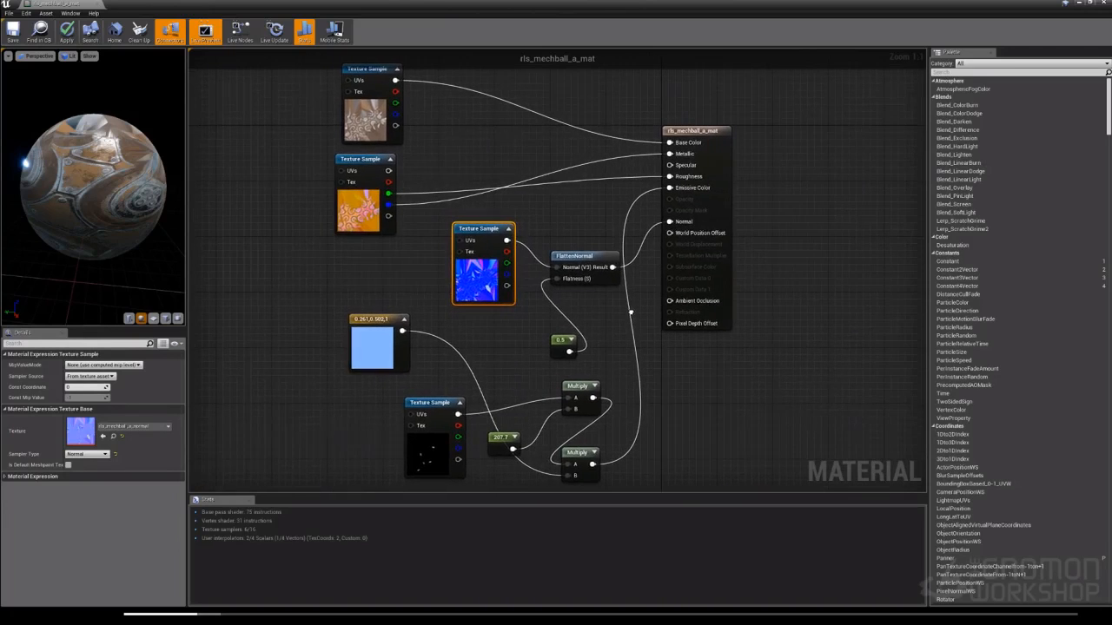
left_click(559, 341)
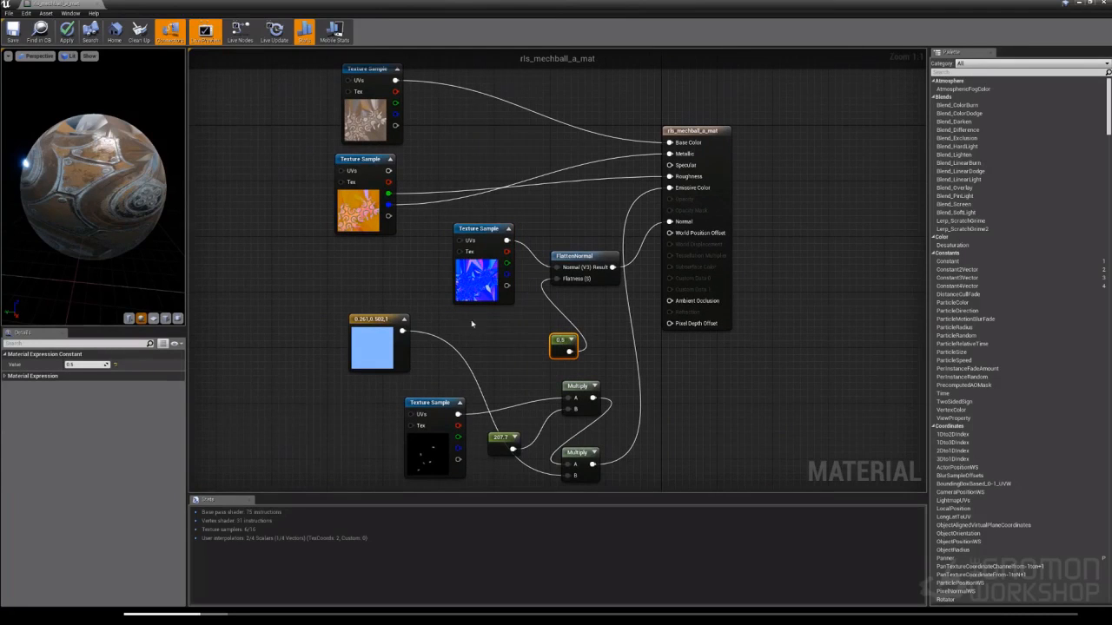
mouse_move(457, 314)
right_mouse_down()
mouse_move(469, 327)
mouse_move(478, 313)
right_mouse_up()
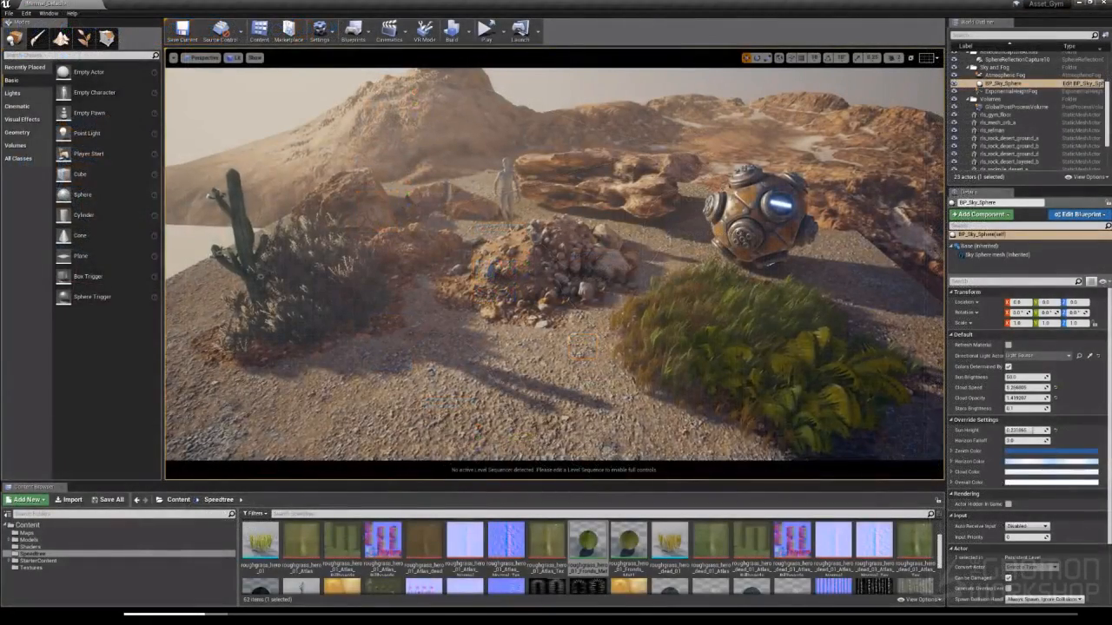
Bring the grass patch beside the mech orb into close view and open the roughgrass_hero_01_Fronds_Mat material
key("w")
right_click_drag(554, 264, 536, 303)
key("s")
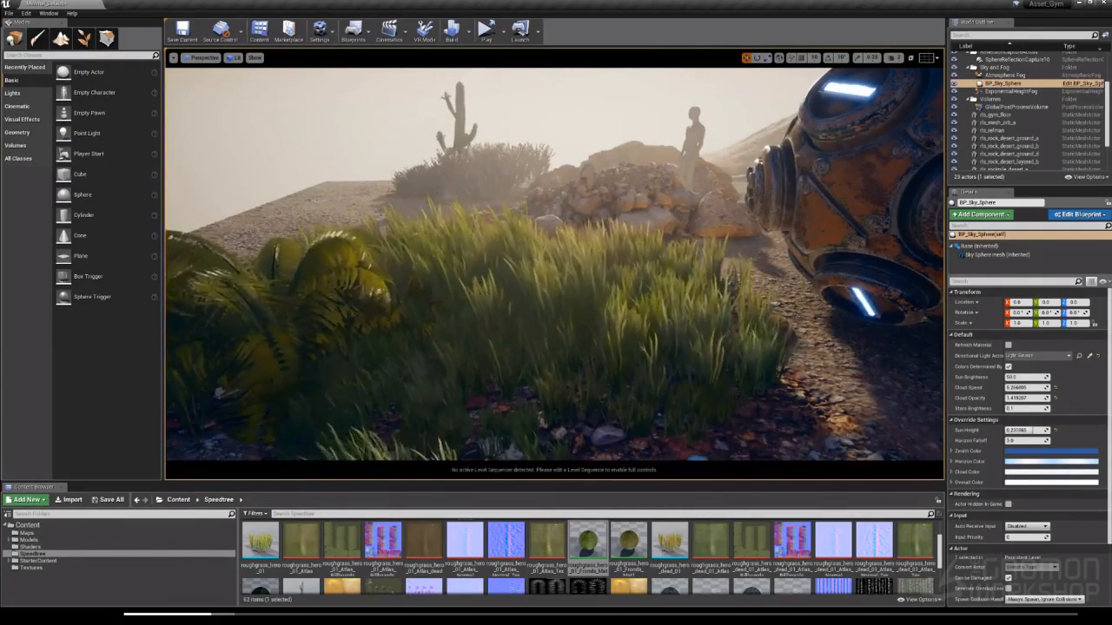
double_click(584, 541)
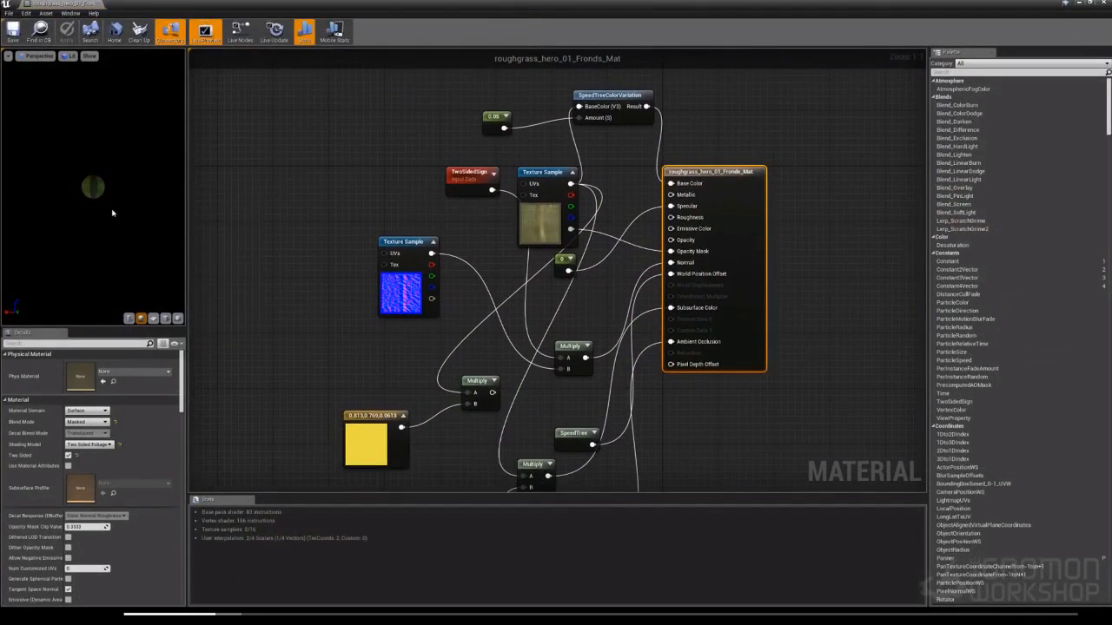
Examine the grass material on the preview sphere and the atlas texture sample that supplies its color and opacity mask
scroll(95, 200, "down", 5)
scroll(95, 200, "up", 8)
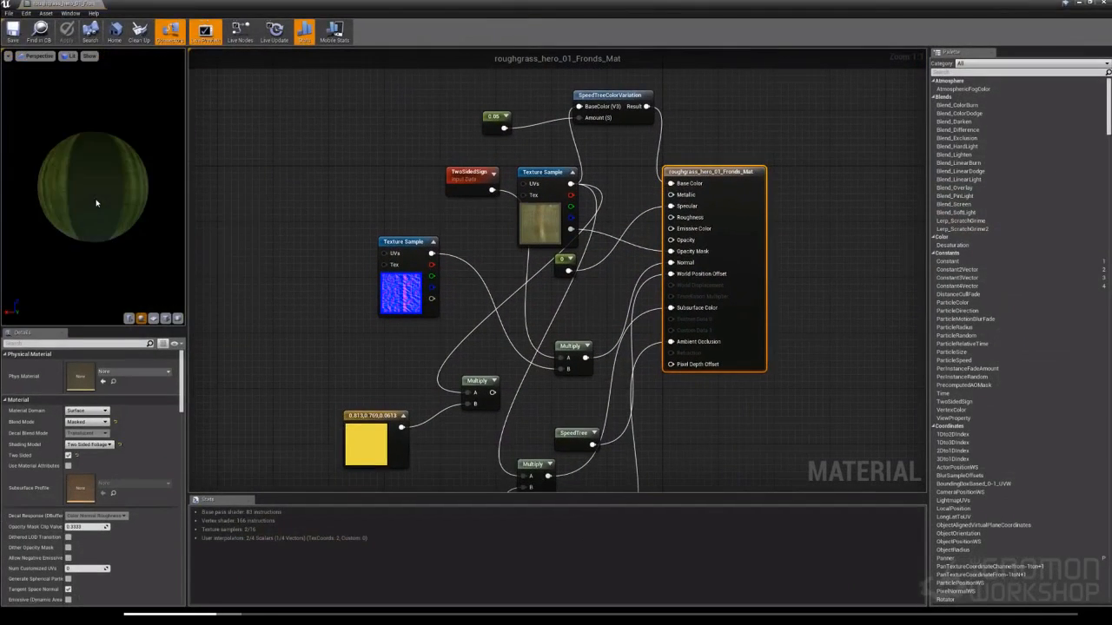
scroll(95, 201, "down", 3)
left_click_drag(96, 200, 36, 195)
scroll(95, 204, "down", 4)
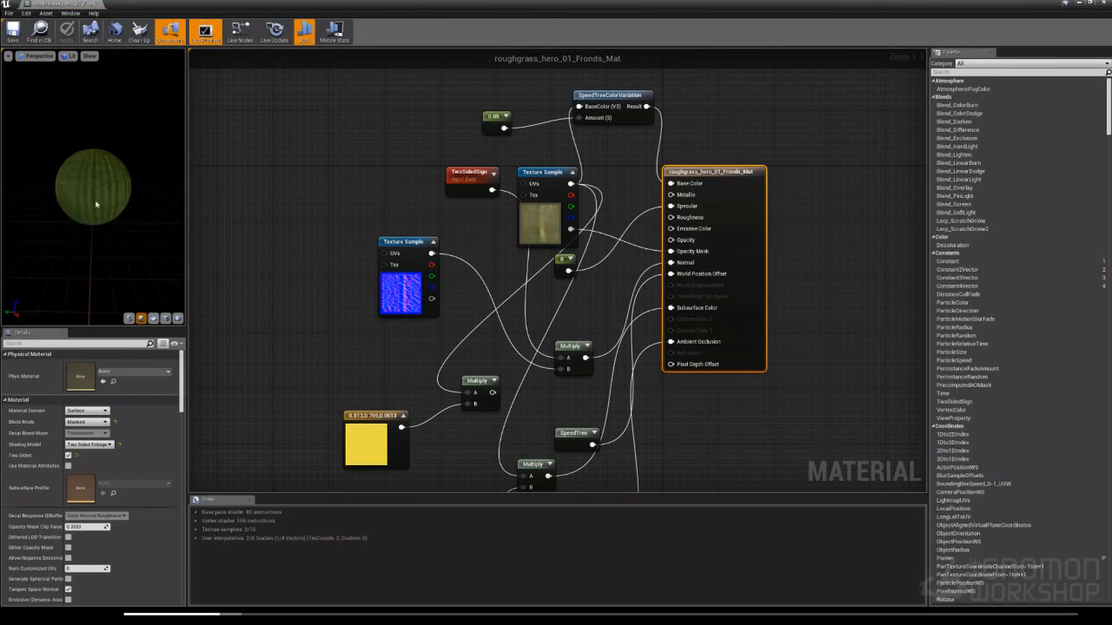
right_click_drag(594, 284, 561, 323)
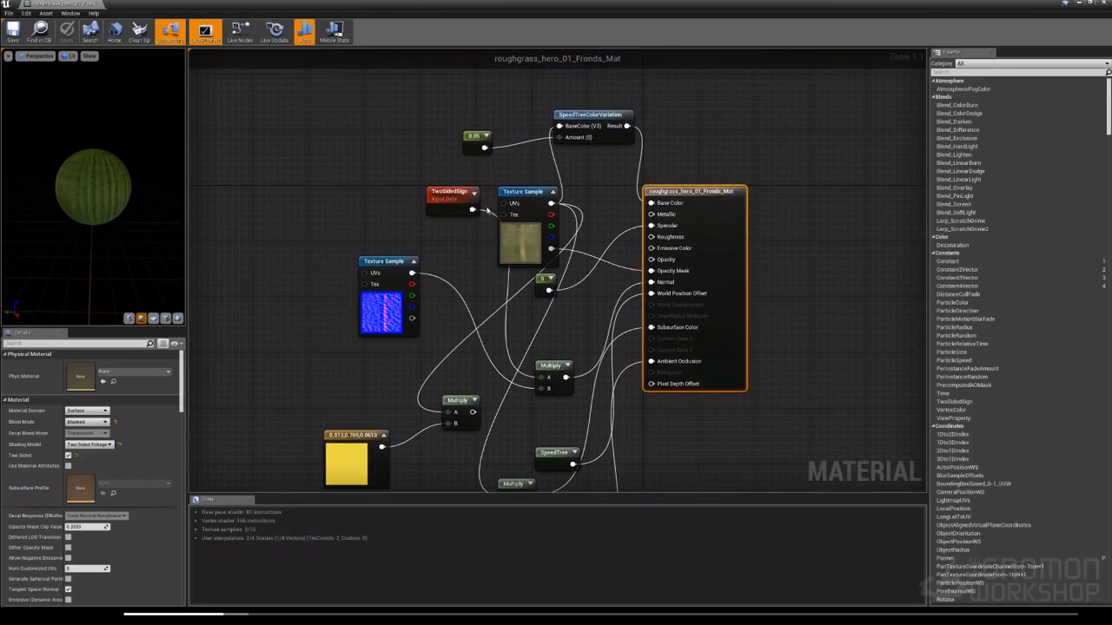
left_click(516, 250)
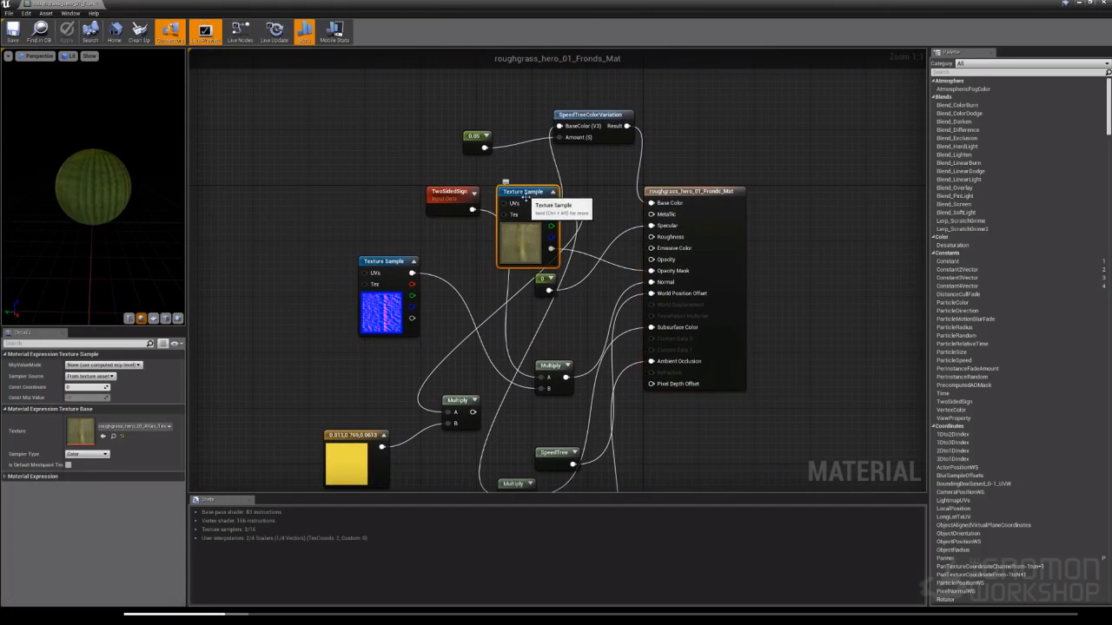
Reposition the SpeedTree node and the normal map's Multiply node slightly higher in the grass material graph
right_click_drag(507, 375, 486, 274)
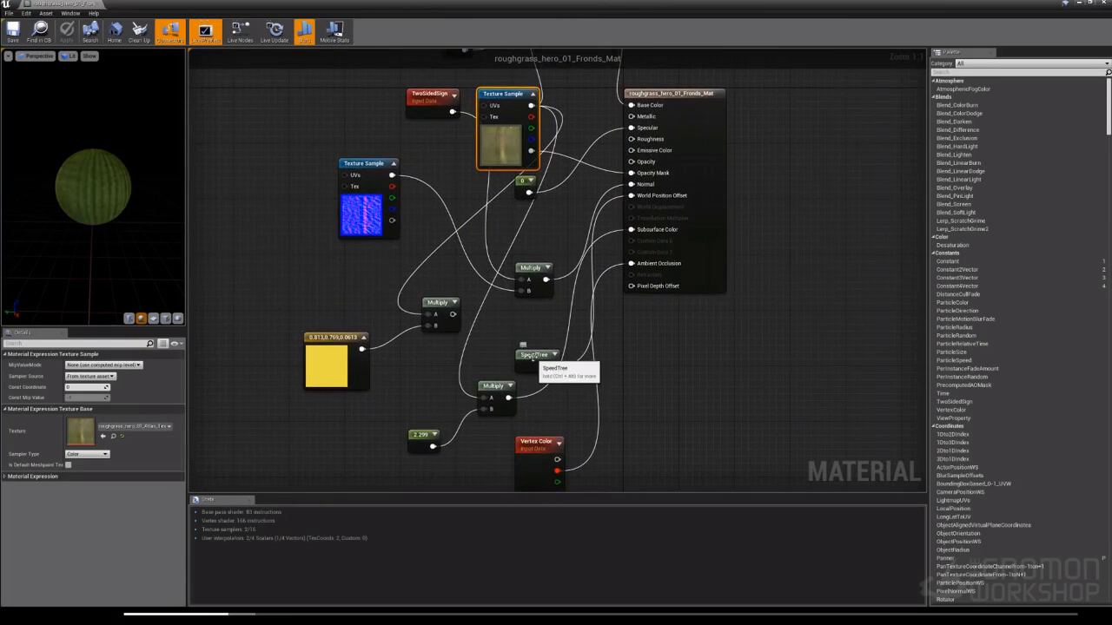
mouse_move(532, 356)
left_mouse_down()
mouse_move(526, 329)
mouse_move(515, 332)
mouse_move(528, 323)
mouse_move(526, 338)
left_mouse_up()
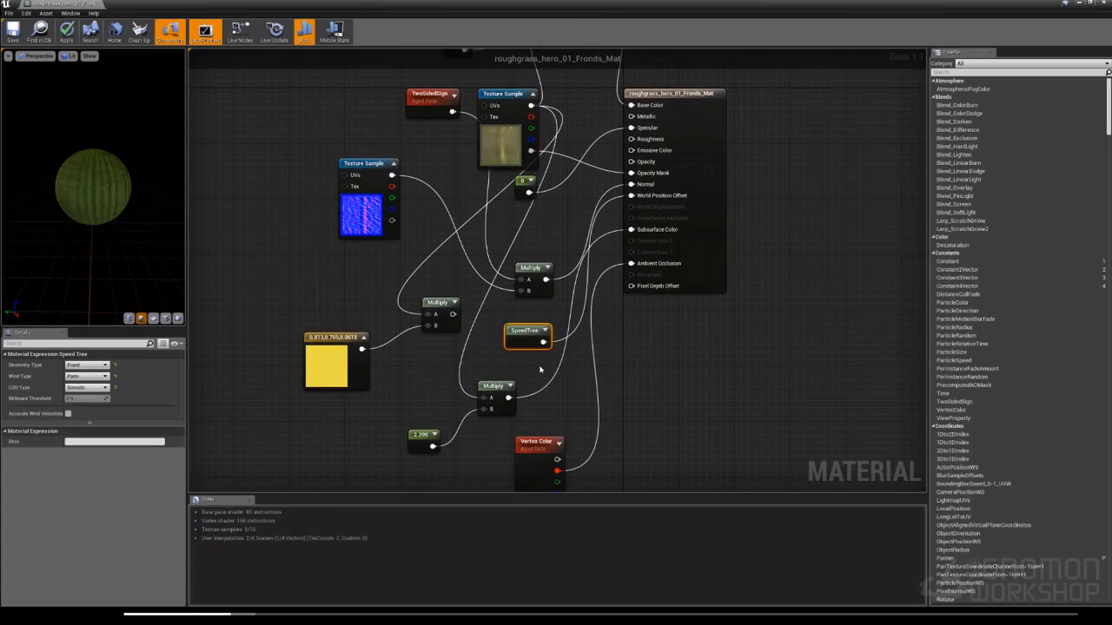
right_click_drag(539, 371, 527, 363)
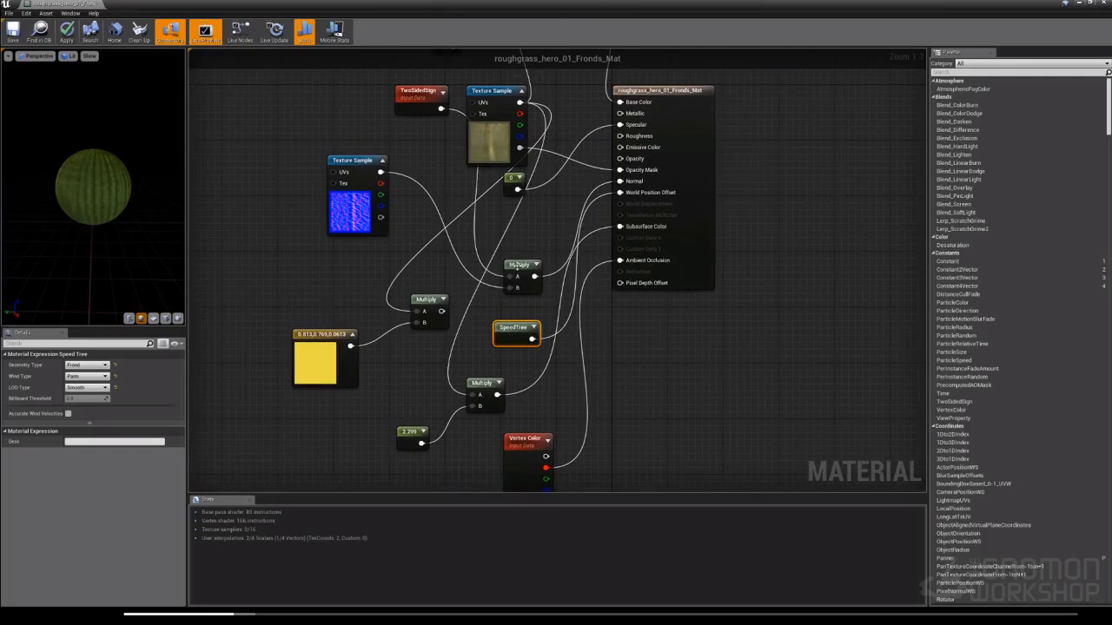
mouse_move(517, 264)
left_mouse_down()
mouse_move(514, 233)
mouse_move(506, 251)
left_mouse_up()
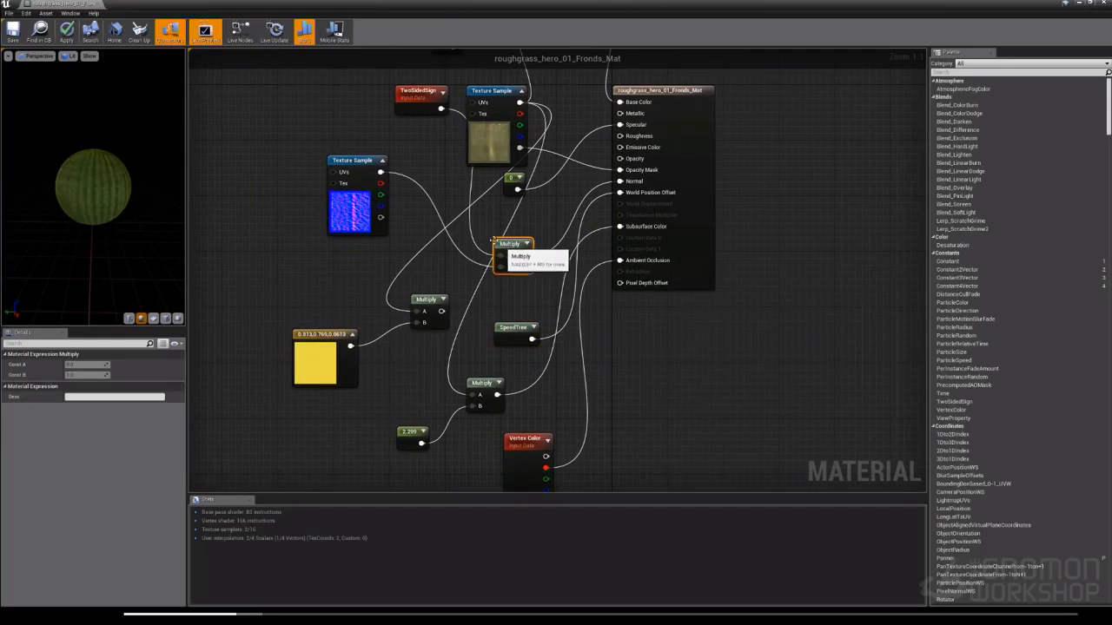
Select the grass material's main output node and choose Two Sided Foliage as its shading model
left_click(652, 91)
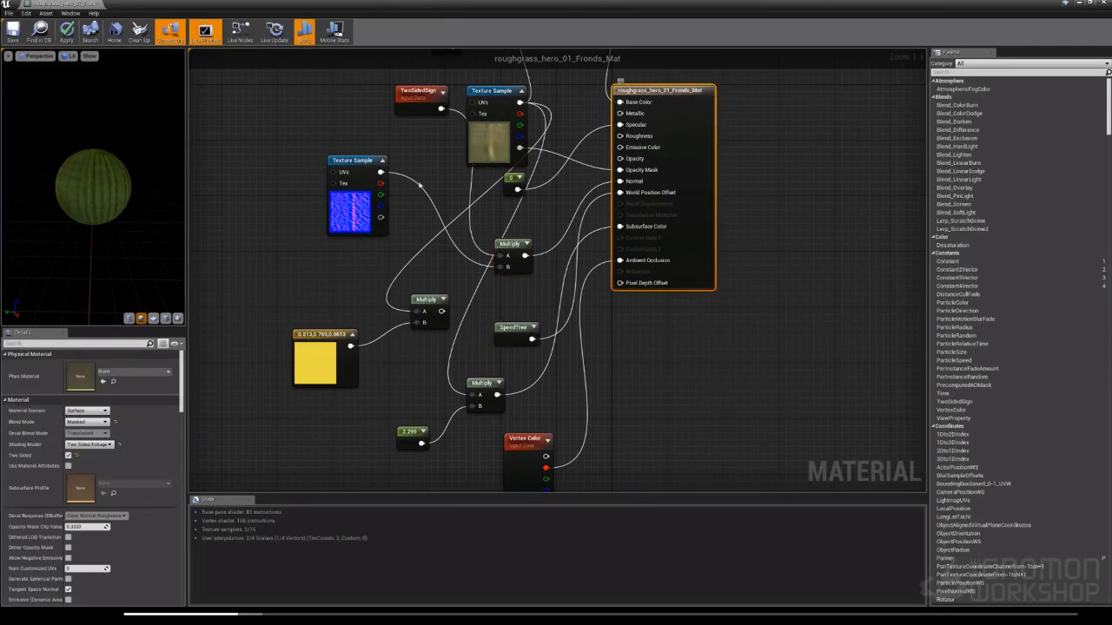
left_click(101, 445)
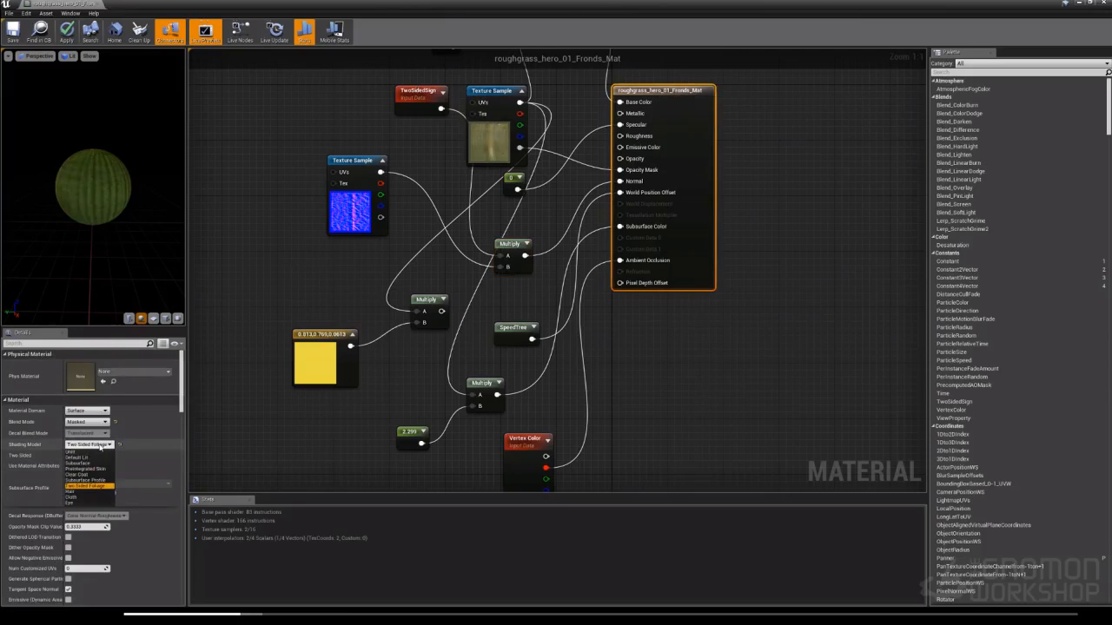
left_click(93, 487)
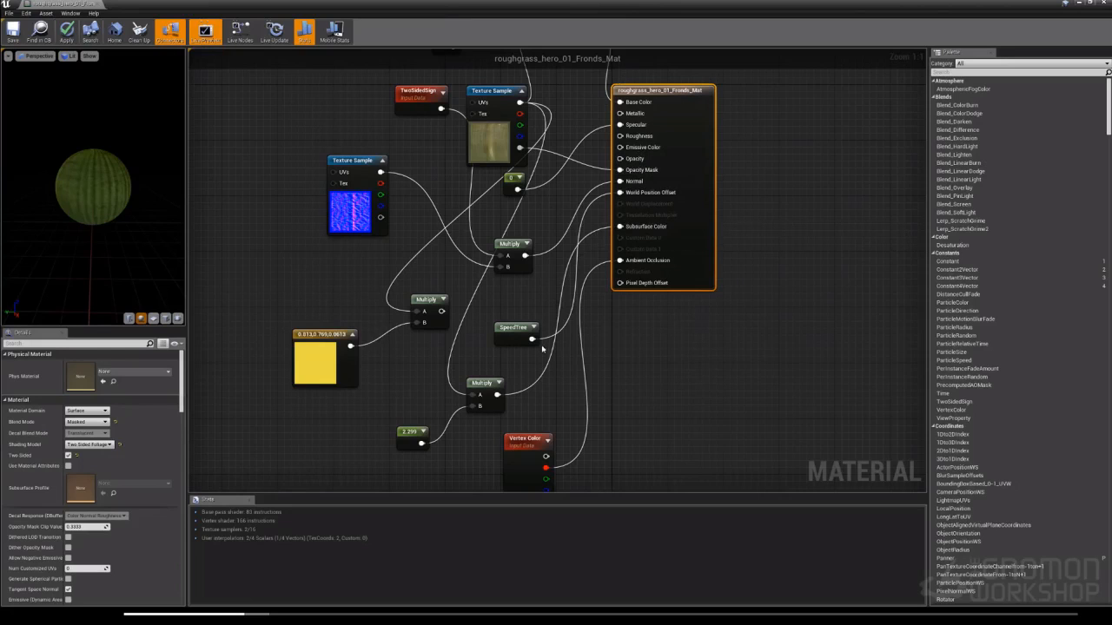
Shift the subsurface color Multiply node closer to the SpeedTree node and check its atlas texture and constant inputs
left_click_drag(475, 385, 506, 375)
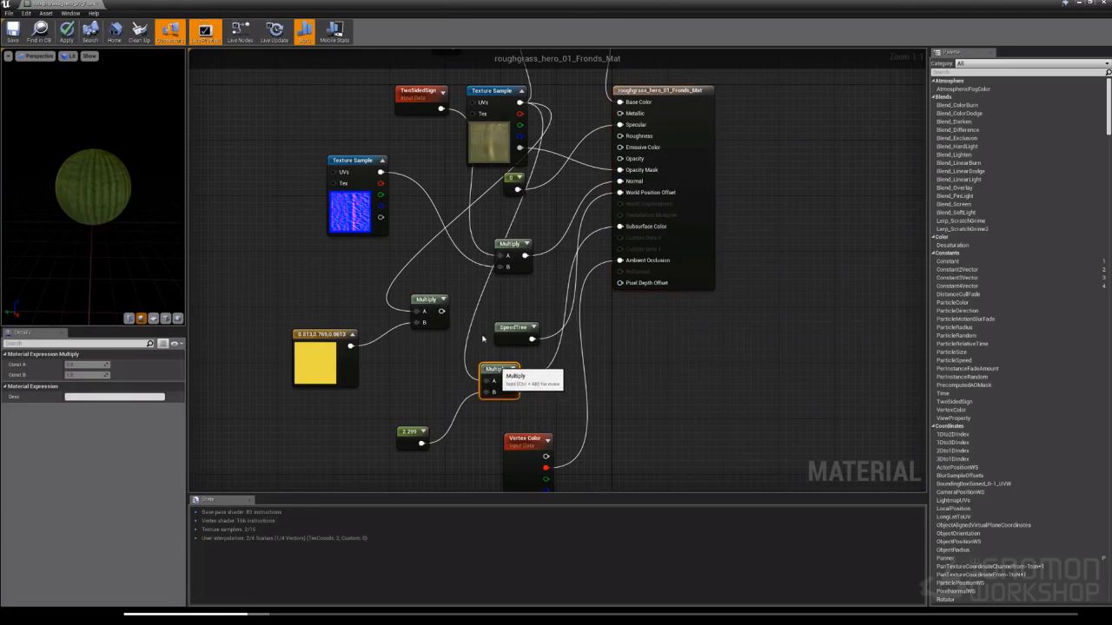
left_click(493, 90)
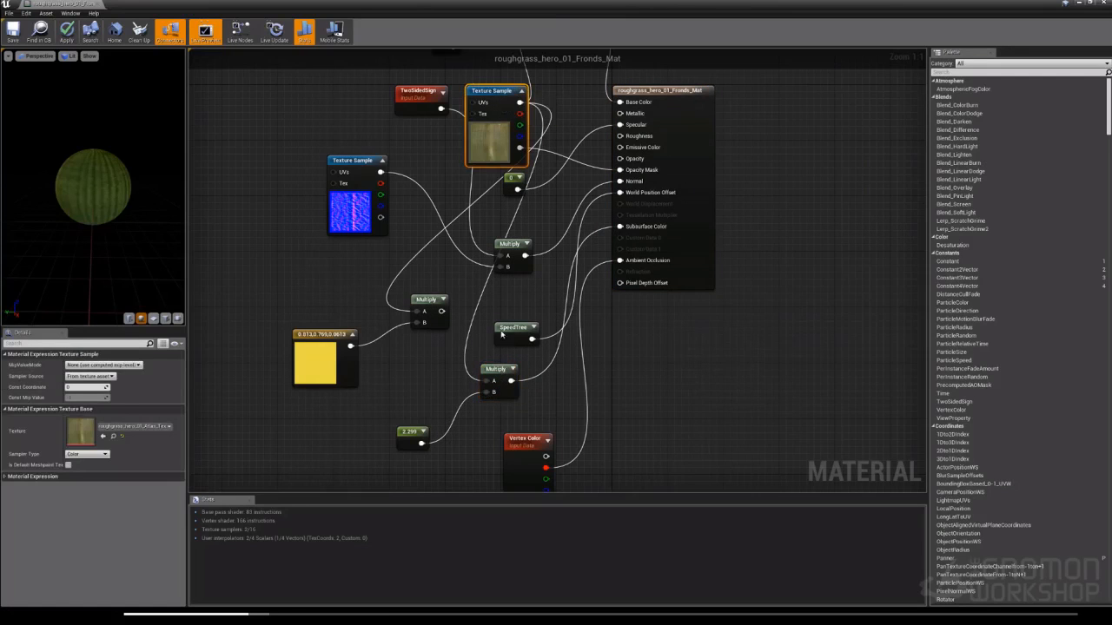
left_click(410, 435)
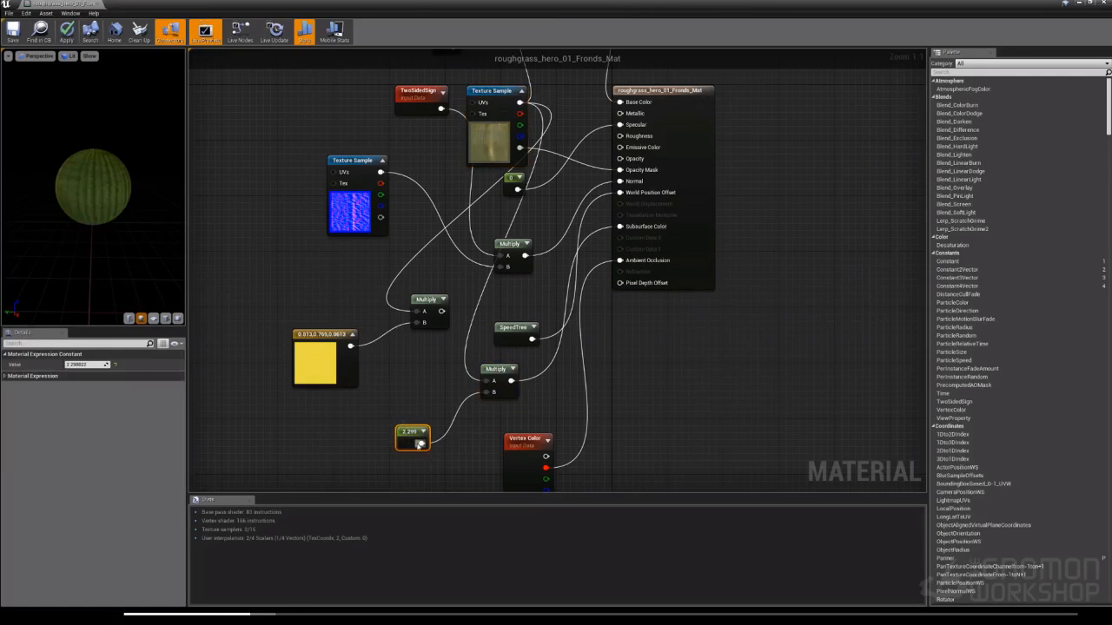
left_click(495, 369)
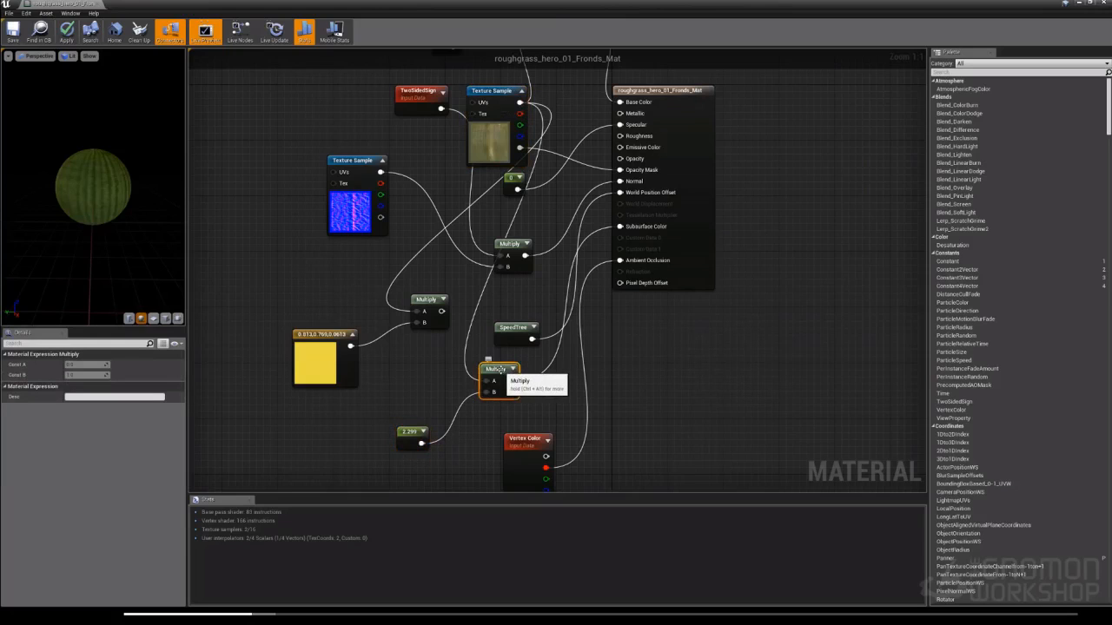
left_click(658, 92)
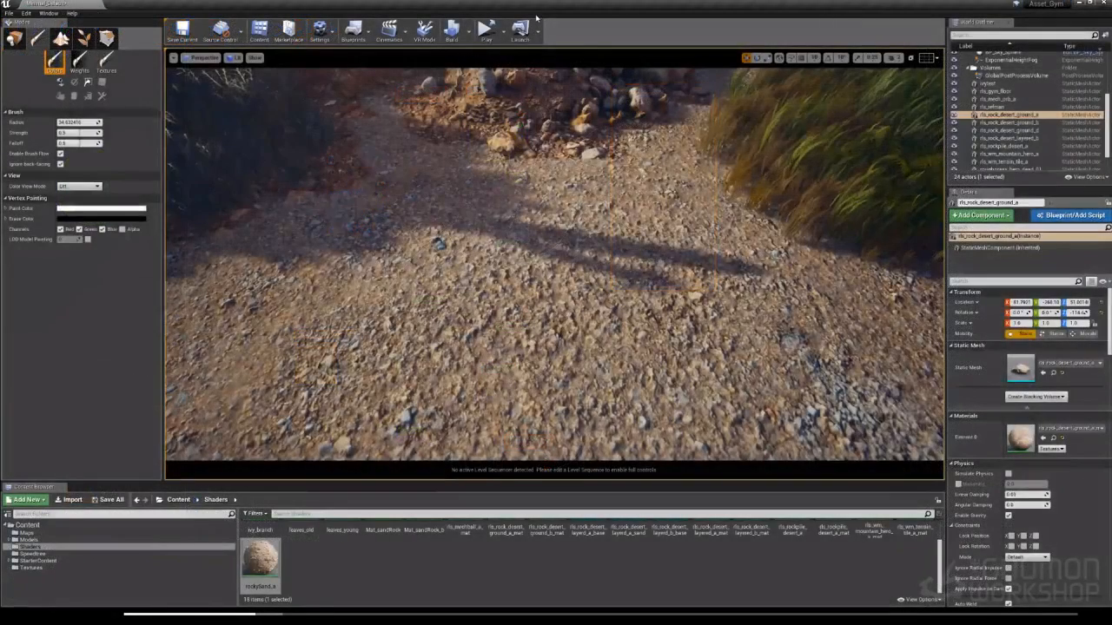
Vertex paint reddish rocky rubble onto the sandy rls_gym_floor in front of the rock pile, erasing part of the strokes
right_click_drag(556, 265, 599, 254)
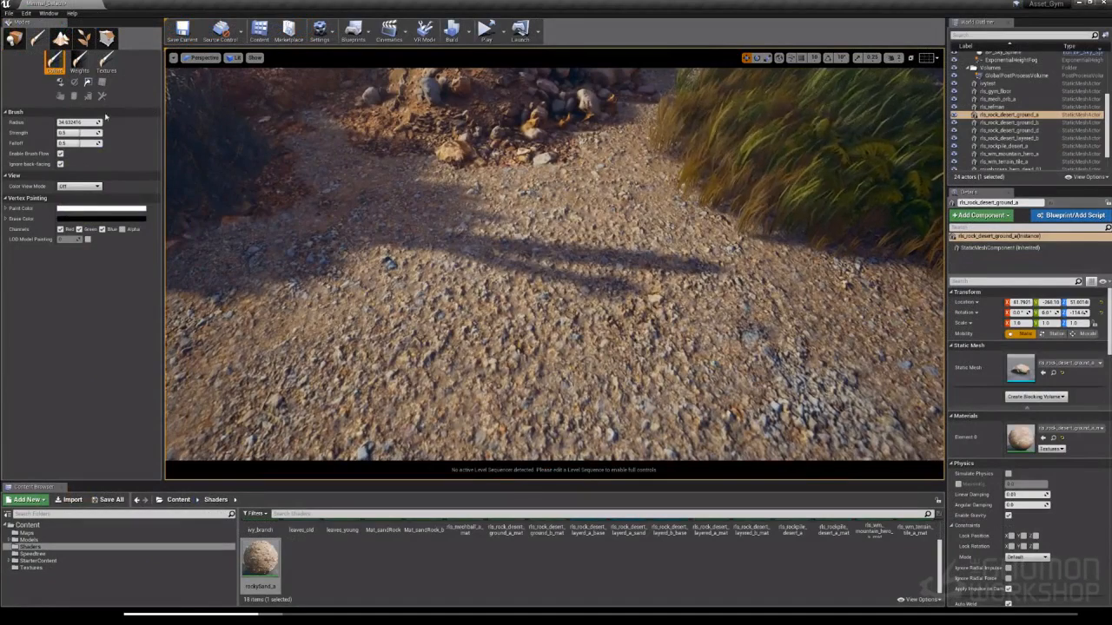
left_click(434, 330)
mouse_move(432, 328)
left_mouse_down()
mouse_move(499, 317)
mouse_move(587, 389)
mouse_move(665, 348)
mouse_move(561, 247)
left_mouse_up()
mouse_move(486, 382)
left_mouse_down("shift")
mouse_move(565, 356)
mouse_move(439, 352)
left_mouse_up("shift")
mouse_move(300, 335)
left_mouse_down()
mouse_move(364, 374)
mouse_move(359, 268)
mouse_move(437, 382)
left_mouse_up()
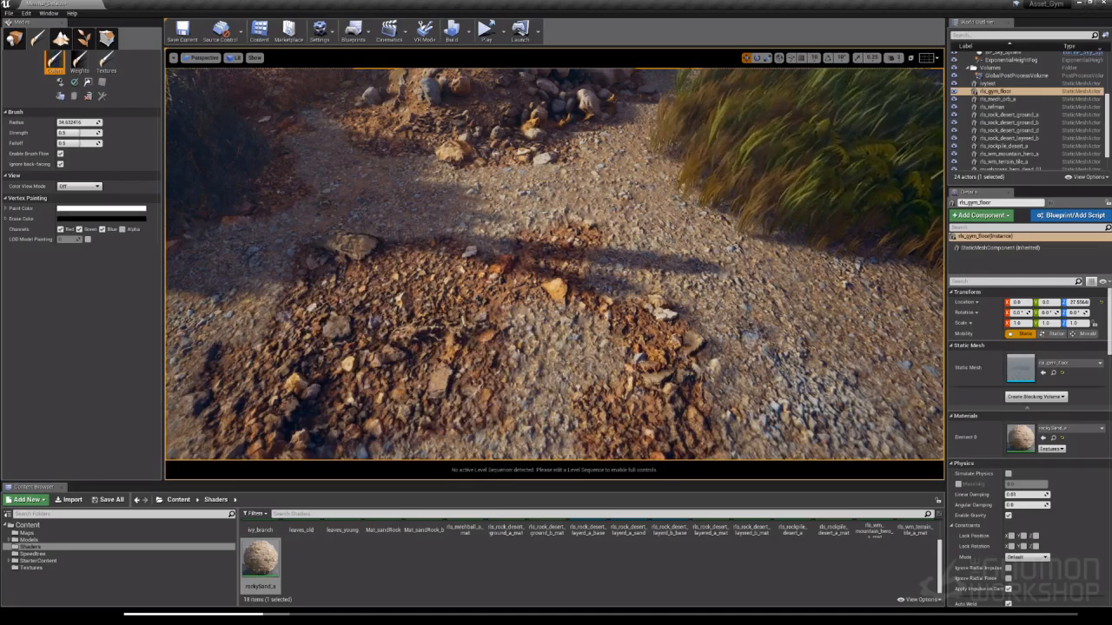
Open the rockySand_a material and survey its complete node network
double_click(260, 560)
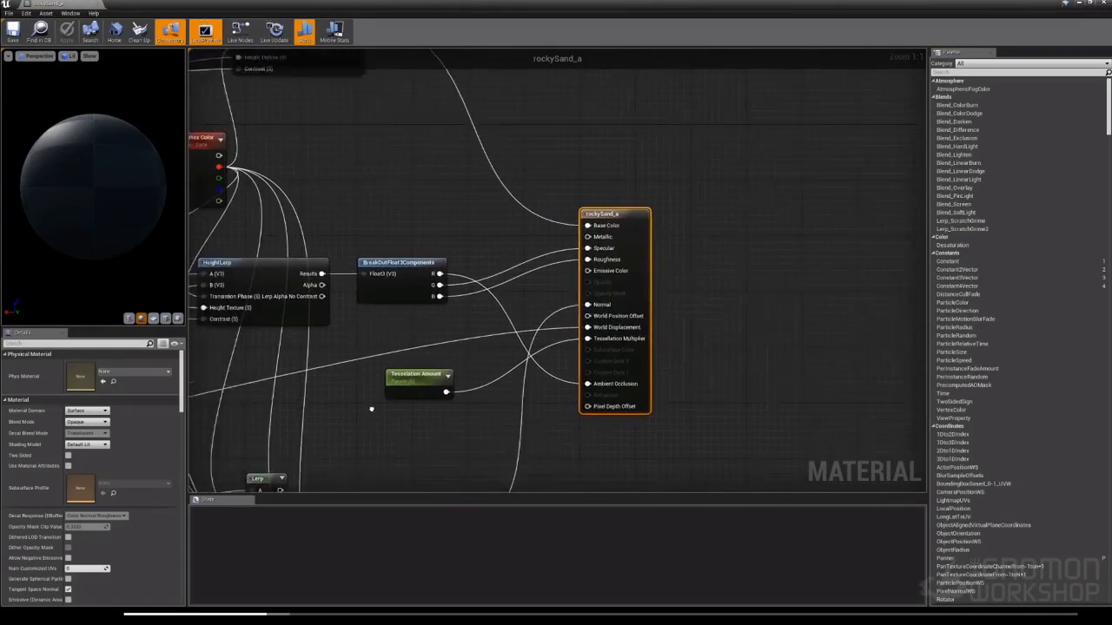
right_click_drag(390, 209, 553, 261)
scroll(512, 325, "down", 2)
scroll(497, 351, "down", 3)
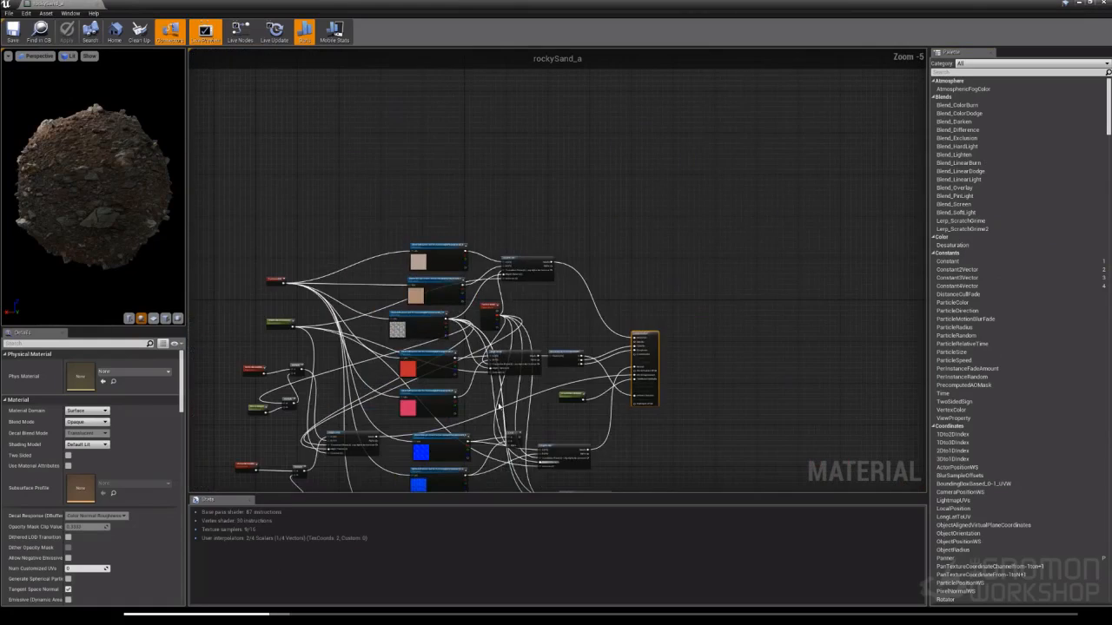
Set rockySand_a's D3D11 tessellation mode to No Tessellation, apply it, and view the painted floor from a low angle
right_click_drag(496, 351, 575, 253)
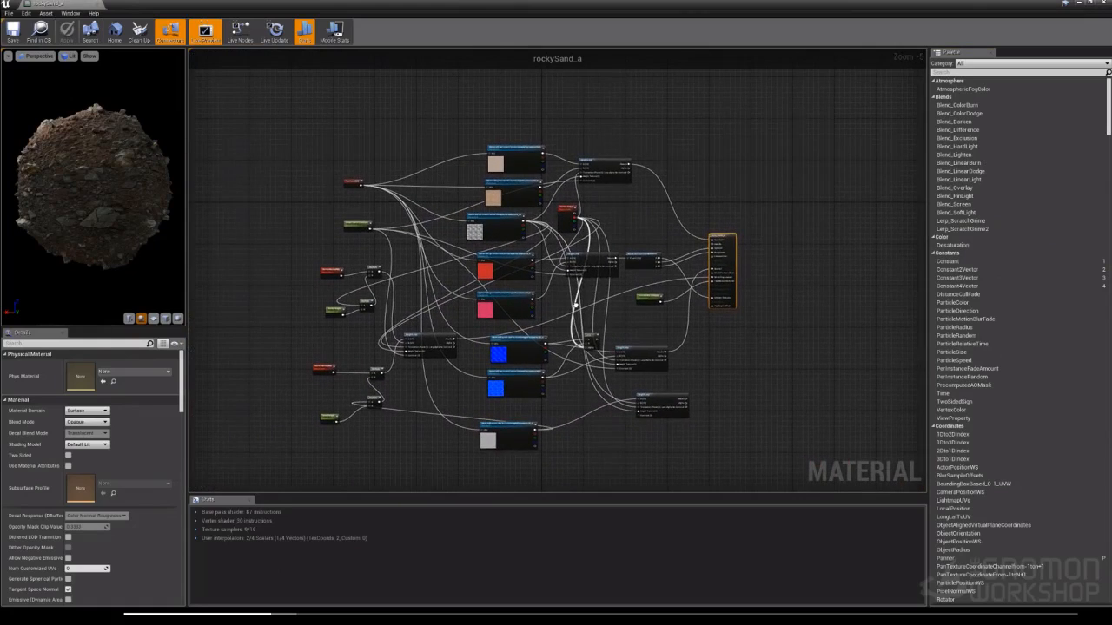
scroll(687, 189, "up", 5)
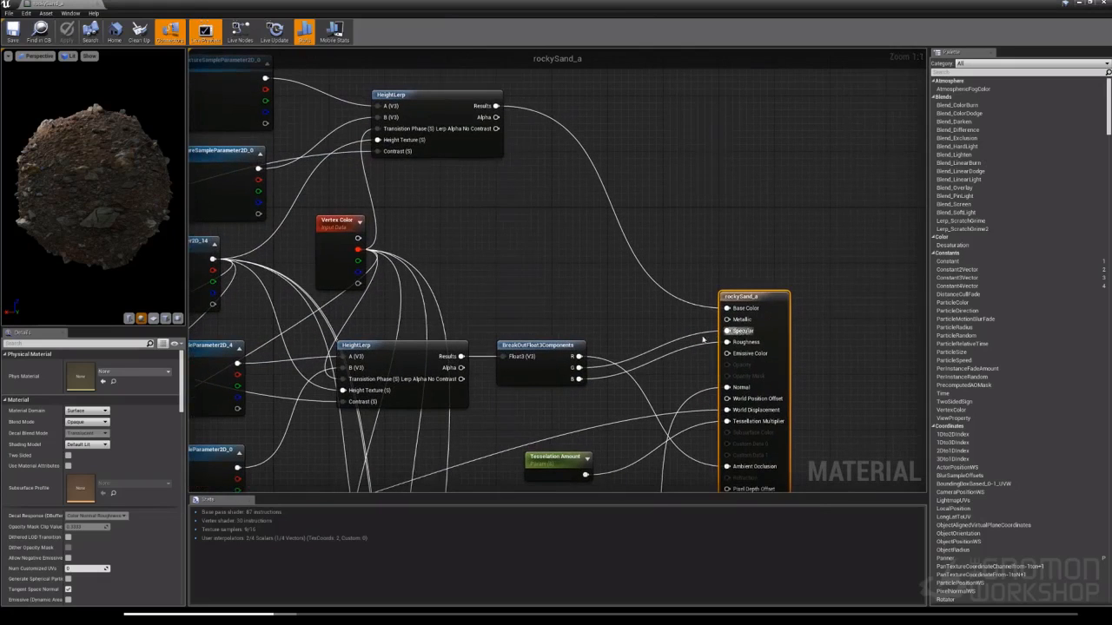
right_click_drag(659, 331, 541, 244)
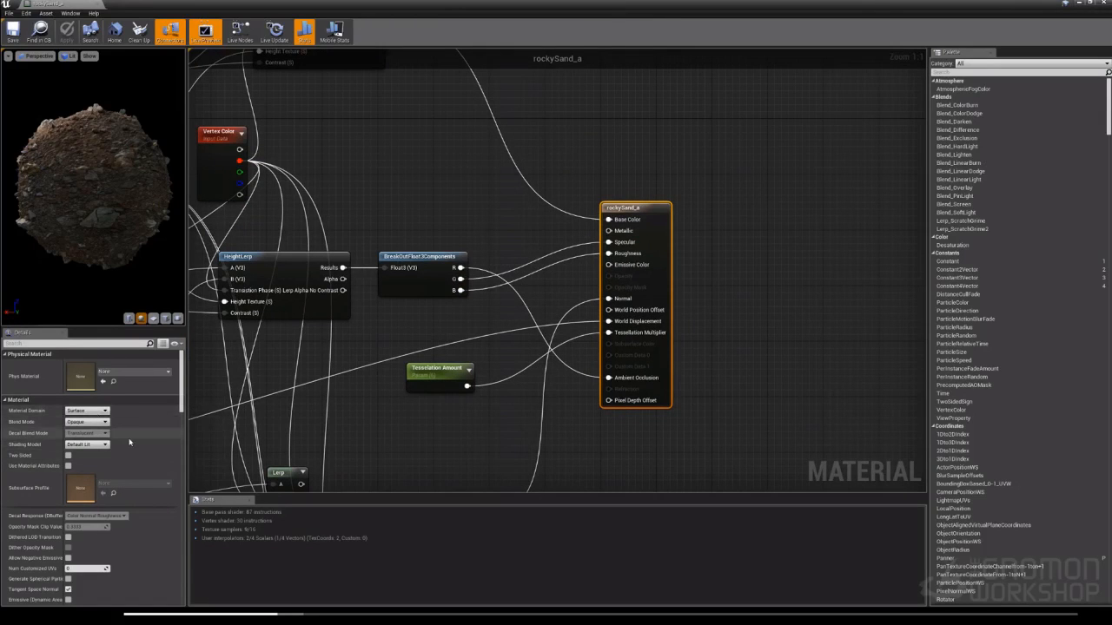
scroll(125, 469, "down", 1)
scroll(126, 507, "down", 4)
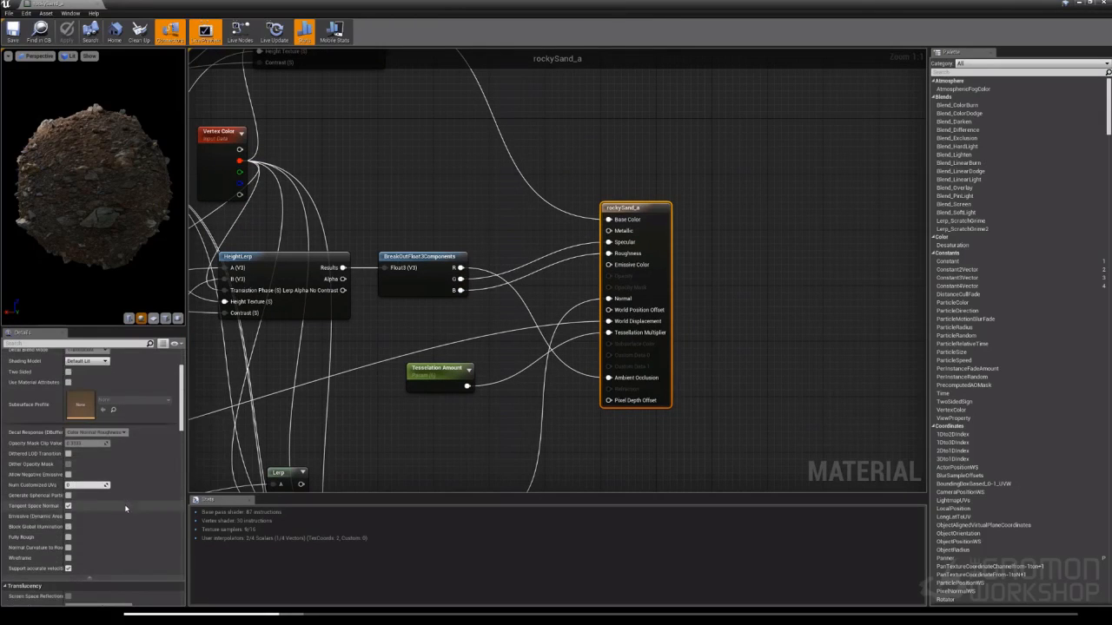
scroll(125, 509, "down", 5)
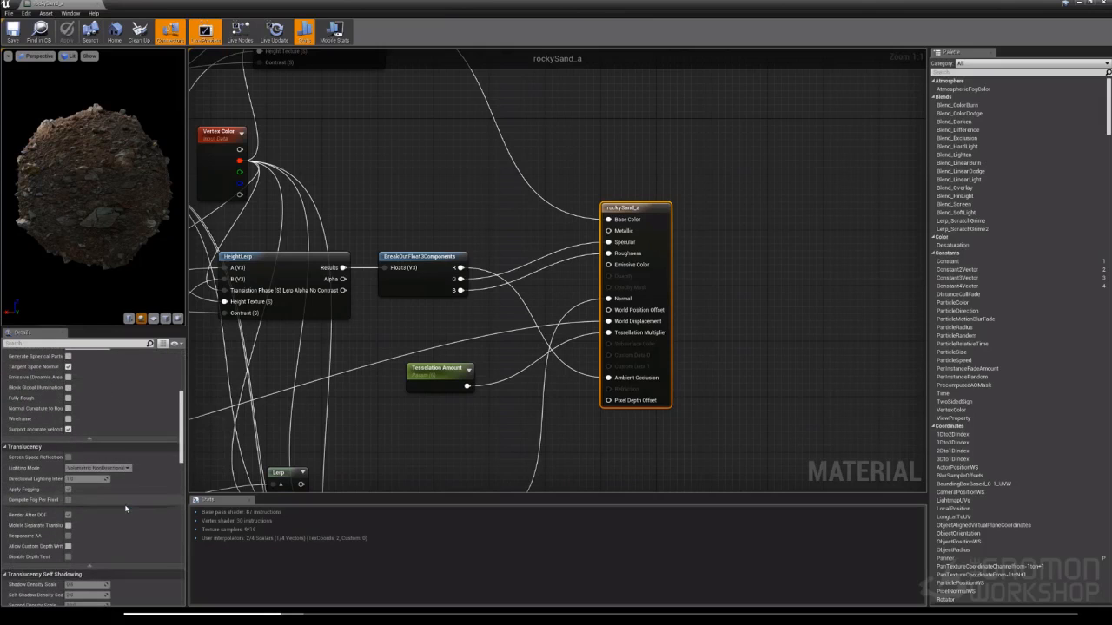
scroll(125, 509, "down", 4)
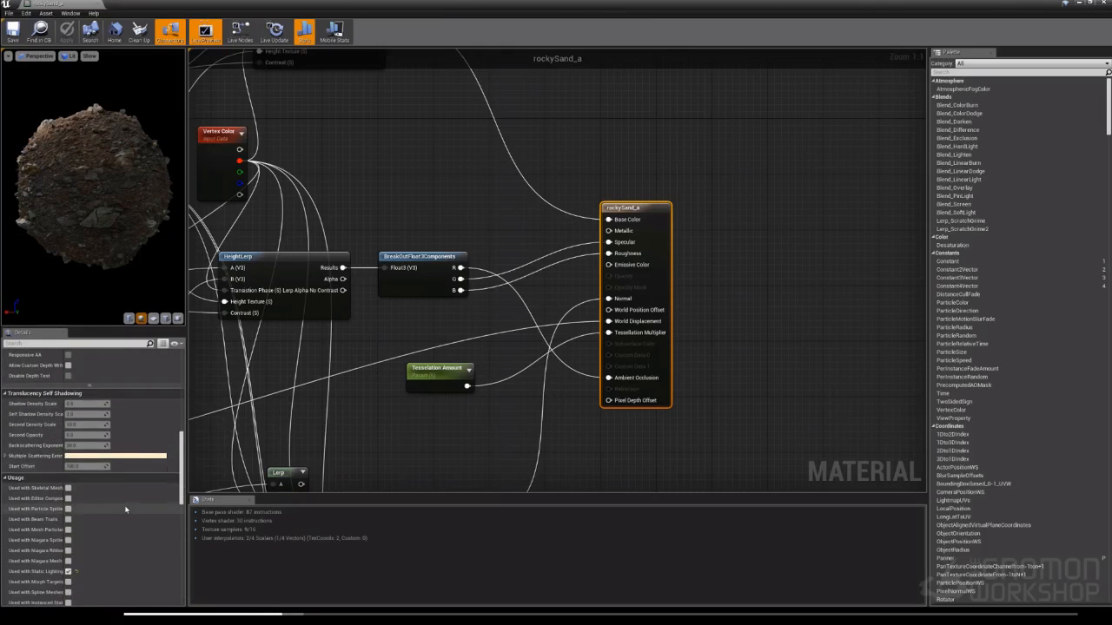
scroll(126, 510, "down", 7)
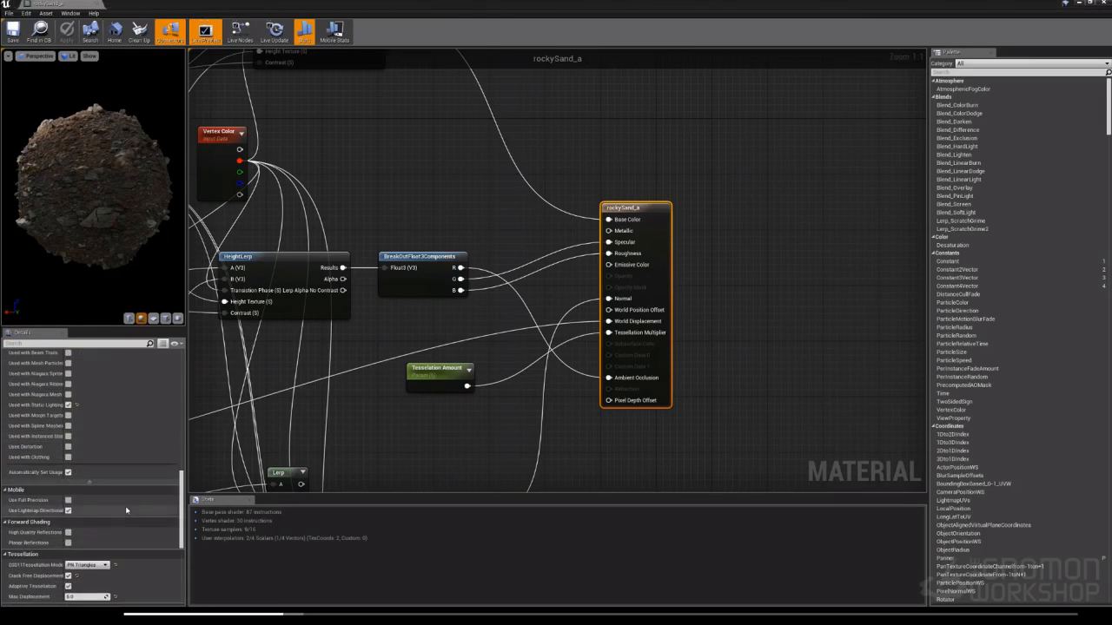
scroll(126, 510, "down", 2)
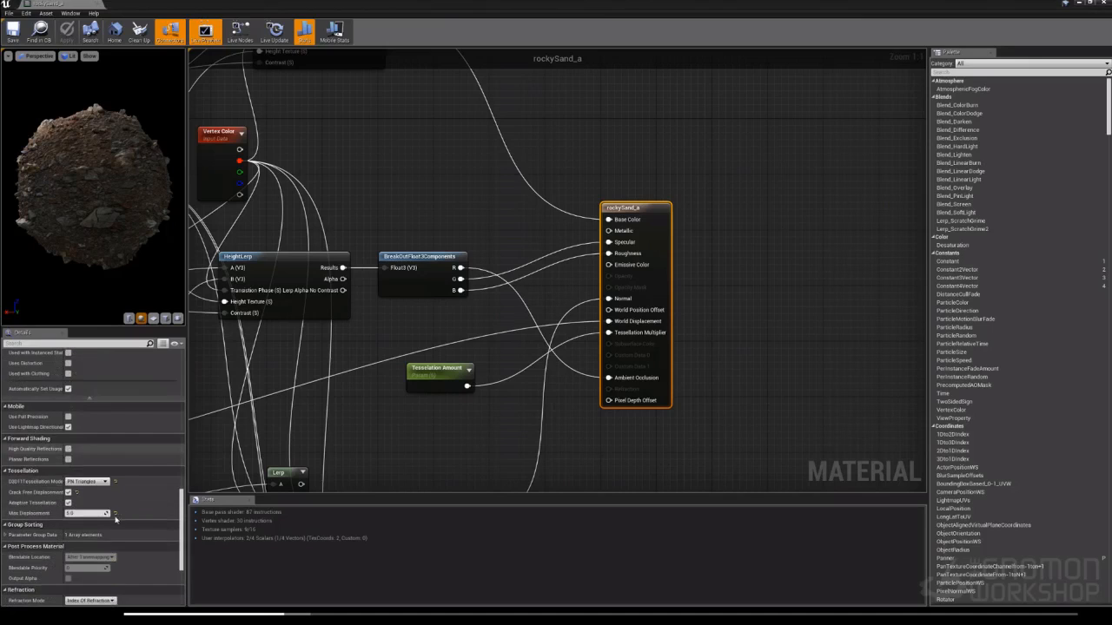
left_click(86, 482)
left_click(85, 489)
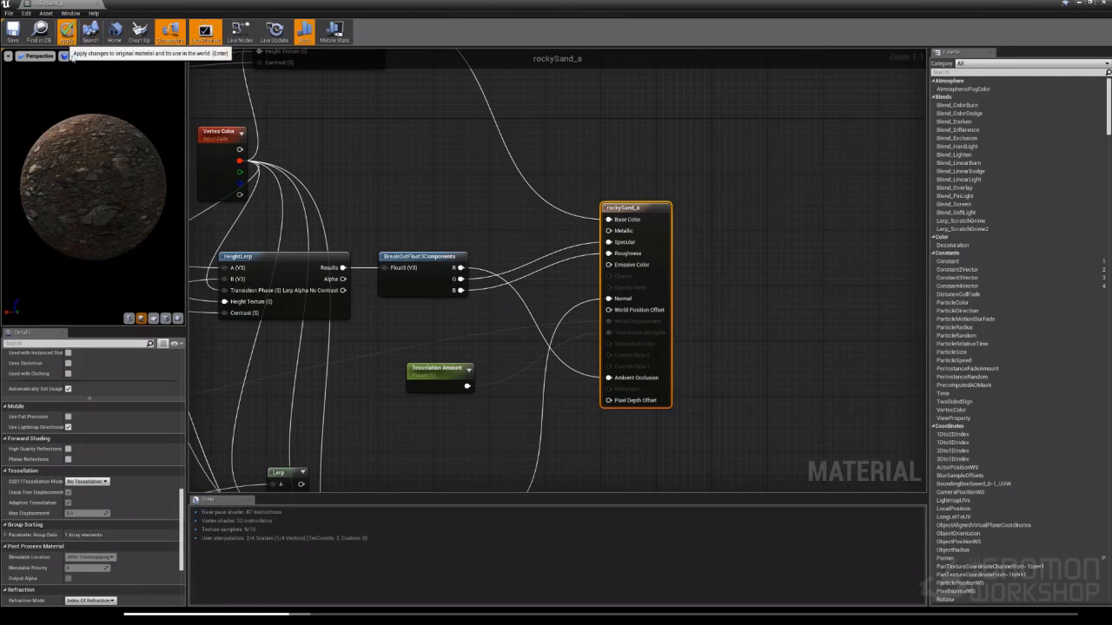
left_click(66, 33)
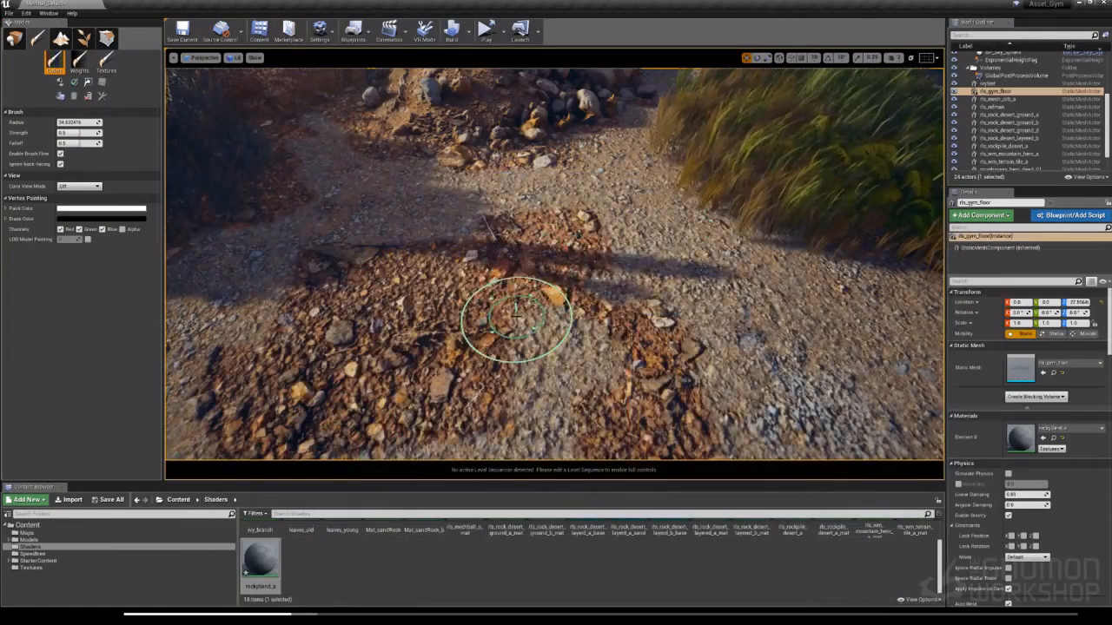
scroll(521, 323, "up", 3)
mouse_move(522, 322)
right_mouse_down()
mouse_move(521, 228)
mouse_move(469, 230)
mouse_move(513, 228)
right_mouse_up()
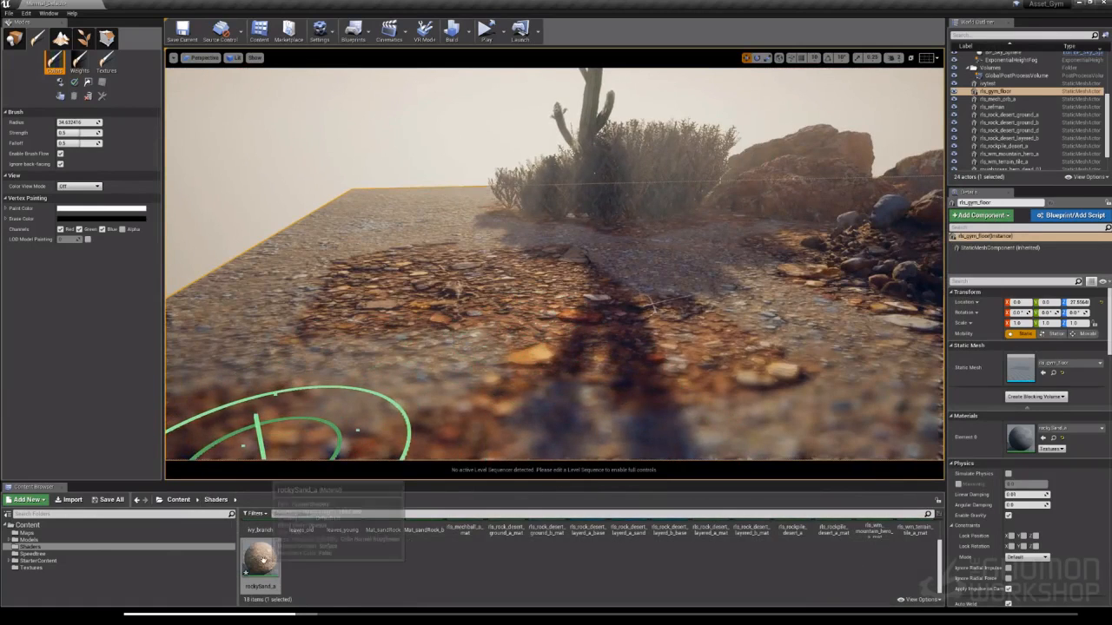
Set rockySand_a's tessellation mode to PN Triangles, apply it, and inspect the displaced rubble on the level's floor
left_click(263, 560)
double_click(263, 560)
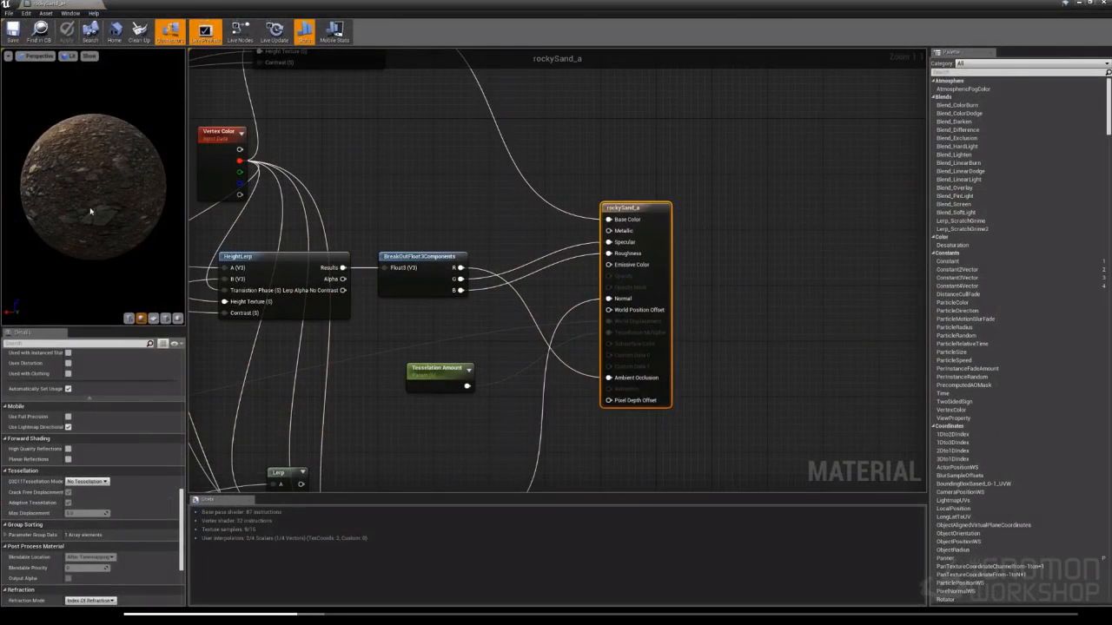
left_click(87, 481)
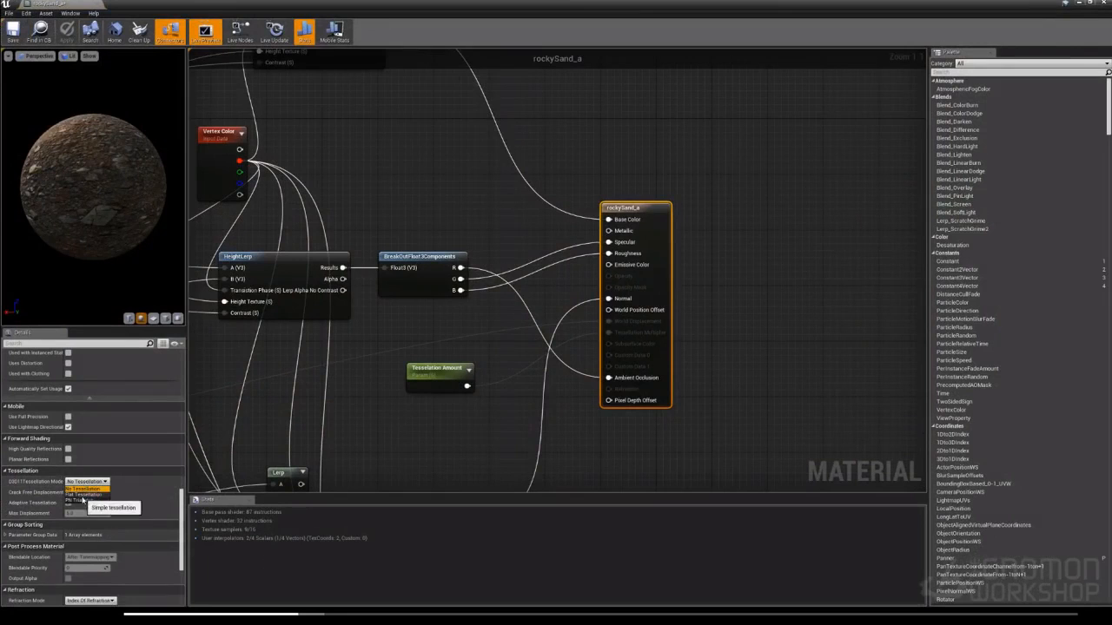
left_click(83, 501)
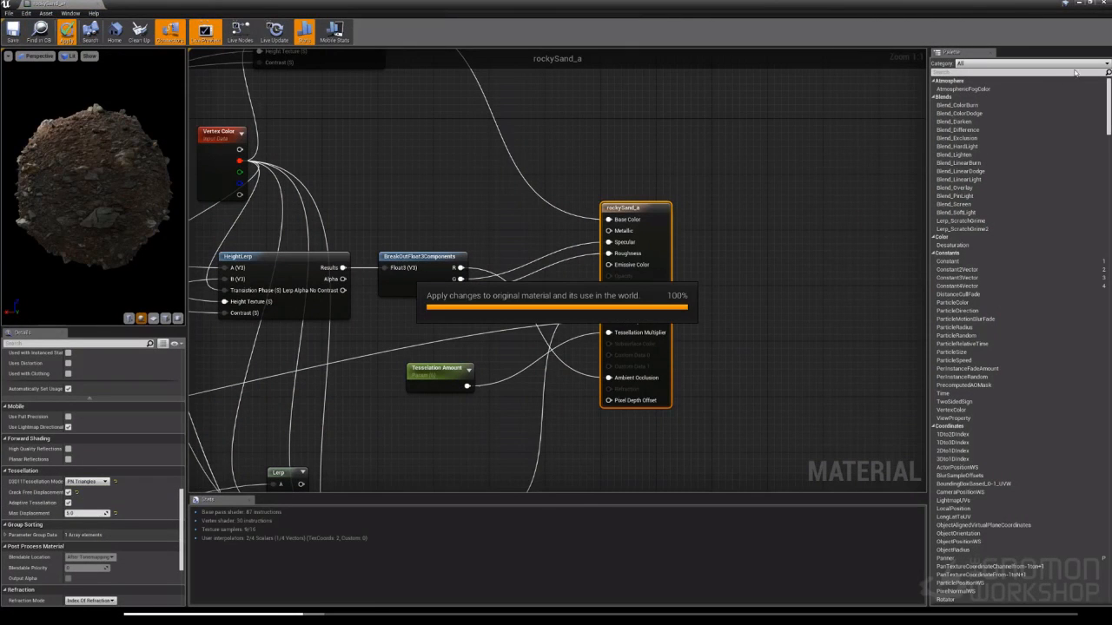
left_click(1078, 4)
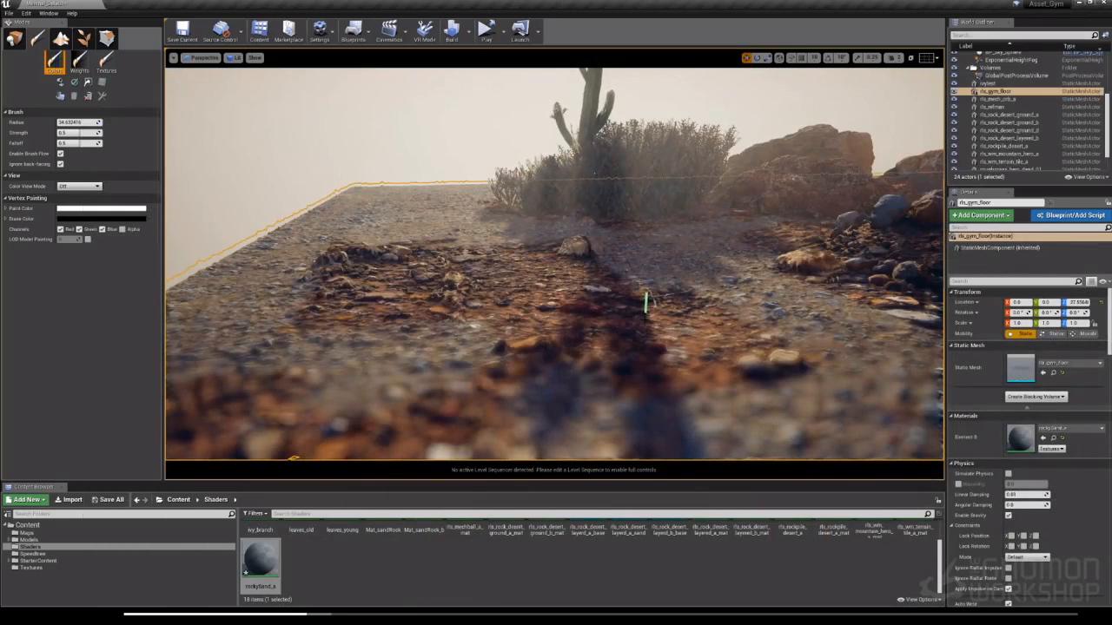
mouse_move(618, 291)
left_mouse_down()
mouse_move(630, 264)
mouse_move(385, 246)
mouse_move(390, 330)
mouse_move(260, 278)
mouse_move(434, 221)
mouse_move(538, 239)
mouse_move(576, 341)
left_mouse_up()
right_click_drag(530, 325, 643, 378)
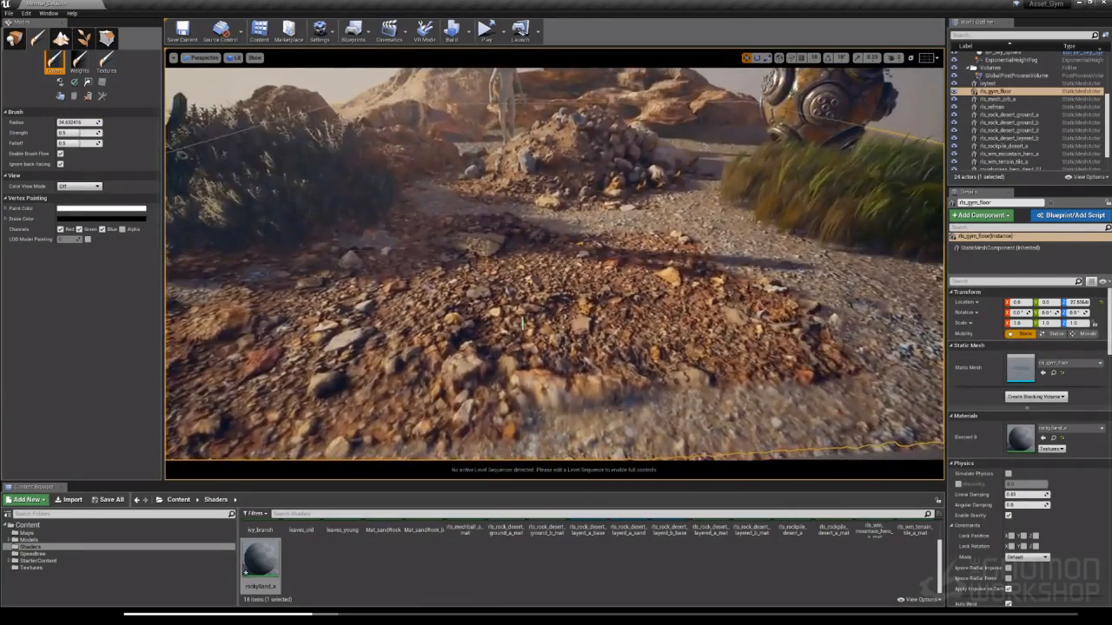
Reopen the rockySand_a material and consult Unreal's 3-Way Blend Materials documentation page in the browser
double_click(266, 557)
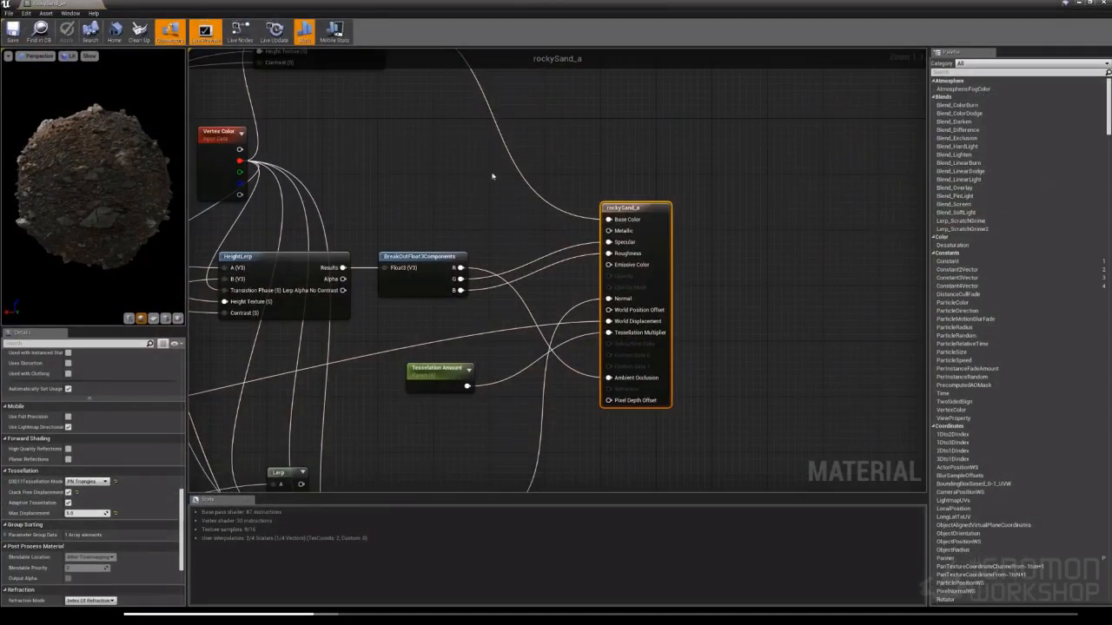
right_click_drag(357, 193, 762, 401)
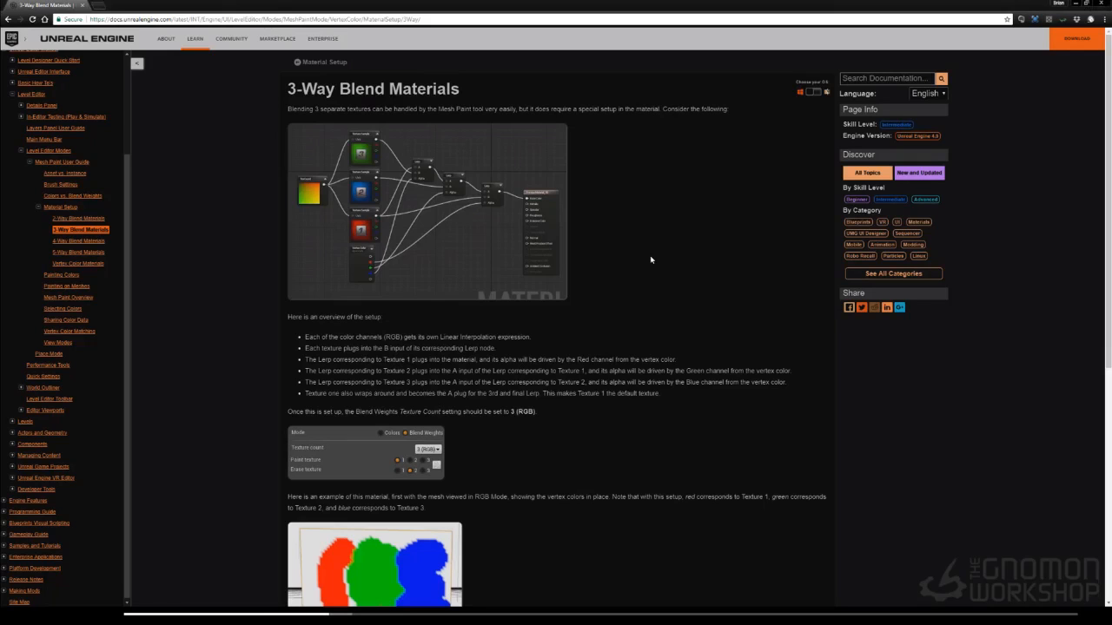
scroll(650, 259, "down", 3)
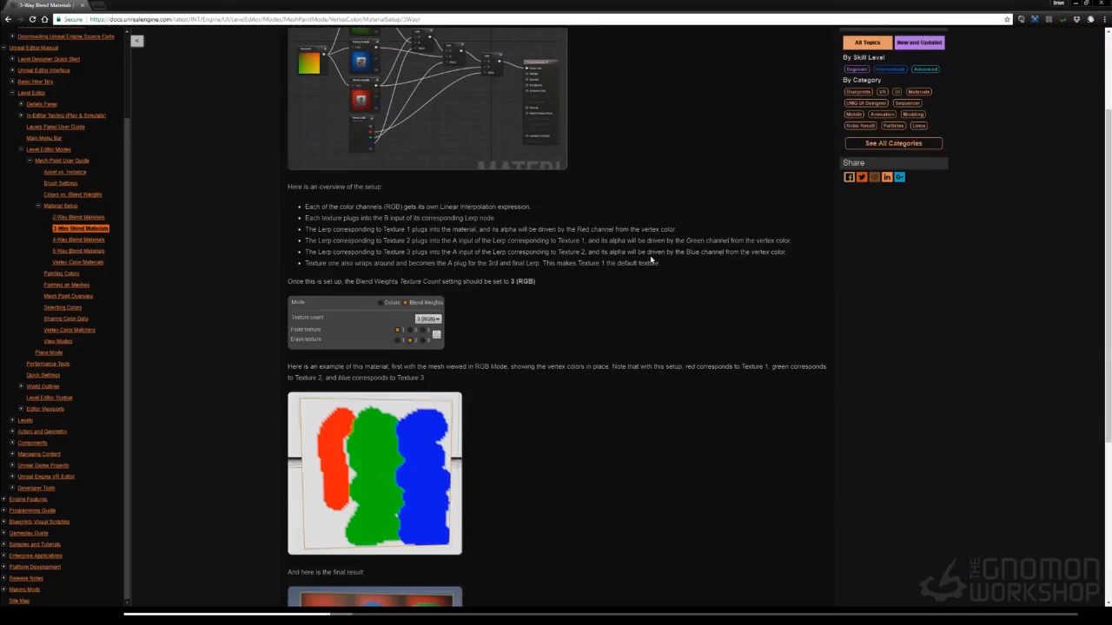
scroll(650, 260, "up", 3)
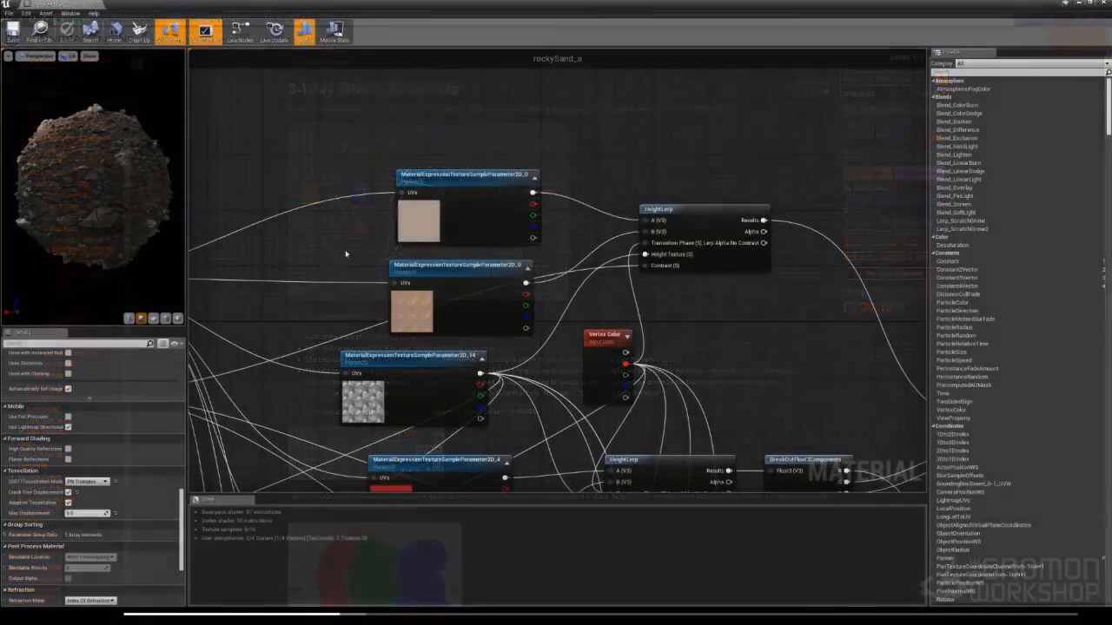
Examine rockySand_a's HeightLerp nodes and their texture, vertex color and height inputs, tracing them to the world displacement setup
right_click_drag(330, 247, 273, 236)
left_click(595, 183)
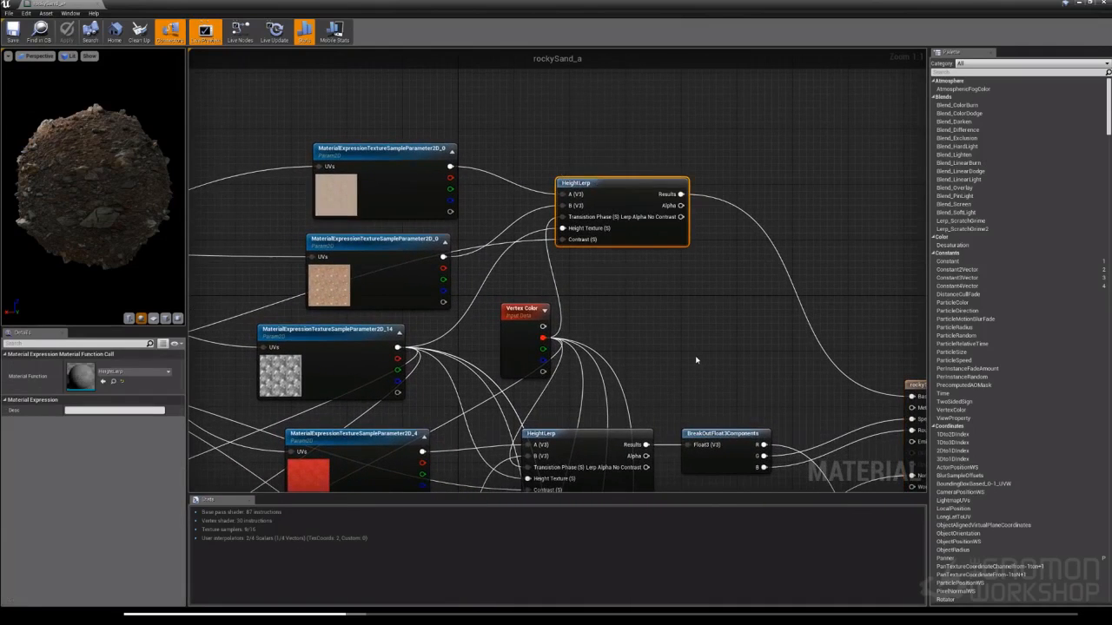
right_click_drag(657, 347, 603, 274)
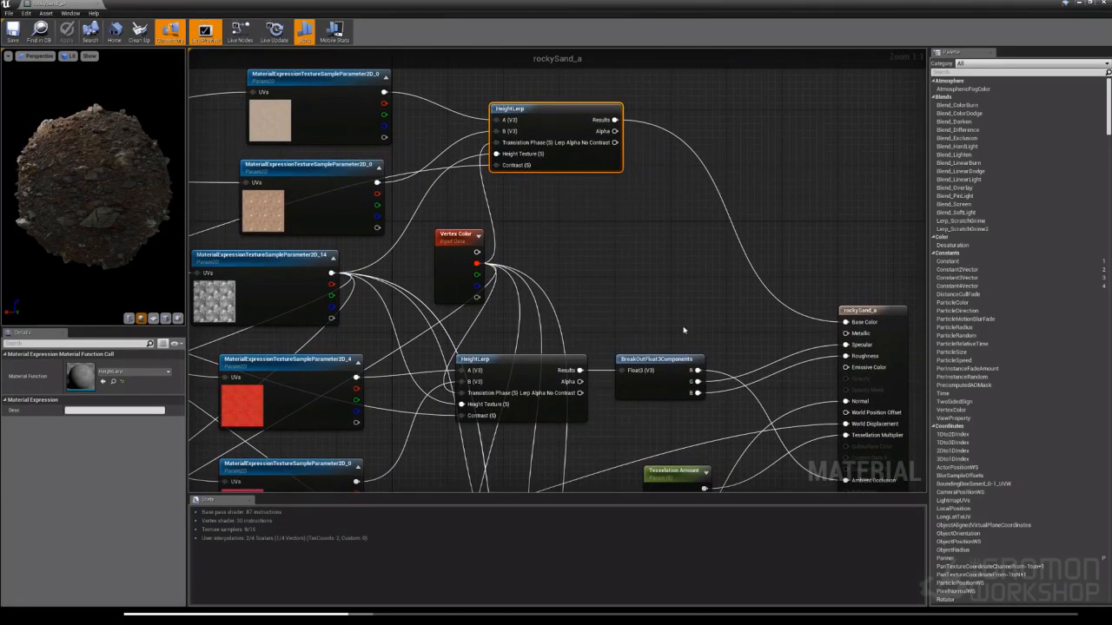
right_click_drag(683, 330, 607, 243)
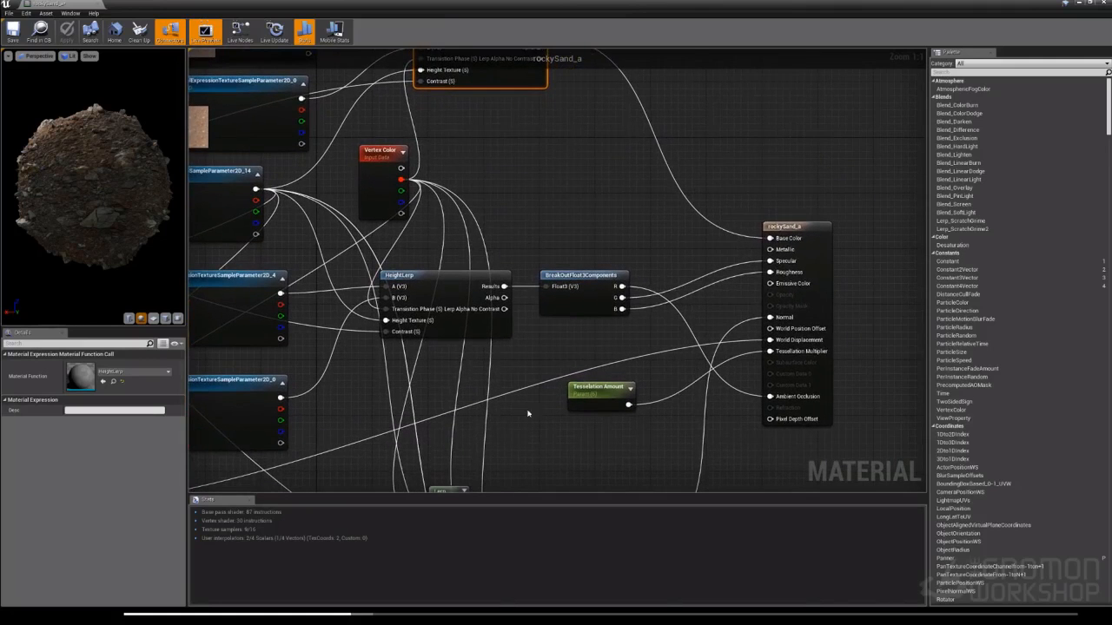
right_click_drag(497, 403, 766, 395)
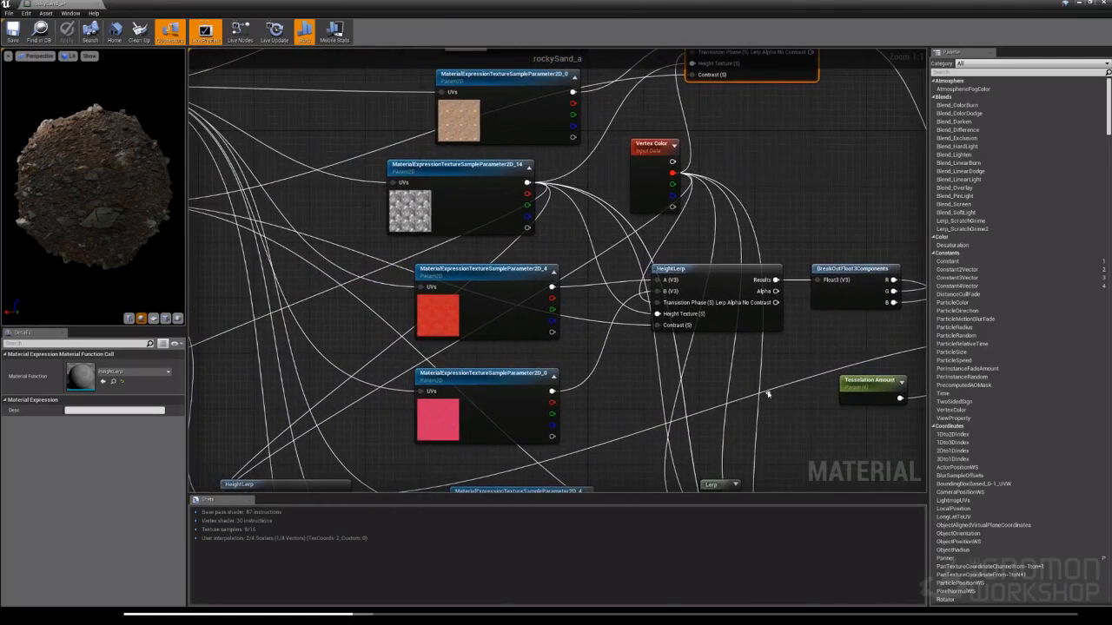
right_click_drag(356, 338, 638, 201)
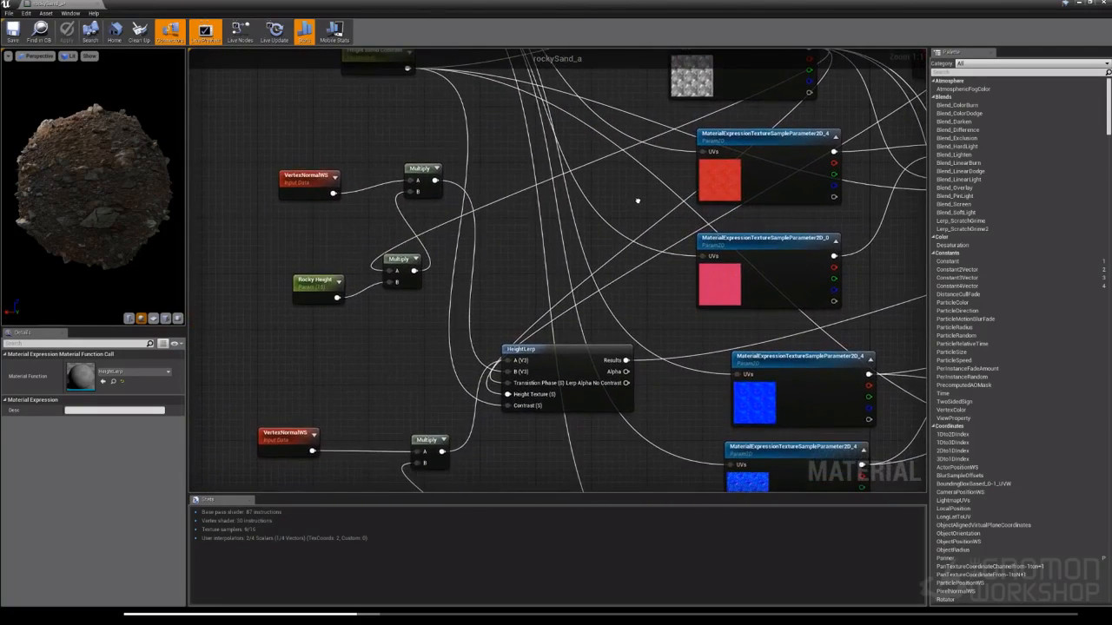
left_click(580, 356)
right_click_drag(581, 356, 631, 184)
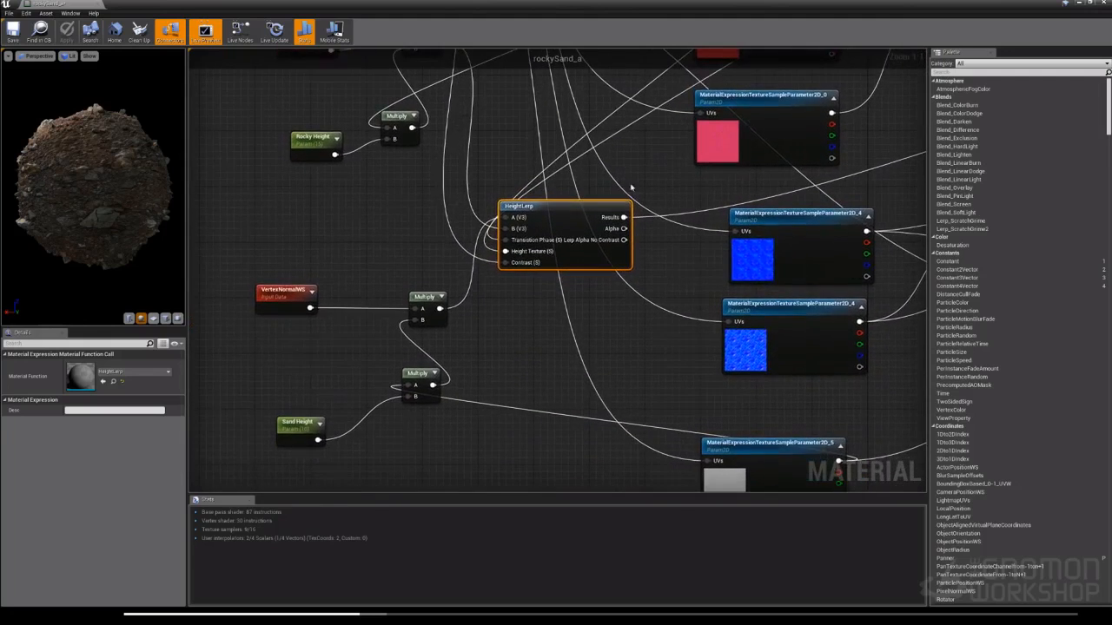
right_click_drag(646, 347, 632, 330)
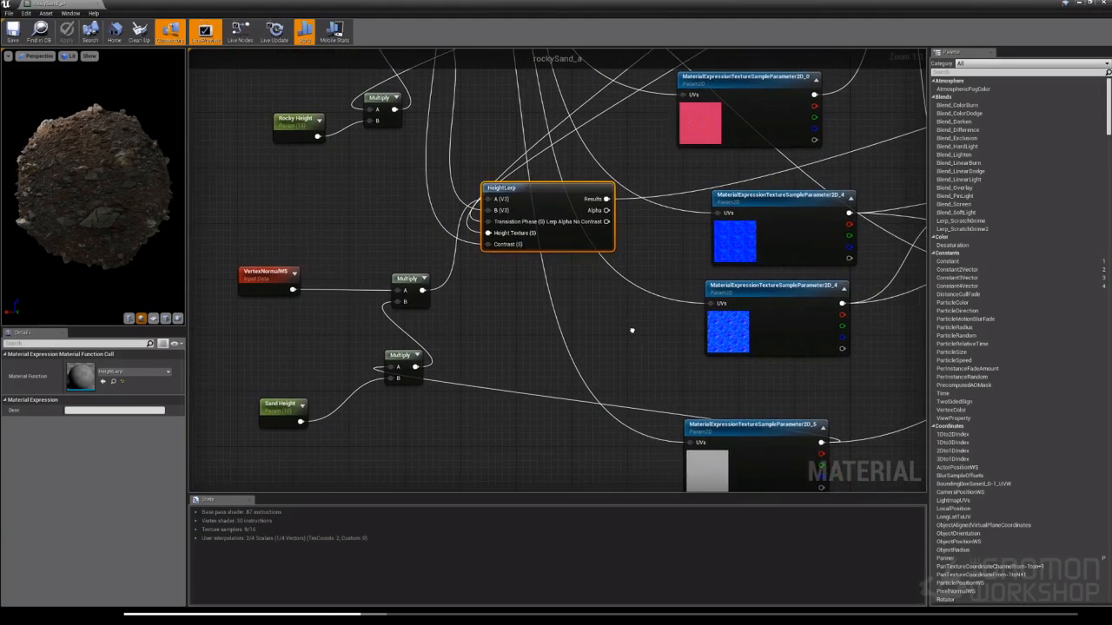
Try 5 as the Sand Height parameter's default value and restore it to 10
left_click(283, 404)
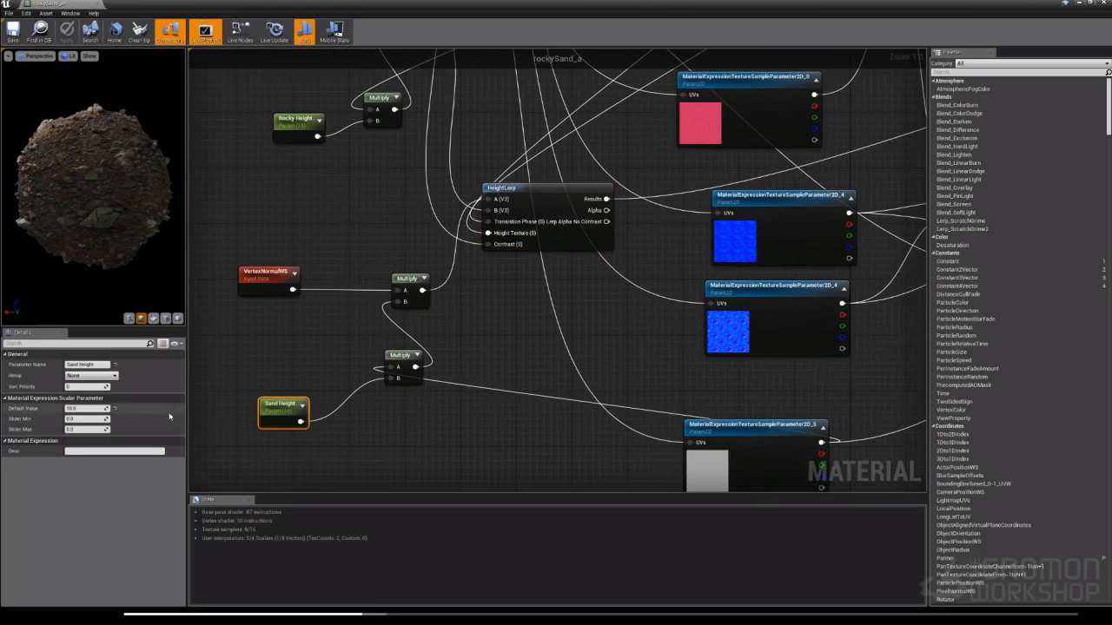
left_click(82, 409)
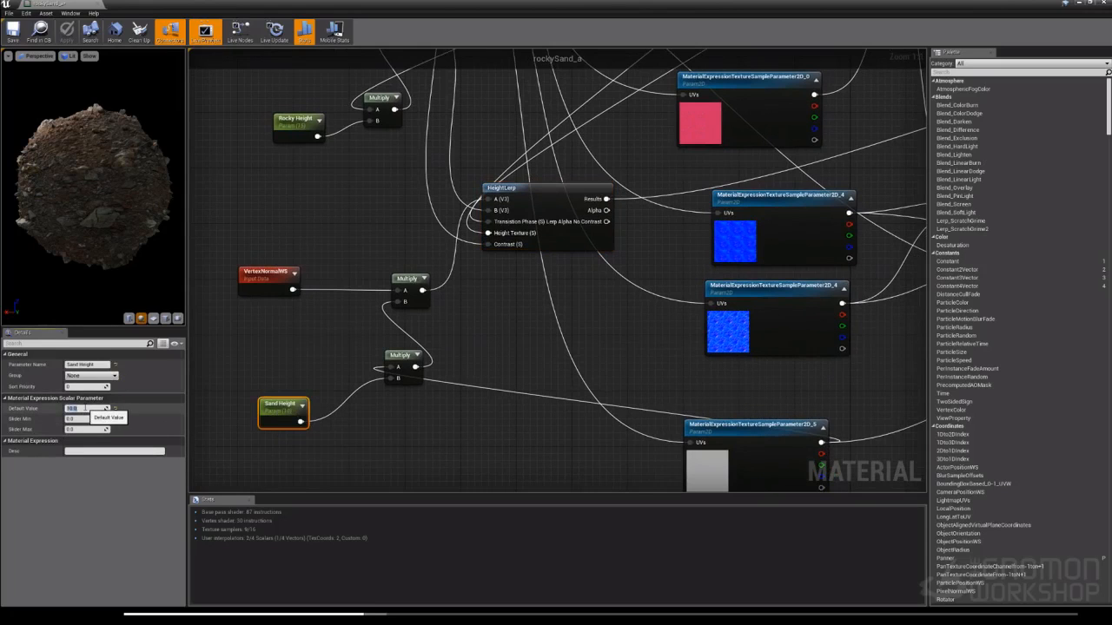
type("5")
key("Return")
key("Return")
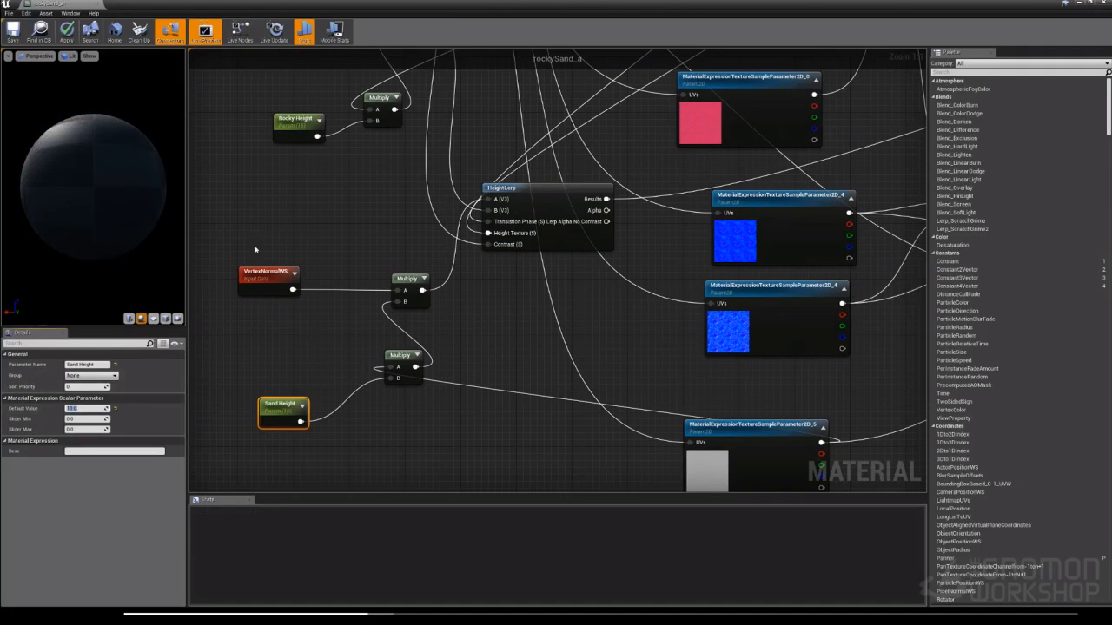
Select the Rocky Height parameter, add a Constant node, and place the constant just below it
right_click_drag(312, 178, 382, 249)
left_click(371, 198)
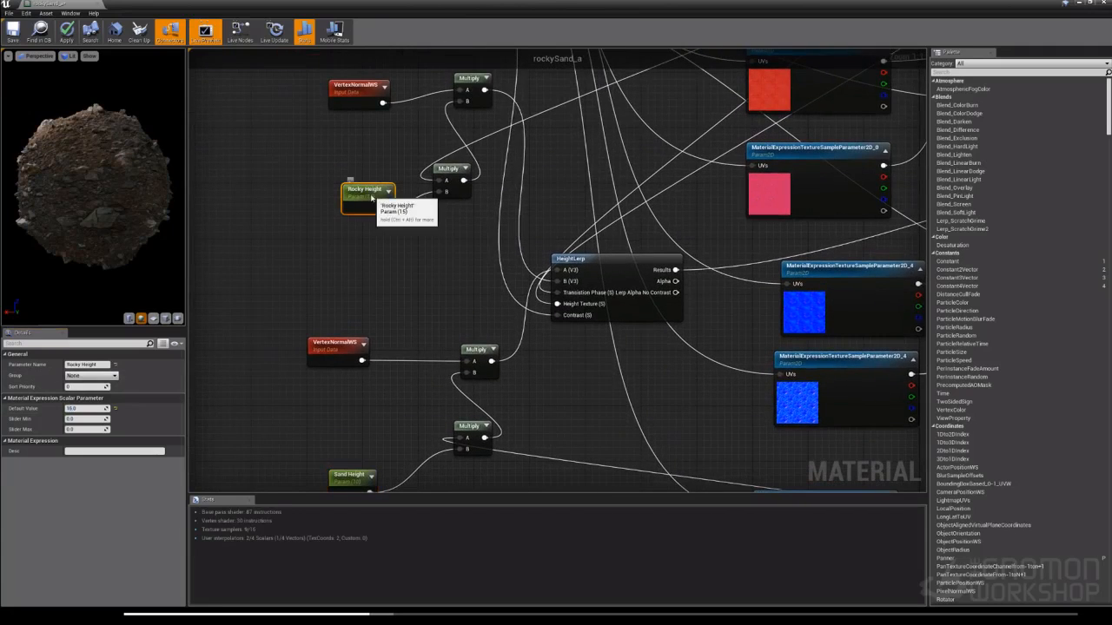
right_click(421, 276)
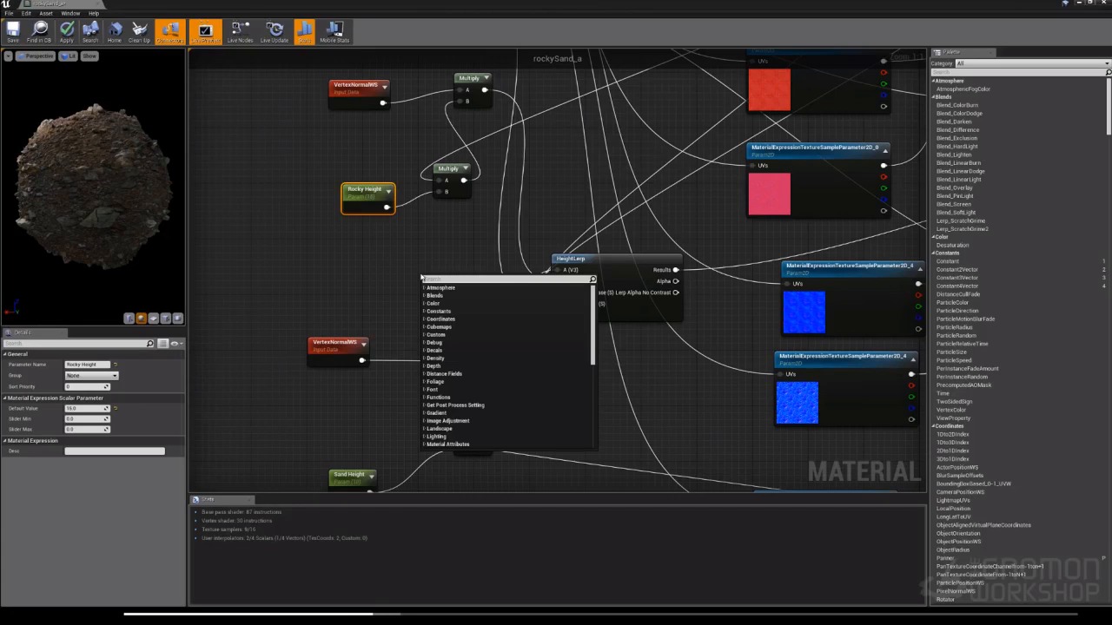
type("cons")
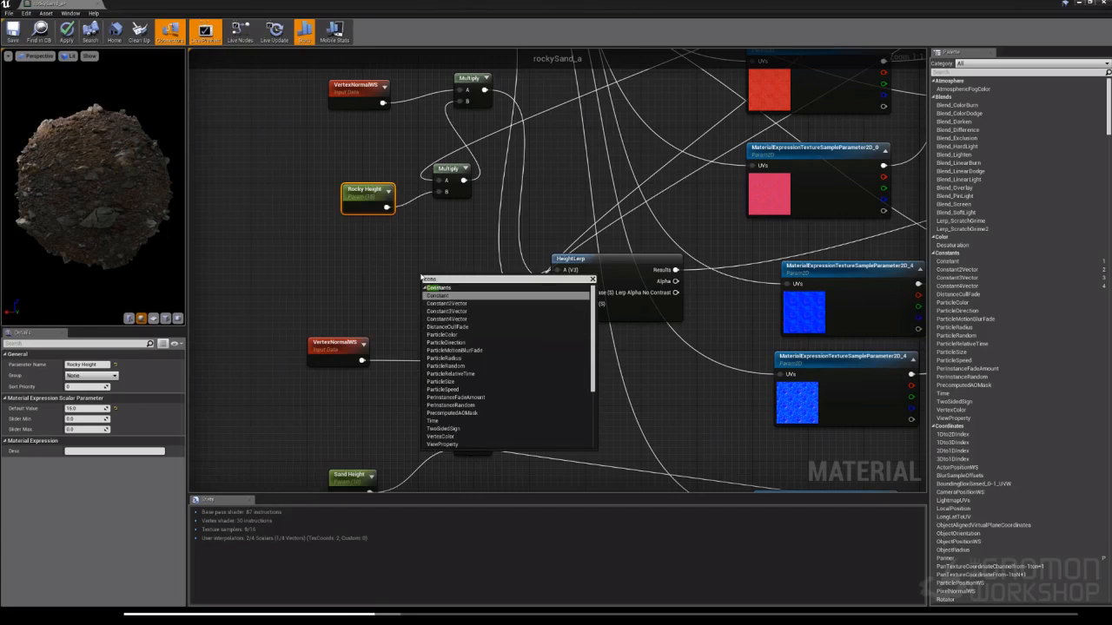
left_click(451, 296)
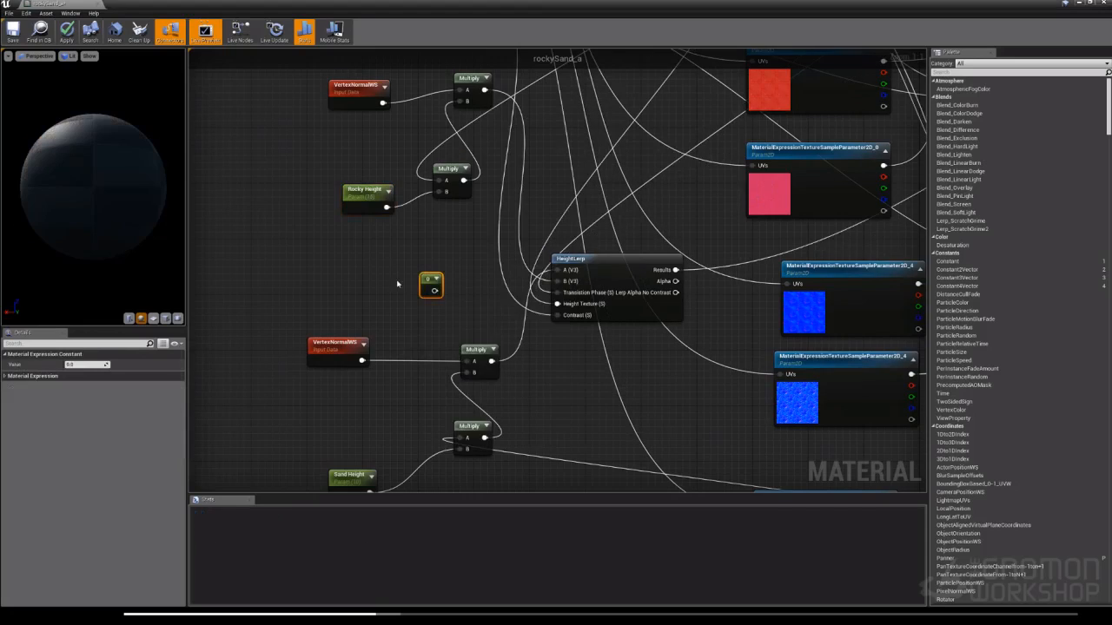
left_click_drag(434, 281, 355, 238)
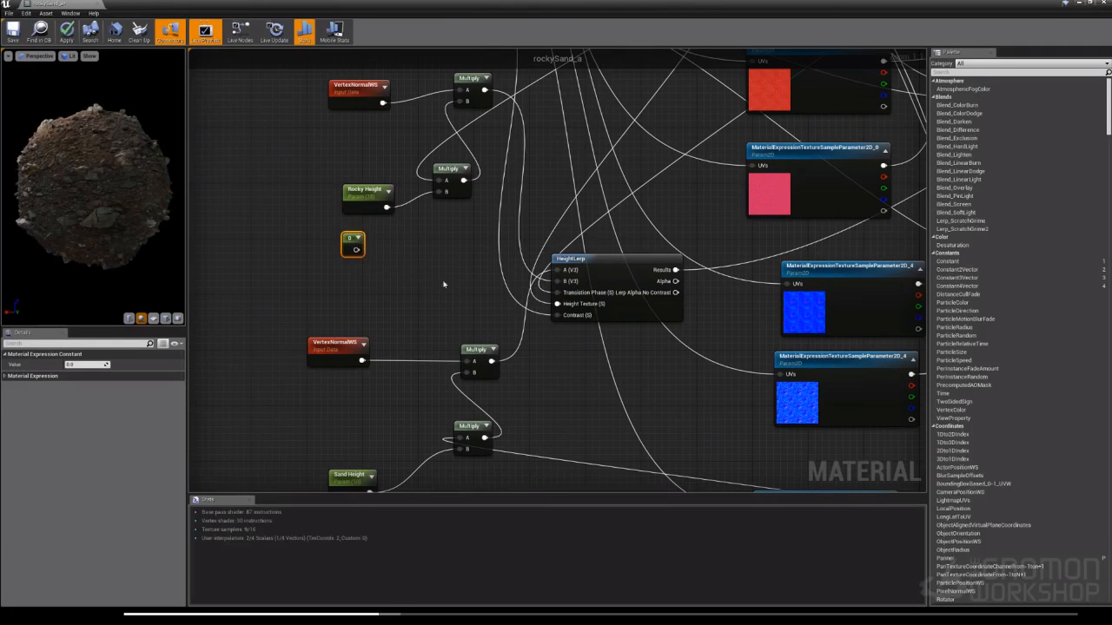
Delete the Constant node below Rocky Height, then add a Multiply node in the same area and remove it
key("Delete")
right_click_drag(481, 273, 370, 296)
right_click(370, 297)
type("mult")
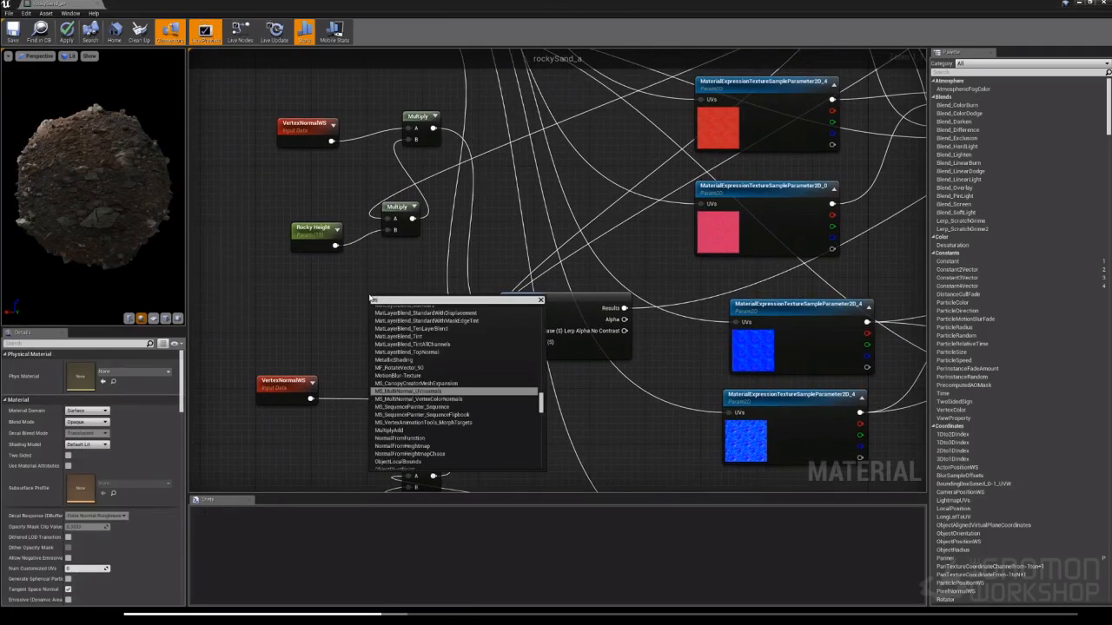
key("Return")
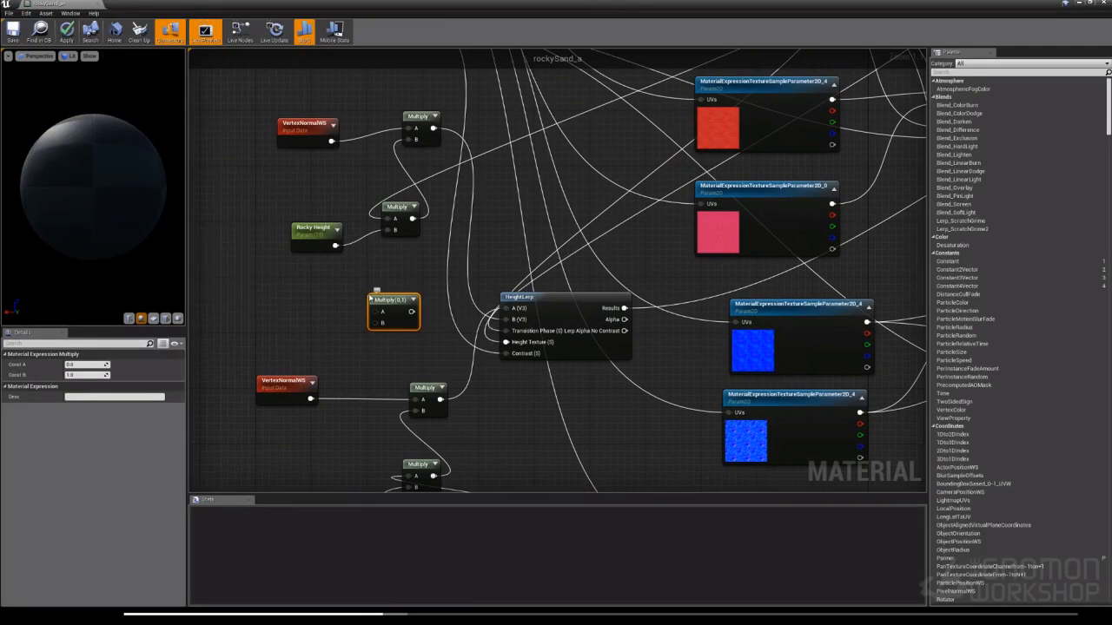
key("Delete")
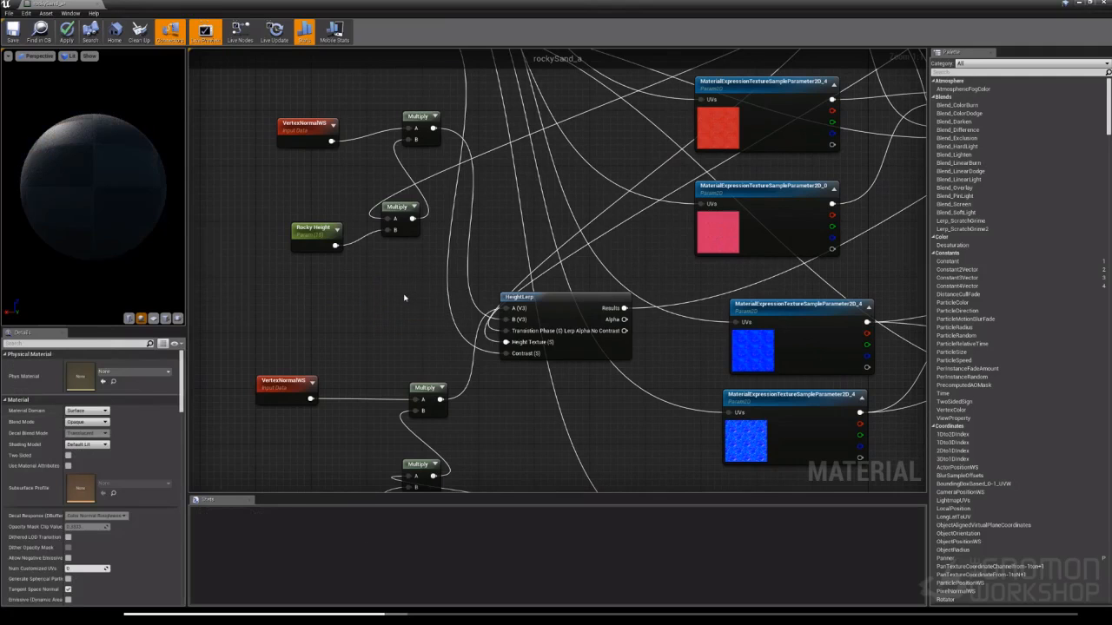
Try adding a HeightLerp node beside the existing displacement HeightLerp, and delete the new node
right_click(403, 298)
type("height")
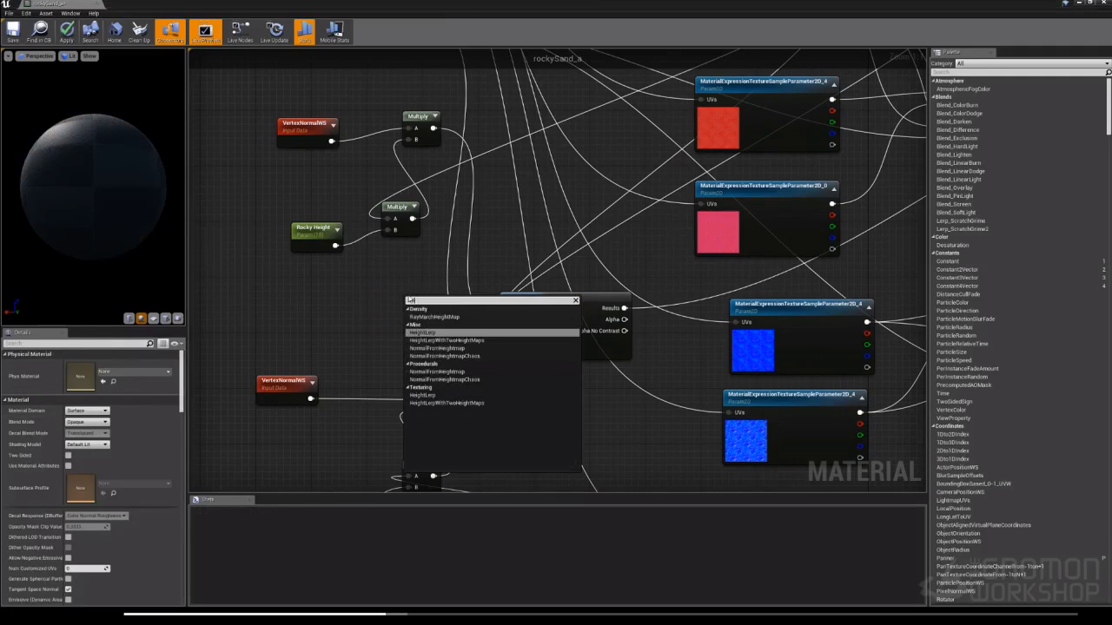
left_click(423, 332)
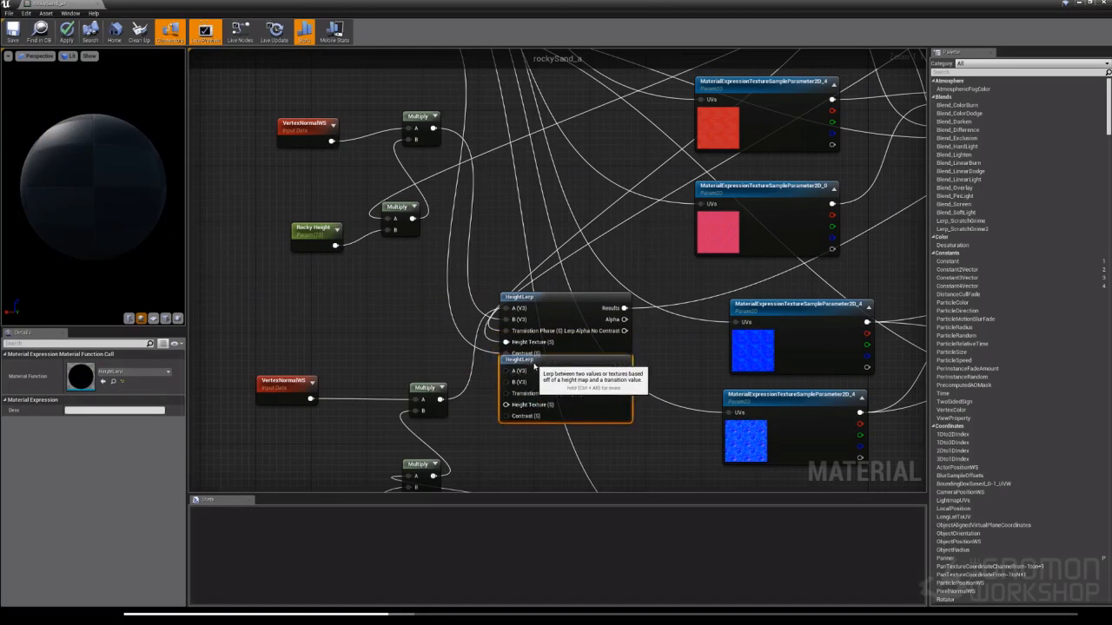
left_click_drag(553, 308, 359, 297)
key("Delete")
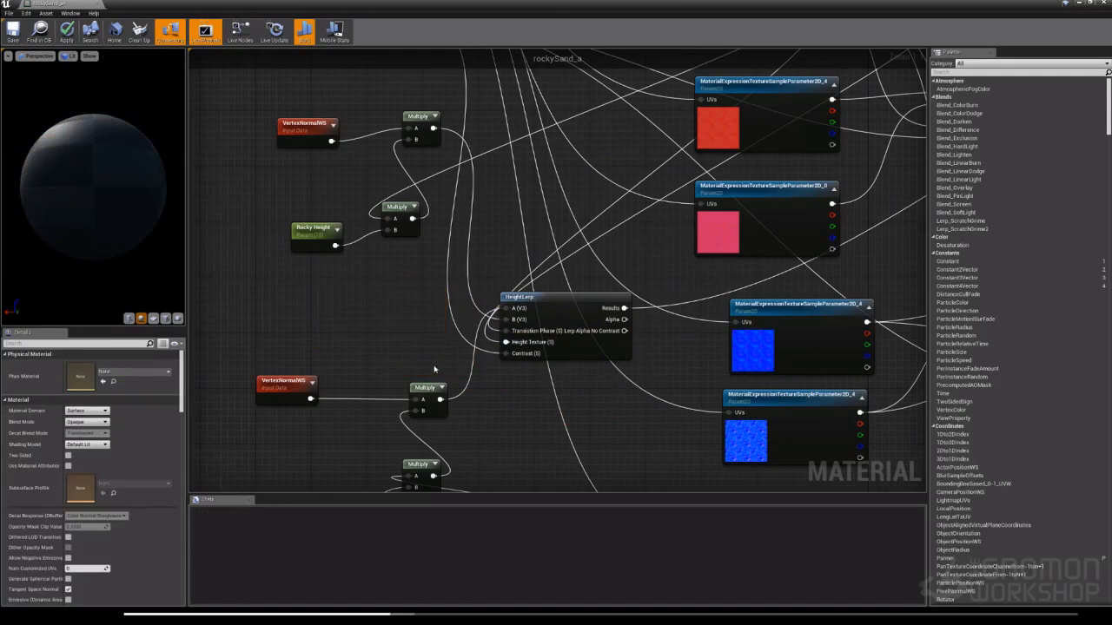
Delete the unused Lerp node between the normal map samples and the Tessellation Amount parameter
right_click_drag(436, 369, 202, 308)
right_click_drag(340, 411, 385, 338)
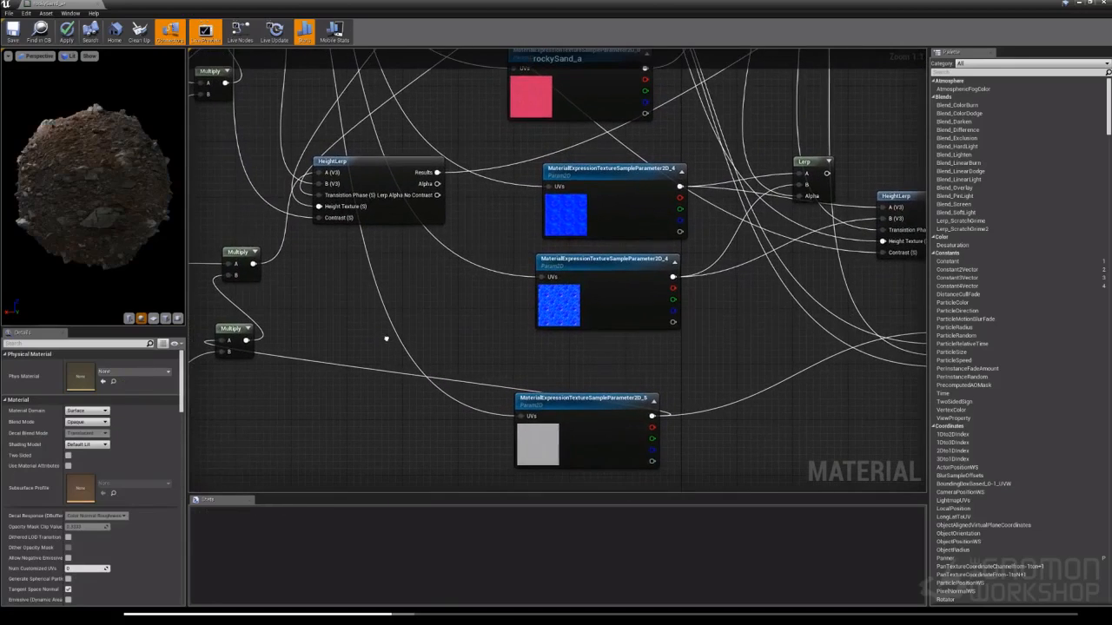
right_click_drag(548, 366, 371, 347)
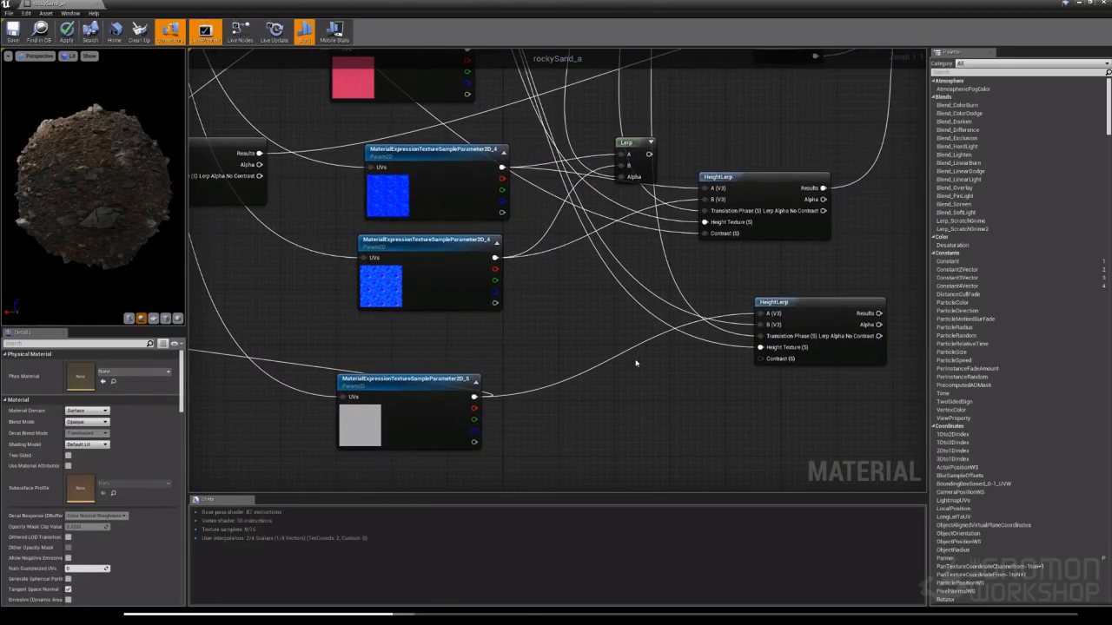
right_click_drag(563, 328, 466, 456)
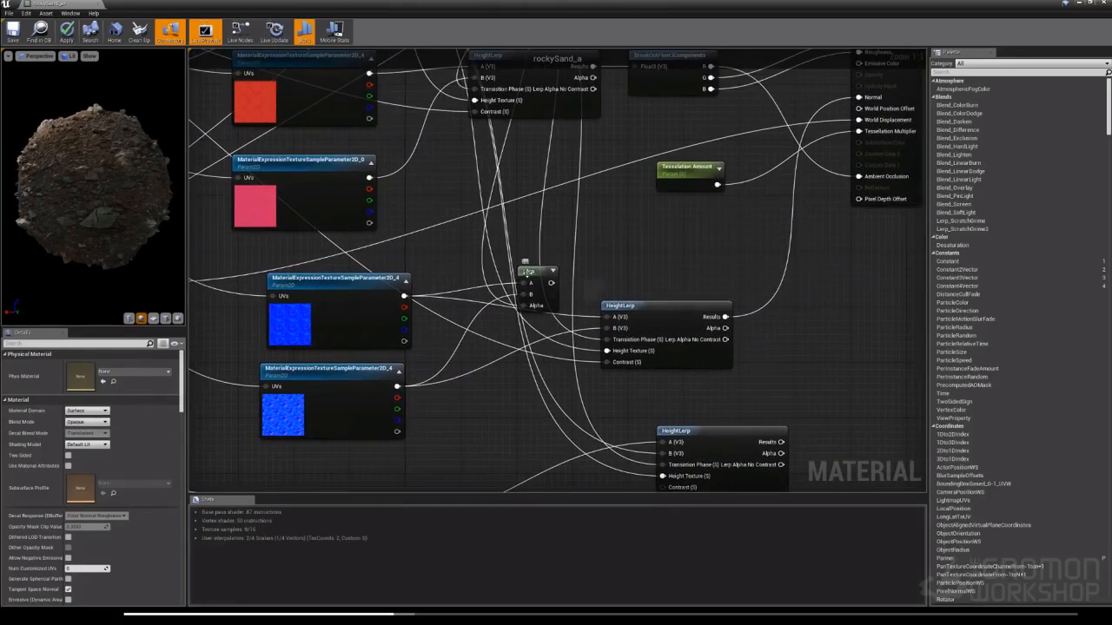
left_click_drag(527, 273, 539, 232)
right_click_drag(542, 305, 518, 338)
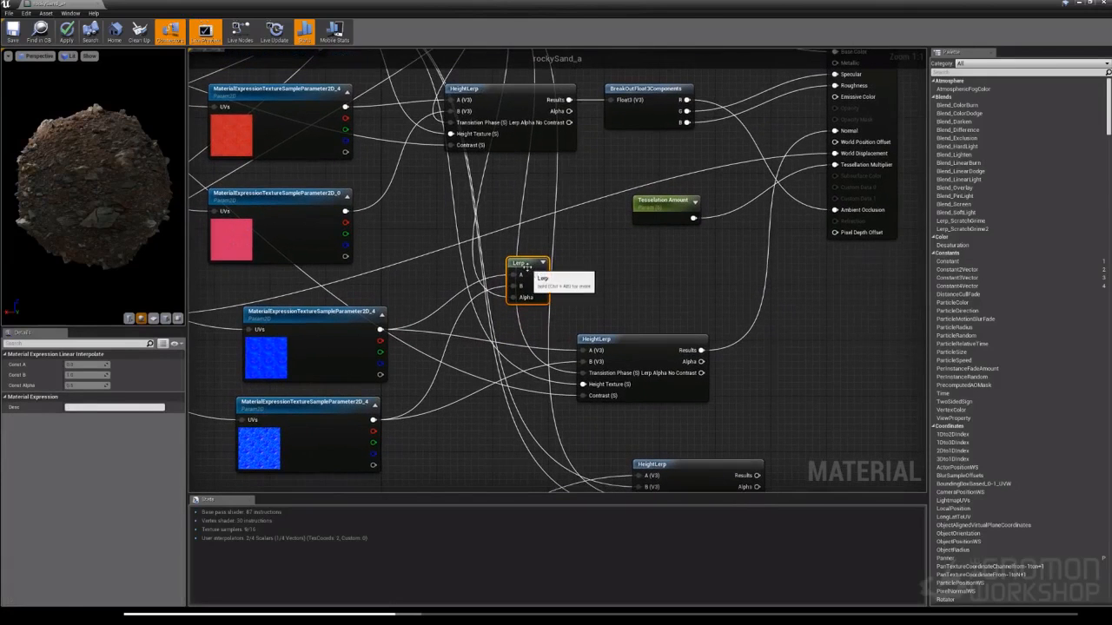
key("Delete")
right_click_drag(573, 233, 560, 308)
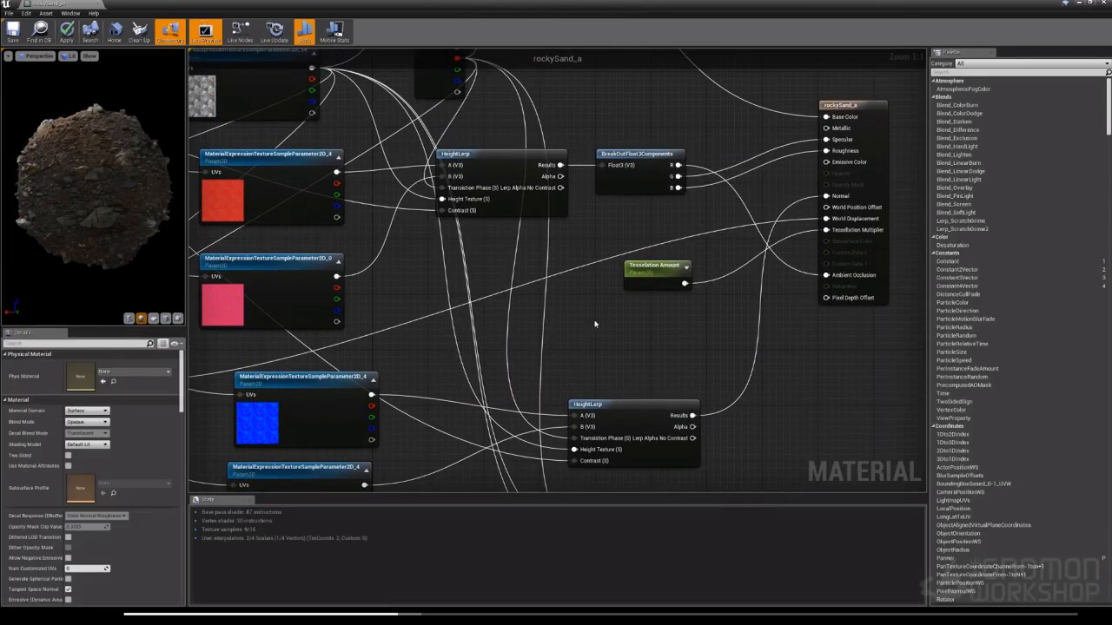
right_click_drag(585, 317, 608, 417)
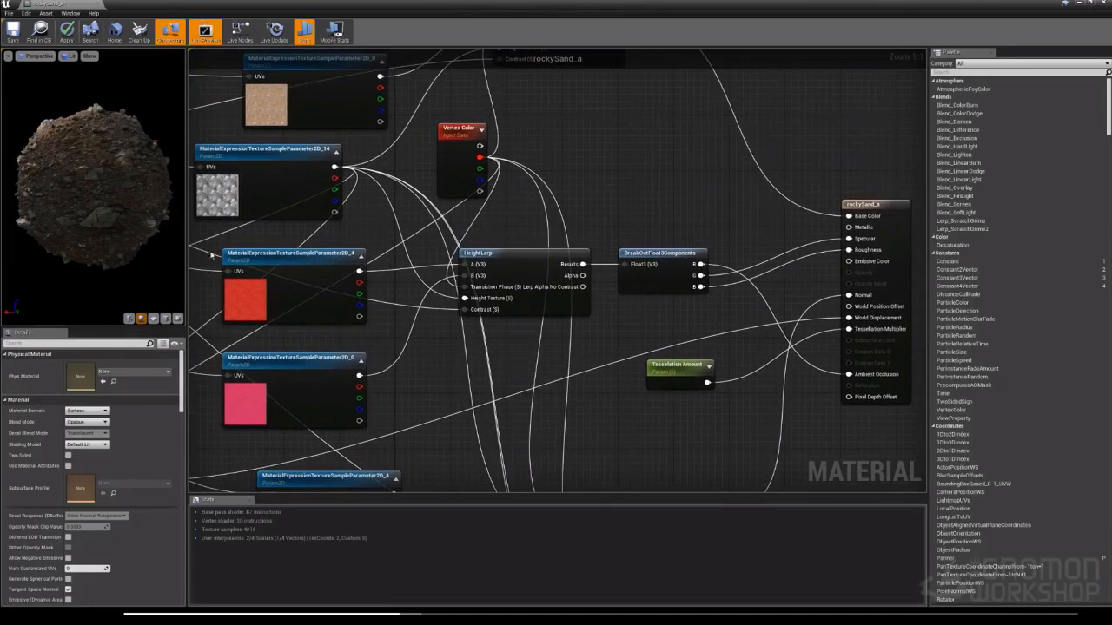
left_click_drag(118, 204, 153, 212)
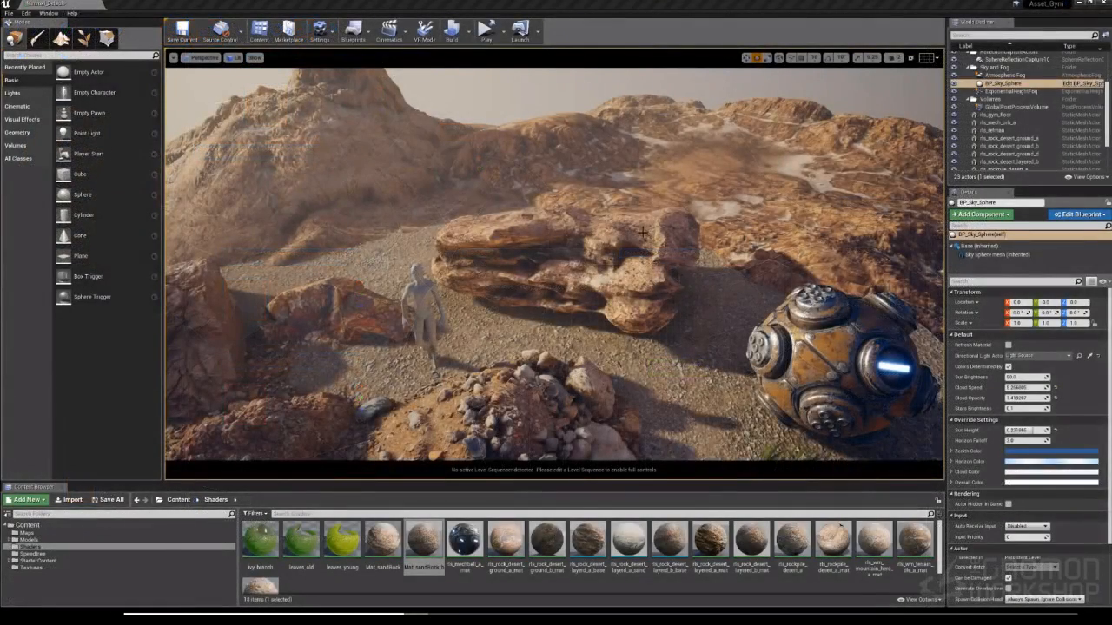
Select the layered desert rock rls_rock_desert_layered_b in the level and assign Mat_sandRock_b to it
right_click_drag(642, 232, 592, 198)
key("w")
left_click(626, 230)
key("w")
key("w")
key("s")
key("w")
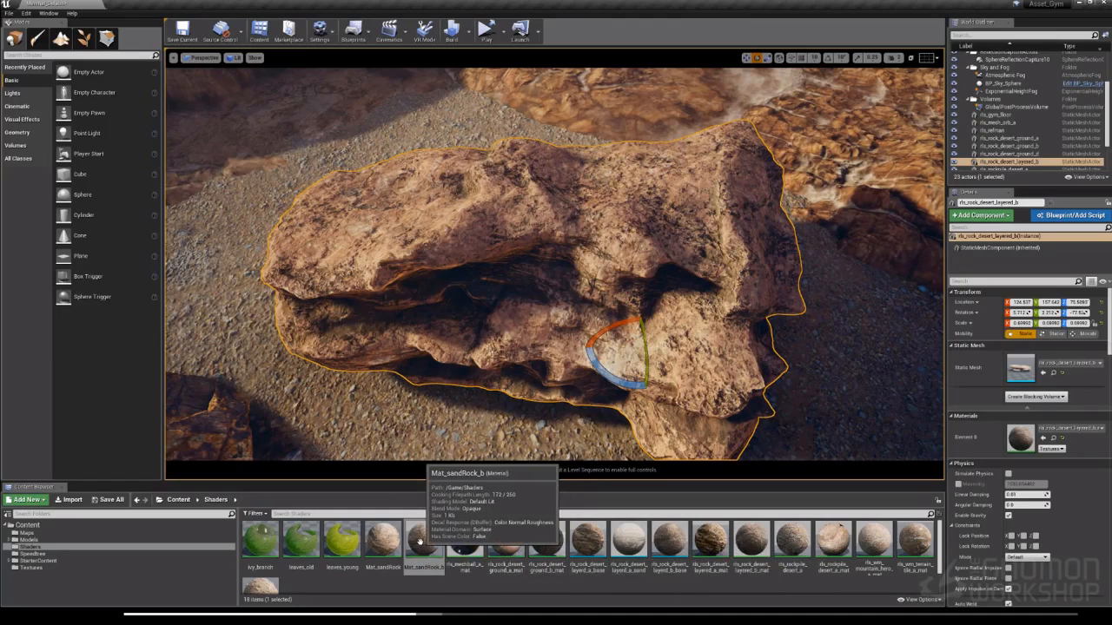
left_click_drag(428, 542, 549, 312)
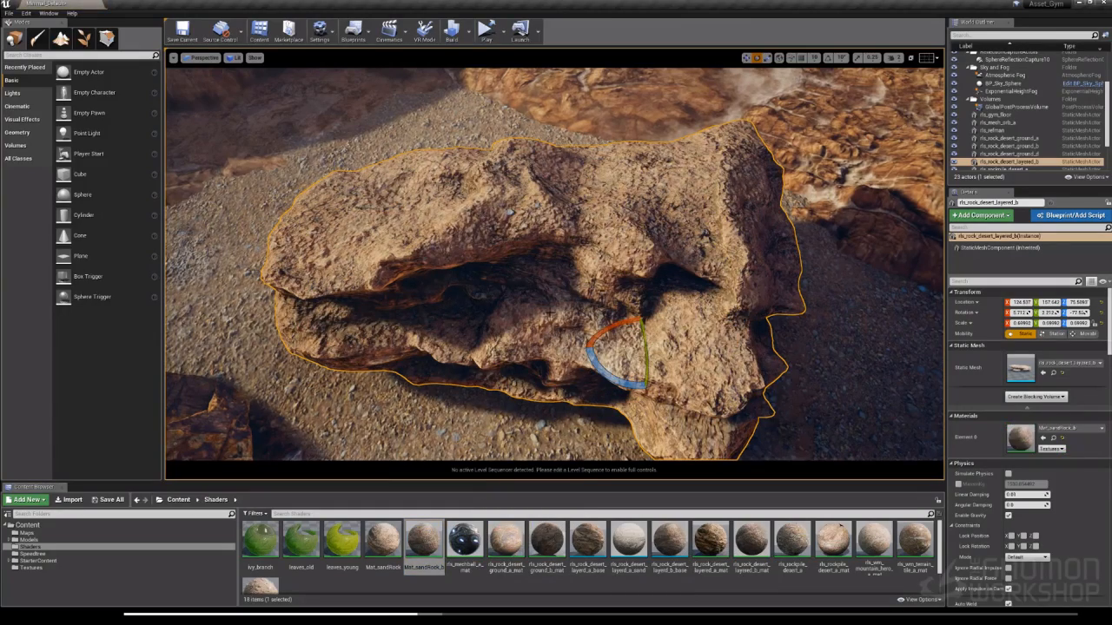
Rotate the layered rock freehand back and forth to check how the sand covers its upward-facing surfaces
right_click_drag(549, 313, 579, 309)
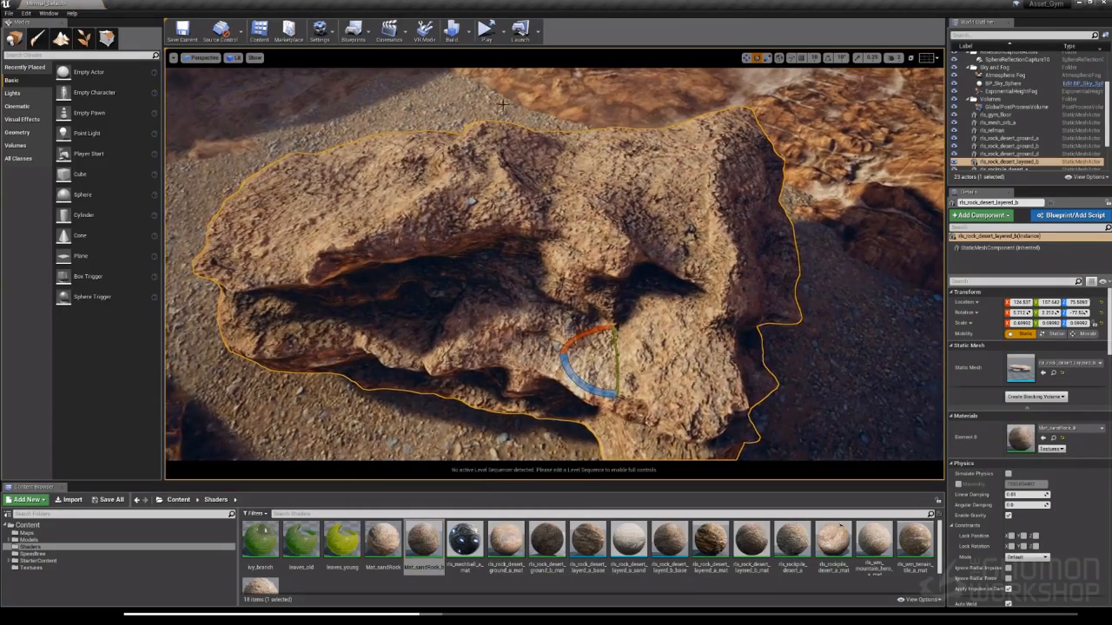
left_click(535, 117)
right_click_drag(535, 116, 553, 178)
left_click(467, 84)
right_click_drag(466, 85, 544, 326)
left_click(544, 326)
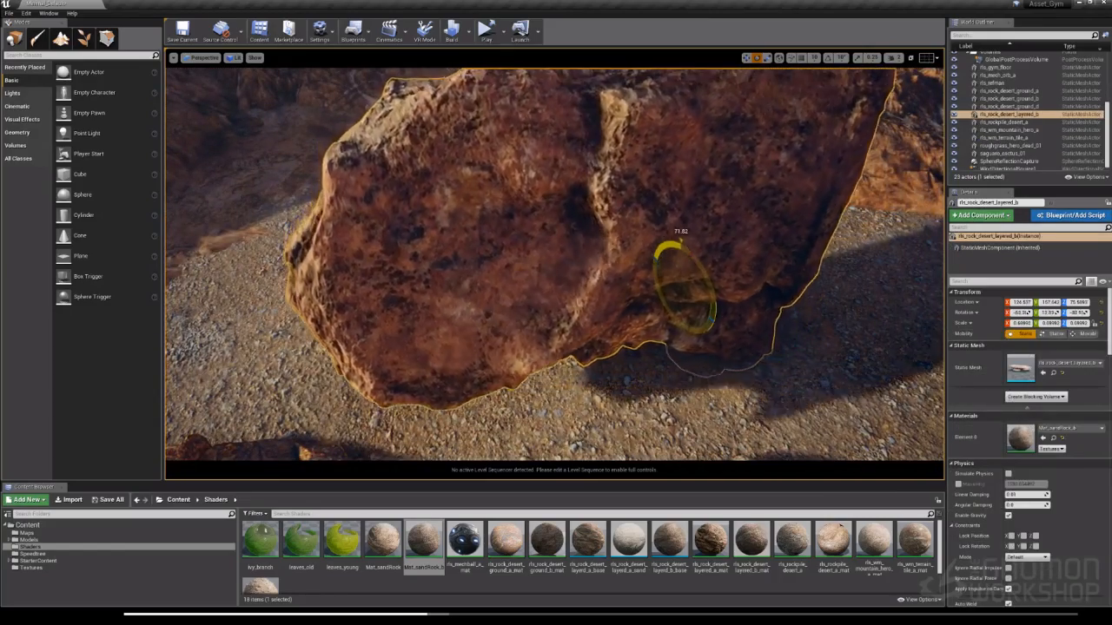
left_click_drag(680, 240, 676, 239)
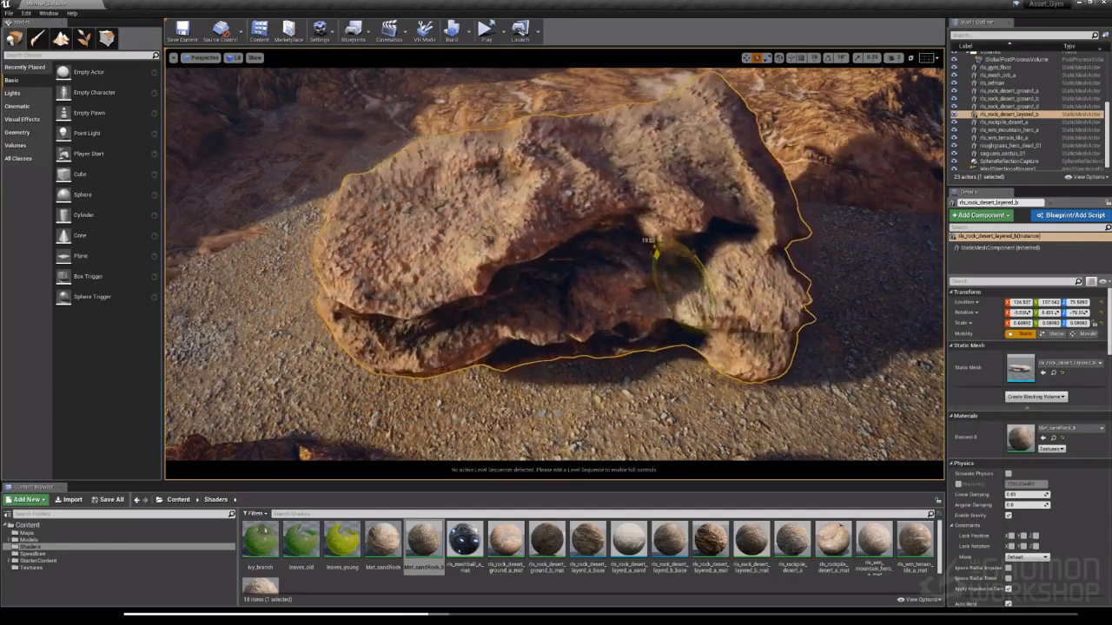
left_click_drag(658, 302, 678, 239)
Tumble the layered rock from its opposite side to check the sand placement, and turn it back near its starting orientation
left_click_drag(570, 141, 304, 126, "alt")
right_click_drag(554, 265, 456, 230)
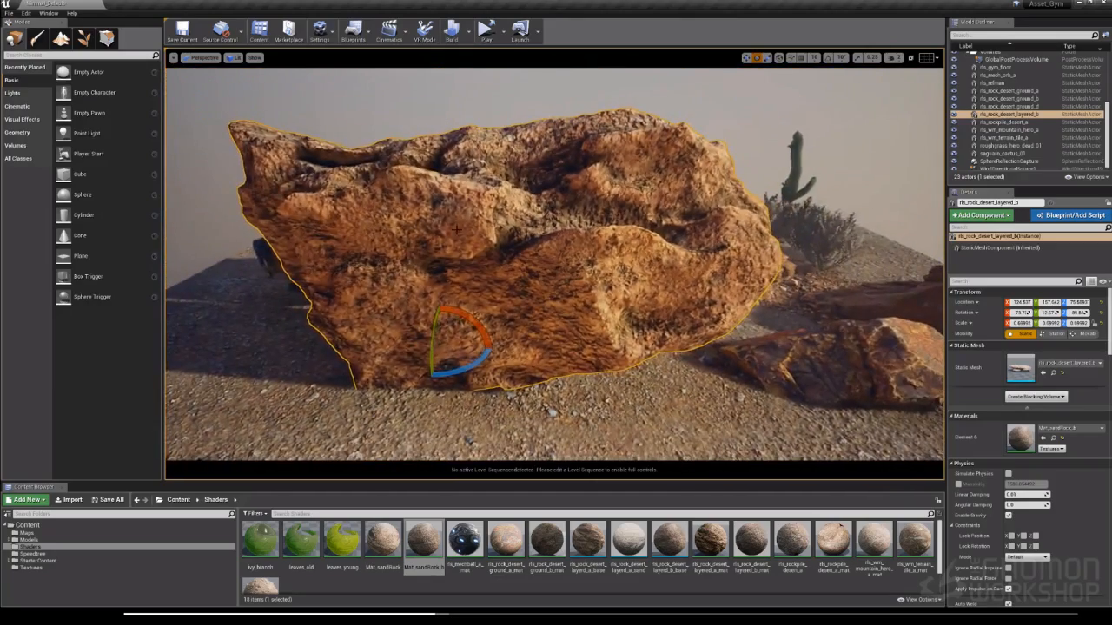
left_click_drag(433, 323, 434, 356)
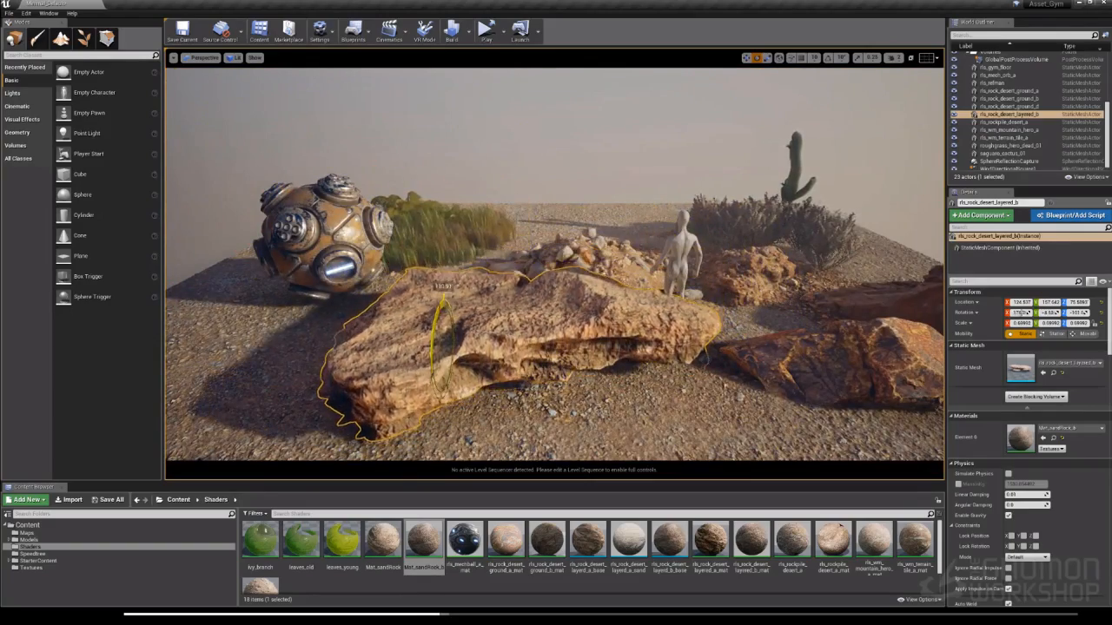
left_click_drag(442, 300, 436, 426)
Assign the rls_rock_desert_layered_b_mat material to the layered desert rock
key("f")
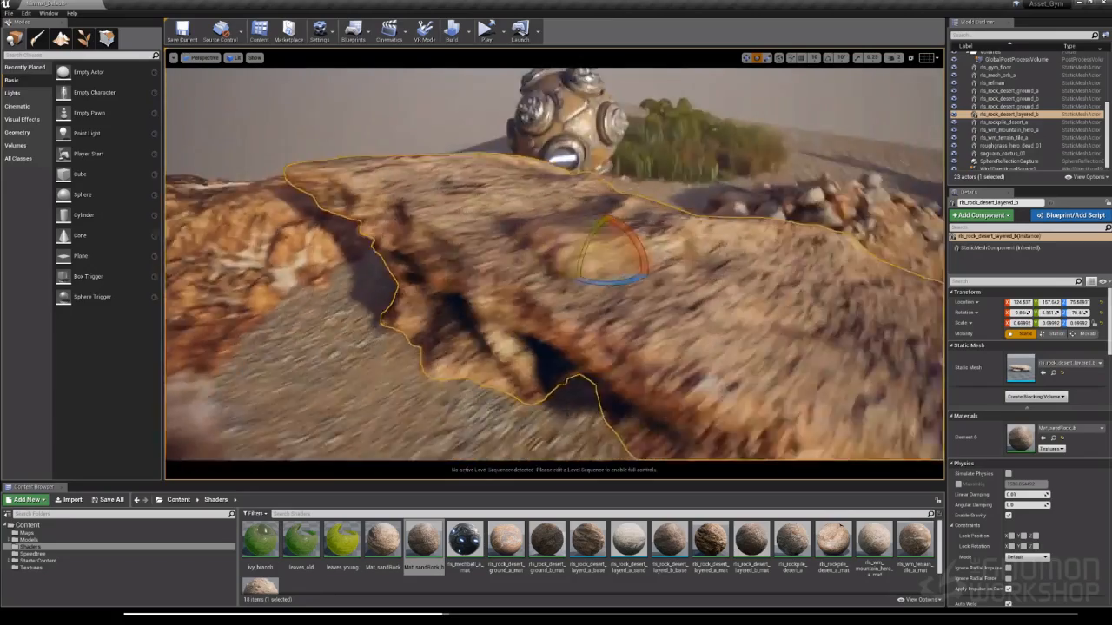
left_click_drag(608, 261, 364, 261, "alt")
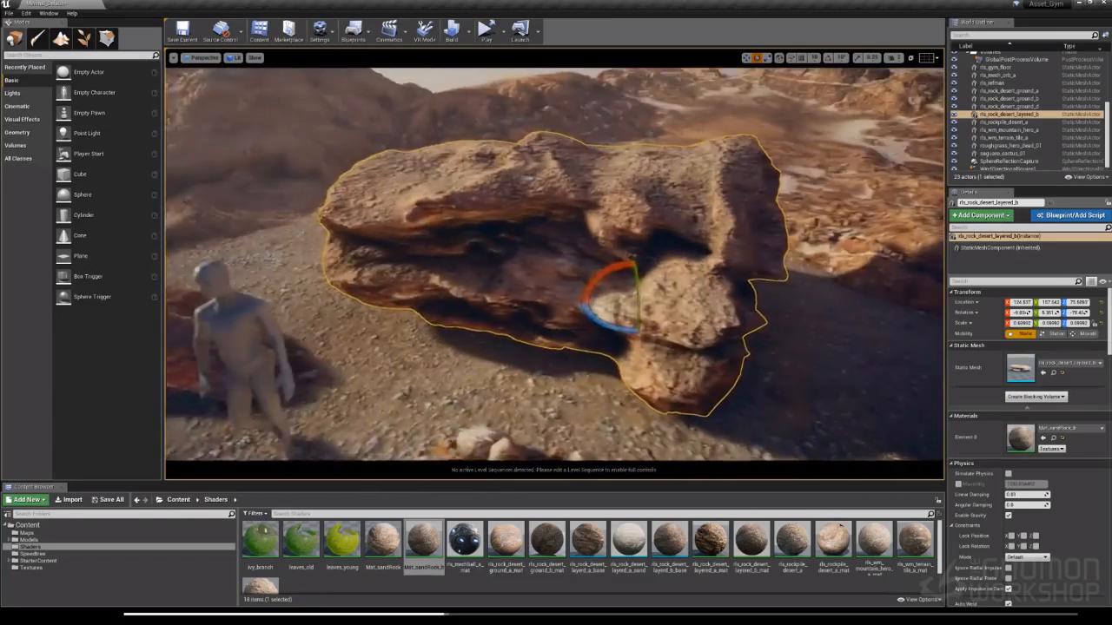
left_click_drag(556, 260, 573, 282, "alt")
mouse_move(573, 282)
right_mouse_down("alt")
mouse_move(625, 283)
mouse_move(573, 282)
right_mouse_up("alt")
left_click_drag(573, 283, 521, 291, "alt")
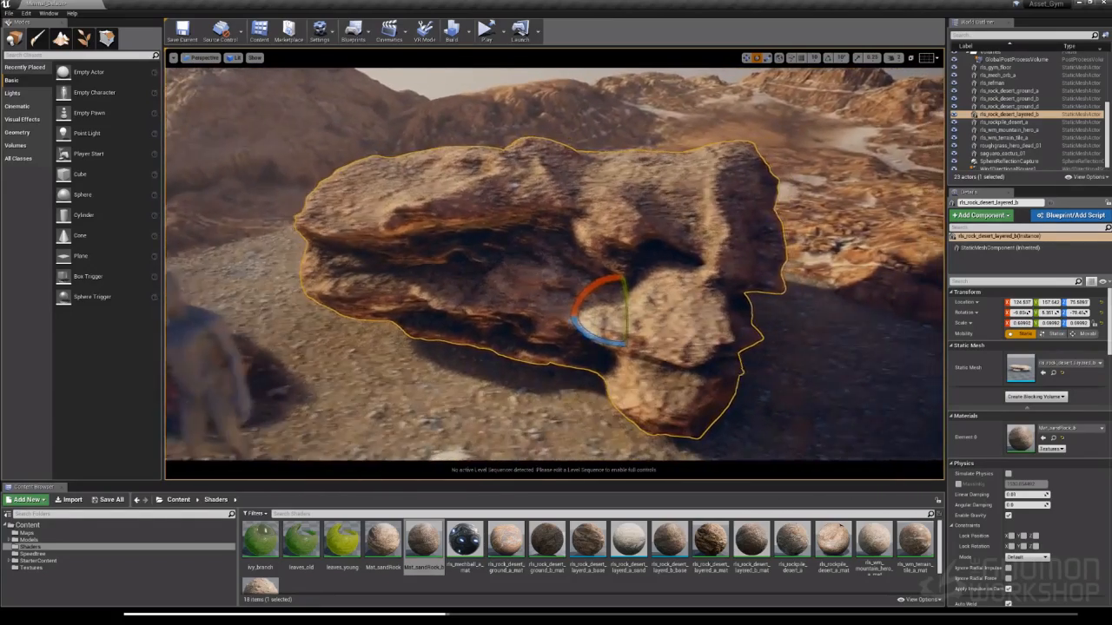
right_click_drag(555, 287, 564, 269)
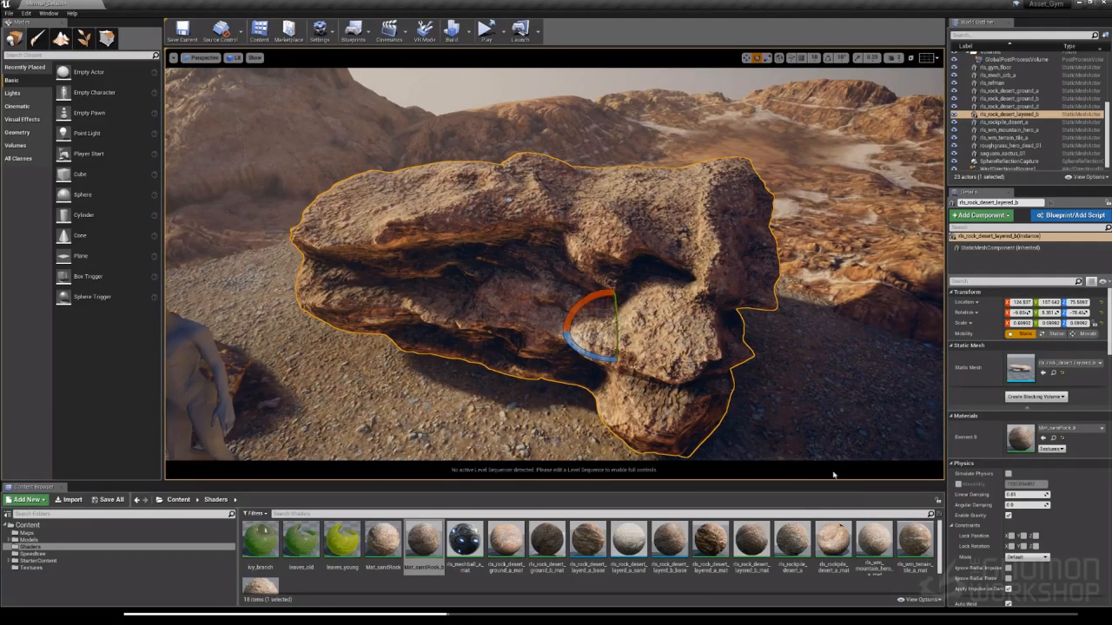
left_click_drag(751, 538, 657, 336)
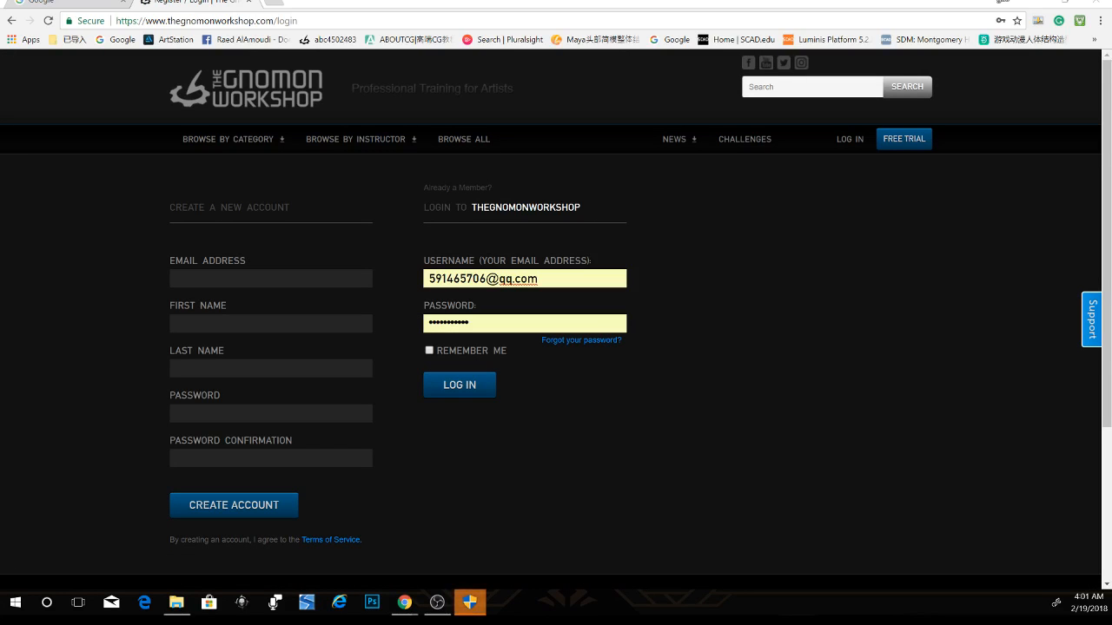
Log in to The Gnomon Workshop website with the prefilled credentials and open the Environment Art Lookdev Using Unreal & Photogrammetry tutorial
left_click(453, 385)
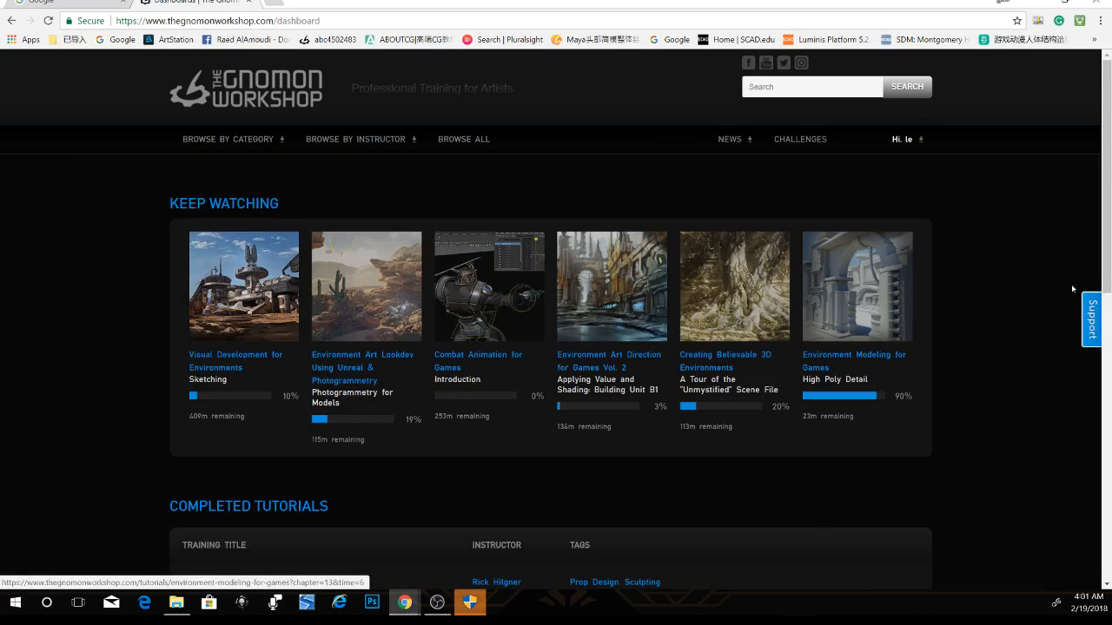
left_click(365, 299)
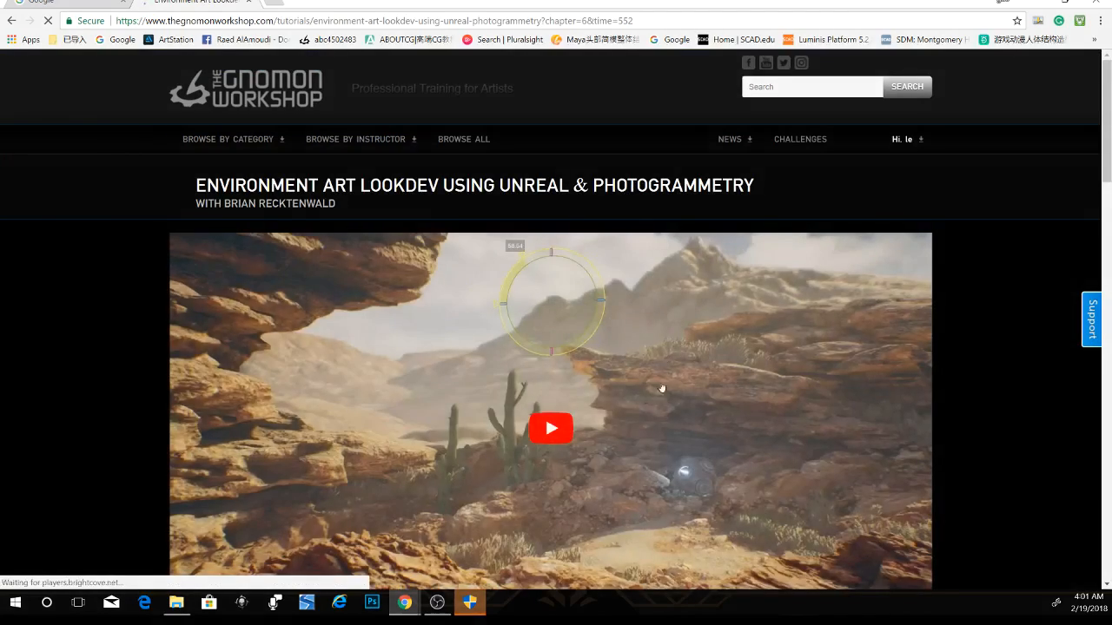
Start chapter 10, Asset Gyms, from the tutorial's chapter list and pause the video
scroll(1024, 349, "down", 5)
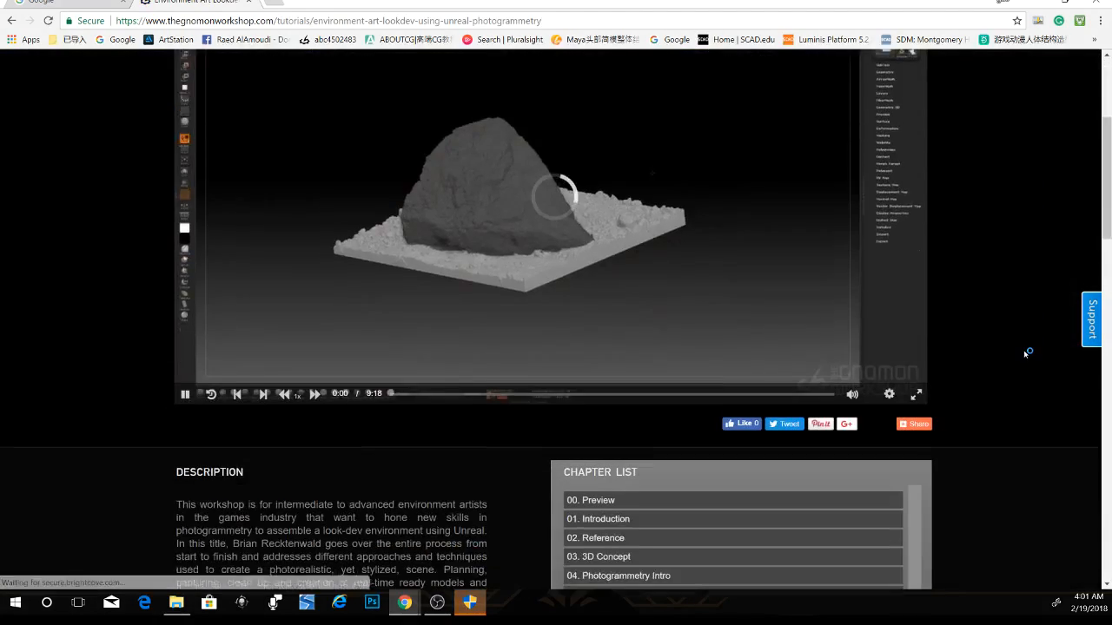
scroll(876, 402, "up", 2)
scroll(876, 402, "down", 2)
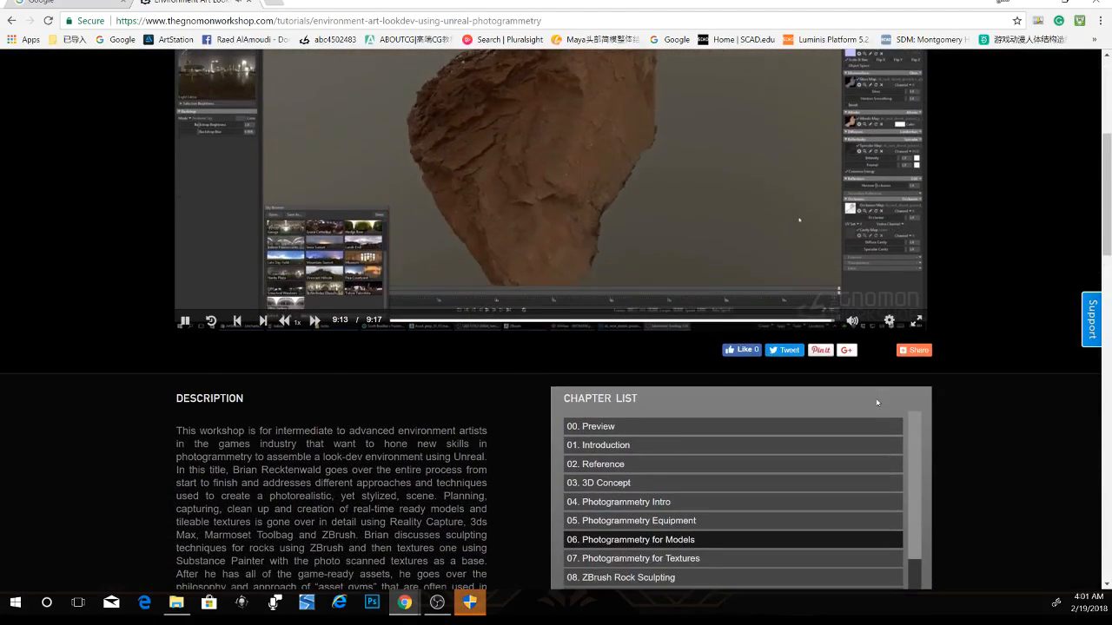
scroll(845, 451, "down", 3)
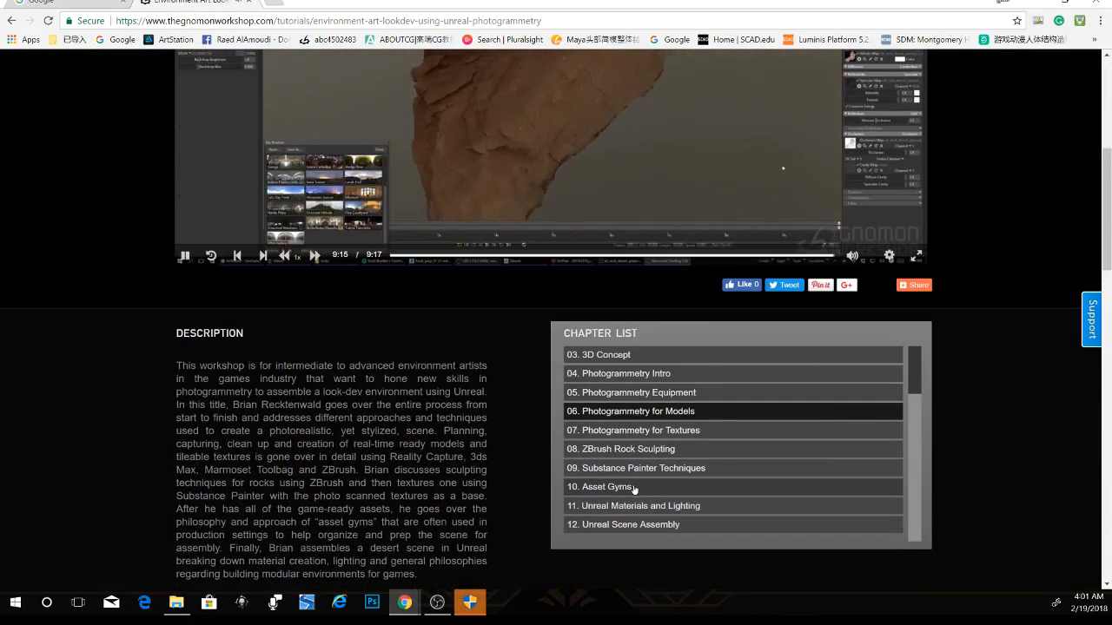
left_click(622, 488)
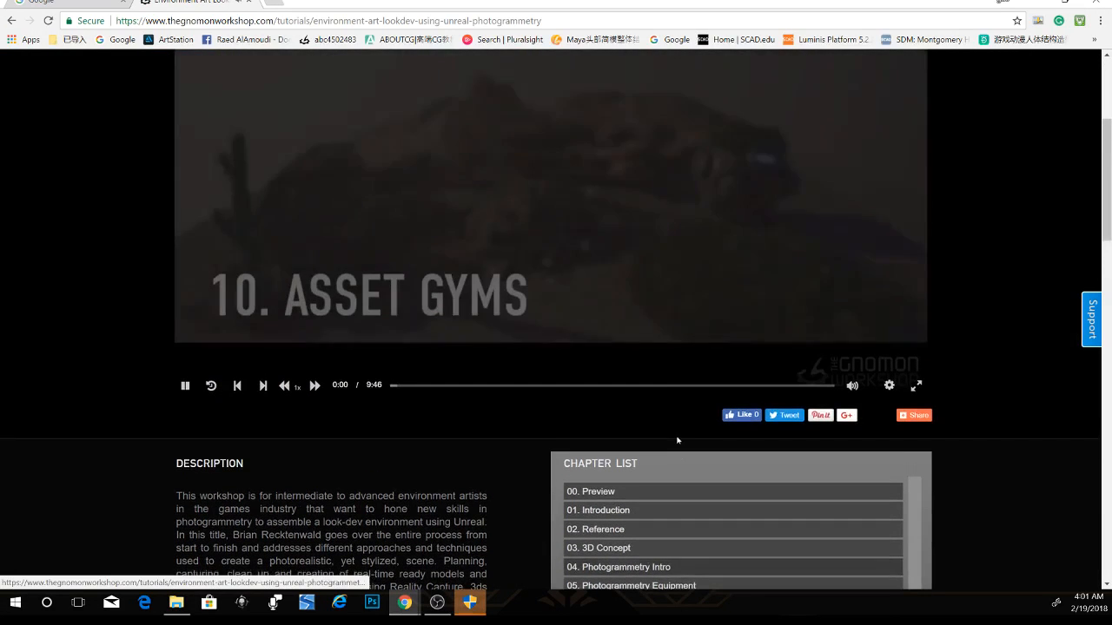
left_click(652, 291)
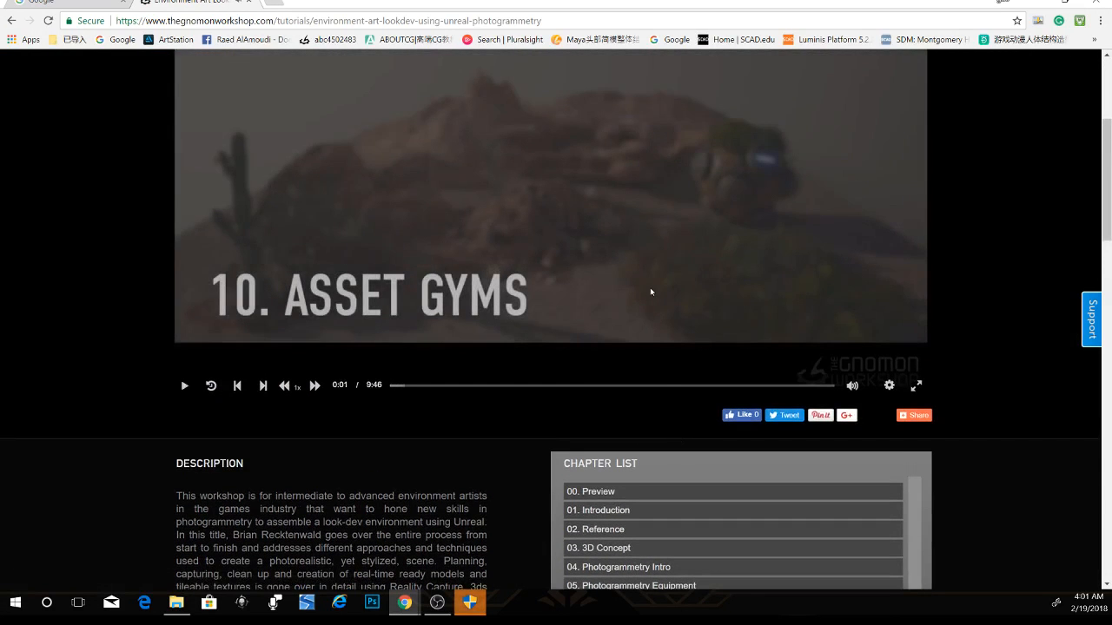